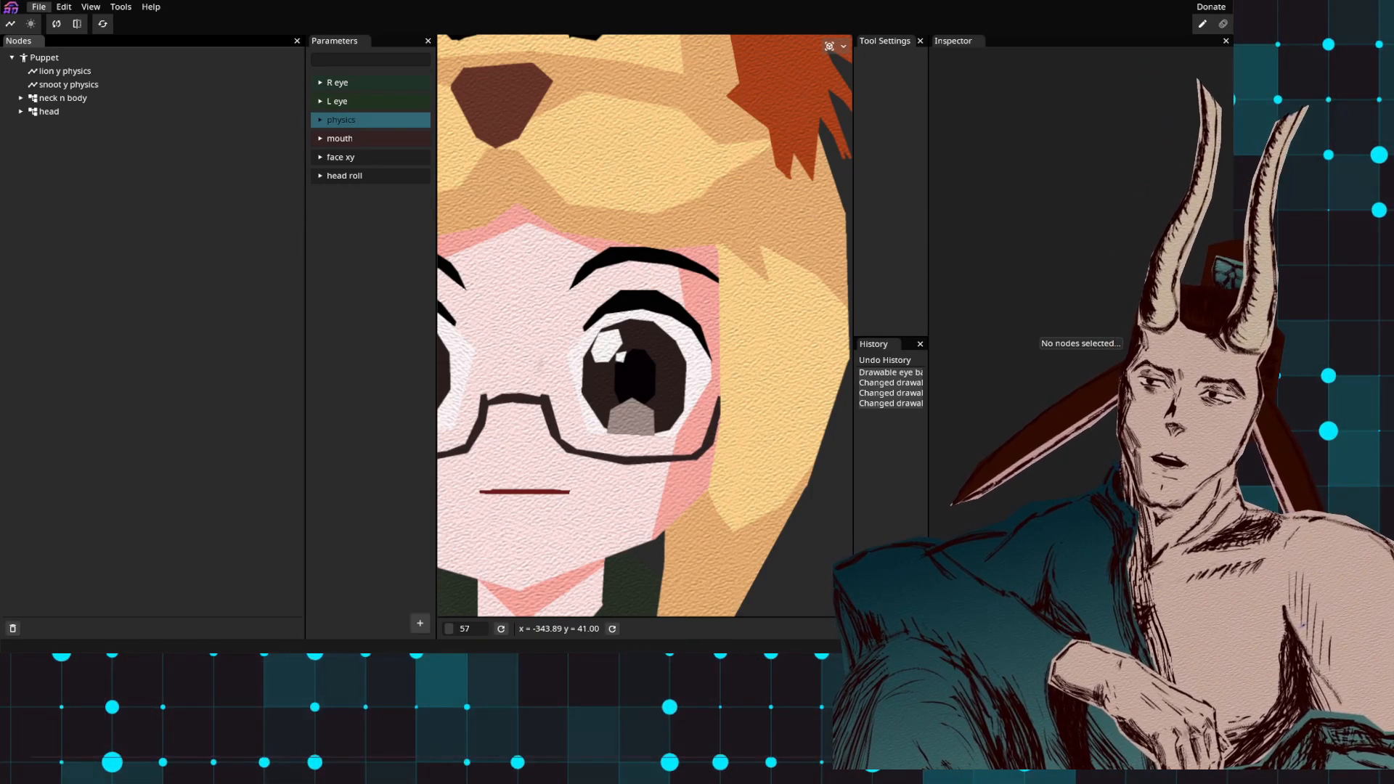
Step: Look through the project's import formats, including the Photoshop Document option
click(38, 7)
mouse_move(125, 46)
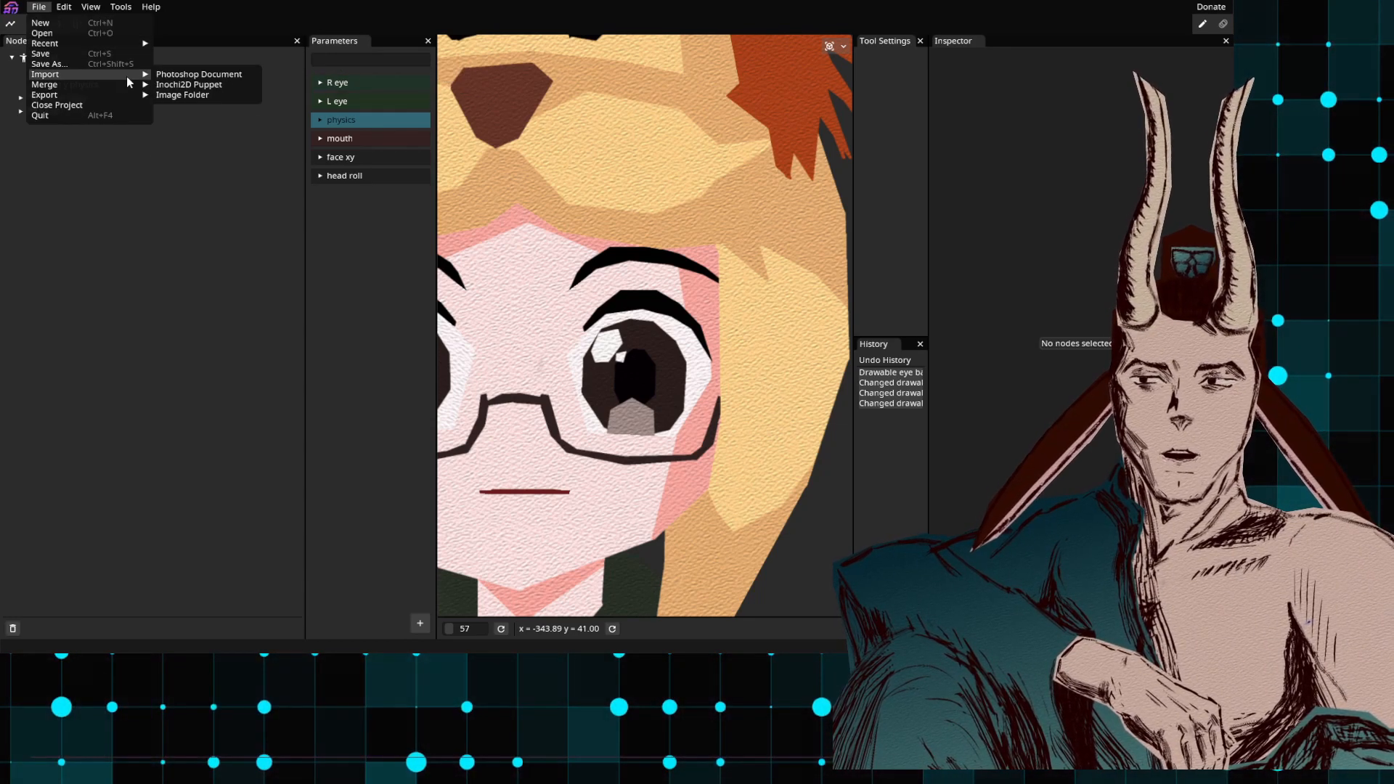
mouse_move(127, 74)
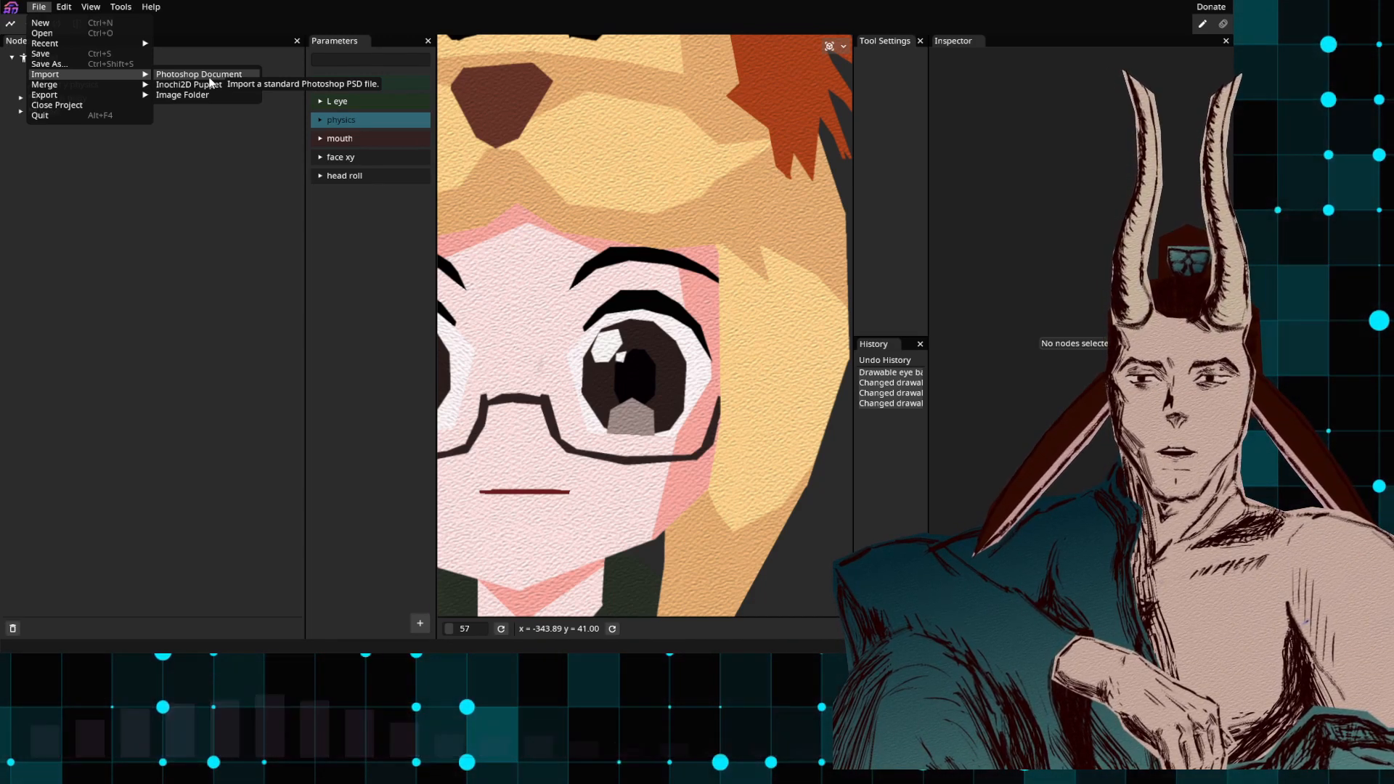
click(209, 77)
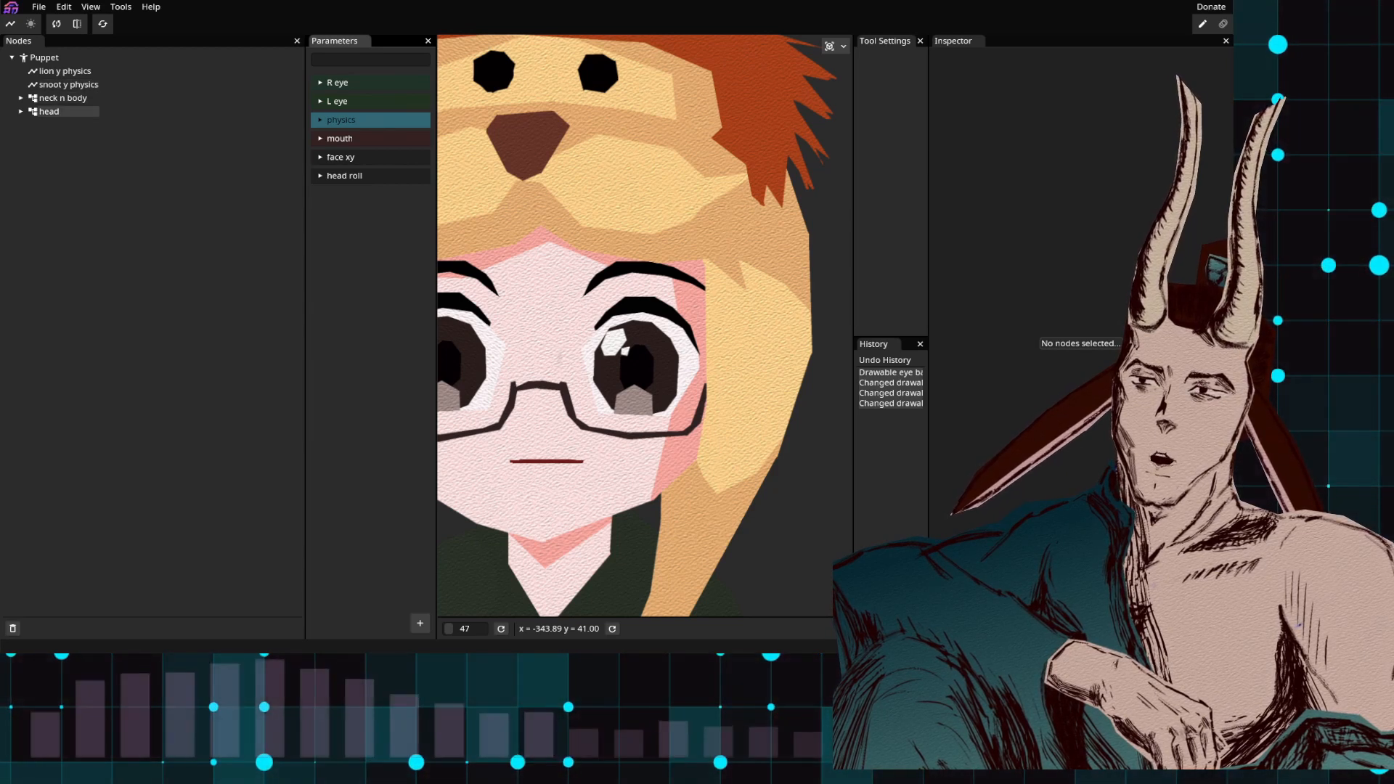
Step: Examine the puppet's node hierarchy by expanding the head, neck n body, face and face bits groups, with the hat group collapsed
click(21, 111)
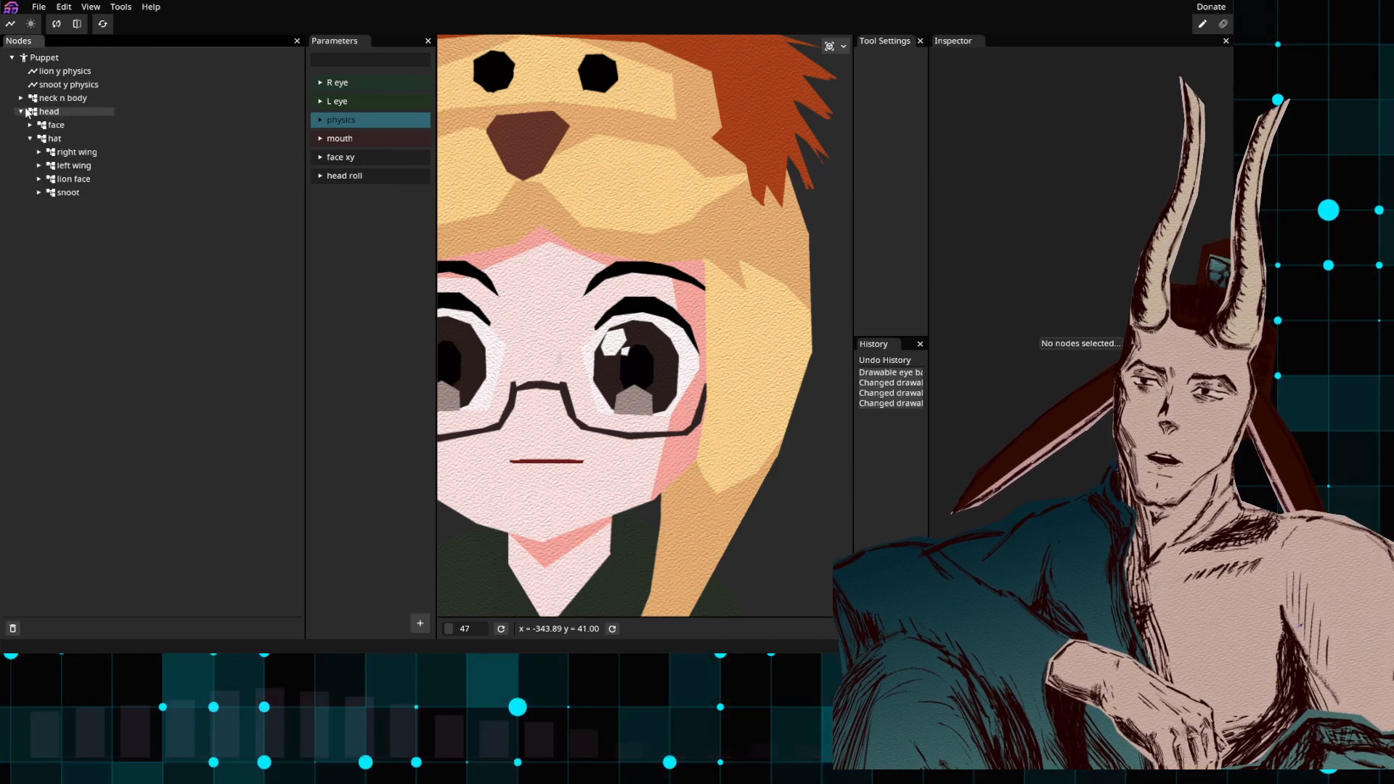
click(21, 97)
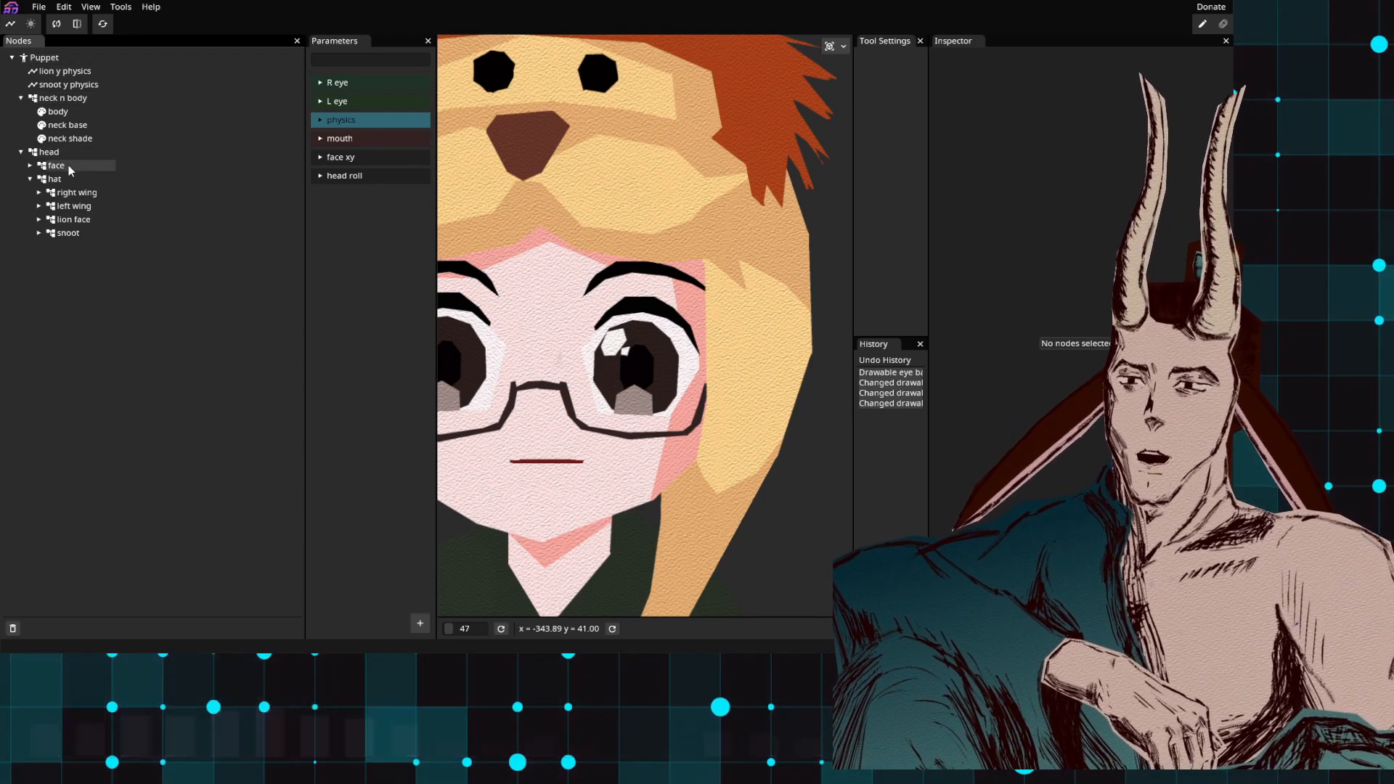
click(30, 182)
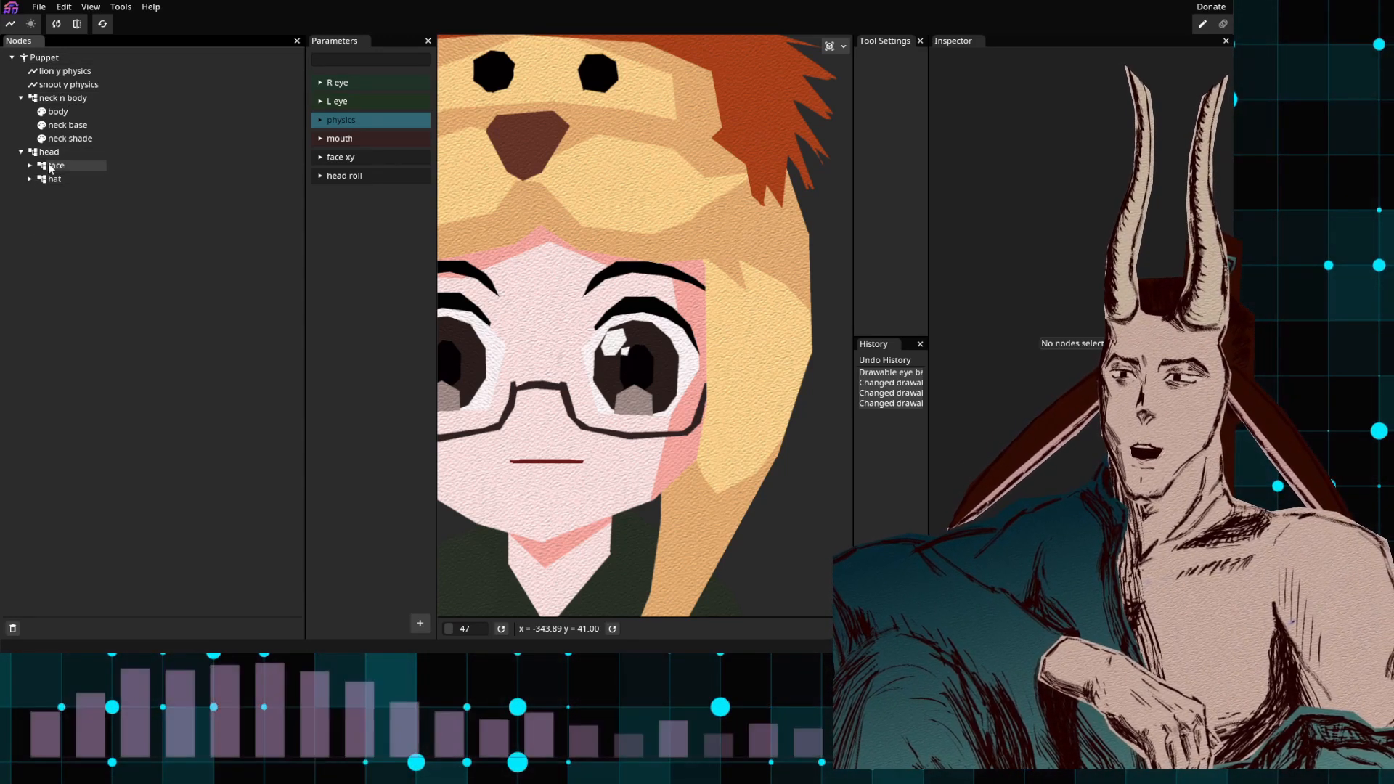
click(30, 166)
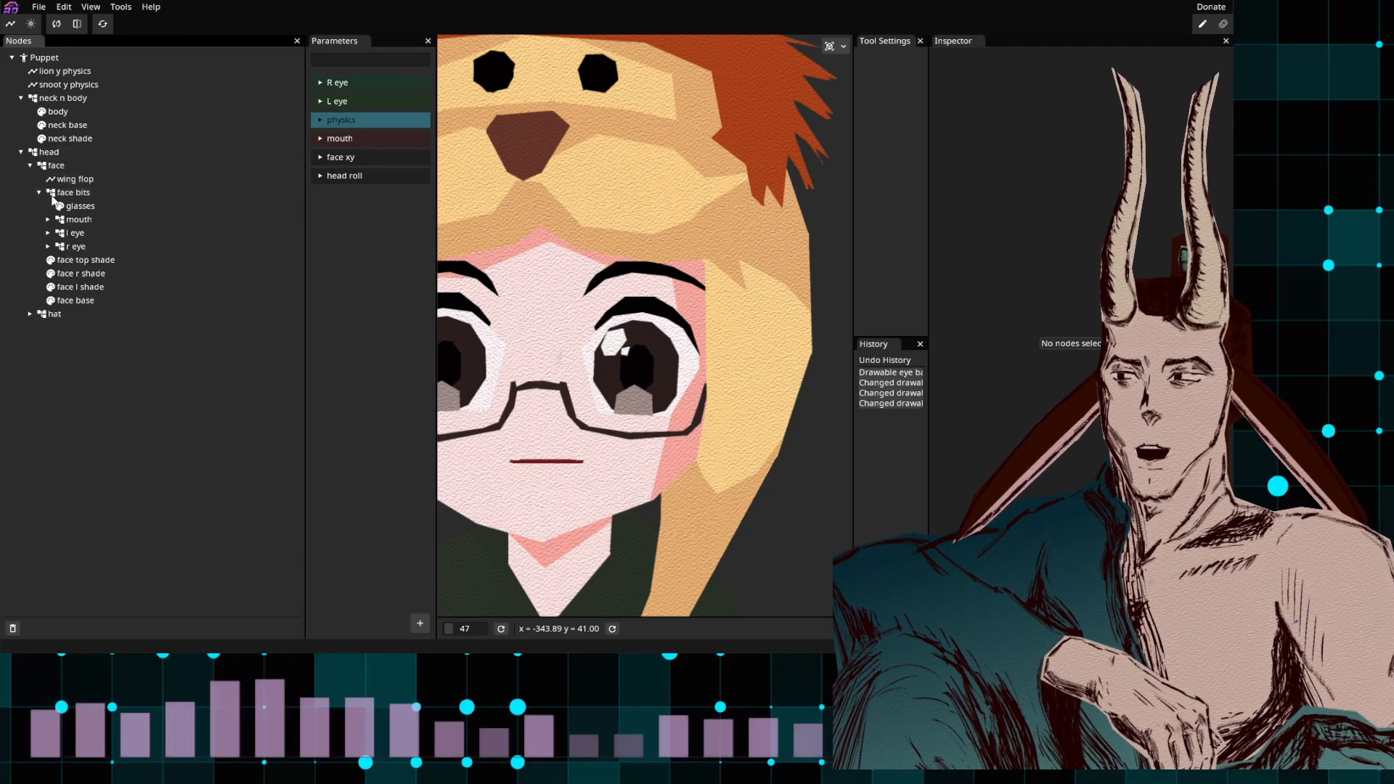
click(40, 193)
click(40, 194)
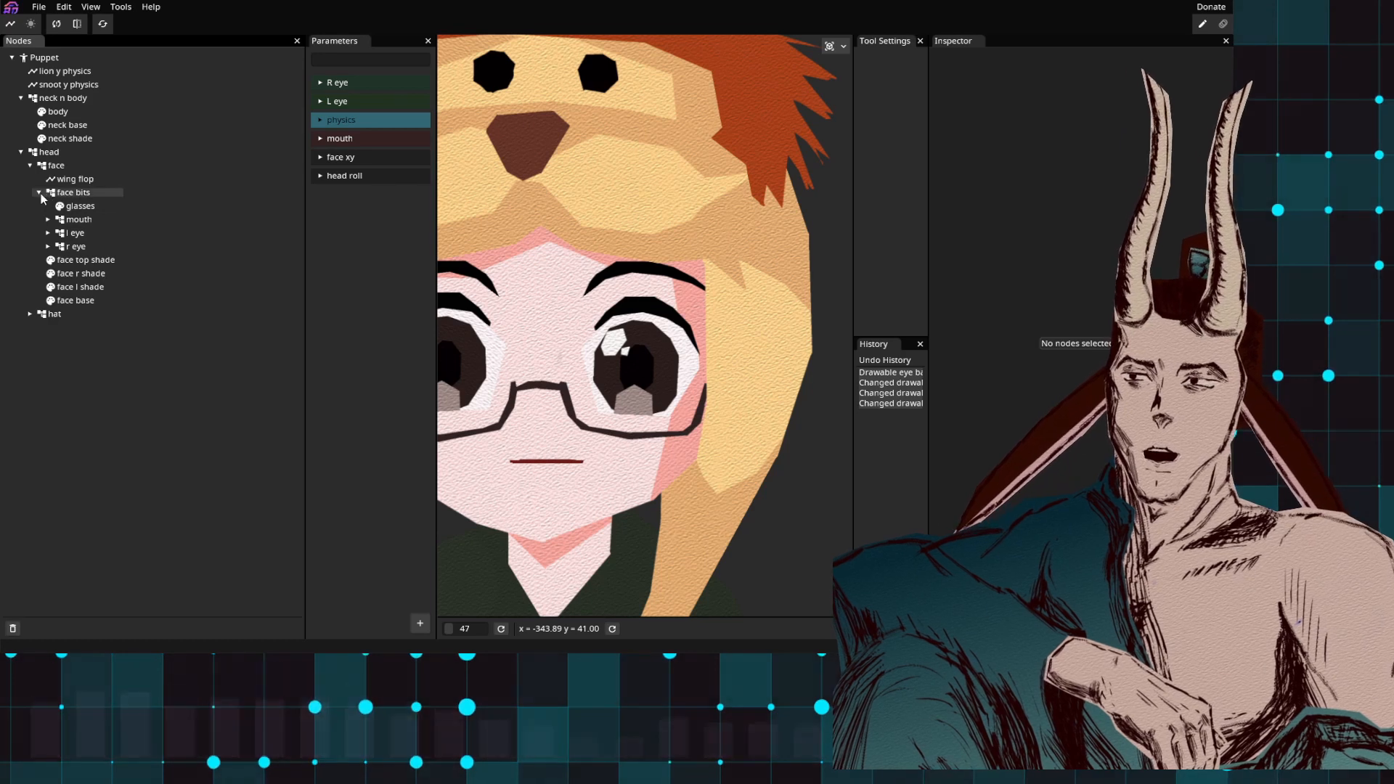
click(40, 193)
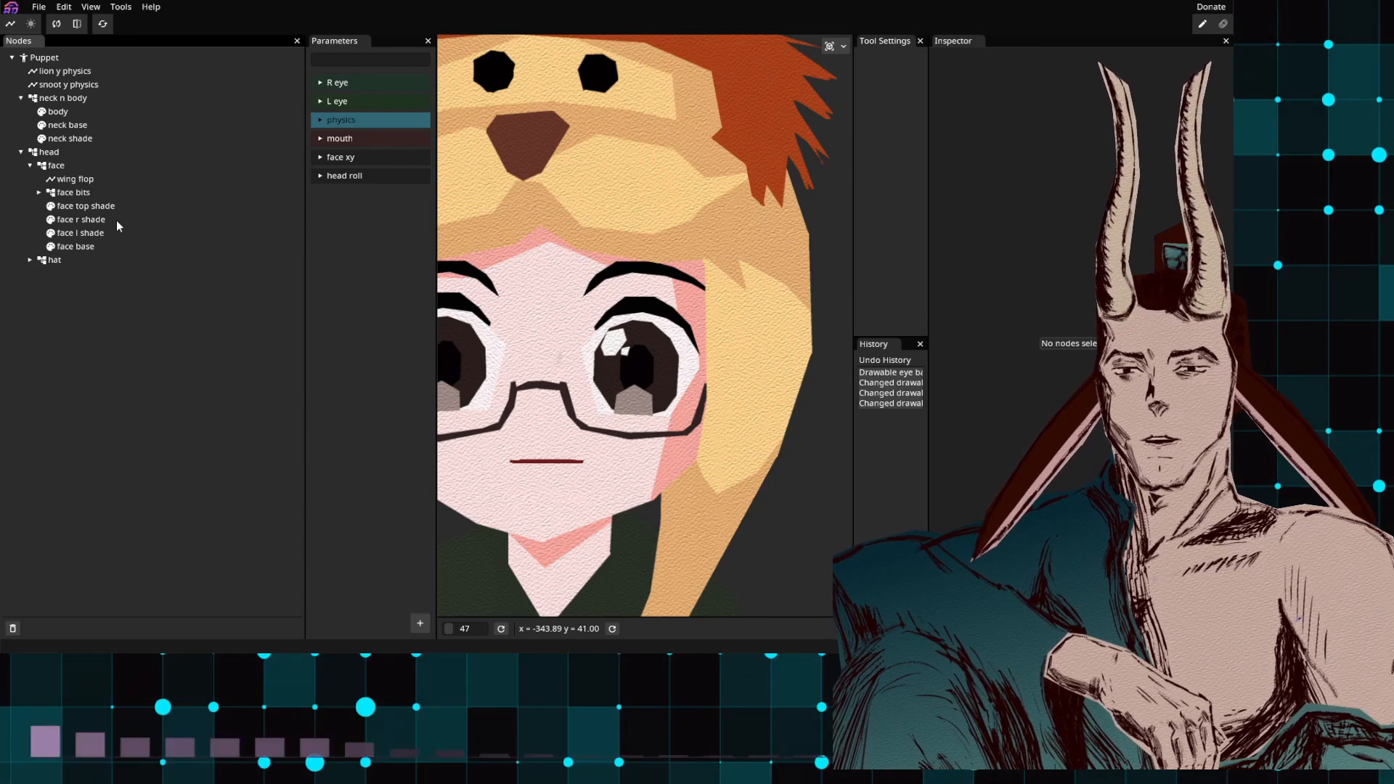
Step: Review the node types that can be added under the face node, including MeshGroup, without adding one
right_click(67, 169)
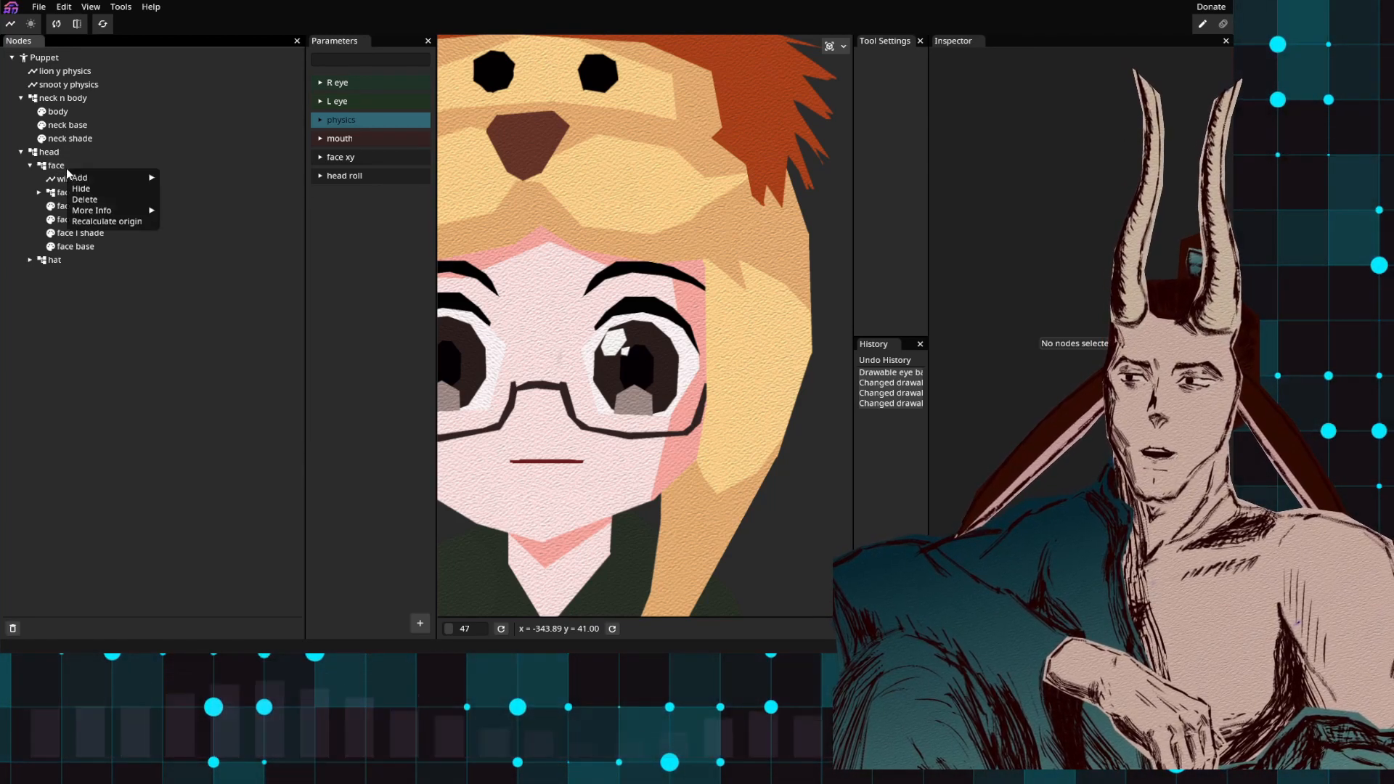
mouse_move(98, 177)
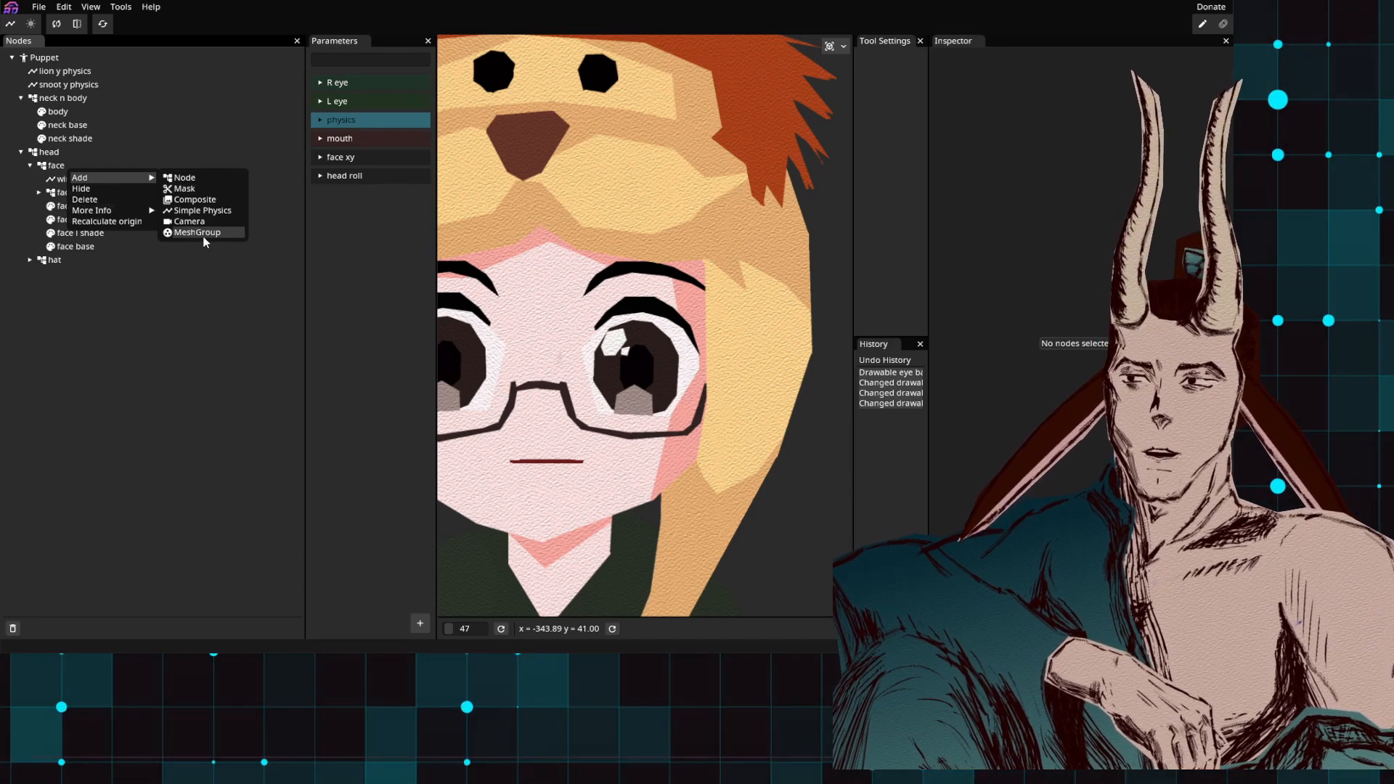
click(61, 167)
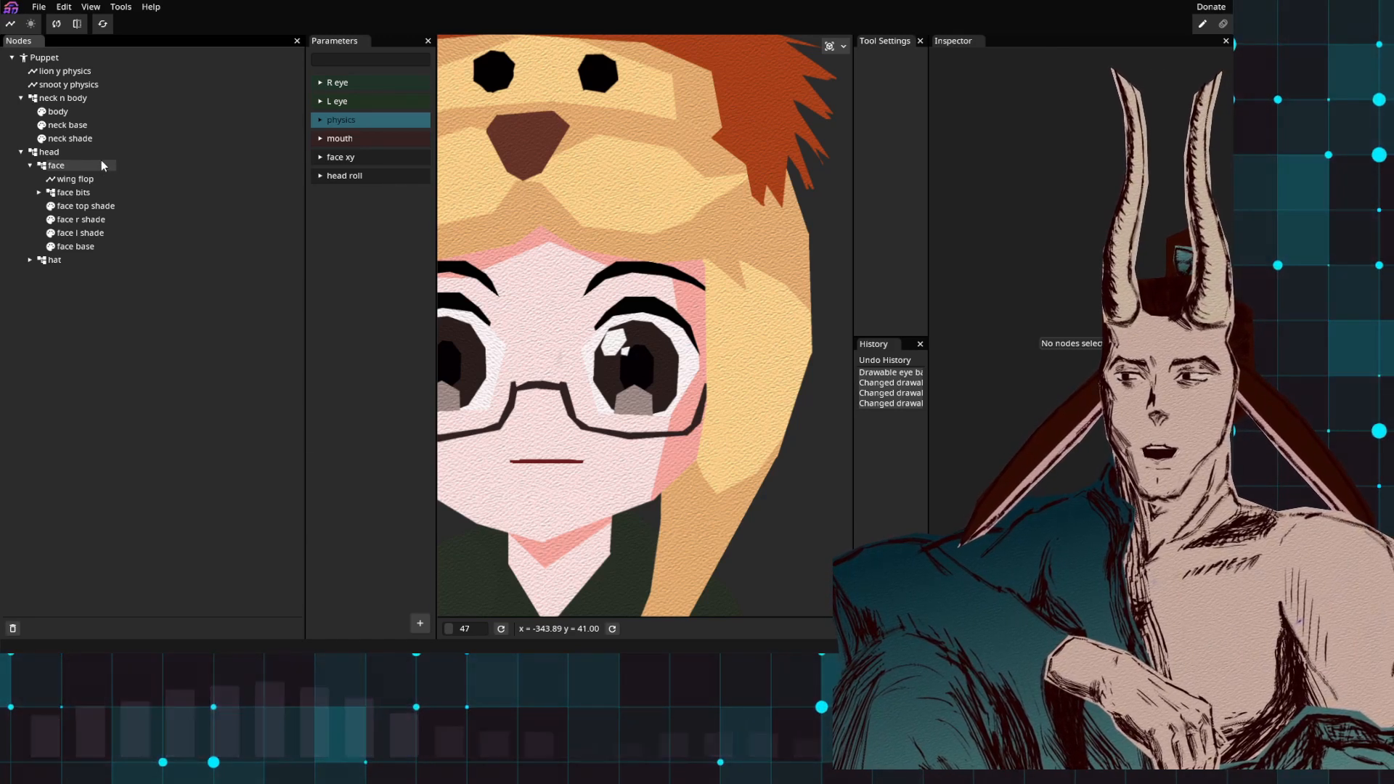
Step: Reveal the nodes nested inside face, face bits and l eye in the node hierarchy
click(30, 167)
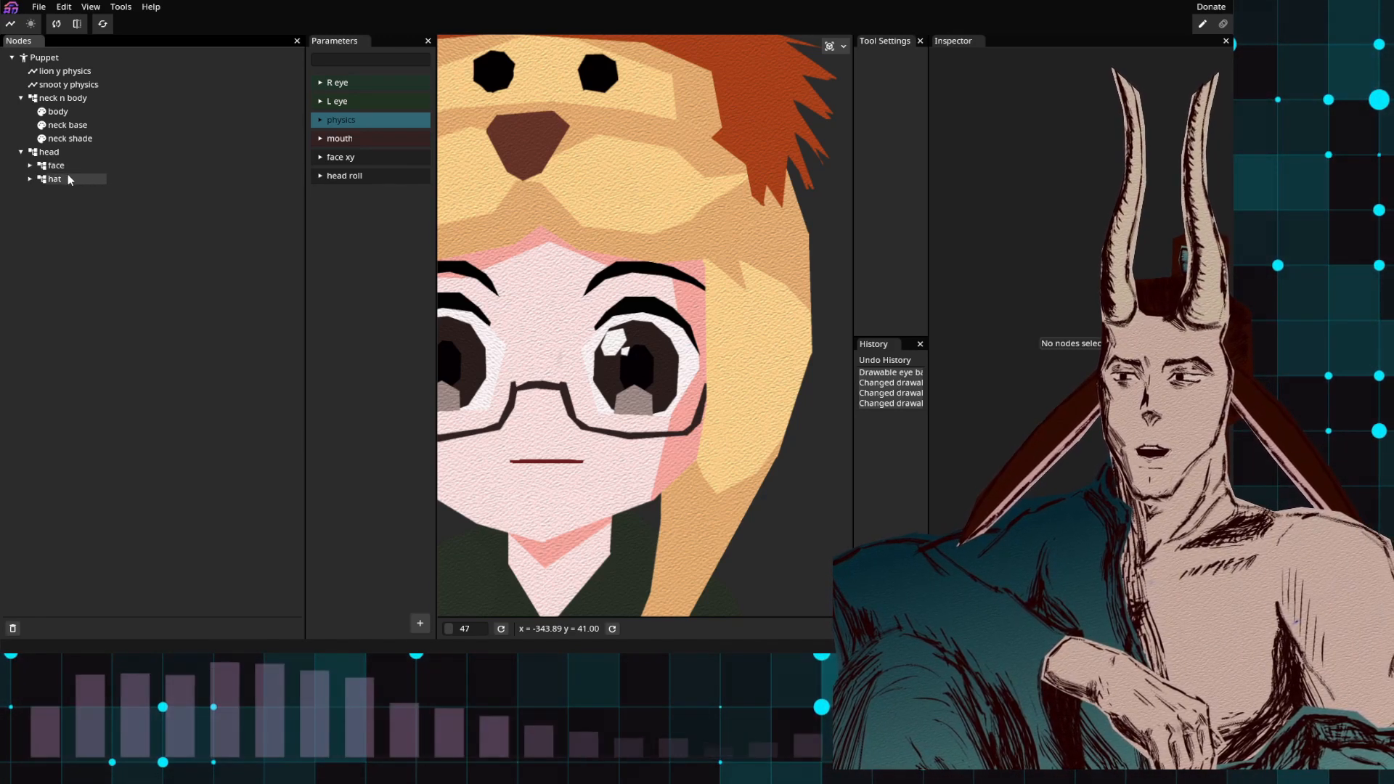
click(30, 166)
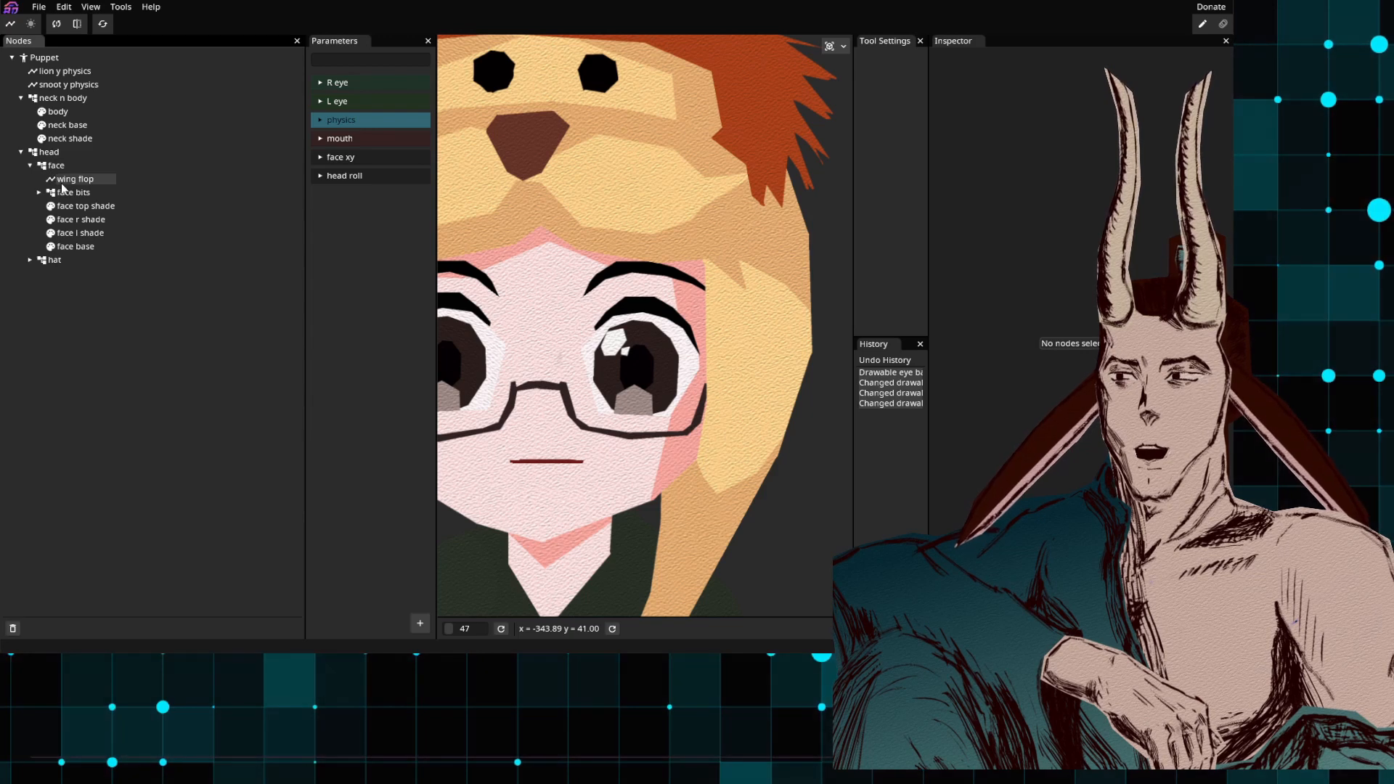
click(39, 193)
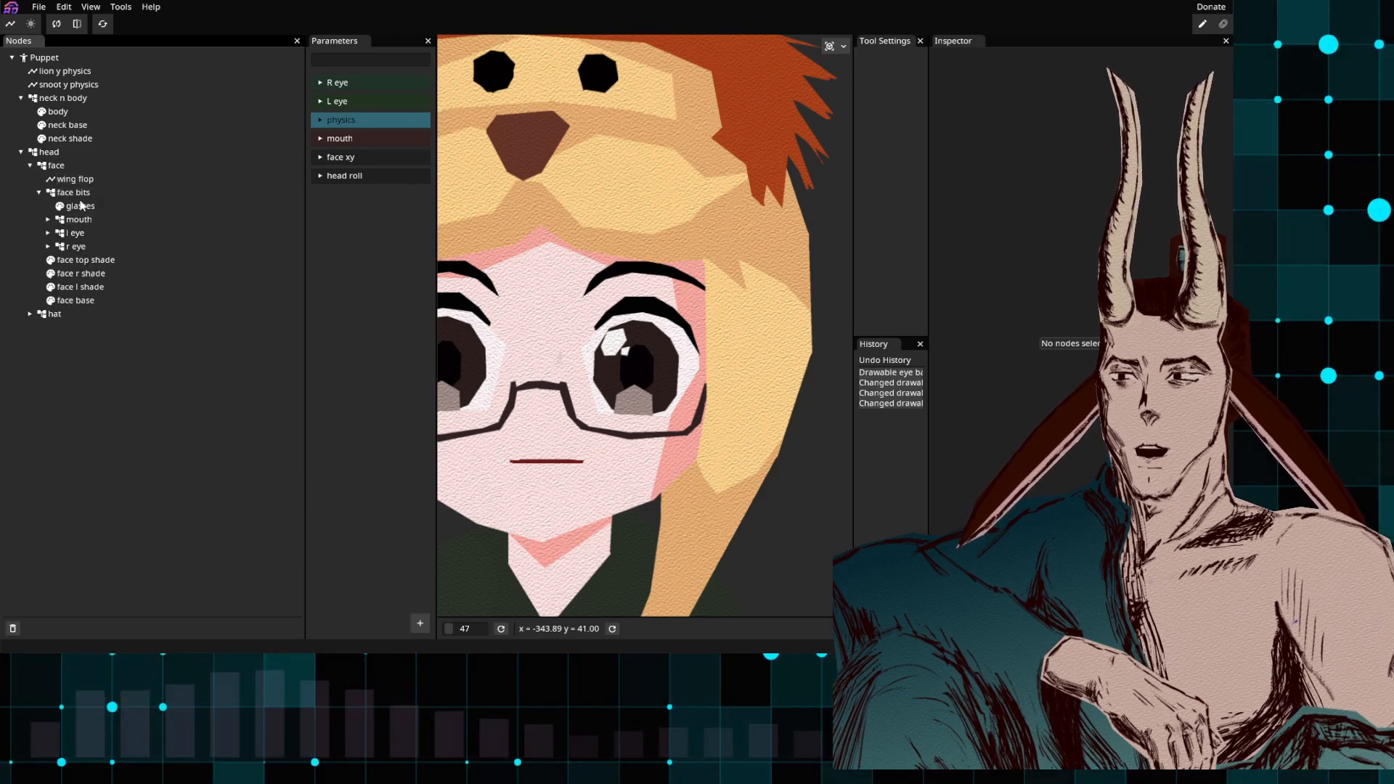
click(48, 233)
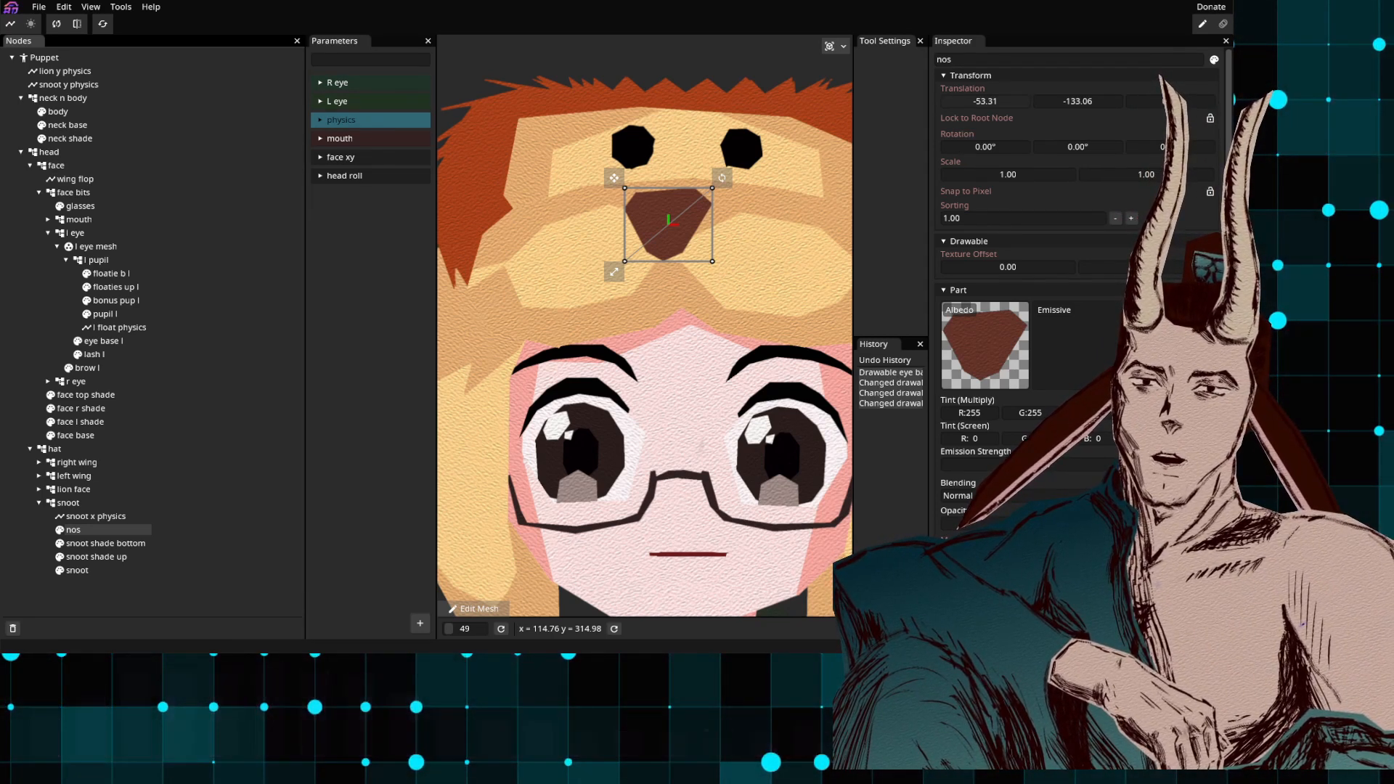
Step: Try moving the nos part to translation -40.31, -227.06 and undo the move
mouse_move(996, 106)
mouse_down()
mouse_move(933, 106)
mouse_move(1124, 111)
mouse_move(1017, 108)
mouse_up()
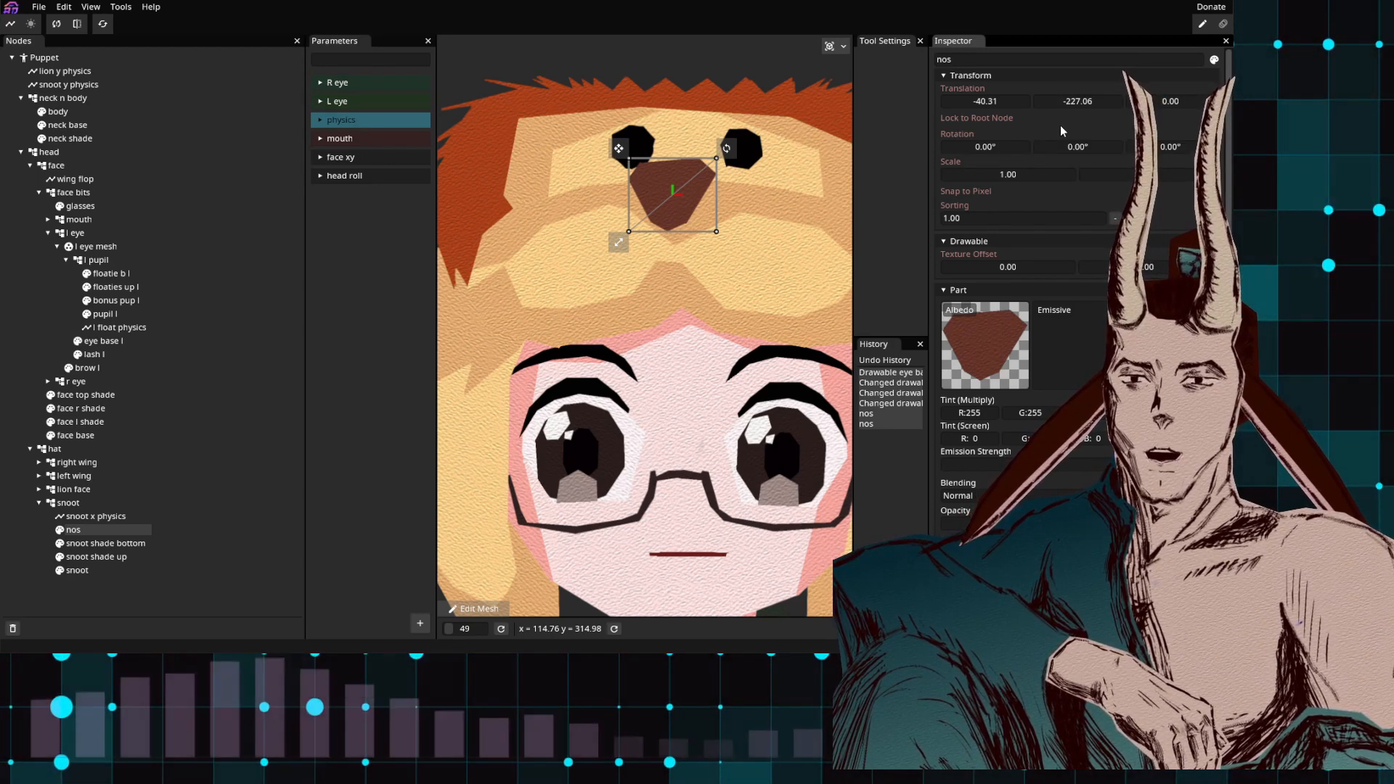
key(ctrl+z)
key(ctrl+z)
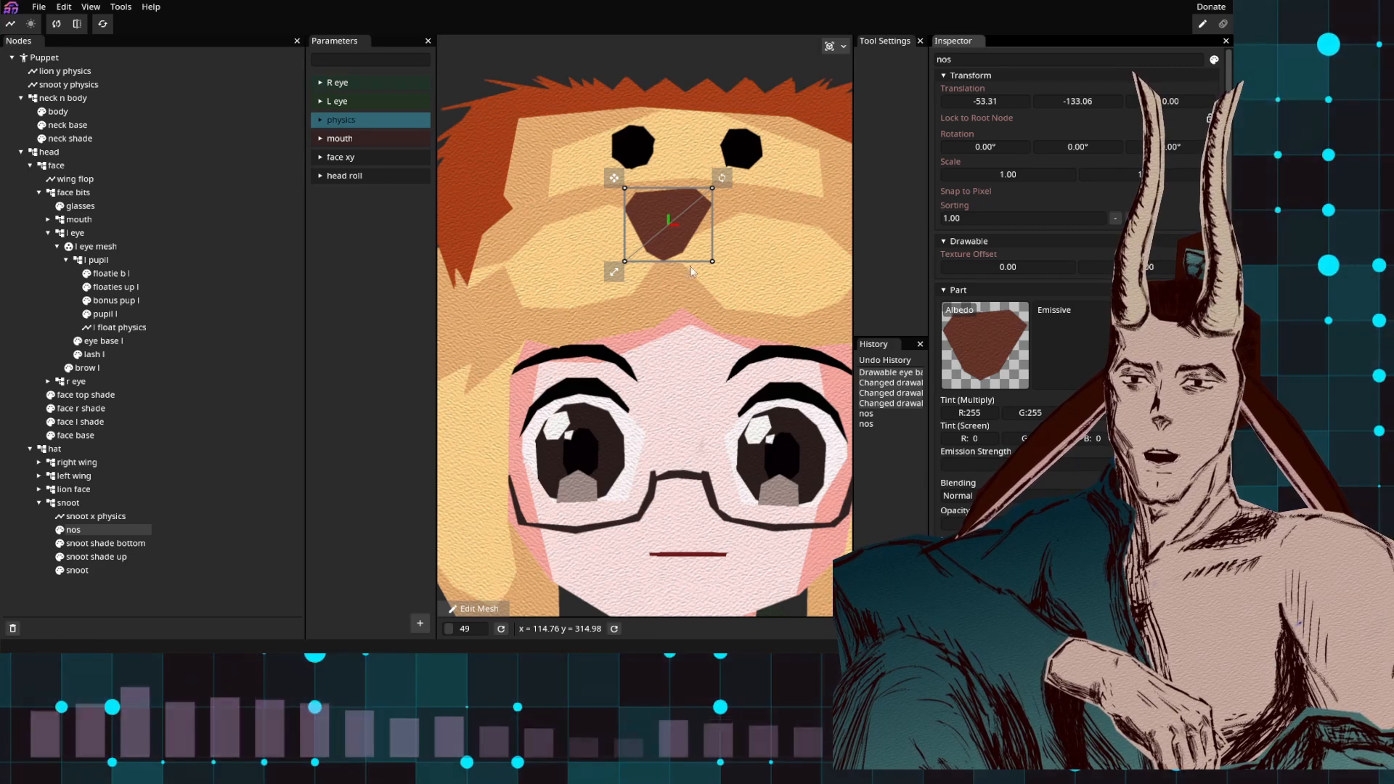
Step: Try rotating the nos part by 90 on its third rotation axis, undo the rotation, and try out its scale setting
double_click(1181, 144)
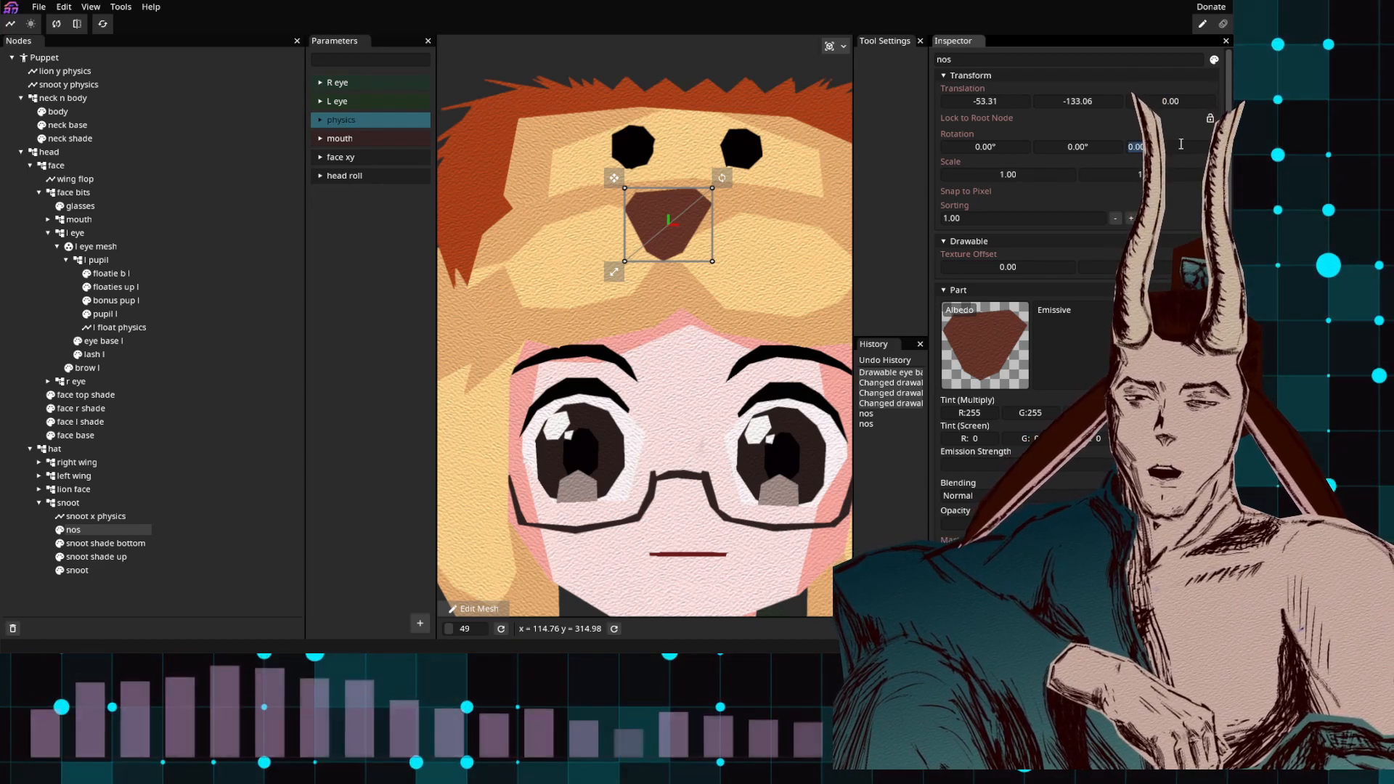
text(90)
key(Return)
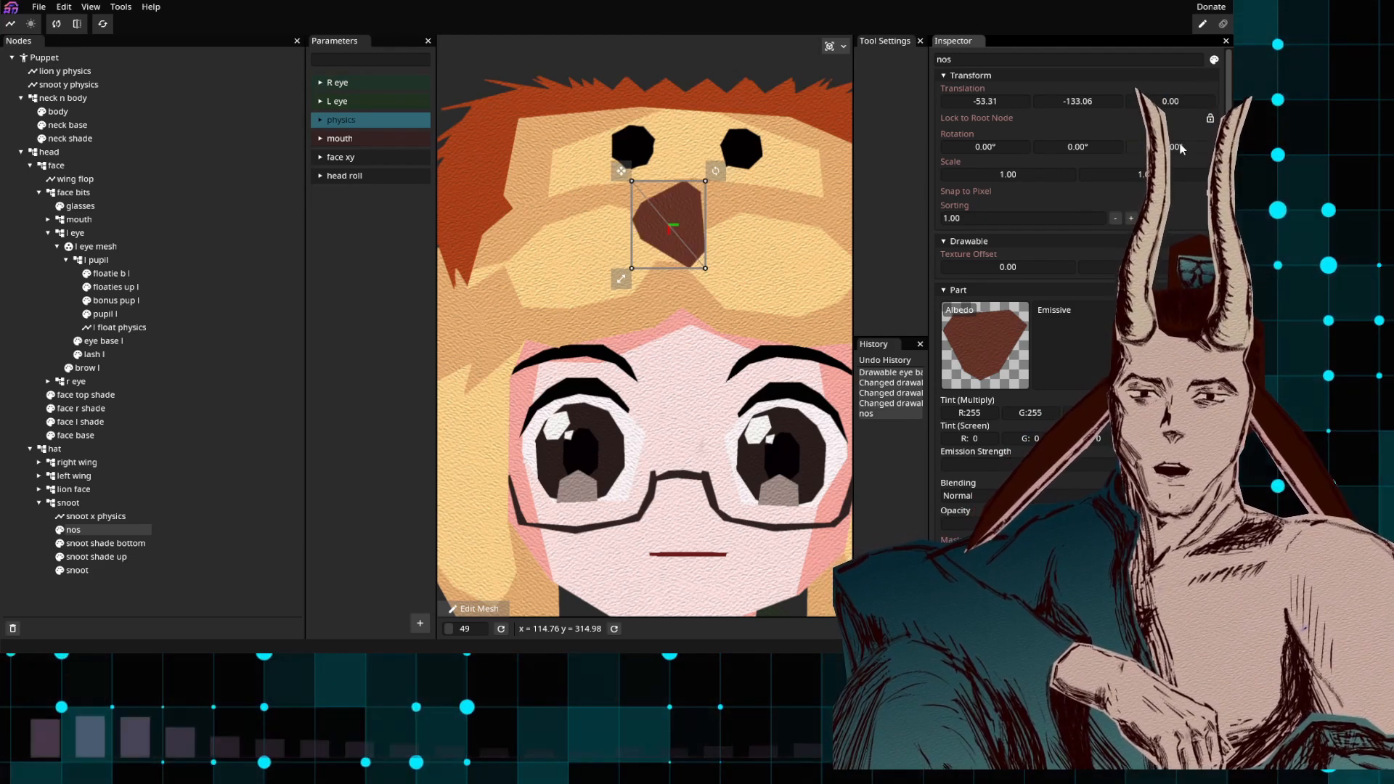
drag(1179, 149, 877, 150)
key(ctrl+z)
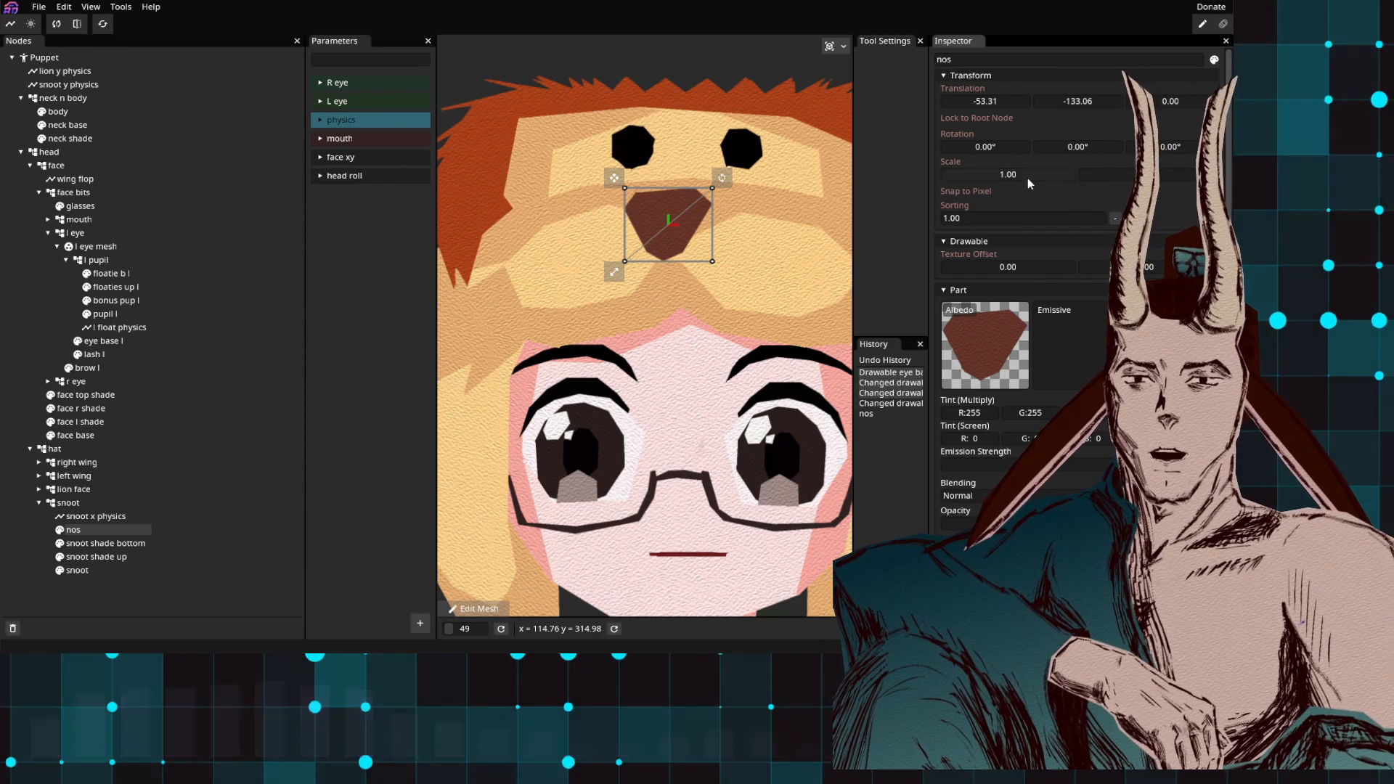
mouse_move(1007, 179)
mouse_down()
mouse_move(996, 180)
mouse_move(1008, 180)
mouse_up()
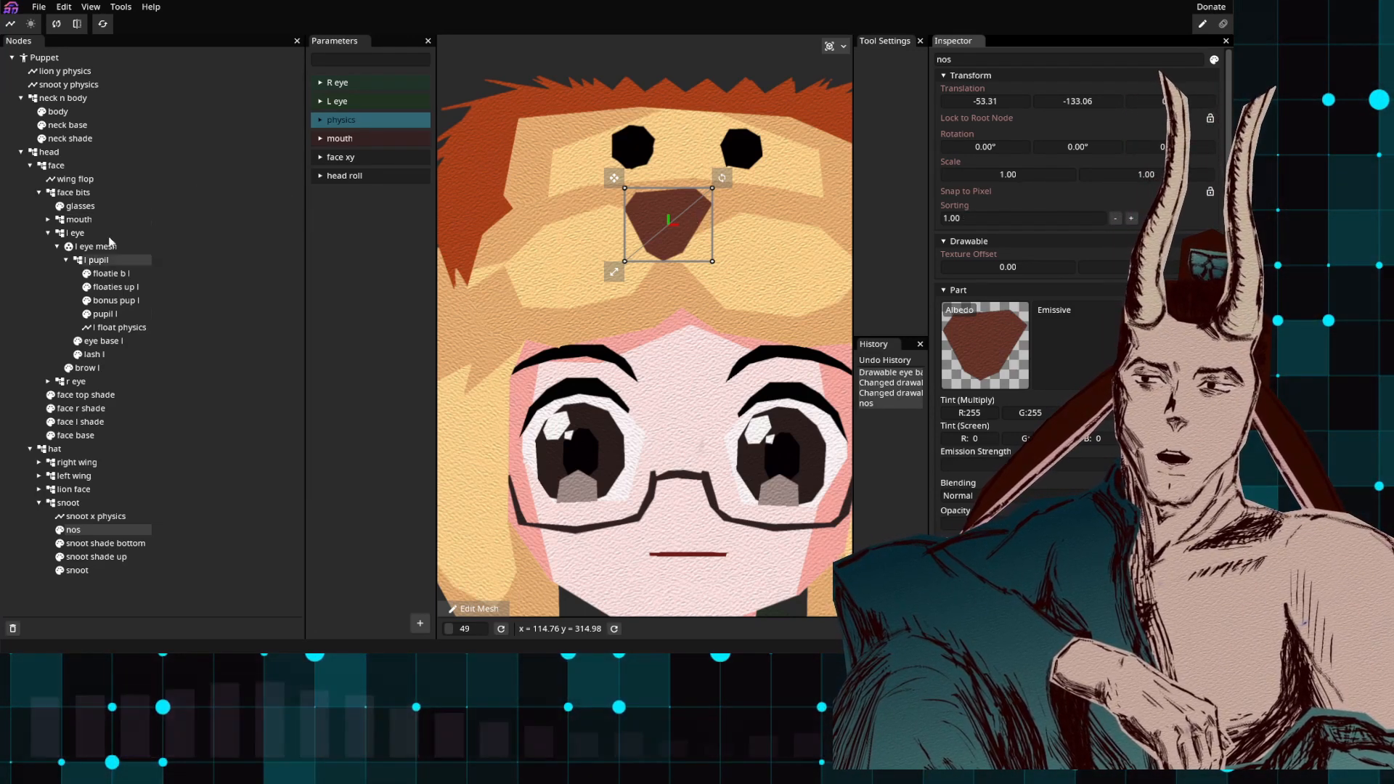
Step: Compare the sorting values of the left eye parts: pupil l, bonus pup l, floaties up l, floatie b l and eye base l
click(127, 315)
click(132, 302)
click(130, 287)
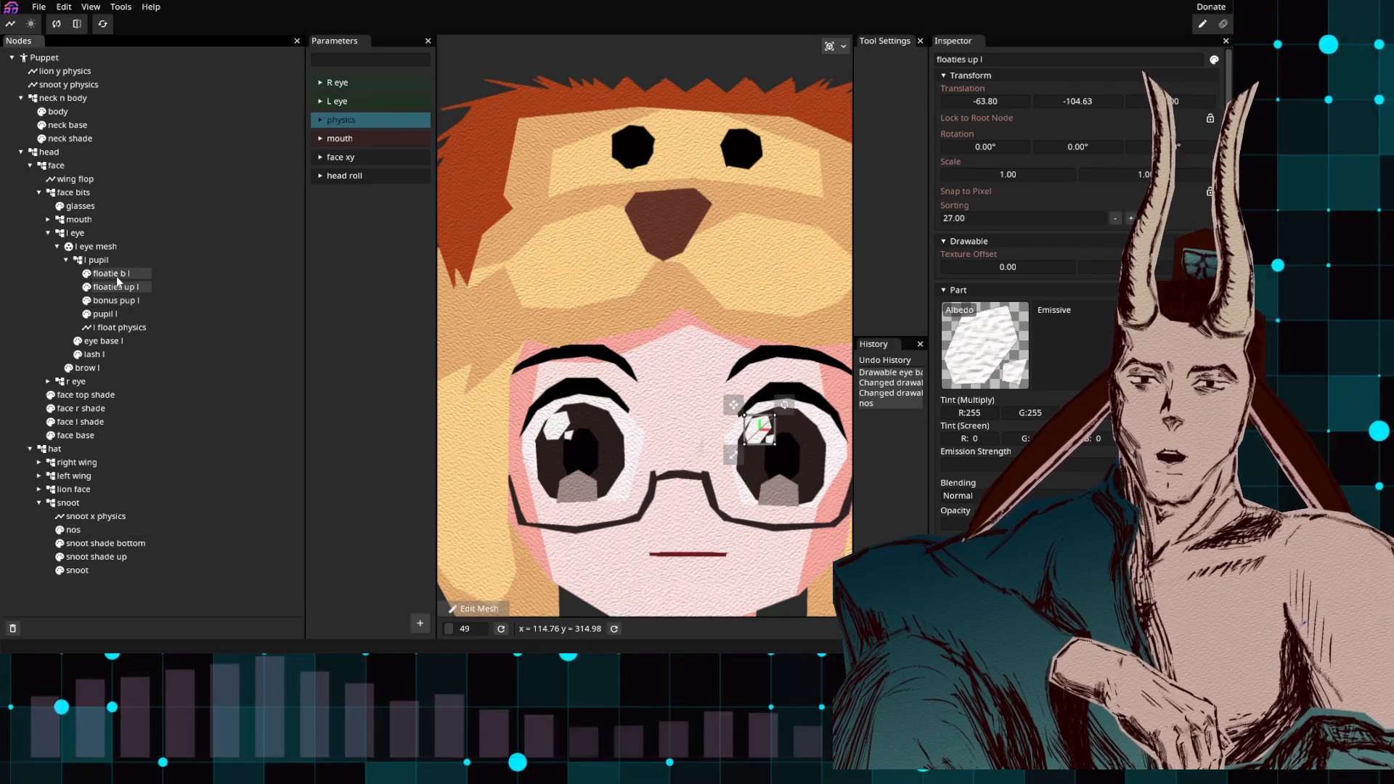
click(116, 275)
click(106, 259)
click(115, 272)
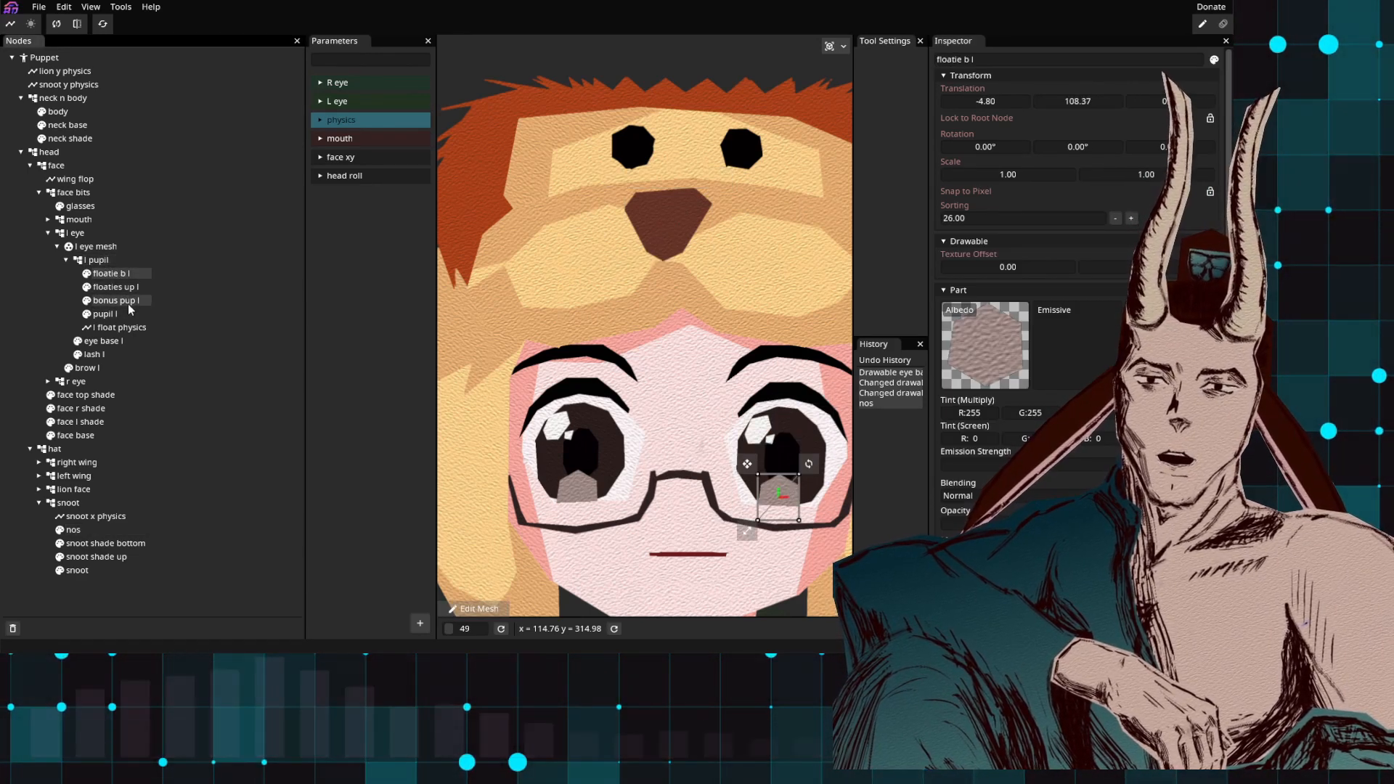
click(128, 301)
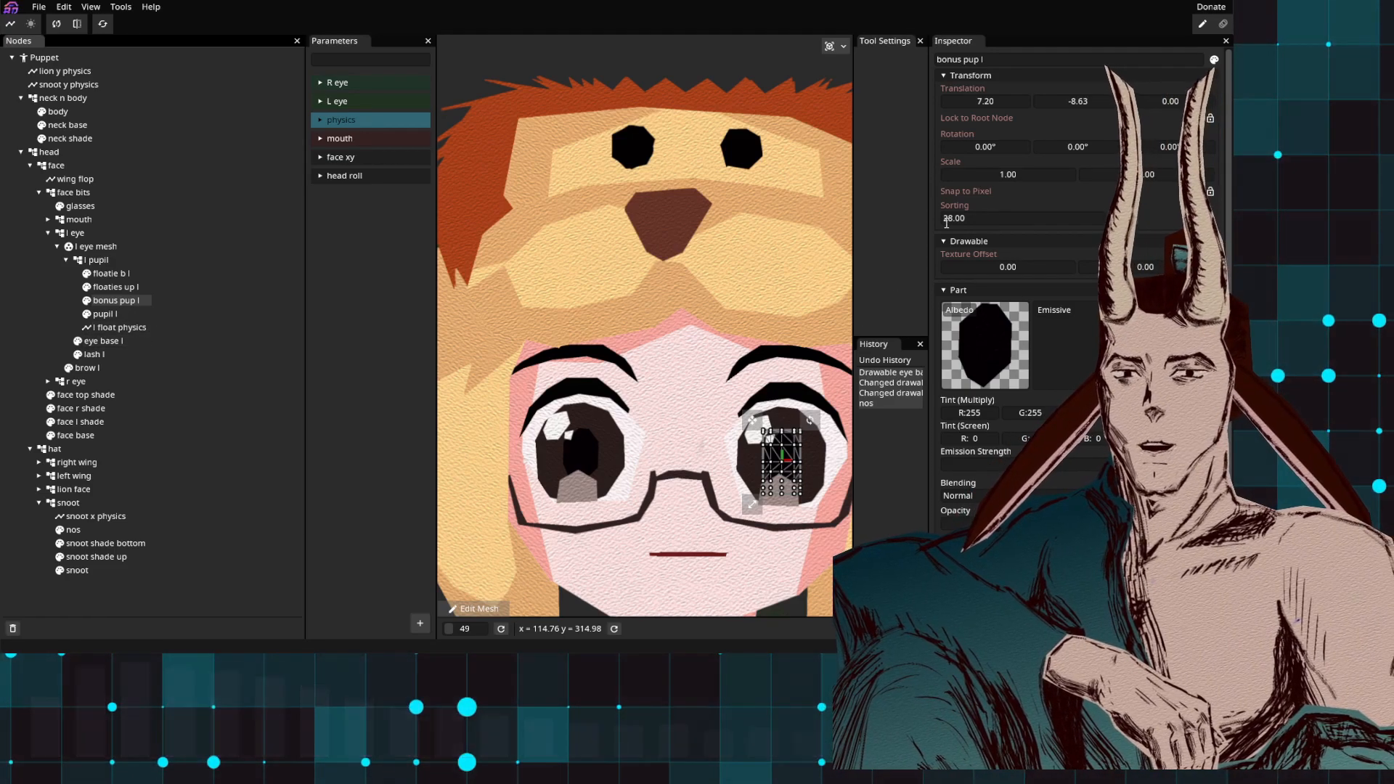
click(102, 340)
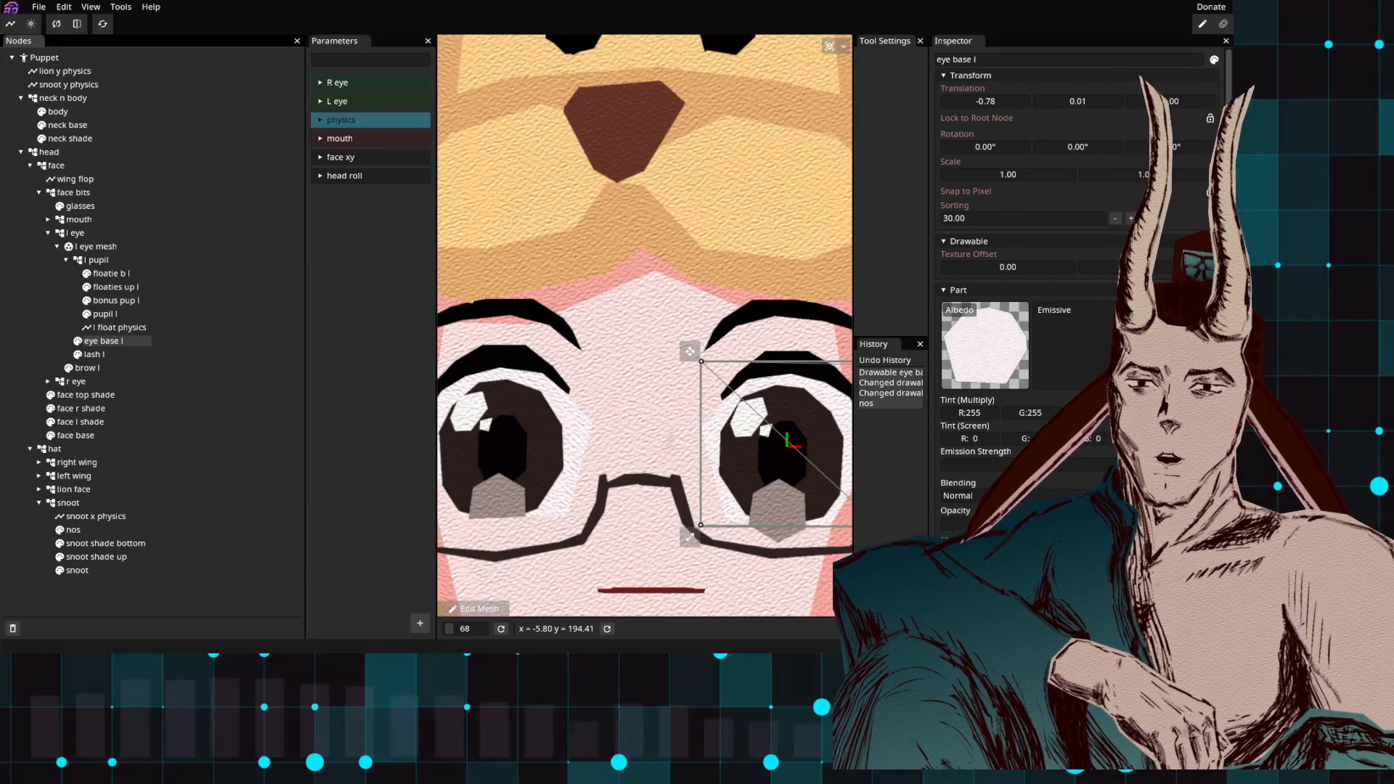
Step: Open the pupil l part's mesh for editing and delete all of its existing vertices
click(105, 314)
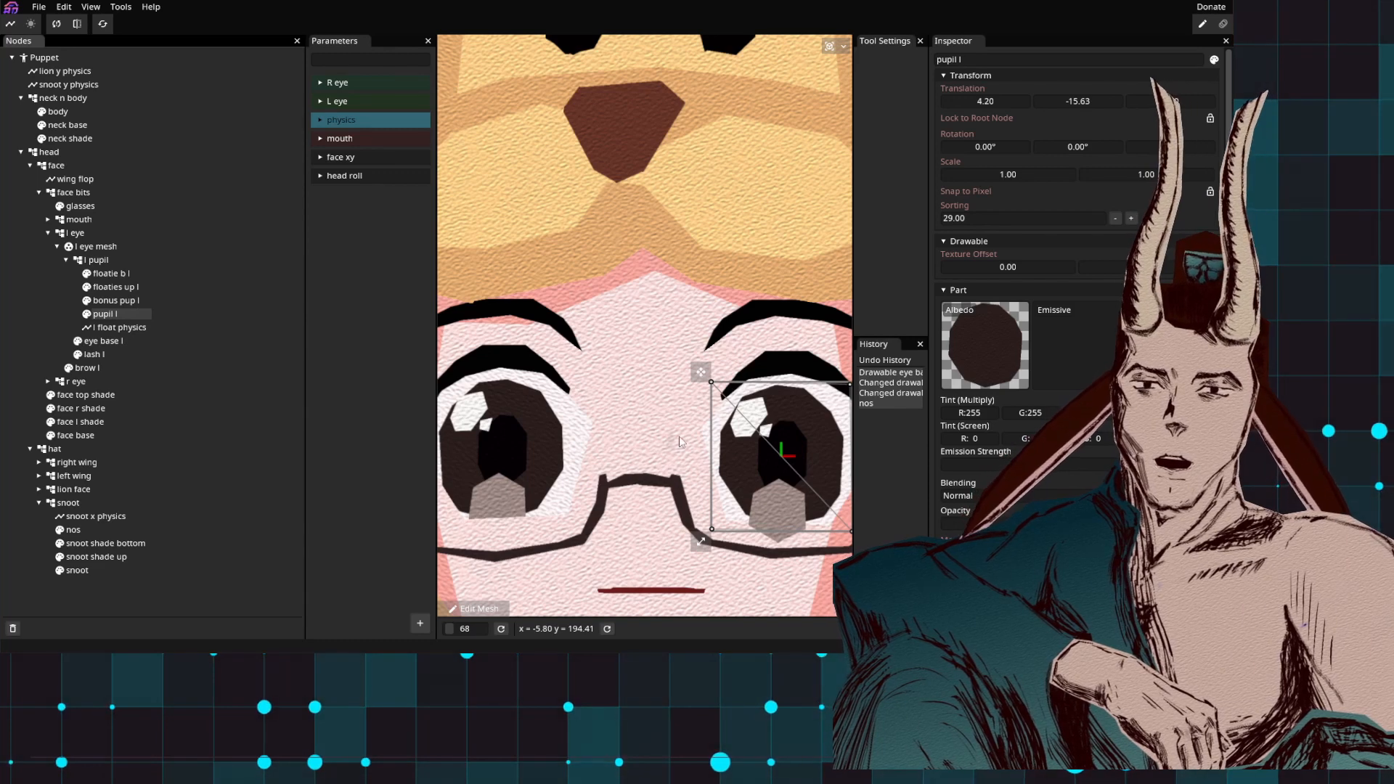
drag(678, 434, 498, 379)
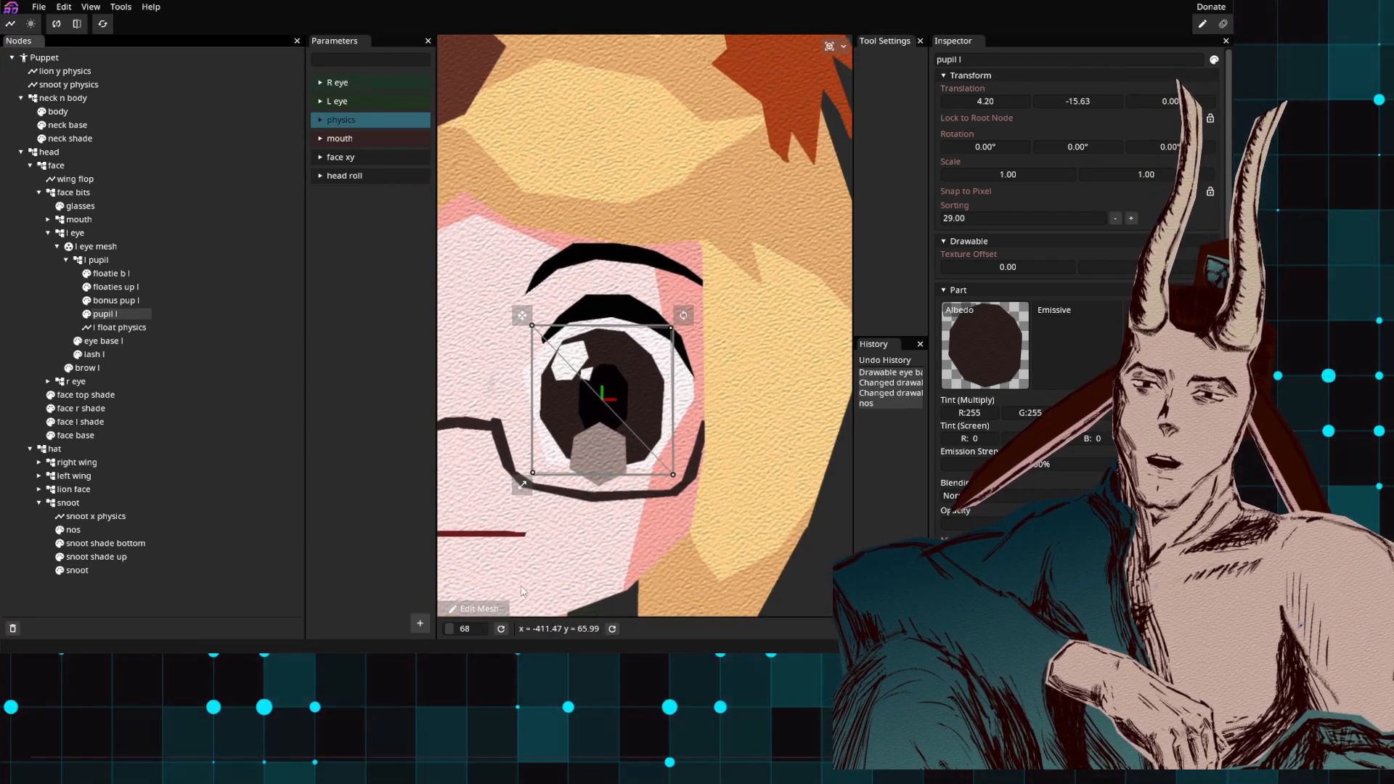
click(490, 608)
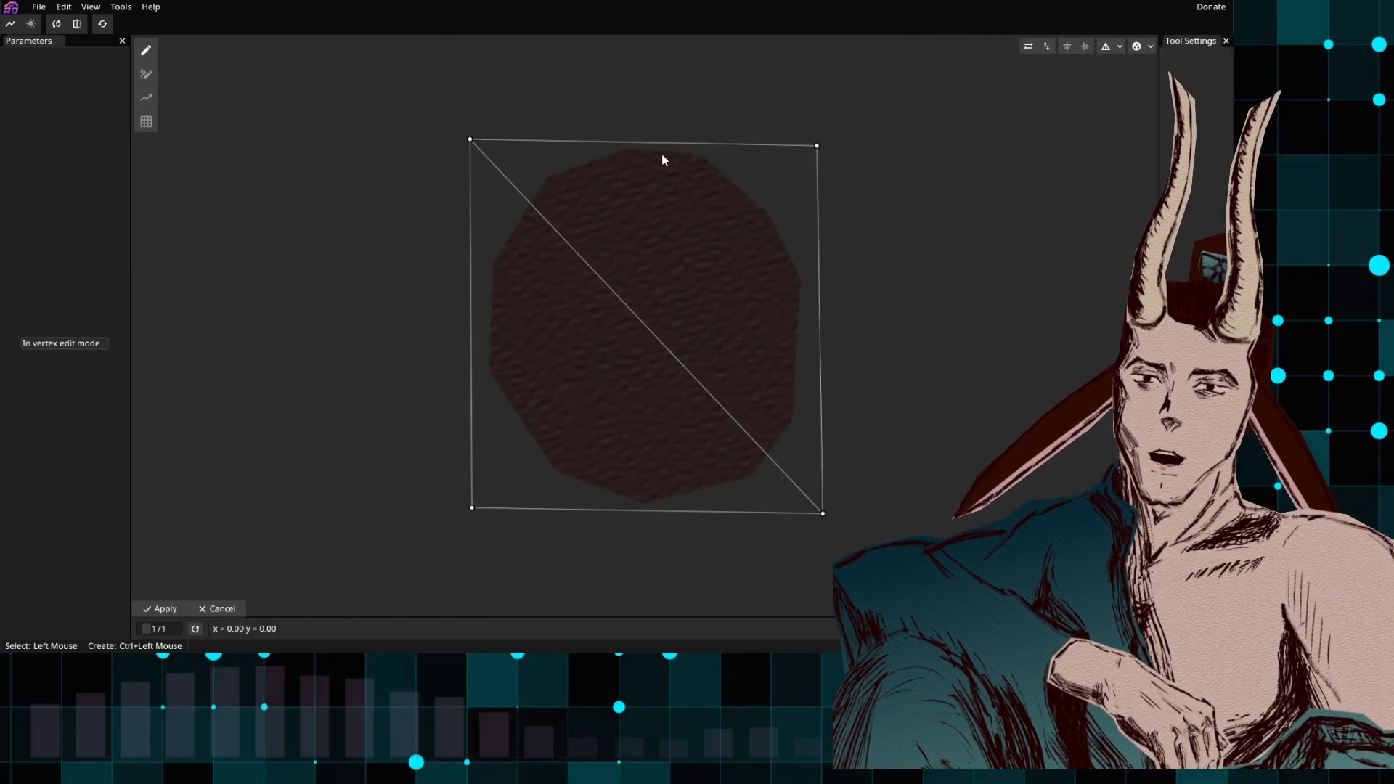
drag(377, 89, 957, 518)
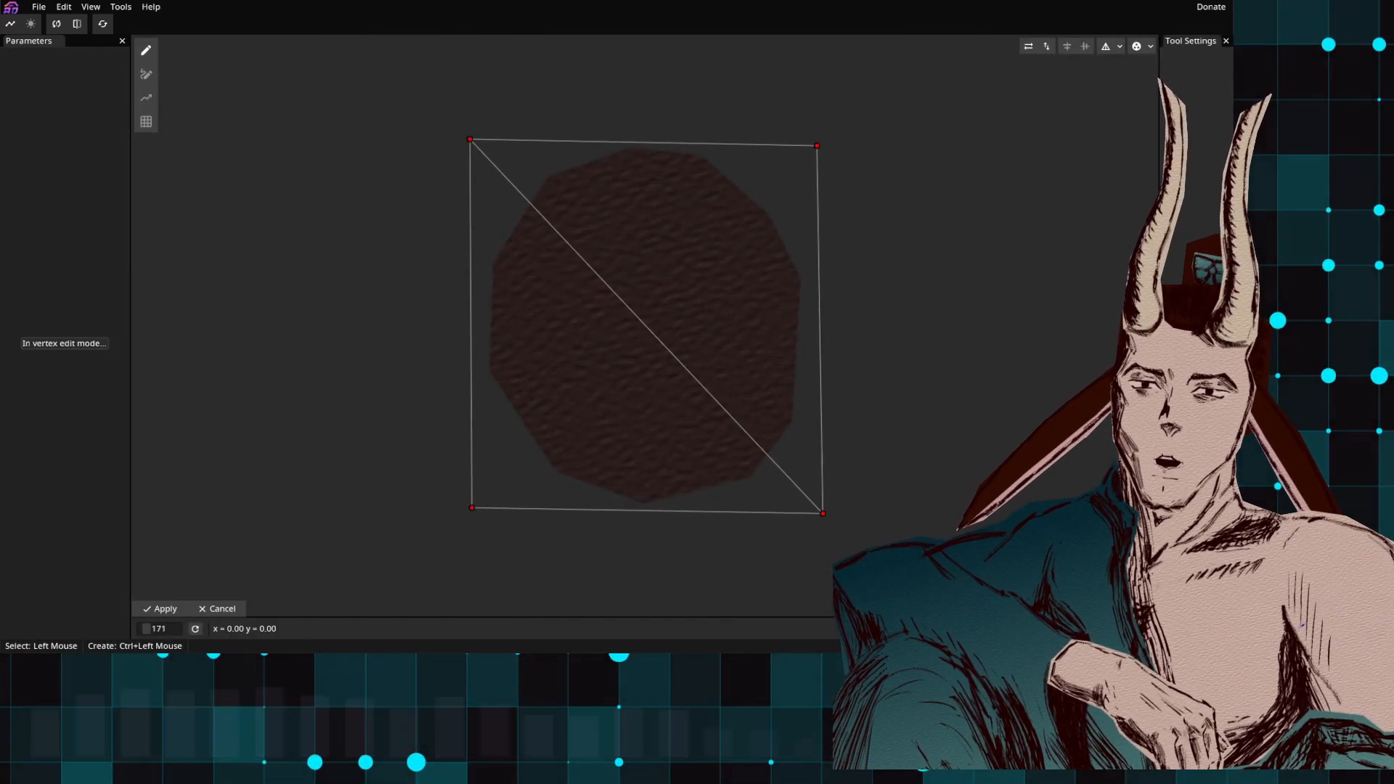
key(Delete)
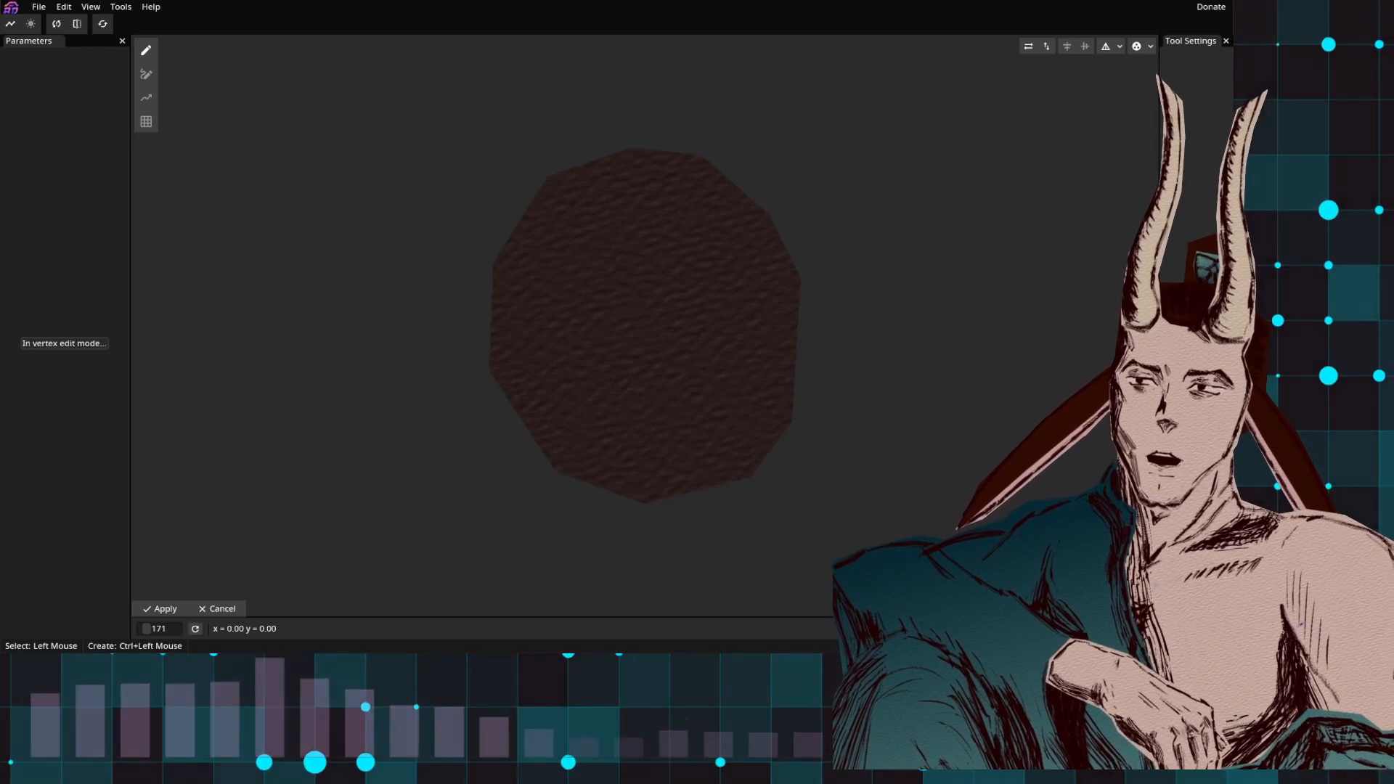
Step: Draw a grid mesh enclosing the pupil and add two extra columns and two extra rows of points
click(148, 126)
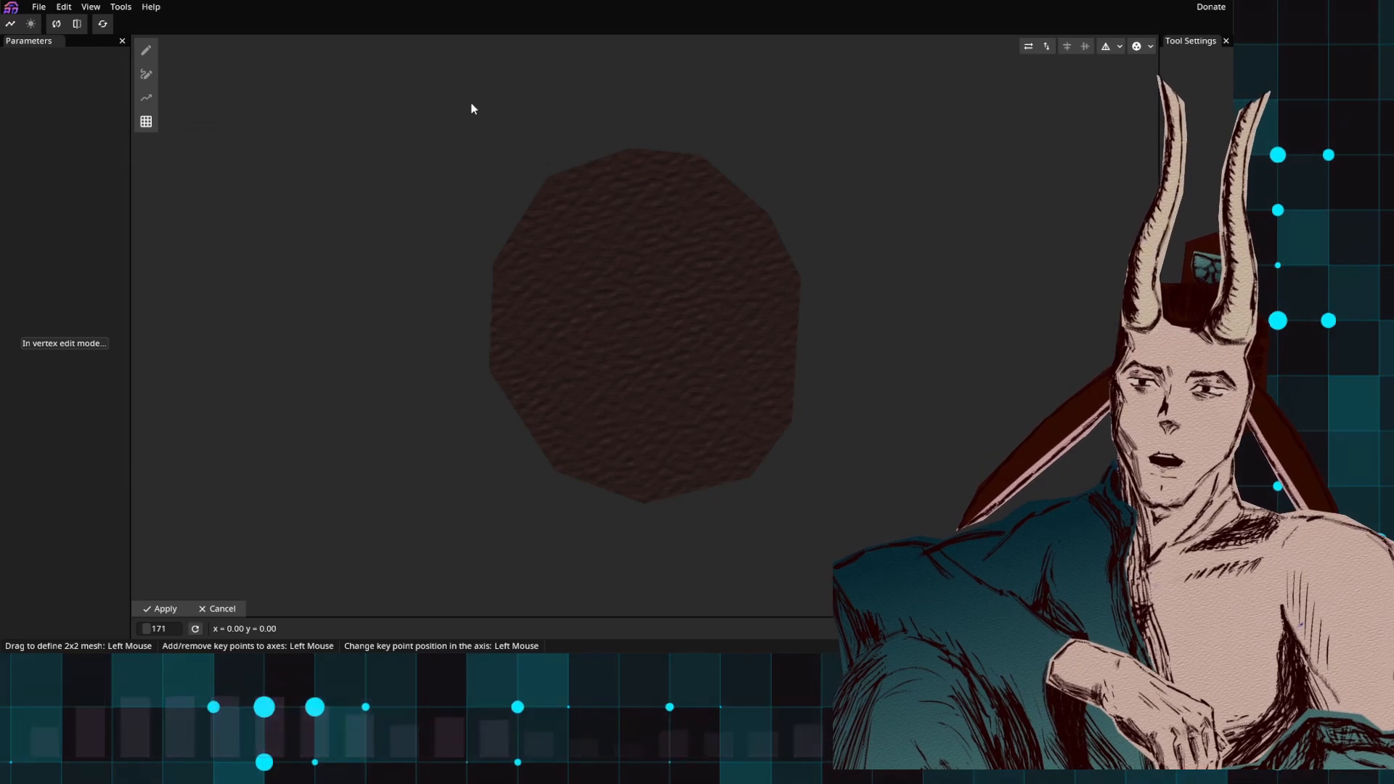
drag(465, 112, 828, 531)
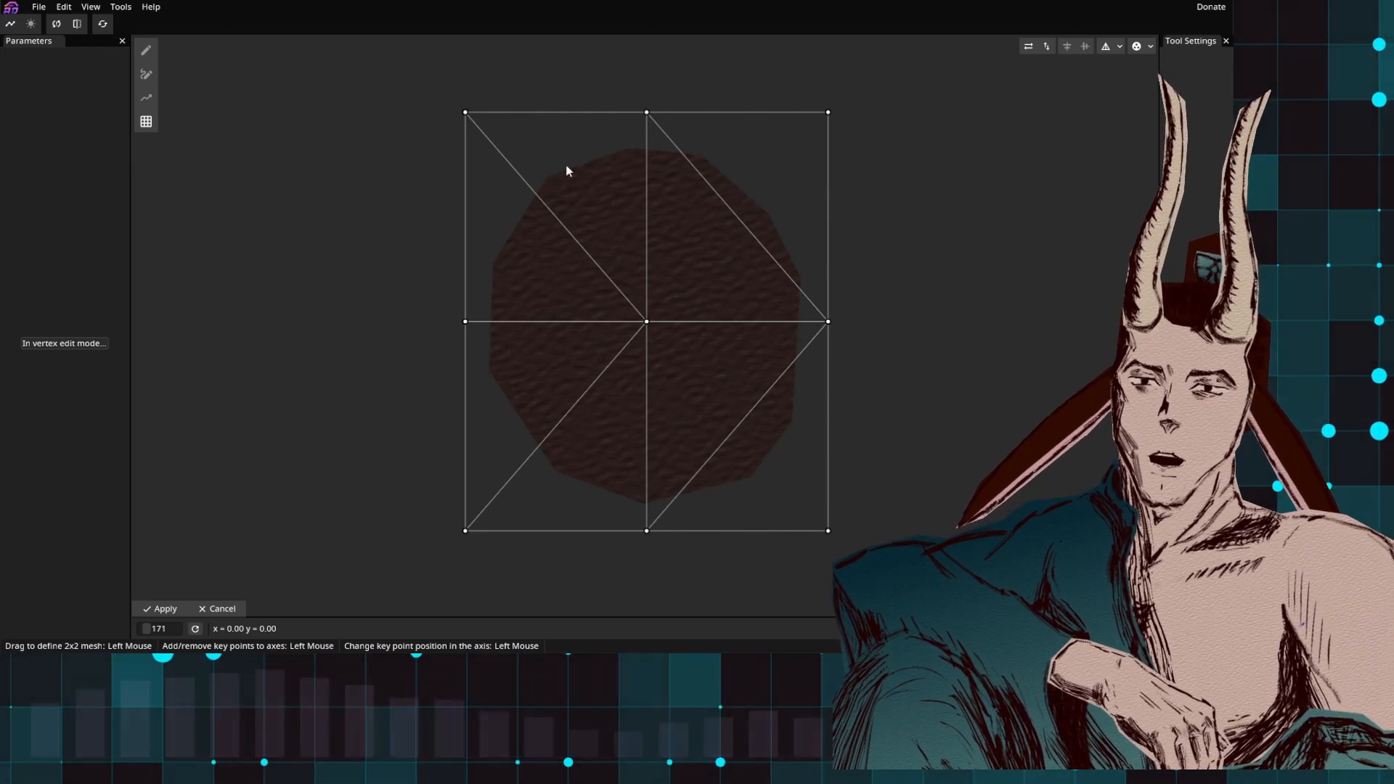
click(731, 321)
click(646, 217)
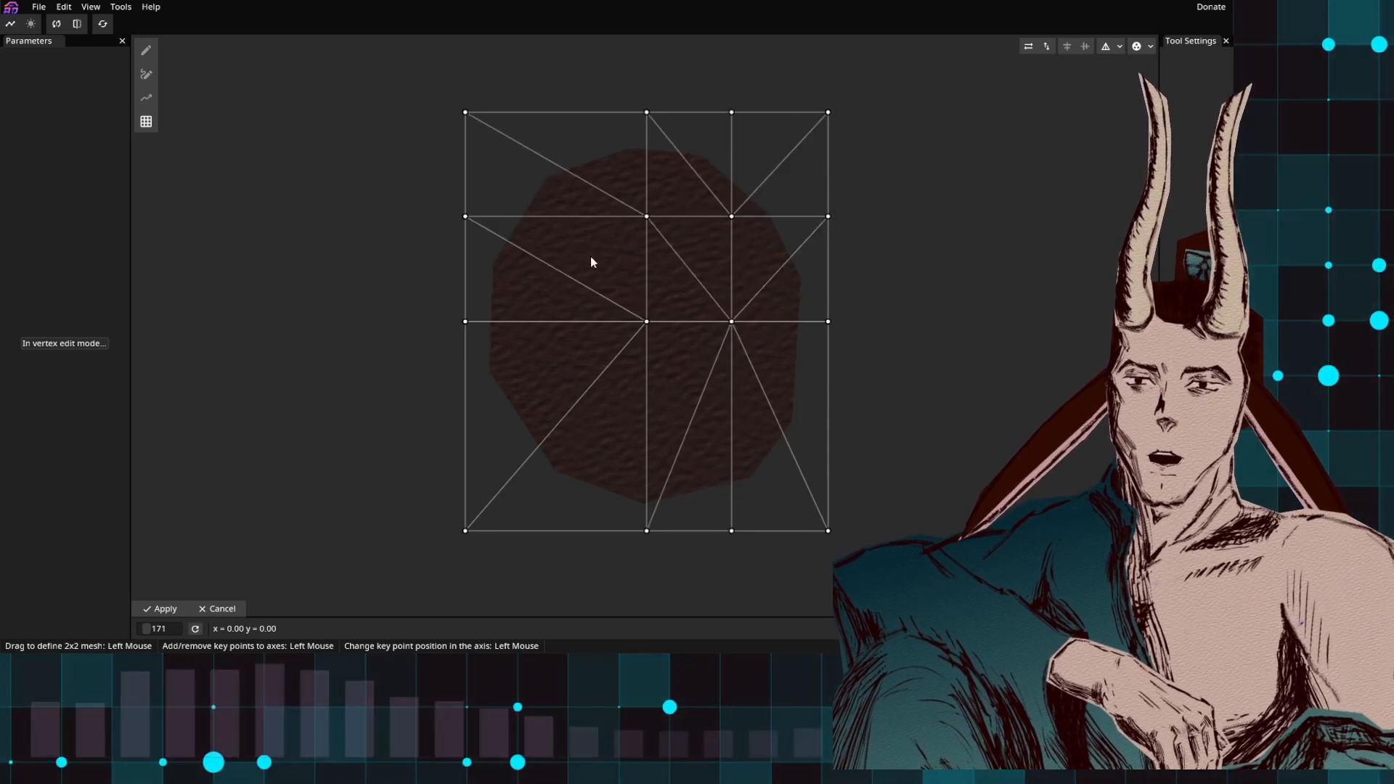
click(556, 323)
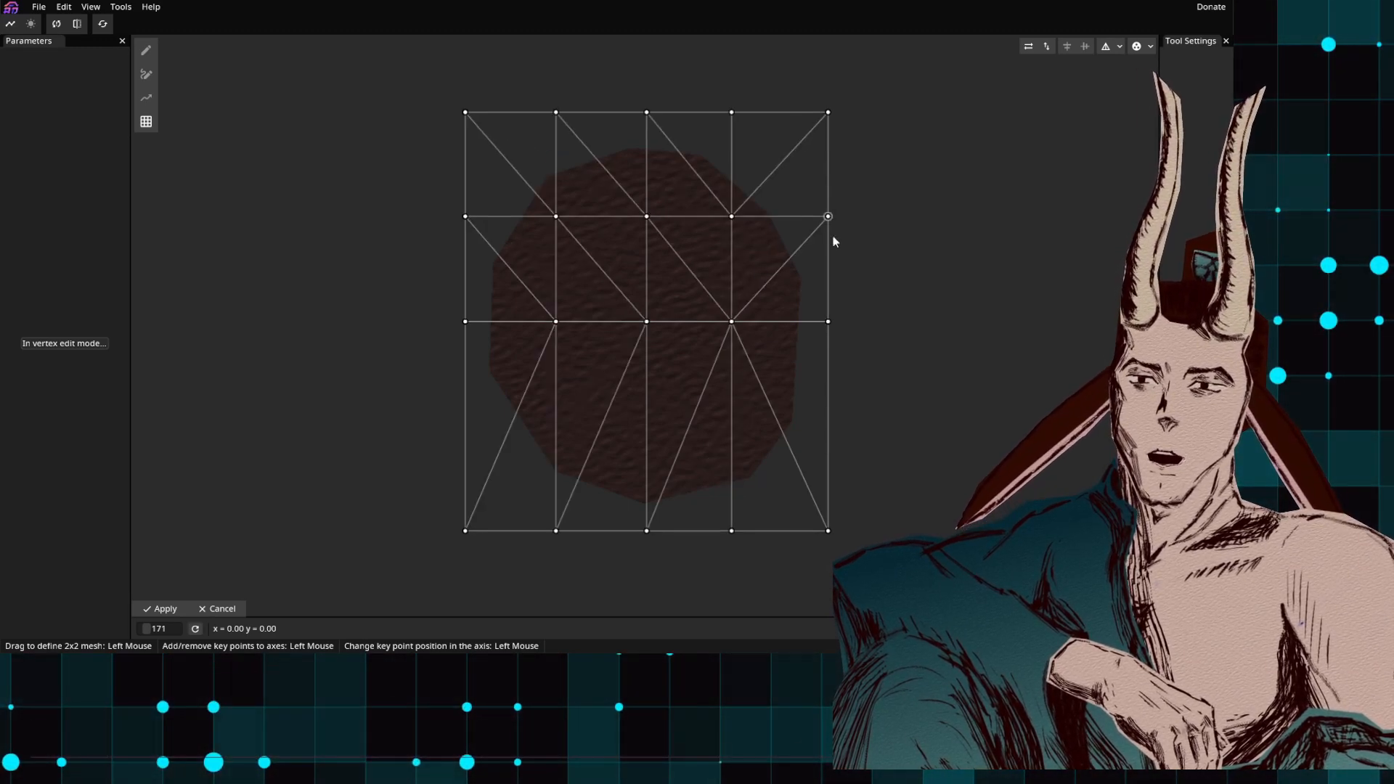
click(647, 447)
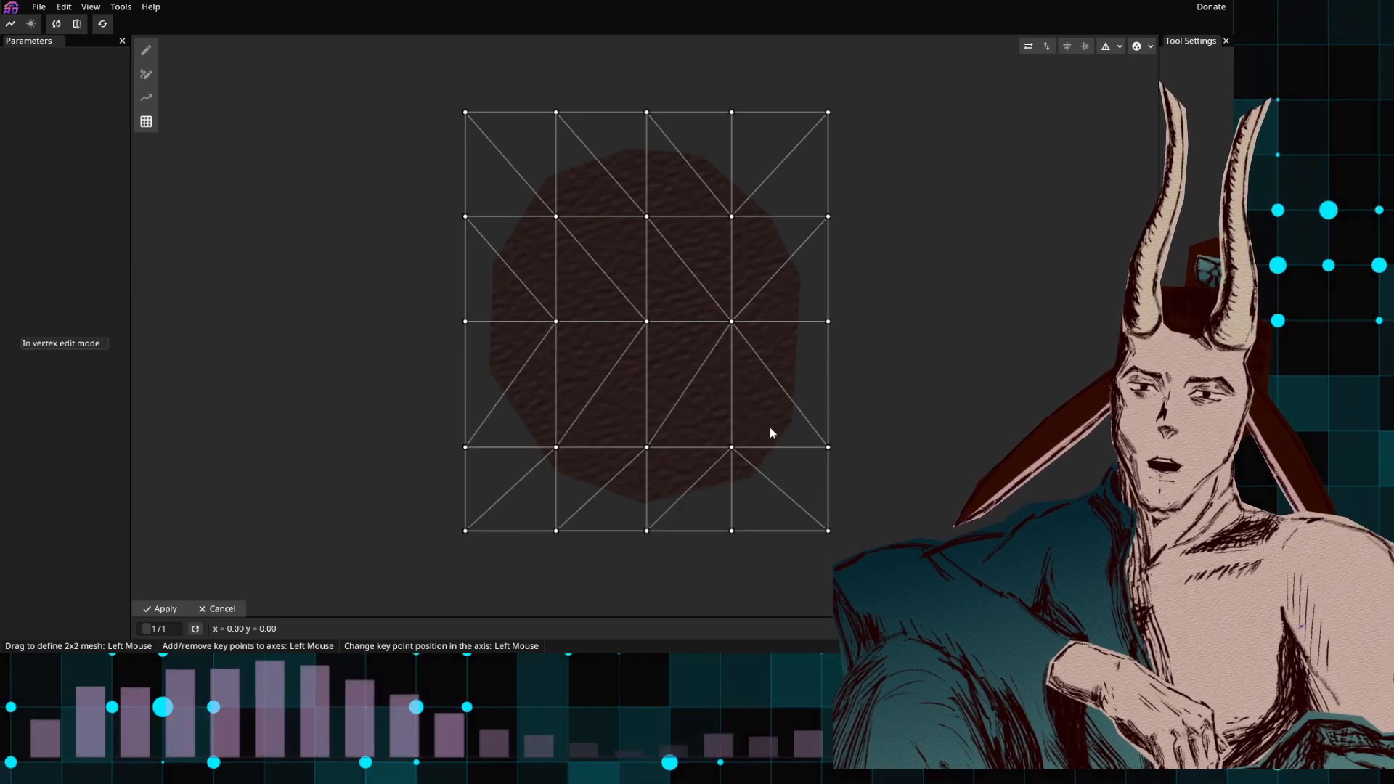
Step: Adjust the grid's lower inner row and right inner column slightly, and add three more rows across the pupil
drag(732, 448, 734, 437)
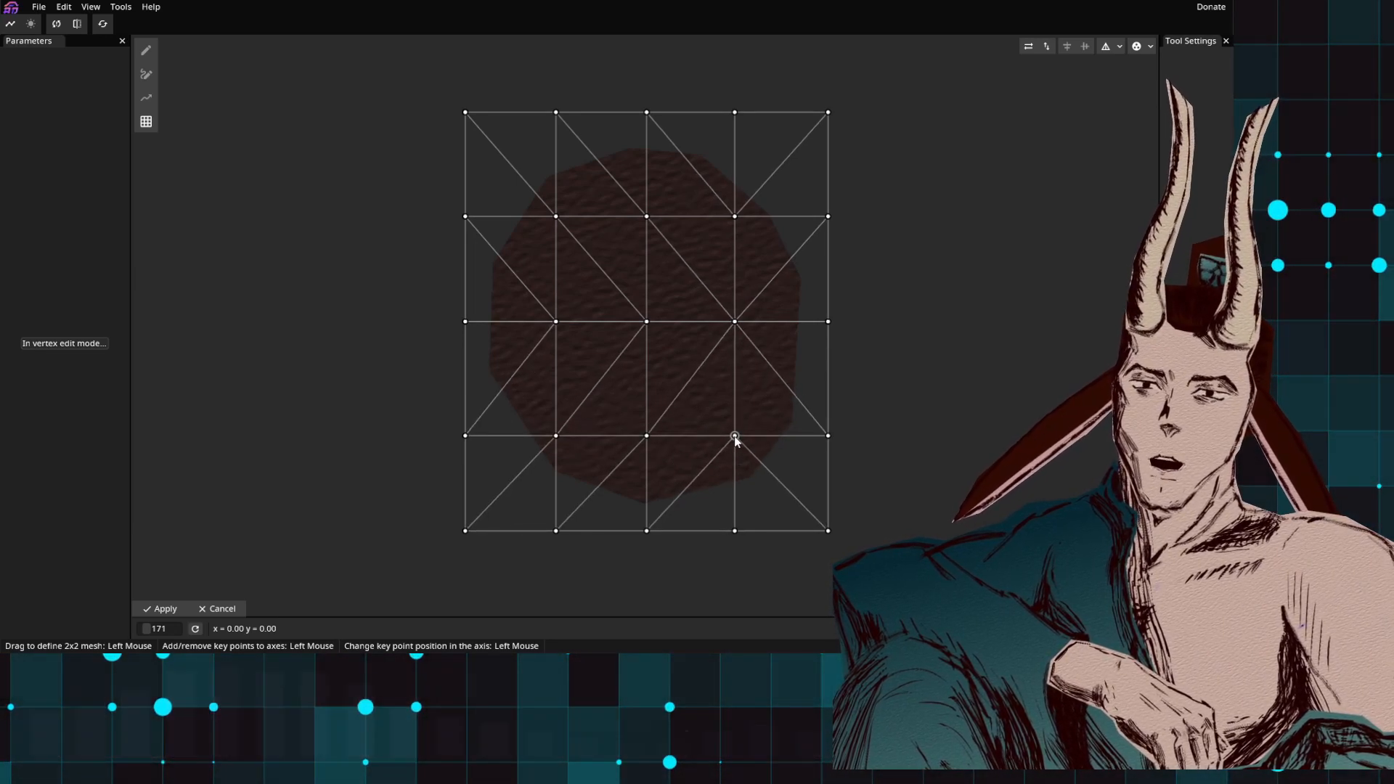
click(734, 273)
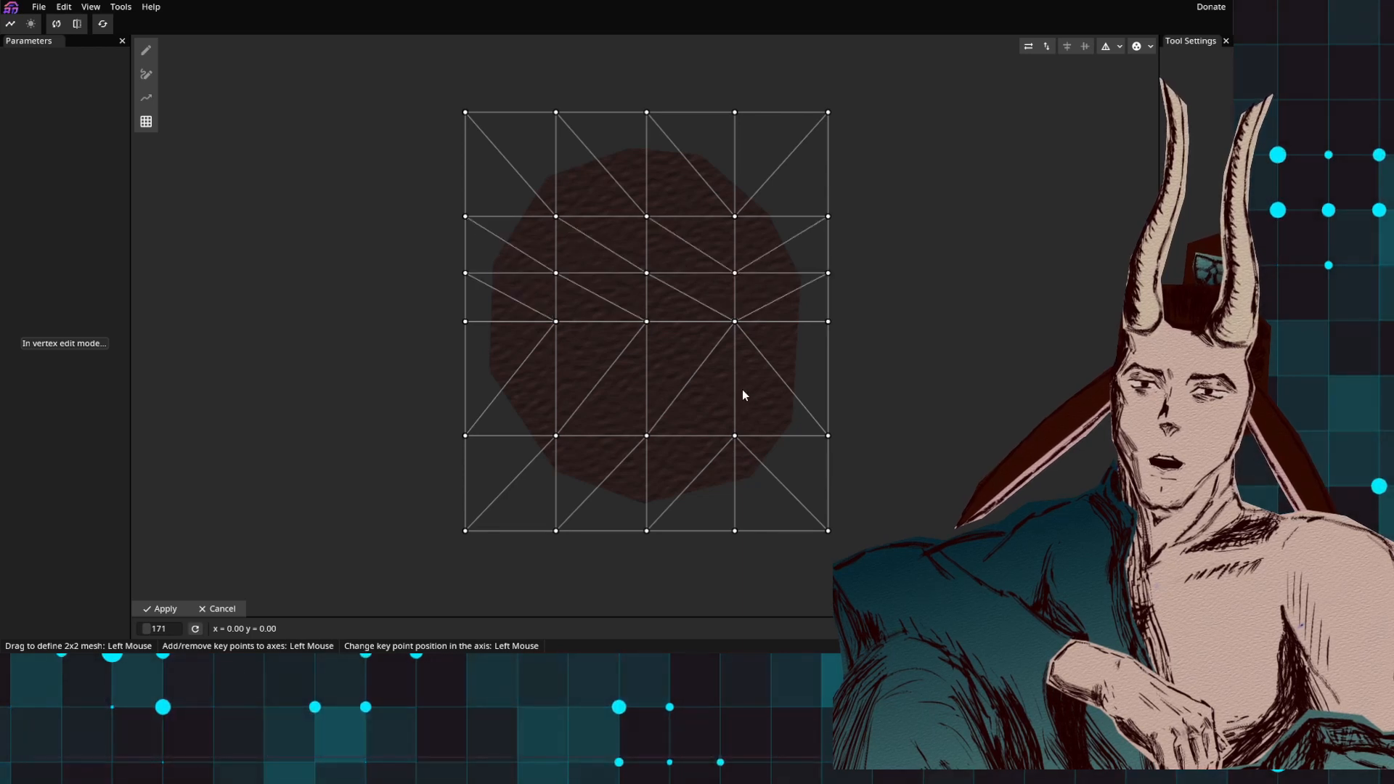
click(736, 390)
click(735, 481)
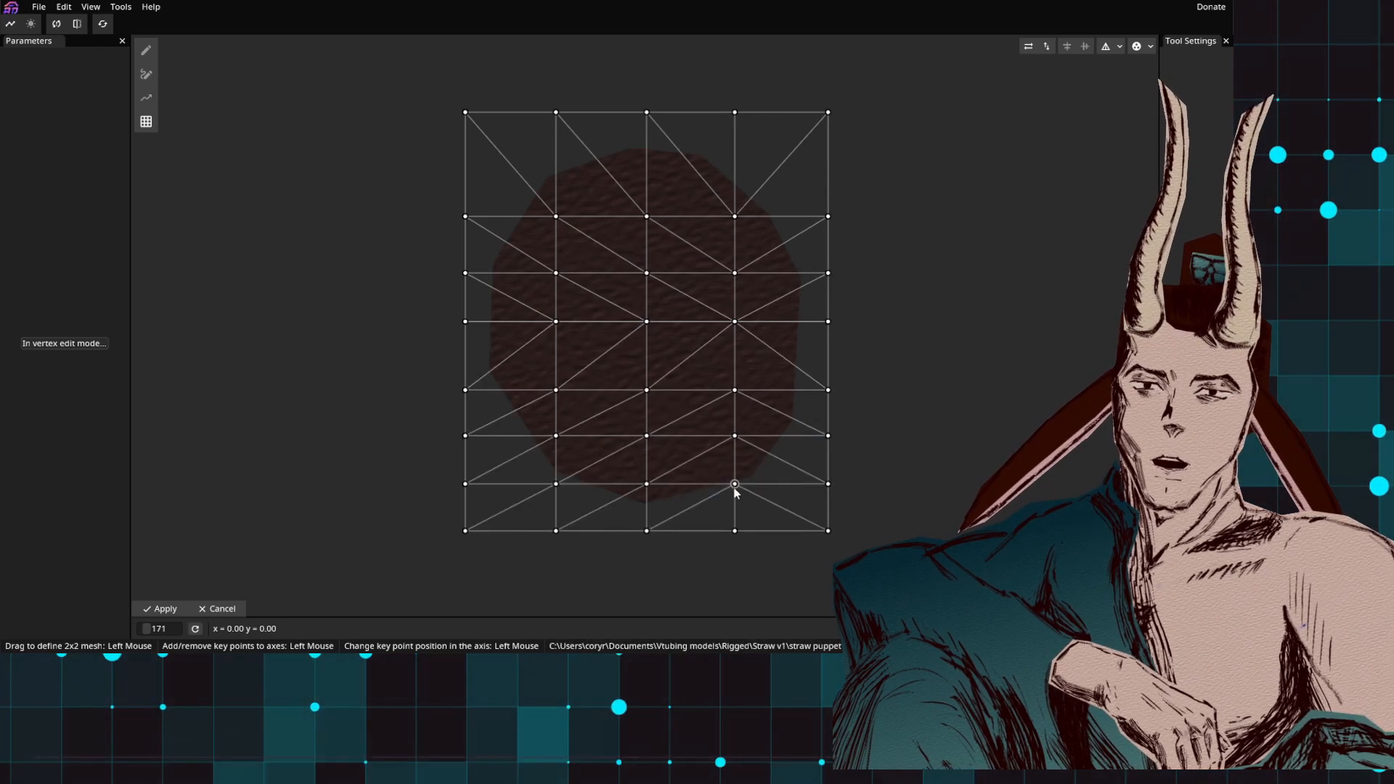
Step: Shift the inner grid lines to fit the pupil's upper-left and lower-right outline, and apply the mesh
drag(735, 481, 752, 477)
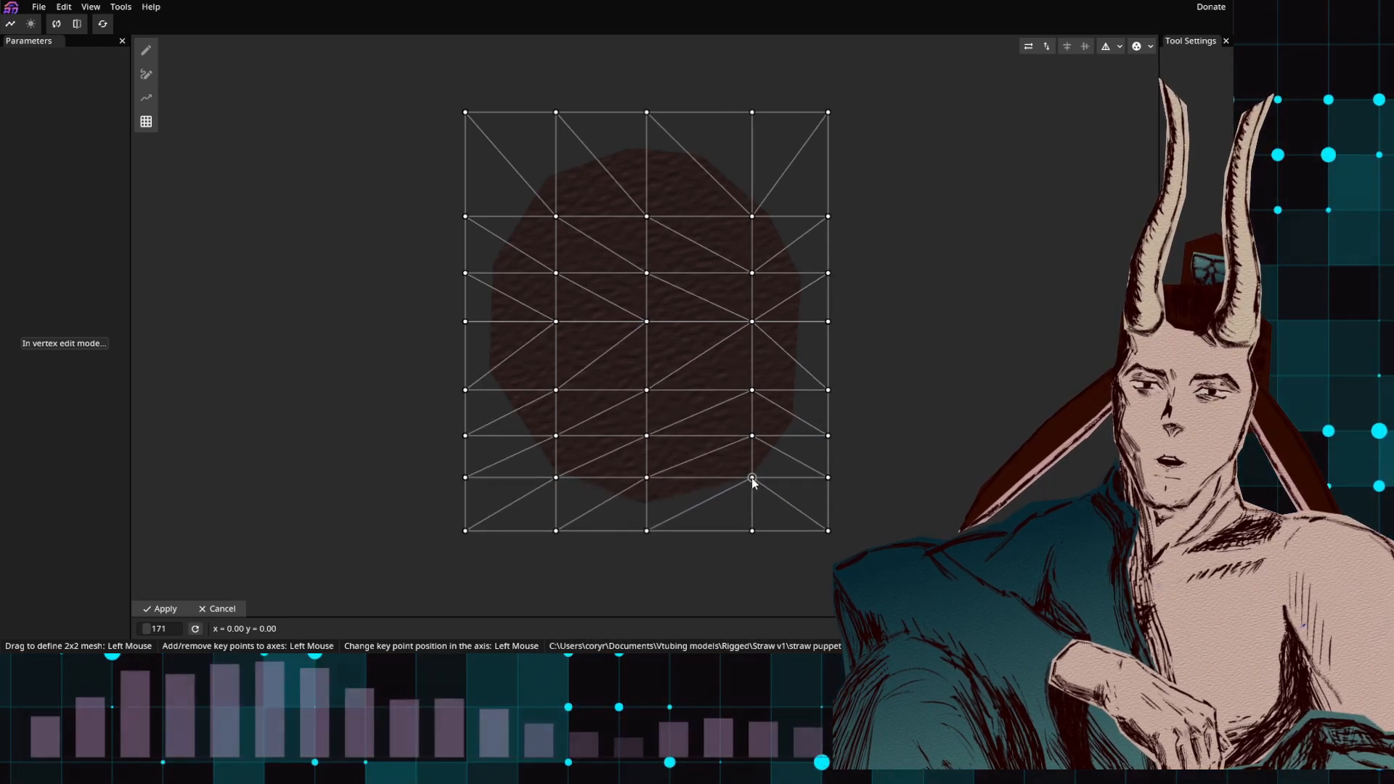
drag(555, 218, 551, 175)
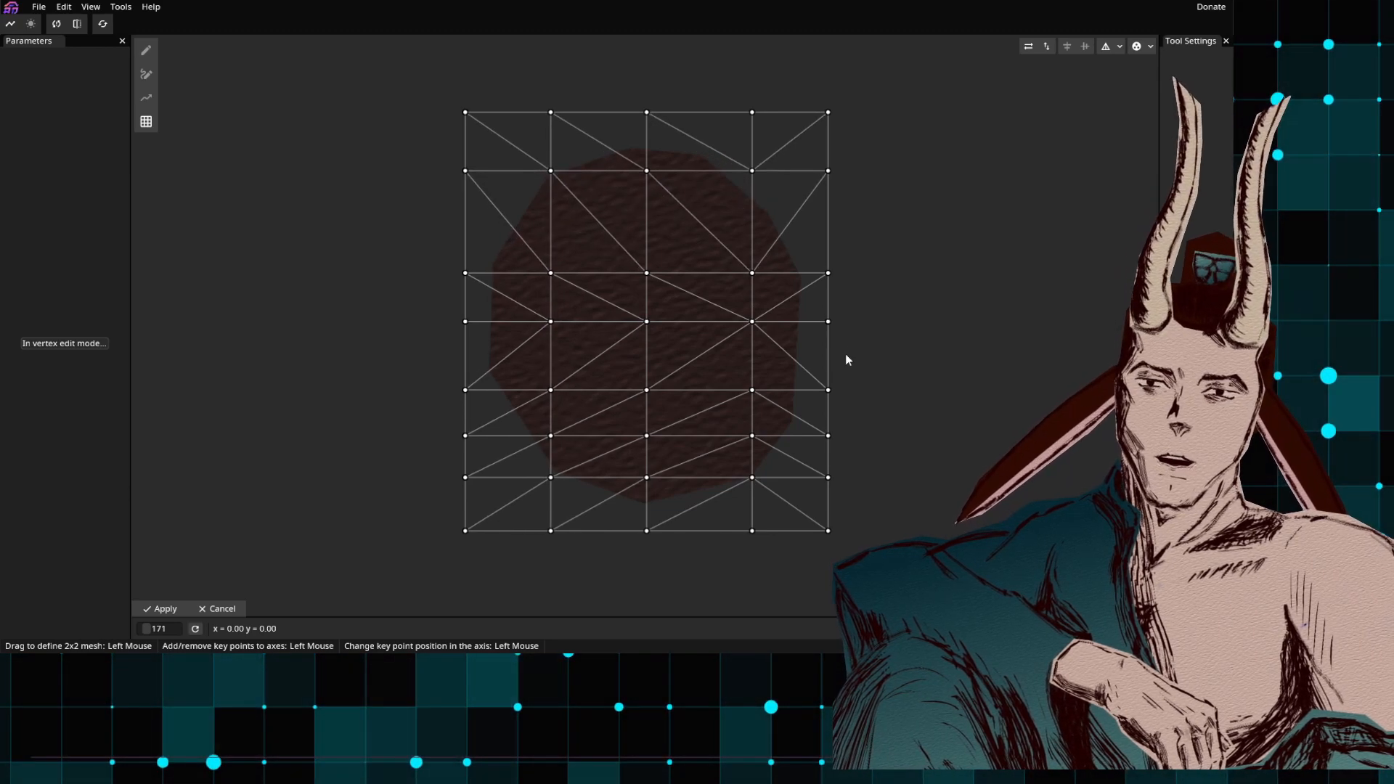
click(166, 609)
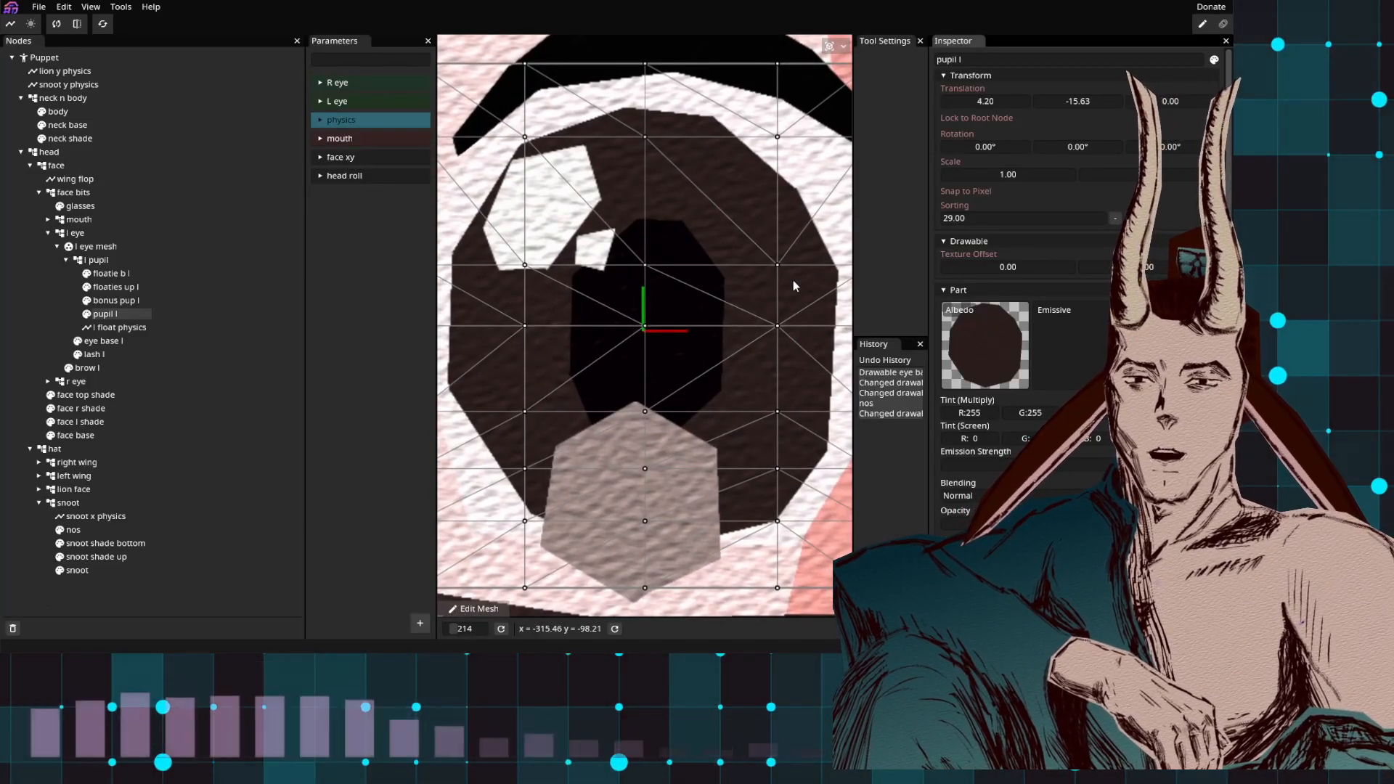
Step: Open the lash l part's mesh for editing and delete all of its existing vertices
scroll(681, 312, down, 5)
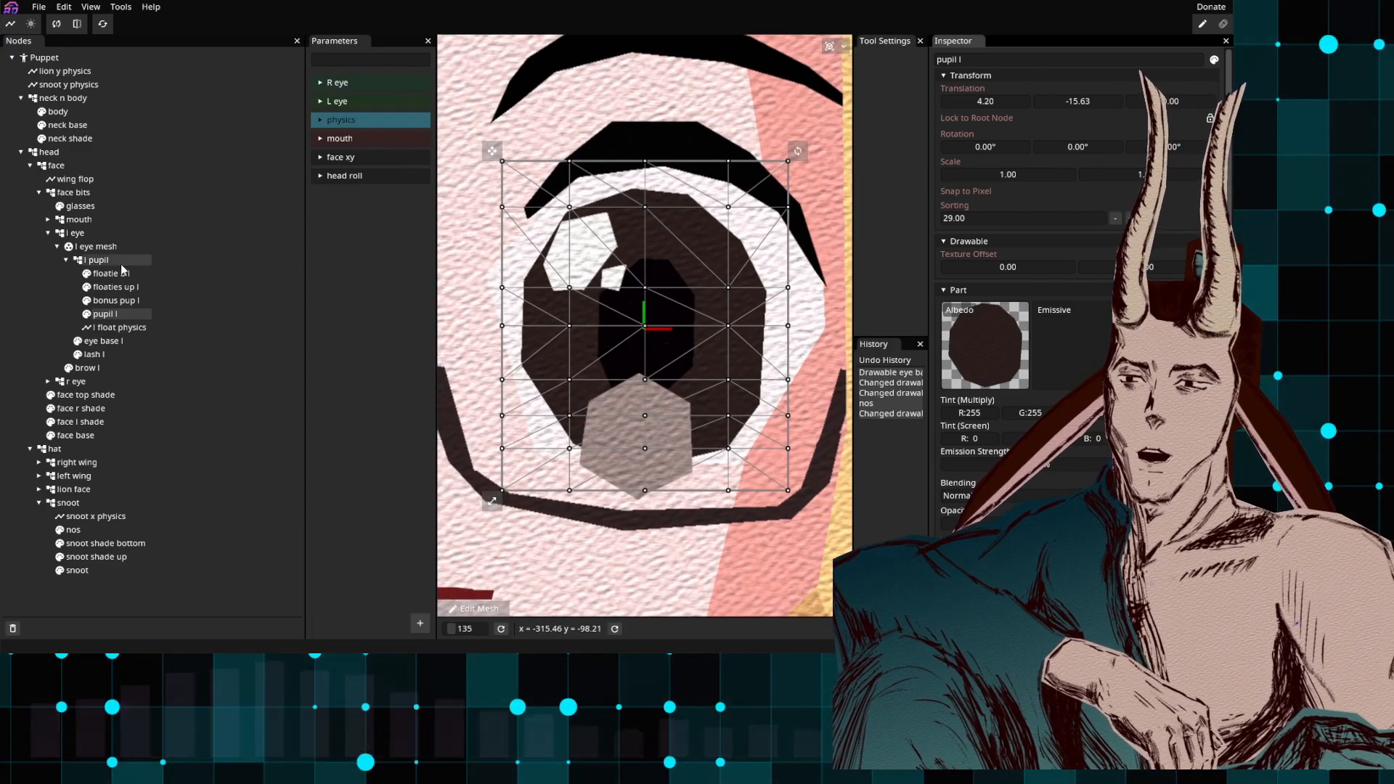
click(106, 354)
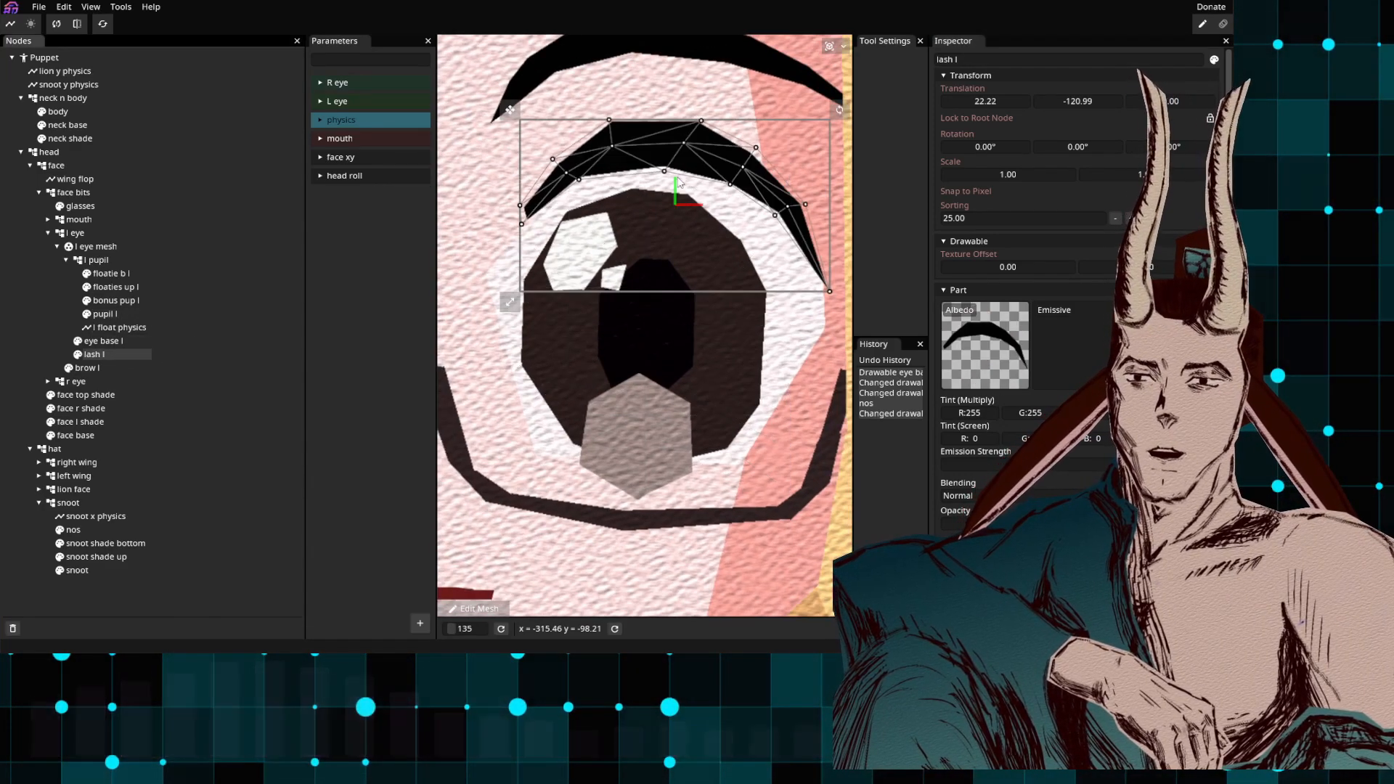
click(481, 609)
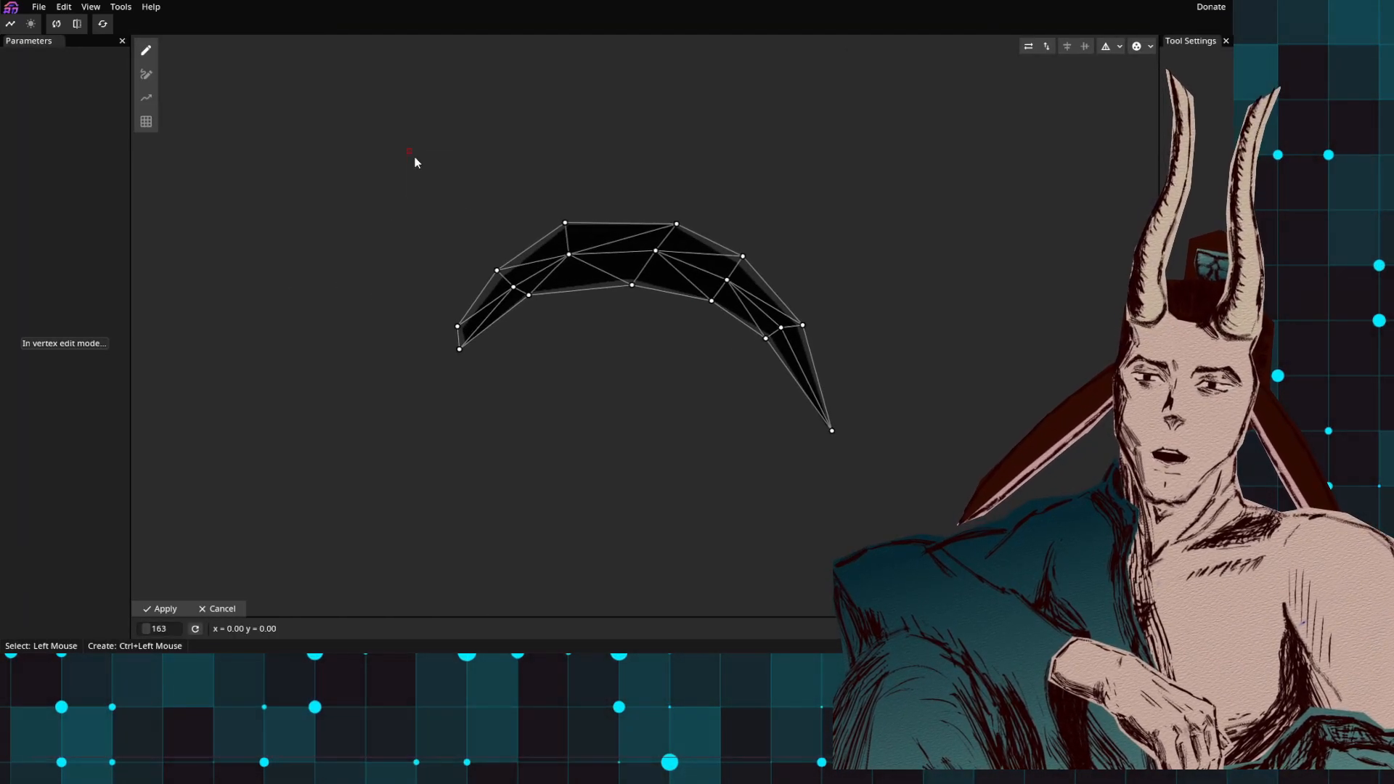
drag(415, 157, 863, 448)
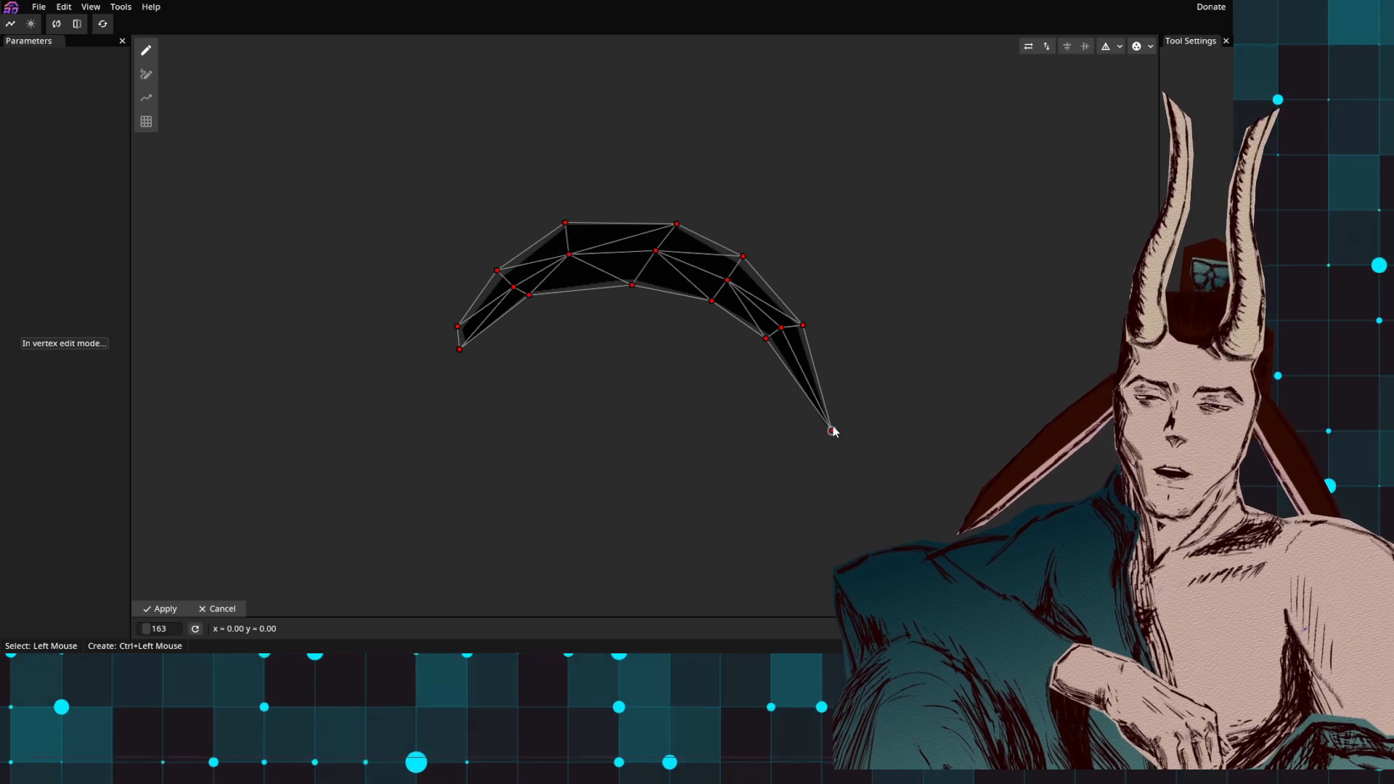
key(Delete)
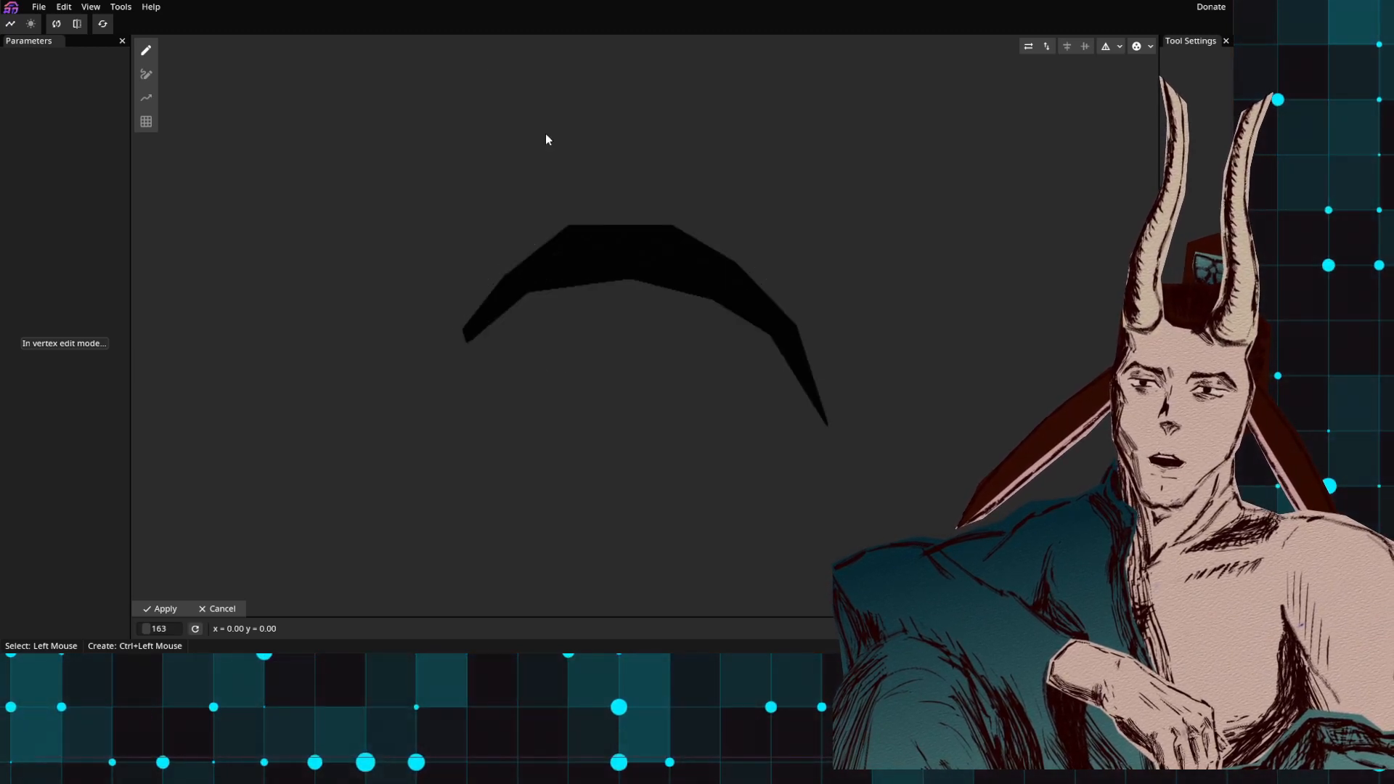
Step: Place seven vertices along the lash's centre line from its left tip to its right tip
click(148, 59)
scroll(580, 290, up, 6)
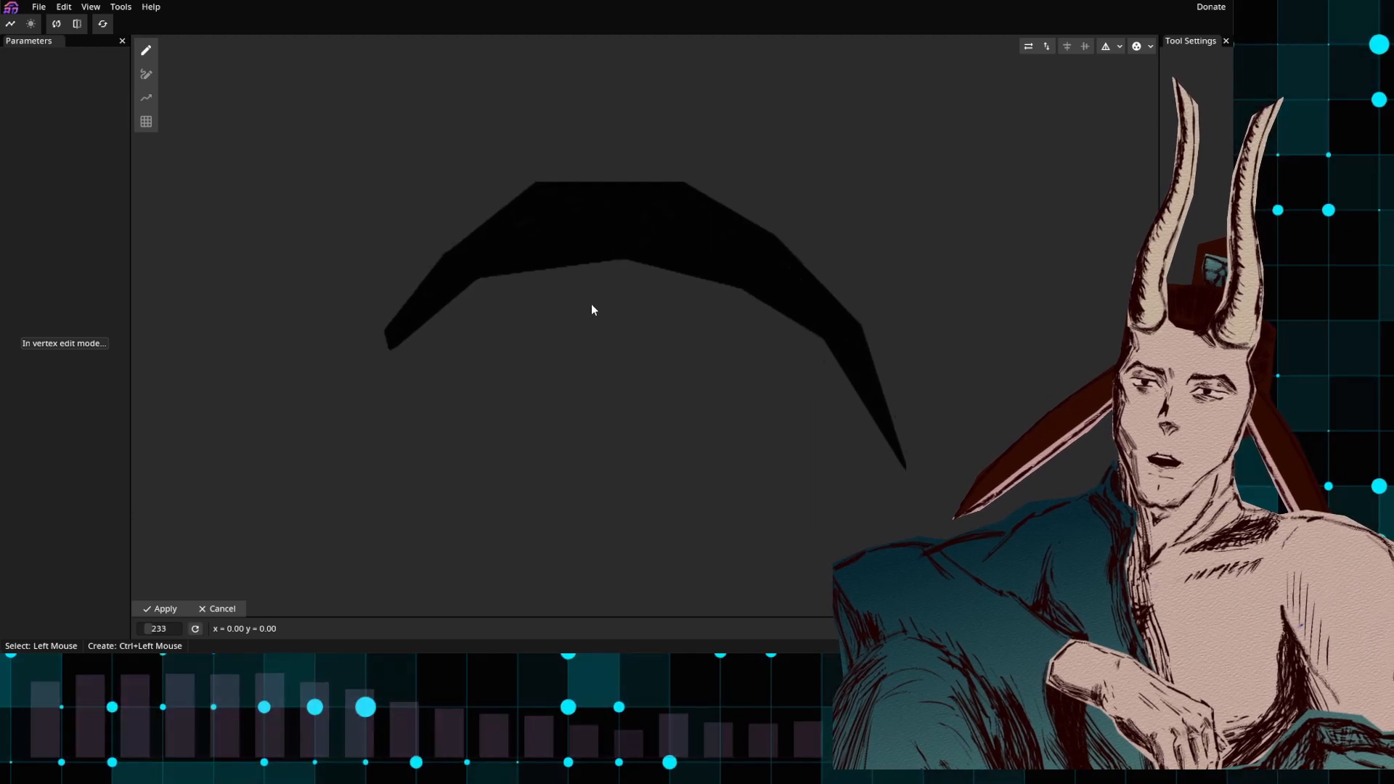
scroll(591, 309, up, 1)
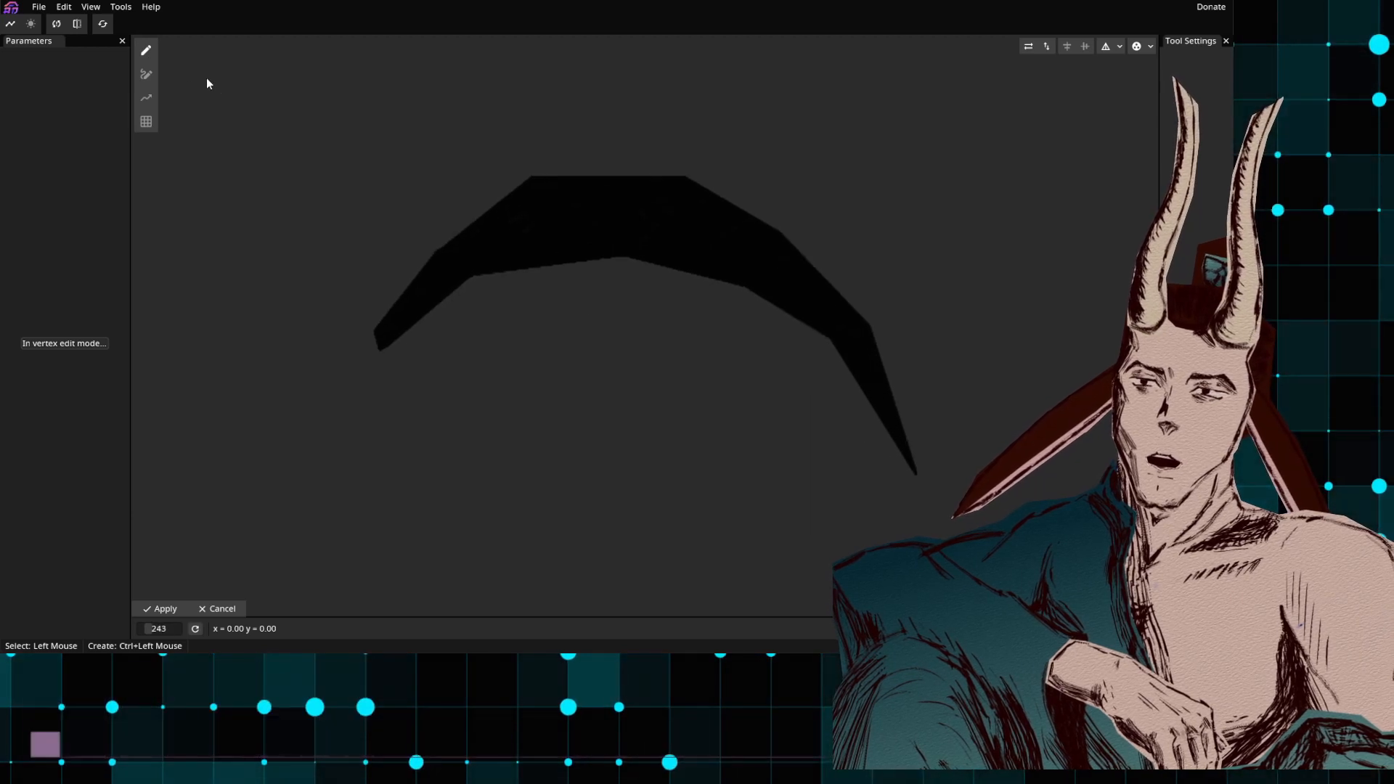
ctrl+click(368, 354)
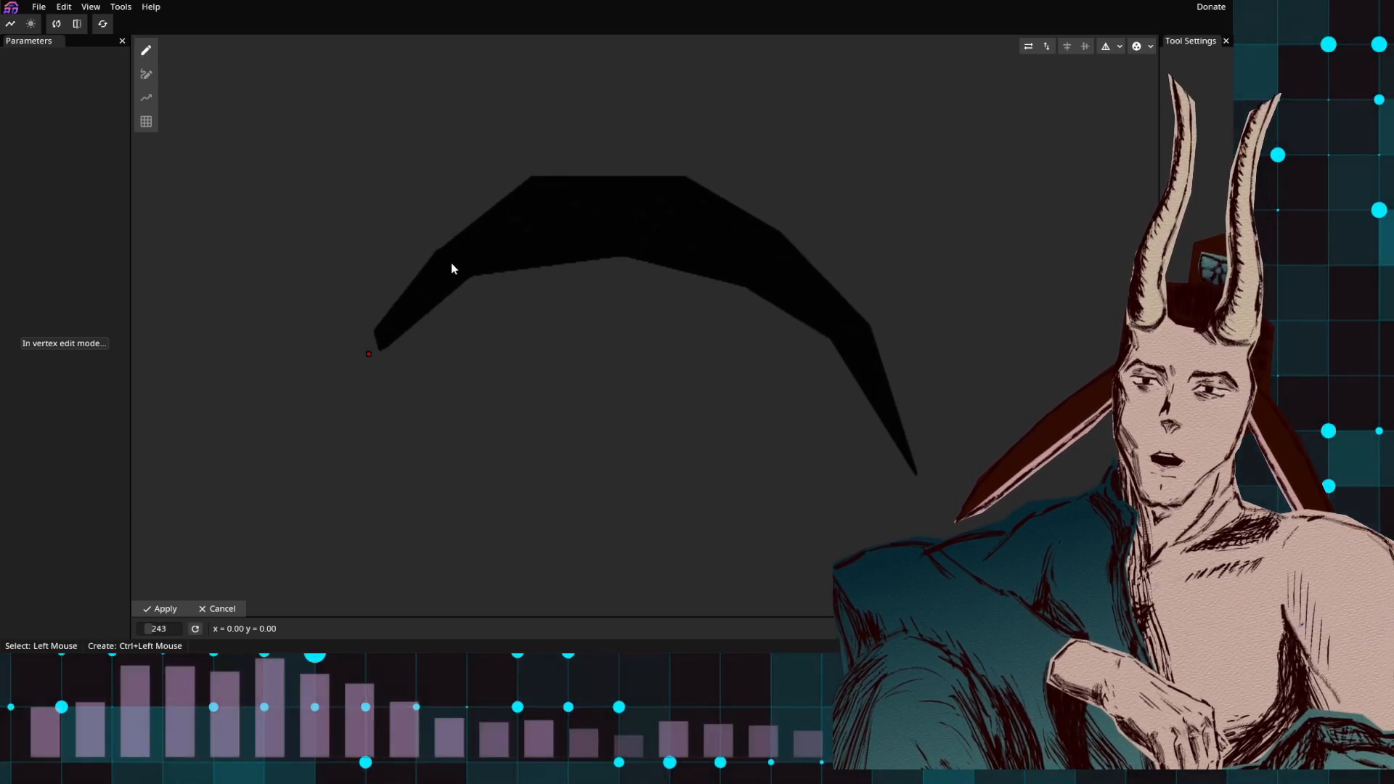
ctrl+click(669, 216)
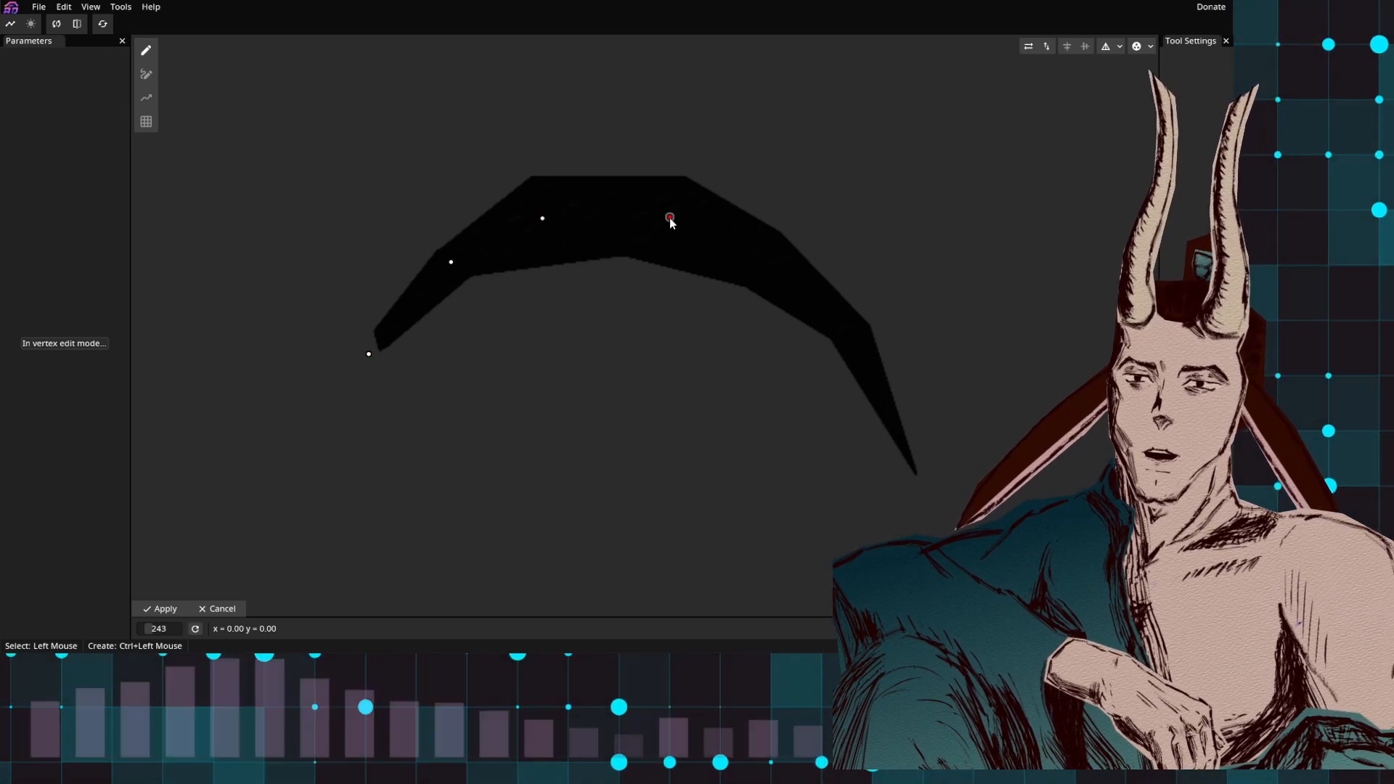
ctrl+click(751, 255)
ctrl+click(852, 330)
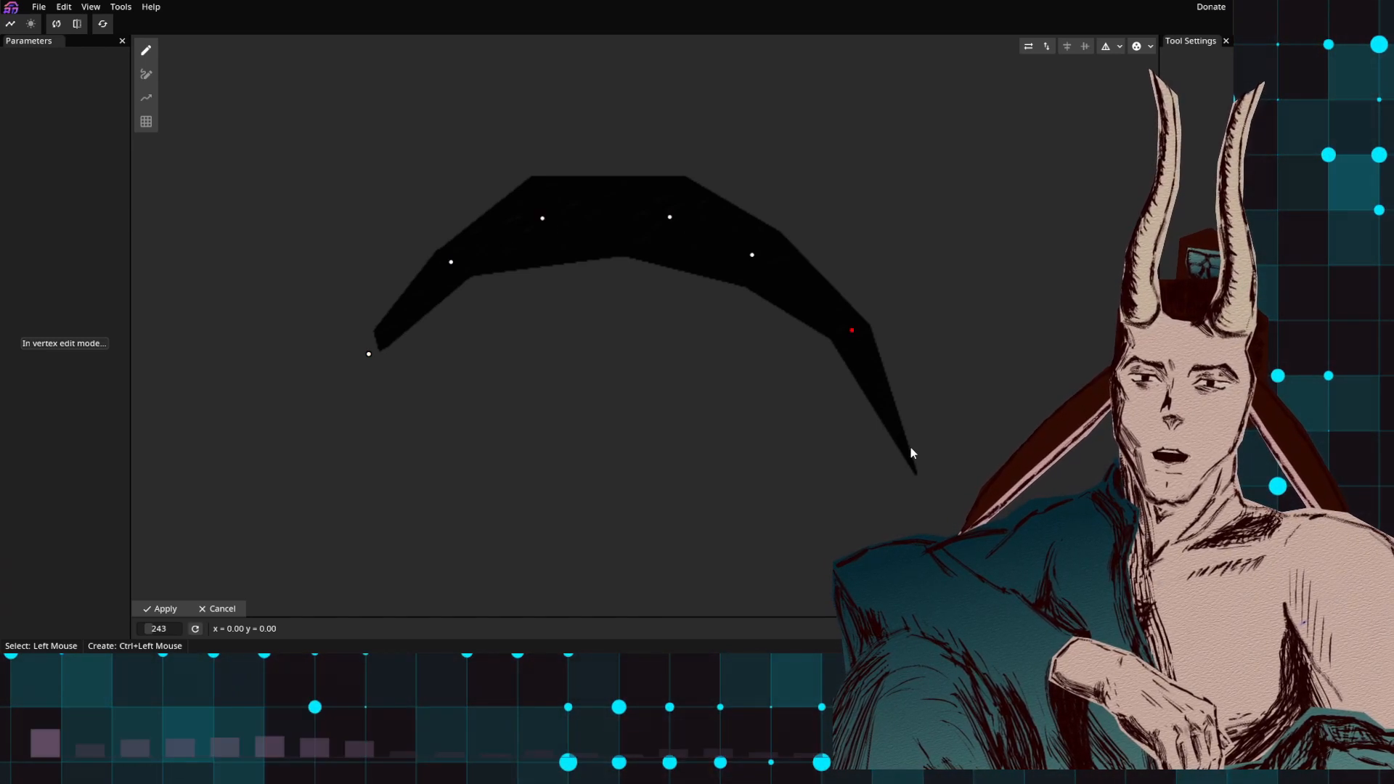
ctrl+click(914, 478)
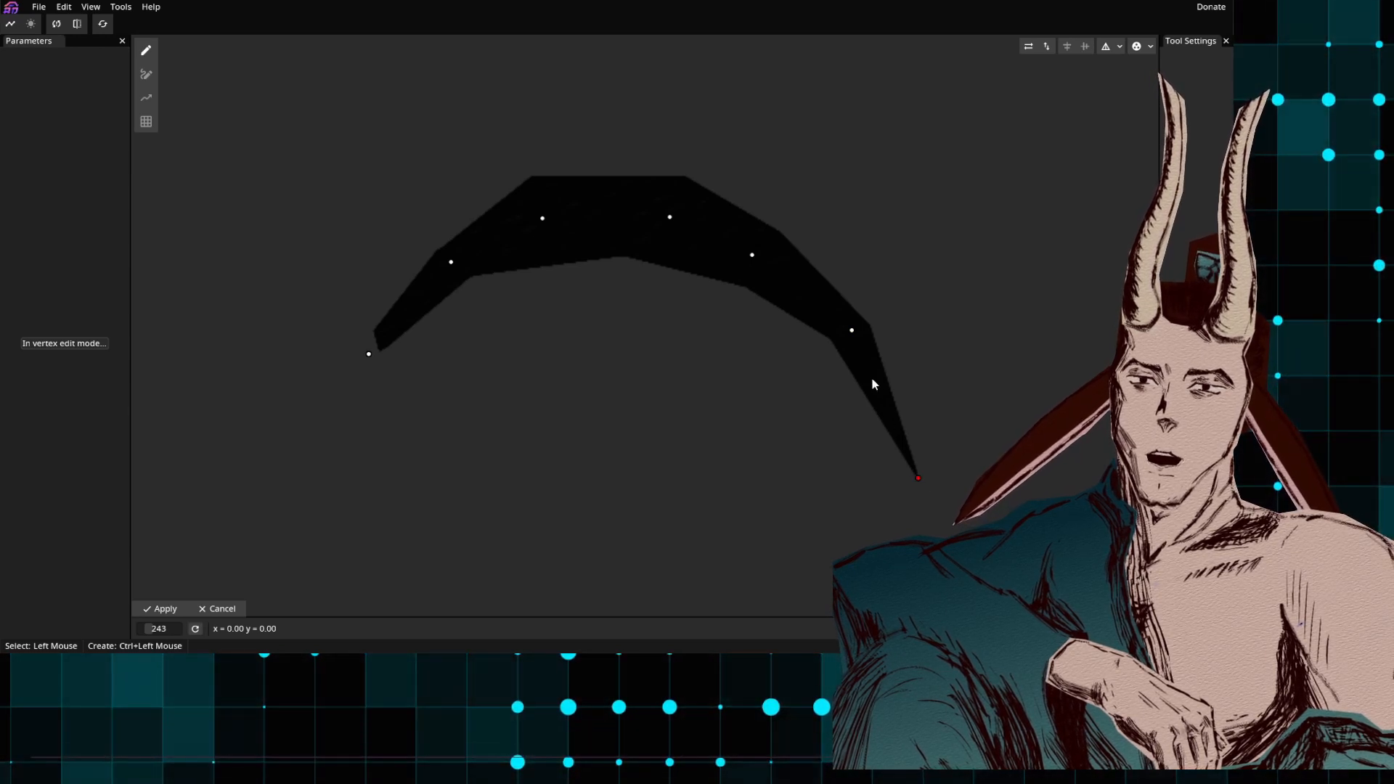
Step: Add four vertices just below the lash's lower edge and six just outside its upper edge
ctrl+click(471, 288)
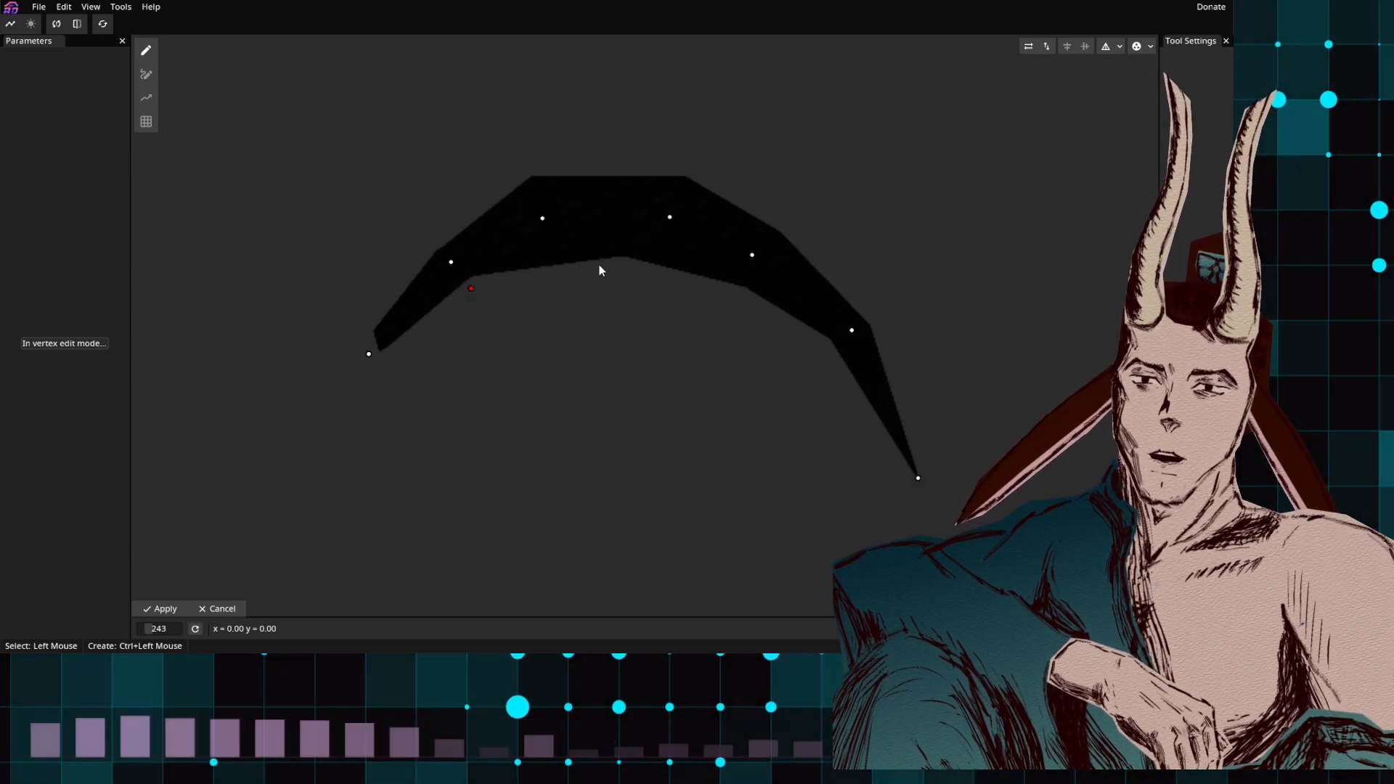
ctrl+click(743, 294)
ctrl+click(825, 346)
ctrl+click(886, 321)
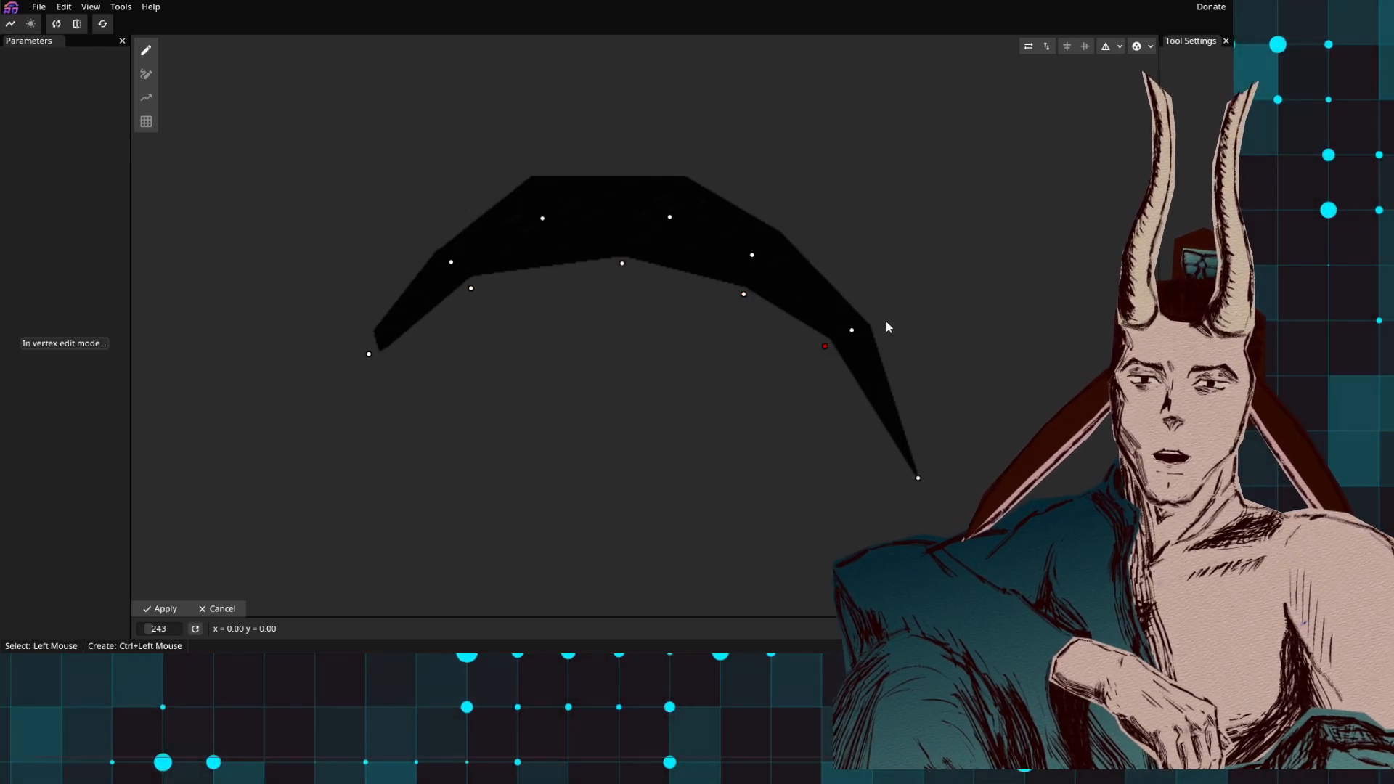
ctrl+click(788, 223)
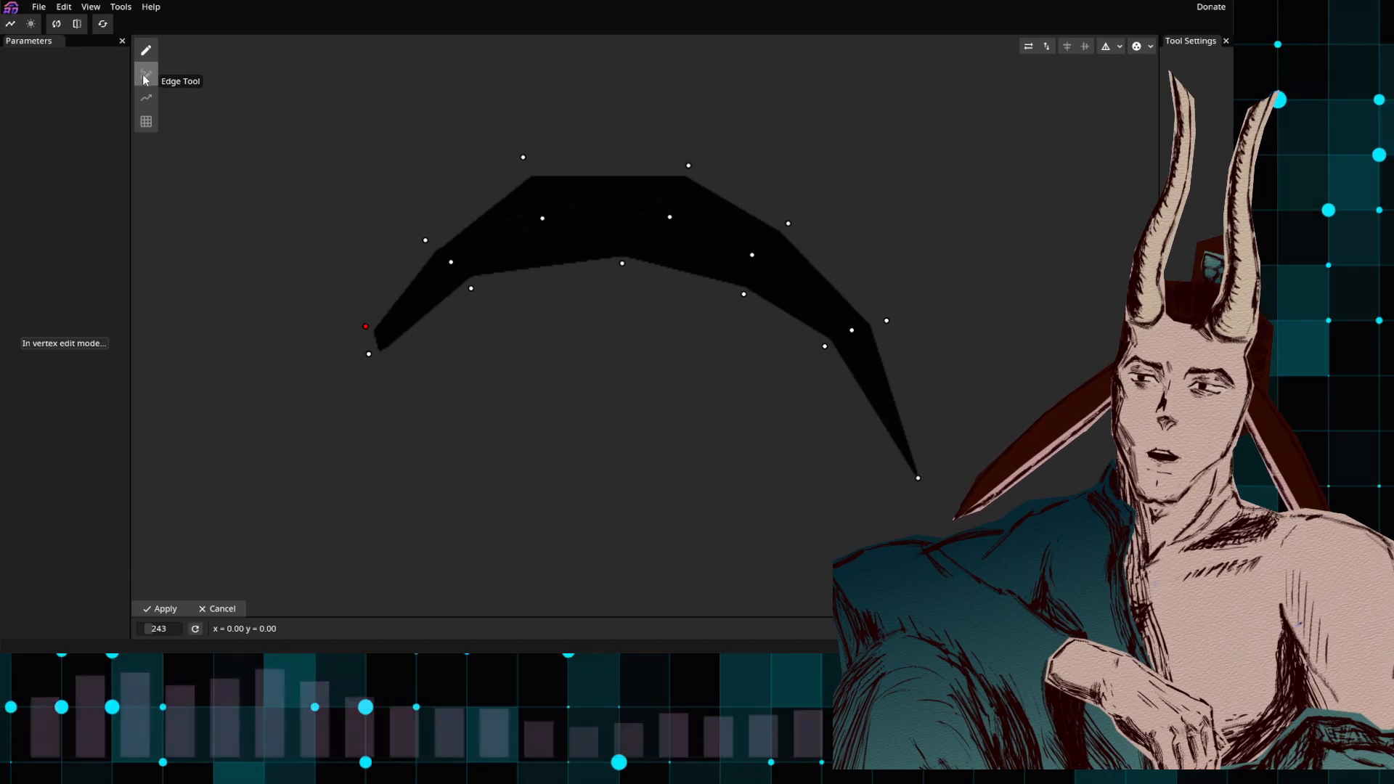
Step: Use the Edge tool to connect the vertices at the lash's left end and chain the centre-line vertices toward the right tip
click(368, 355)
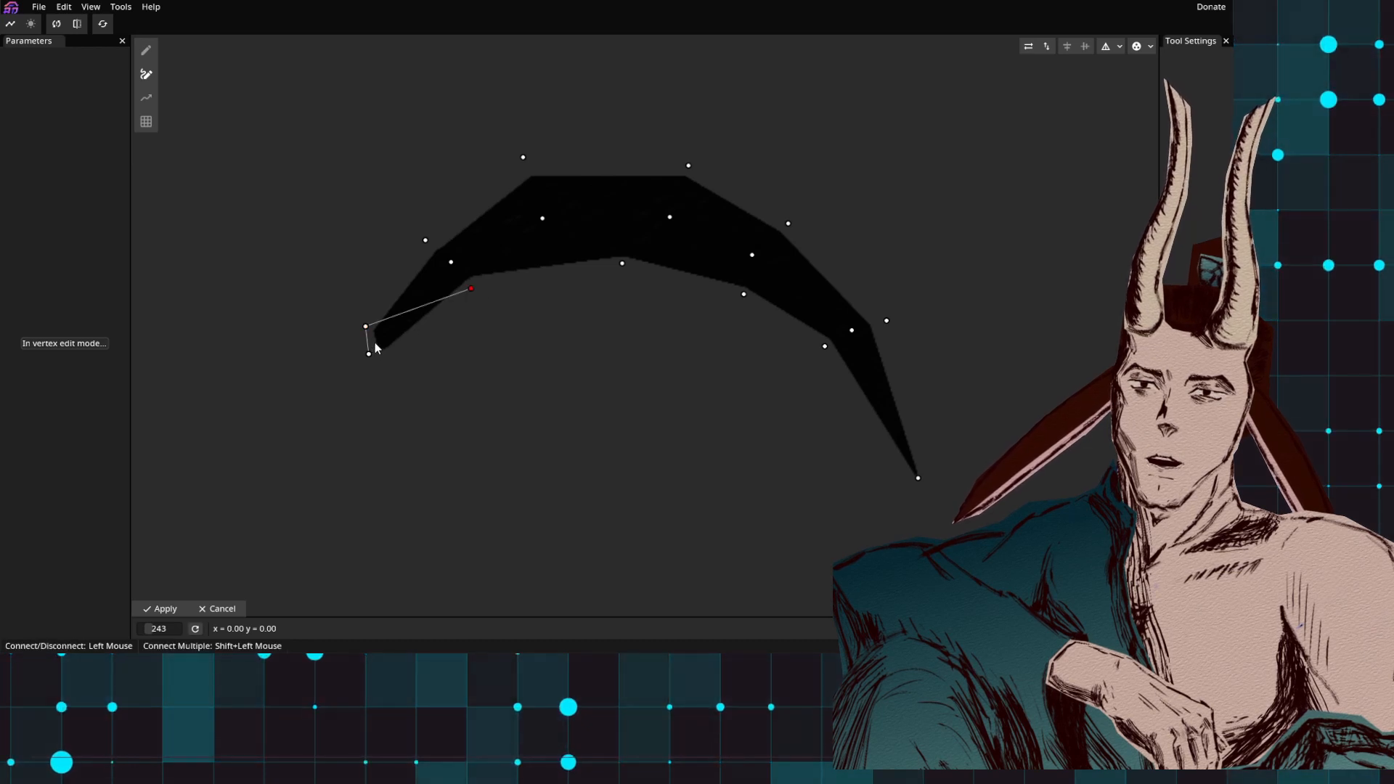
click(472, 289)
click(365, 325)
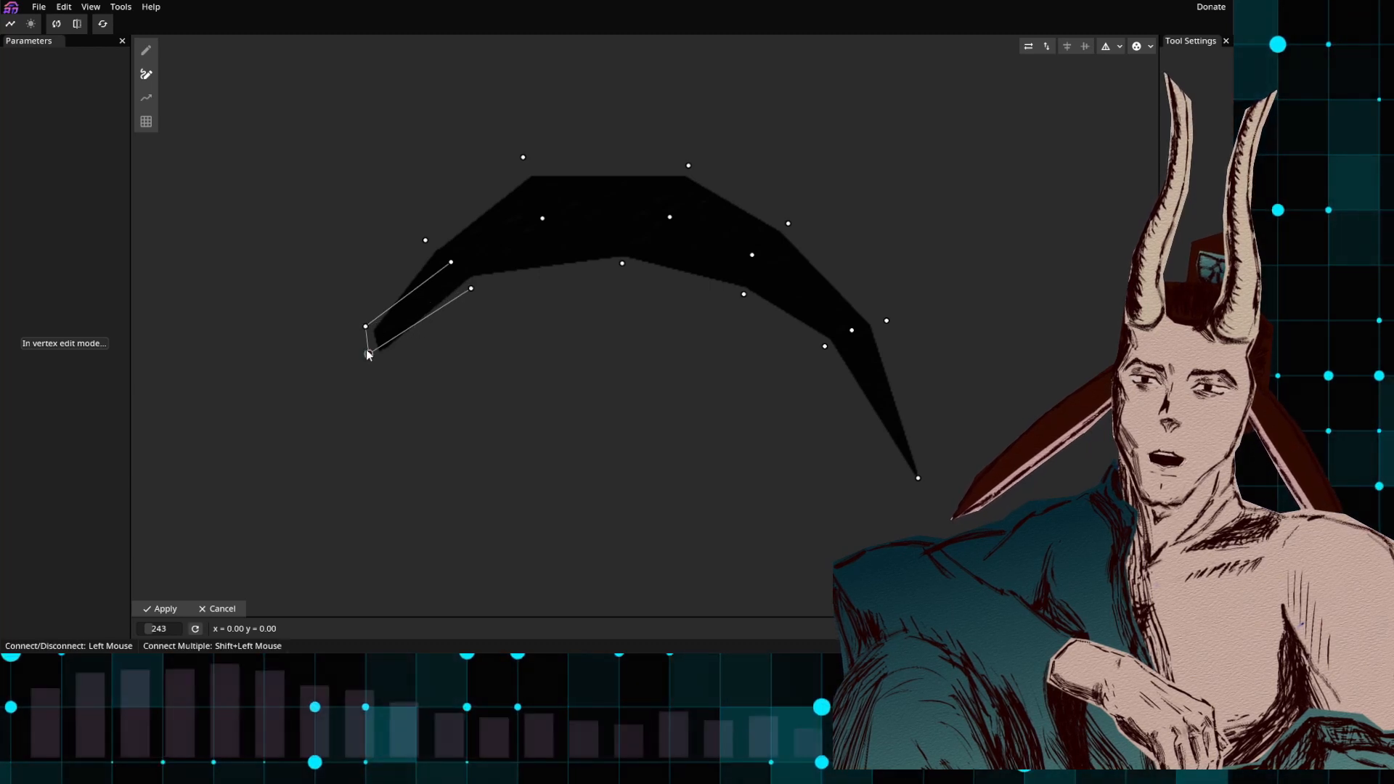
click(543, 218)
click(669, 217)
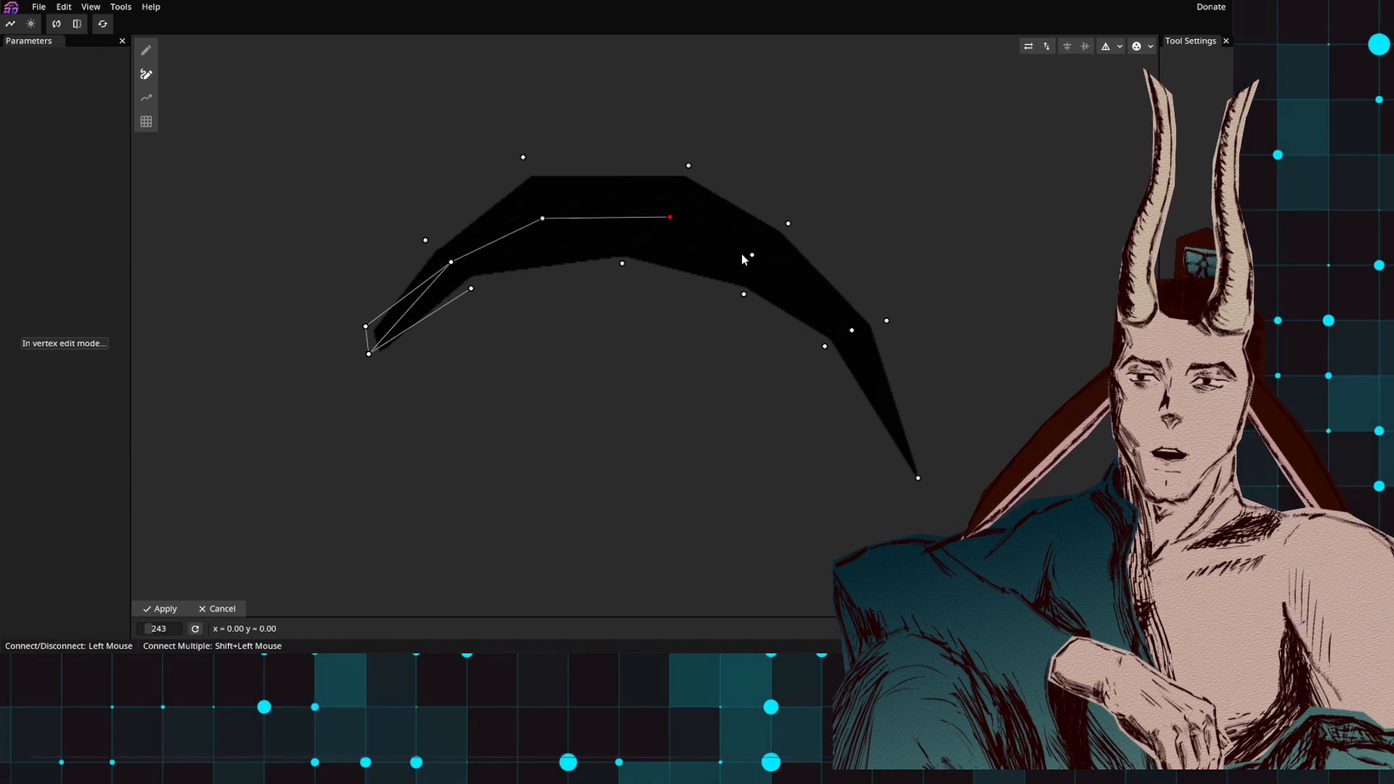
click(753, 255)
click(852, 330)
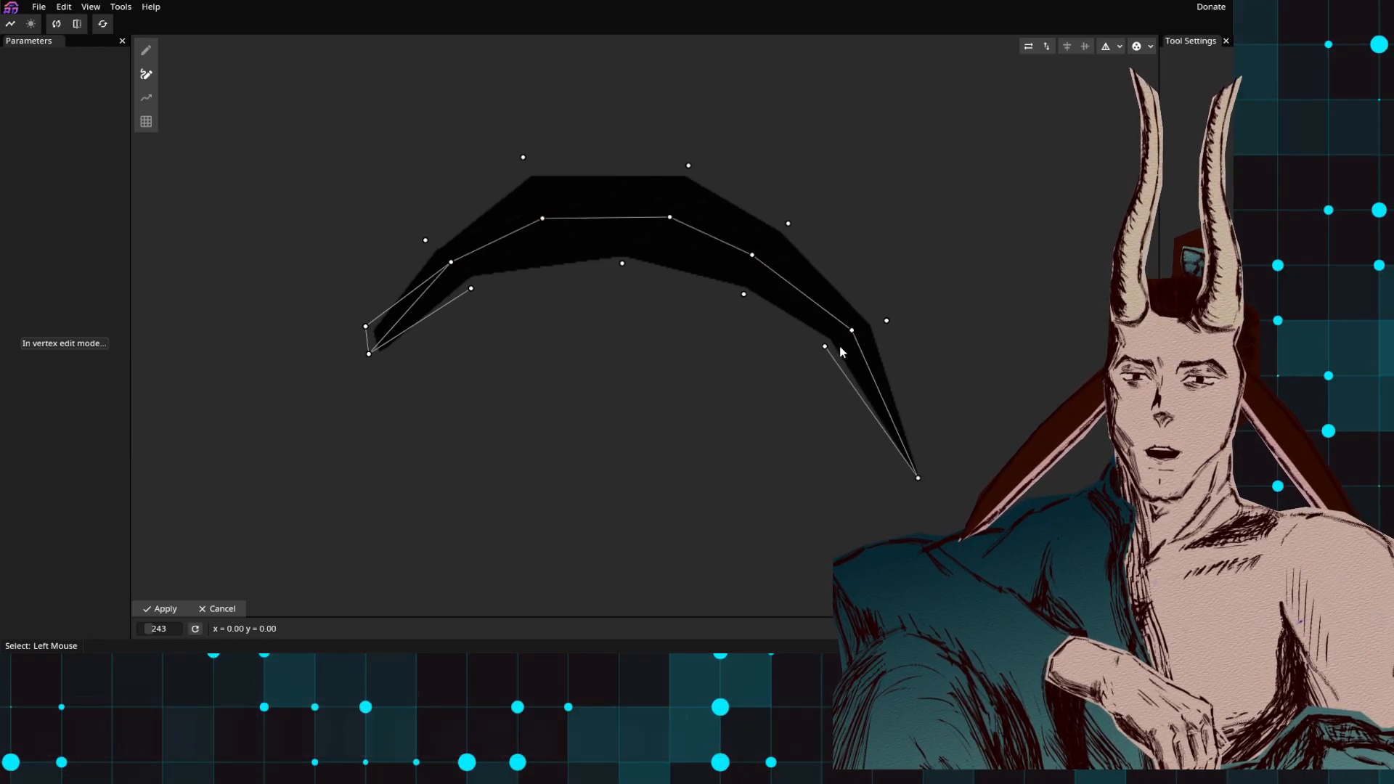
Step: Connect the upper, centre and lower vertices around the lash's right end, extending the lower edge to its middle vertex
click(915, 474)
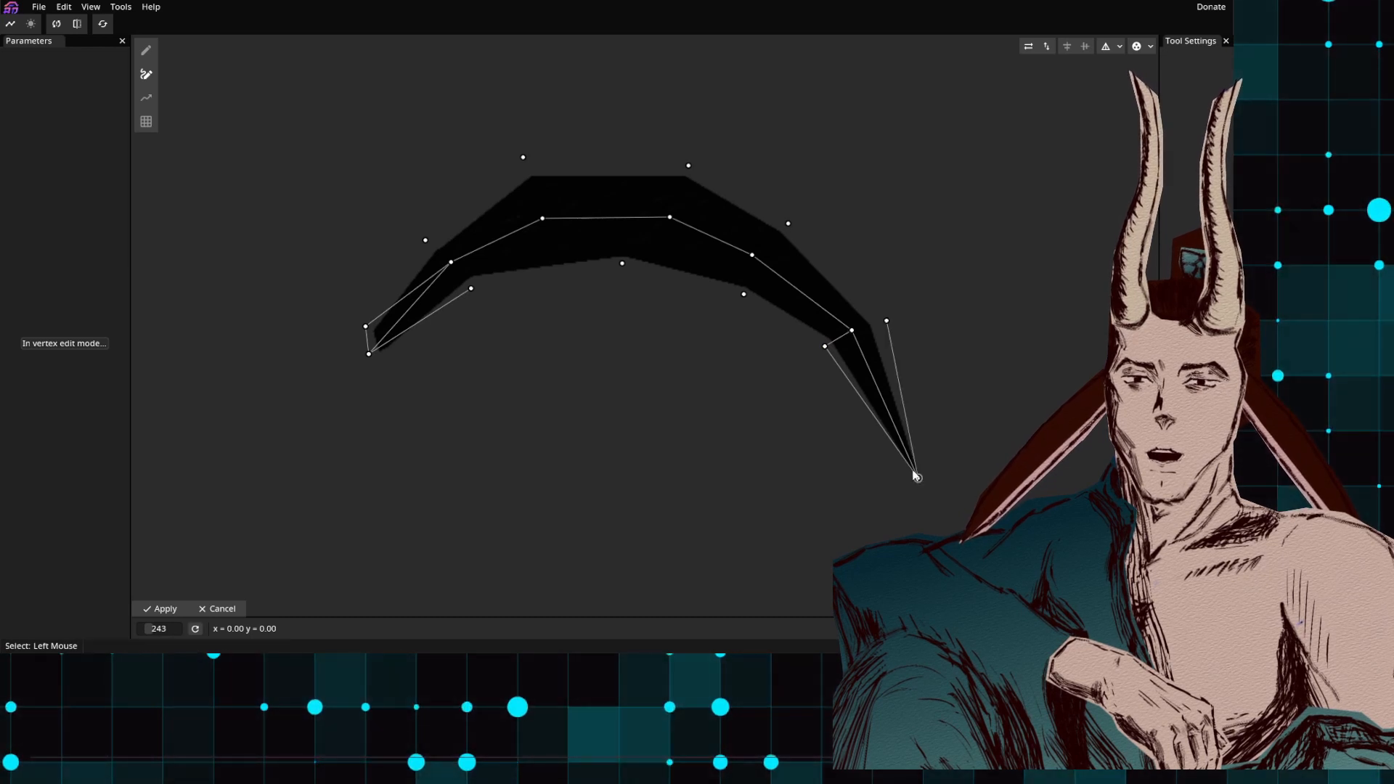
click(852, 331)
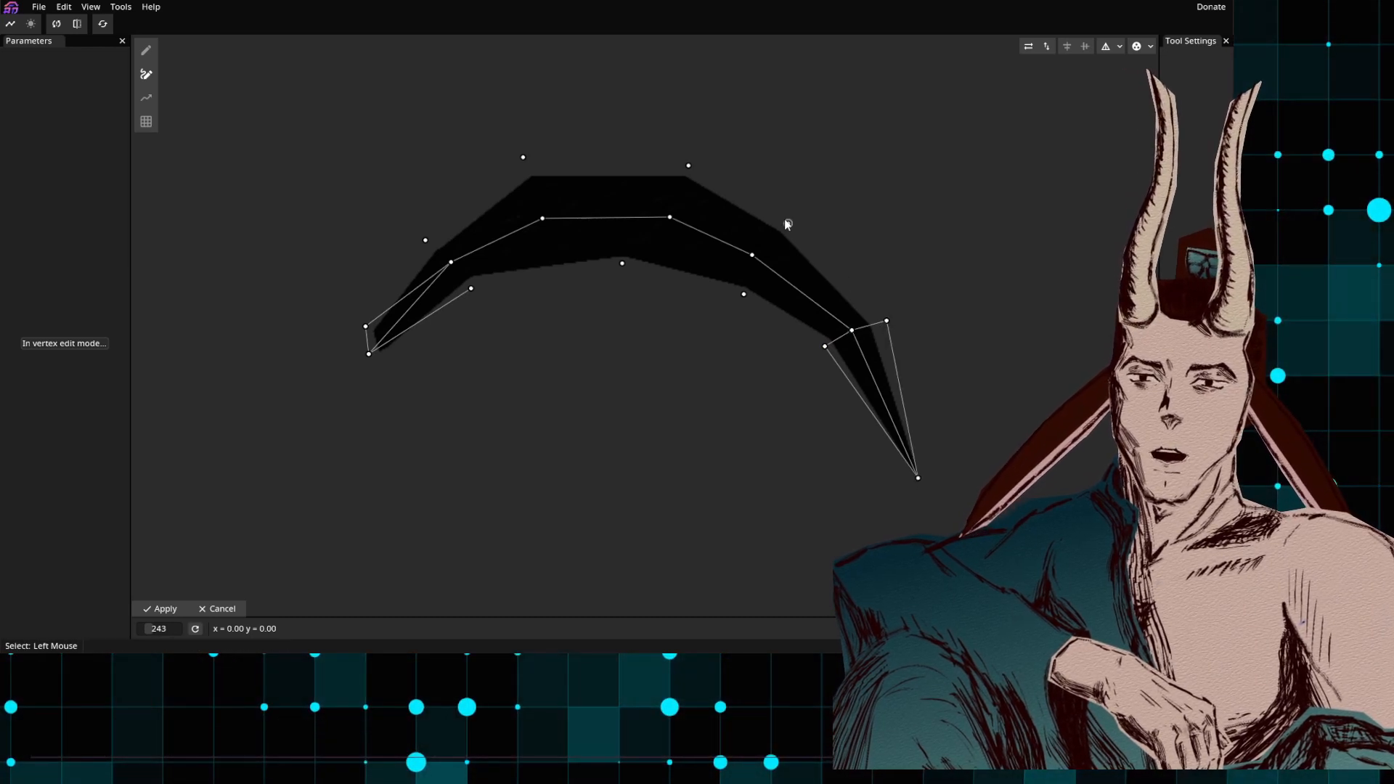
click(886, 321)
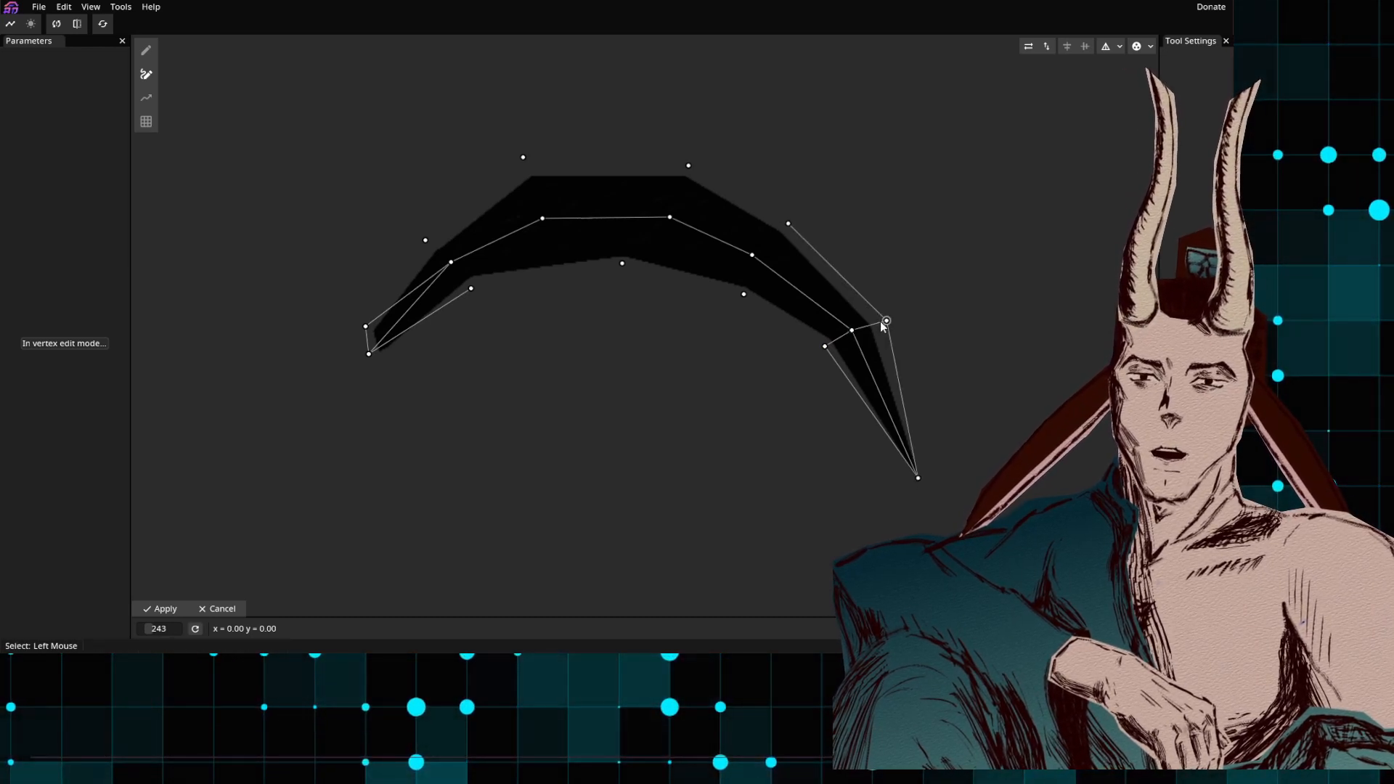
click(743, 294)
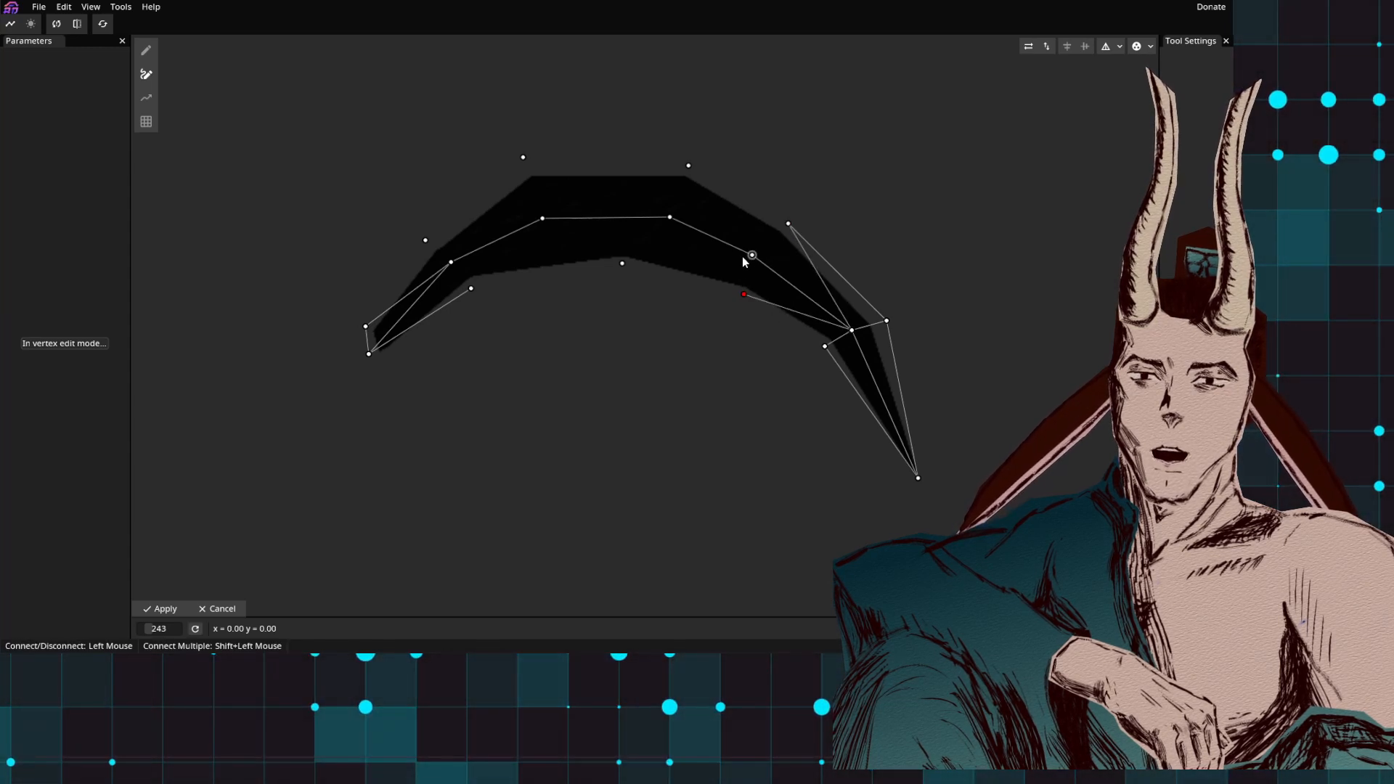
click(752, 255)
click(623, 264)
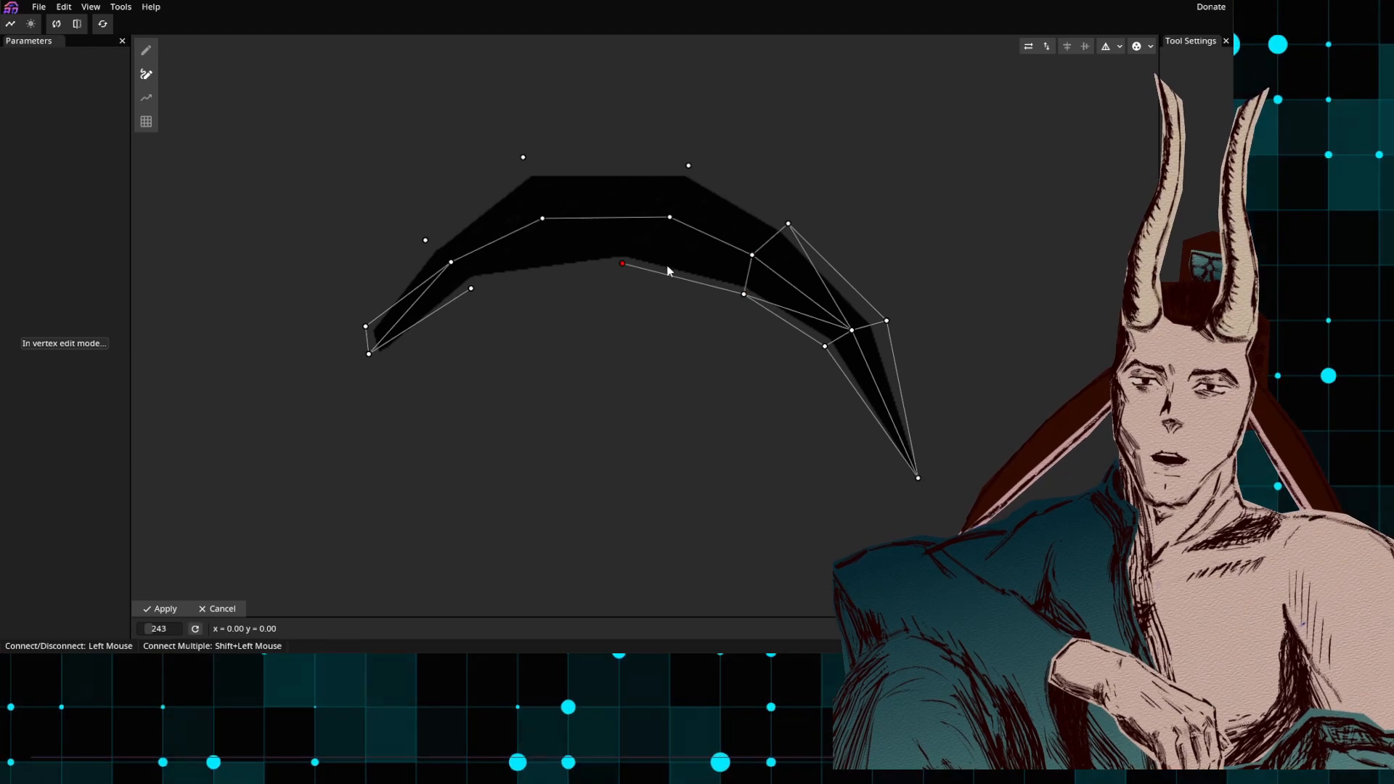
Step: Connect the lash's top-right and lower-middle vertices to the neighbouring outline and centre-line vertices, extending the lower edge to the left
click(752, 255)
click(688, 165)
shift+click(788, 223)
shift+click(752, 255)
click(670, 217)
click(622, 264)
shift+click(669, 217)
shift+click(542, 217)
shift+click(470, 288)
click(622, 264)
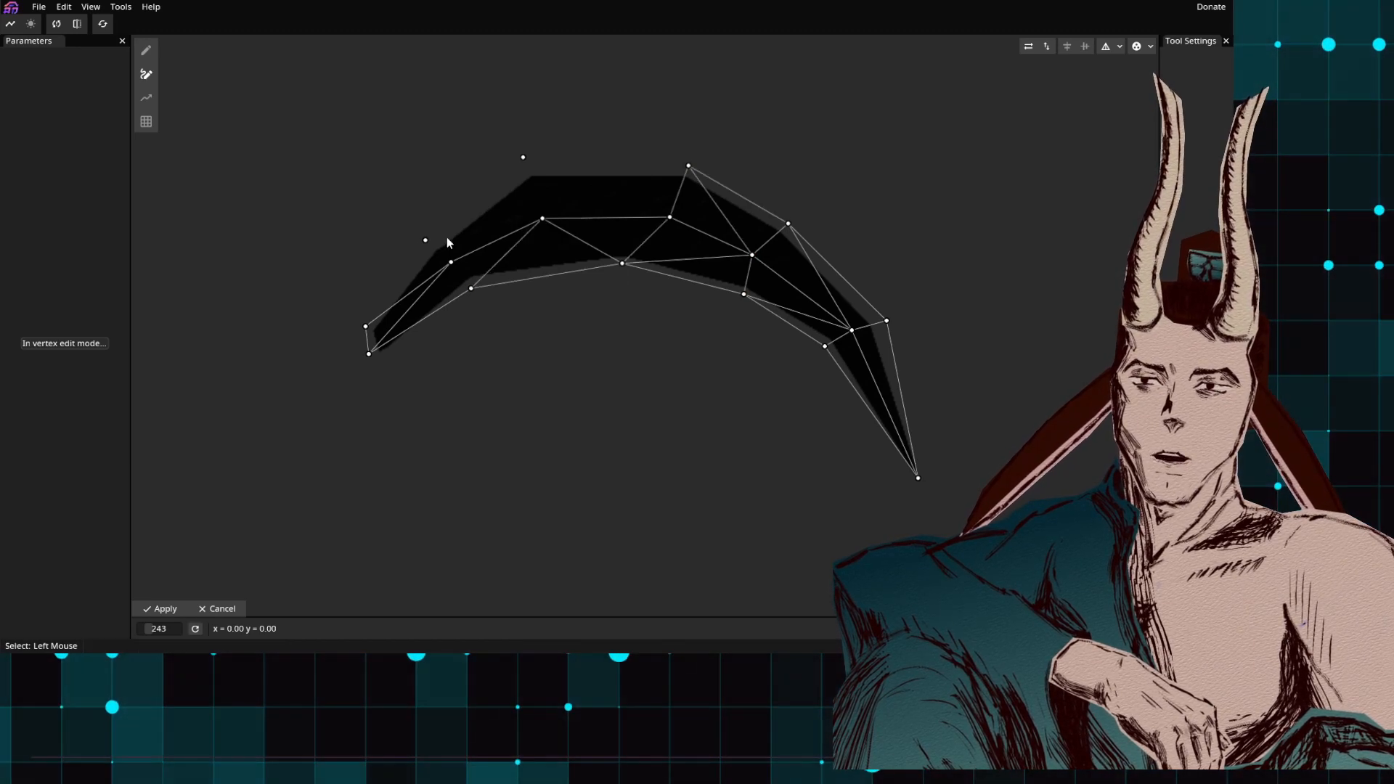
Step: Connect the lash's upper-left vertices to the left end and centre line, link the two top vertices, and apply the mesh
shift+click(424, 240)
click(450, 262)
shift+click(523, 157)
shift+click(542, 217)
click(688, 165)
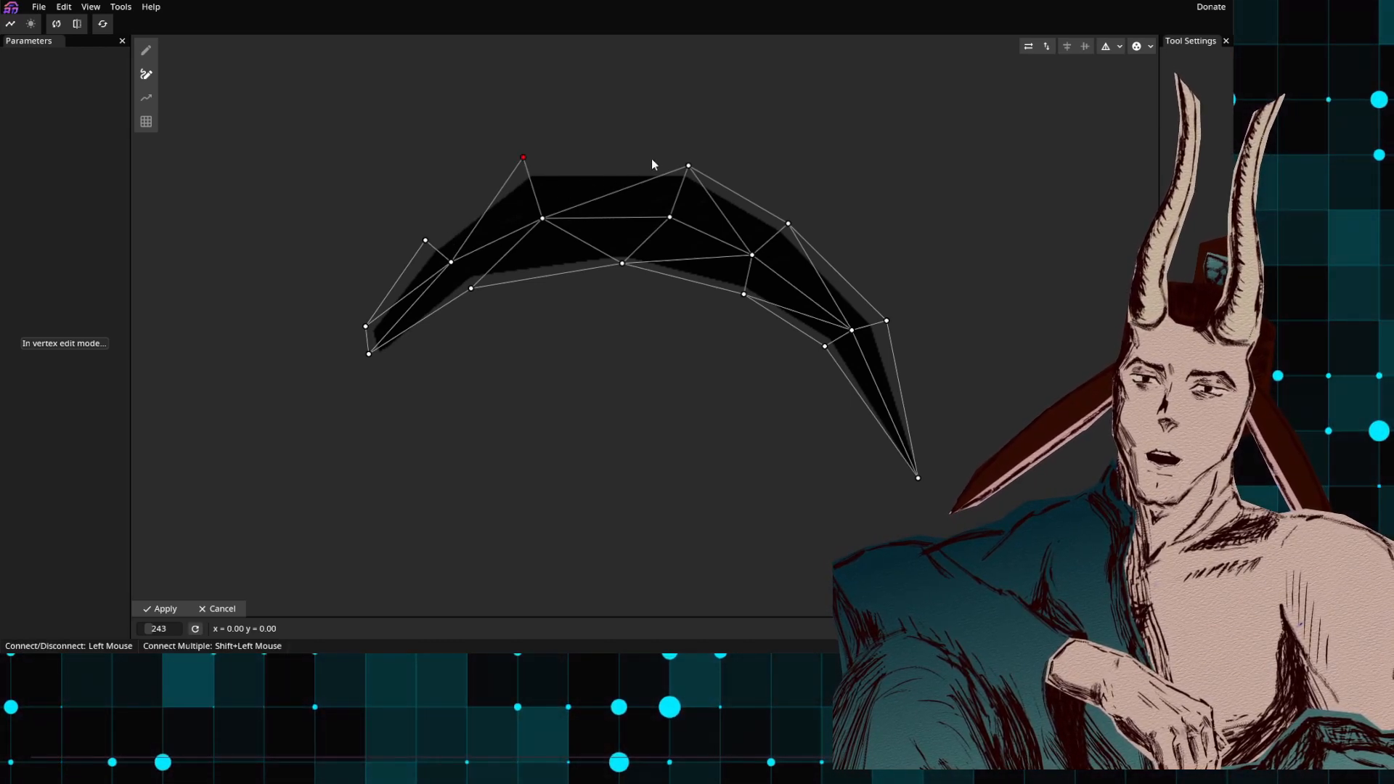
click(522, 157)
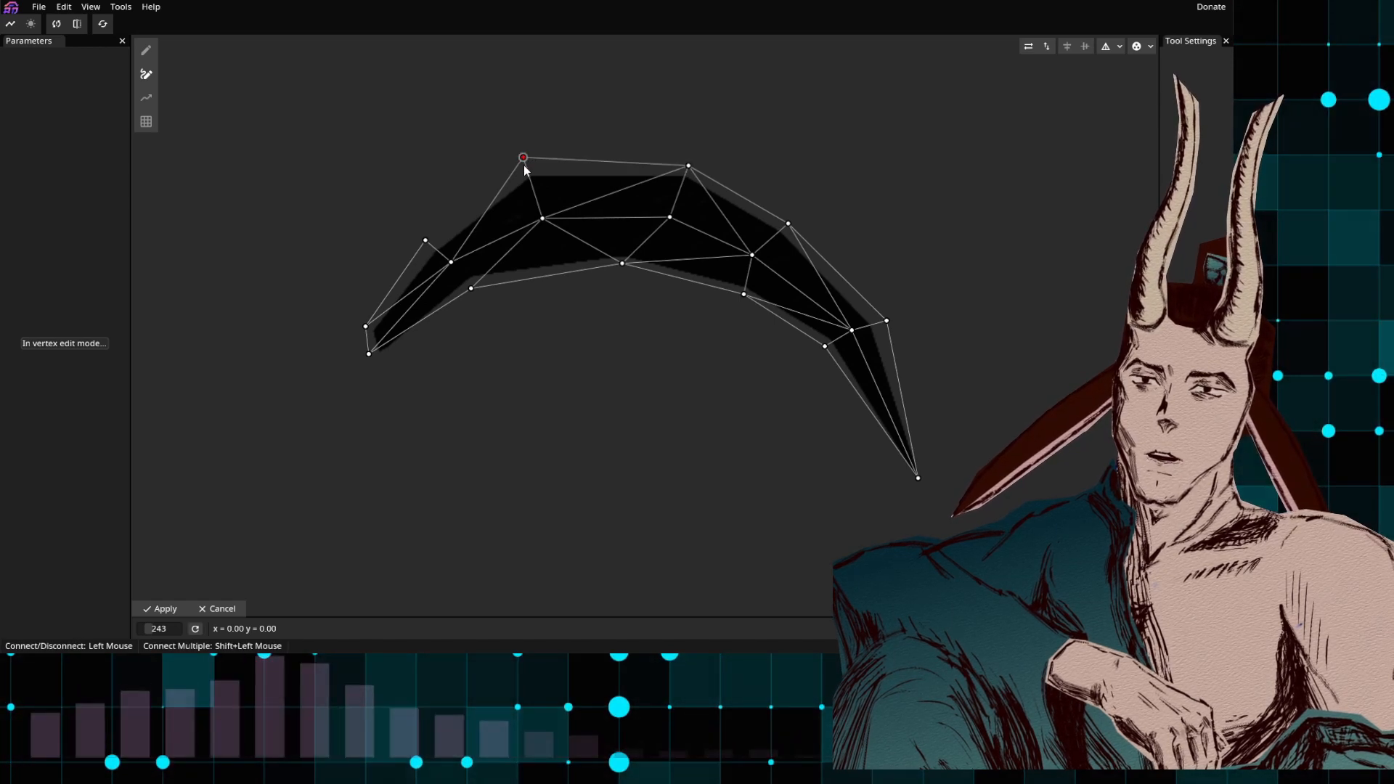
click(530, 166)
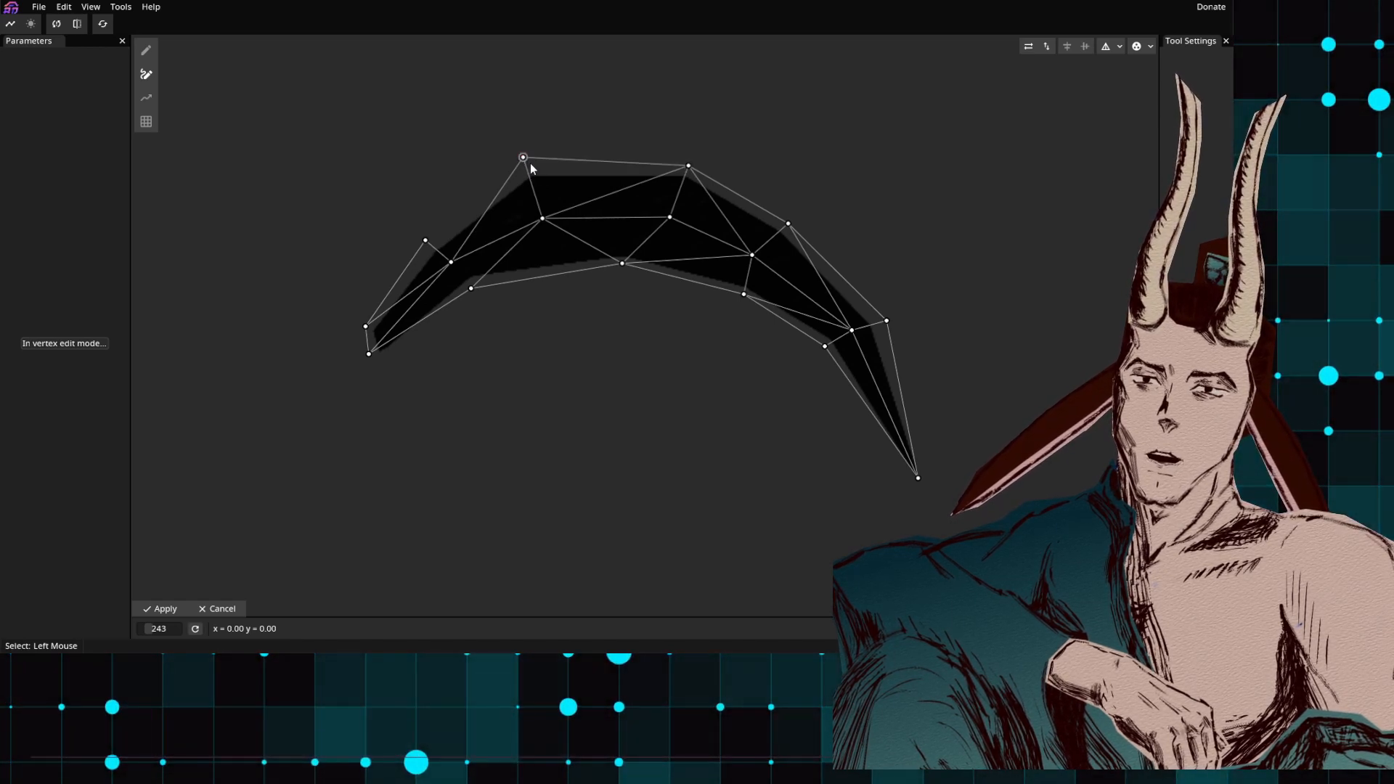
click(154, 609)
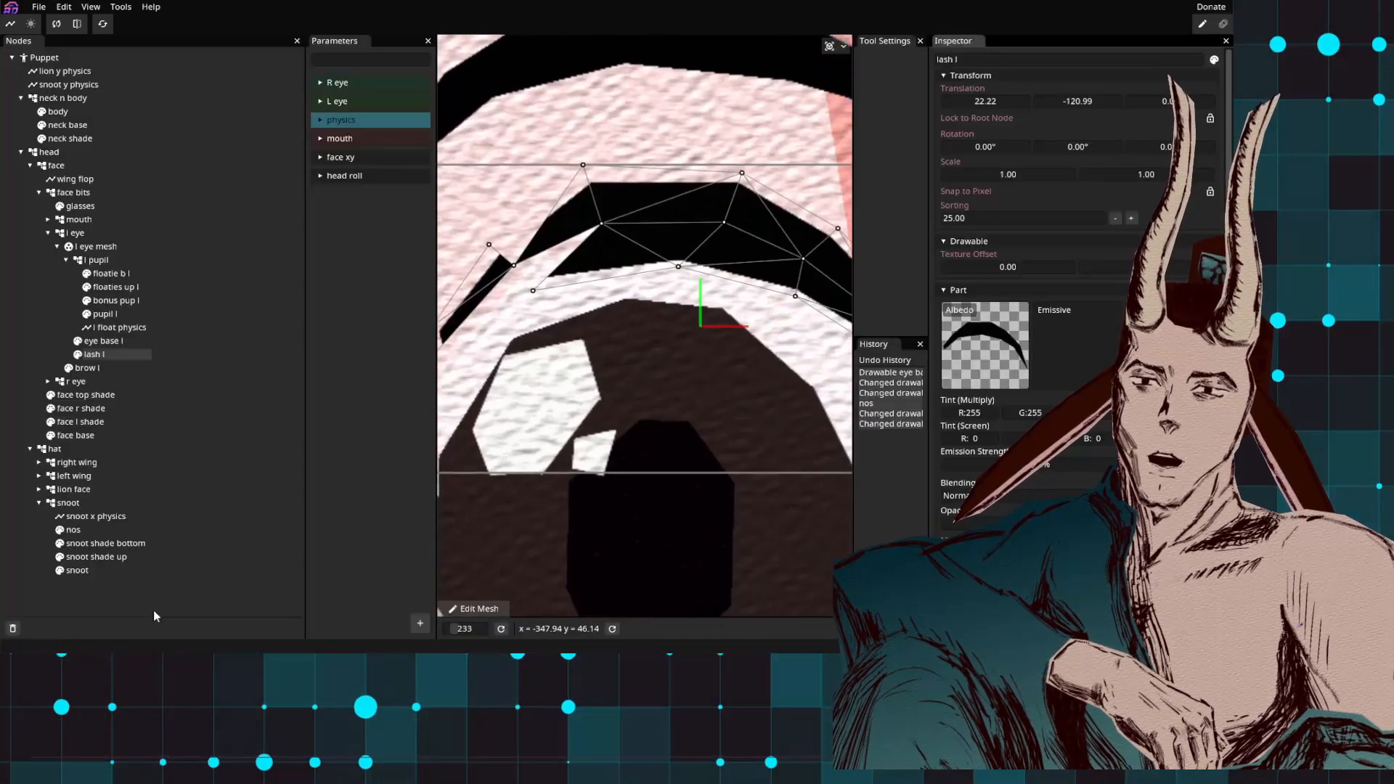
Step: Reopen the left lash's mesh and add the missing edges from the centre line to the lower-left vertex and between the two upper-left vertices
drag(470, 250, 603, 253)
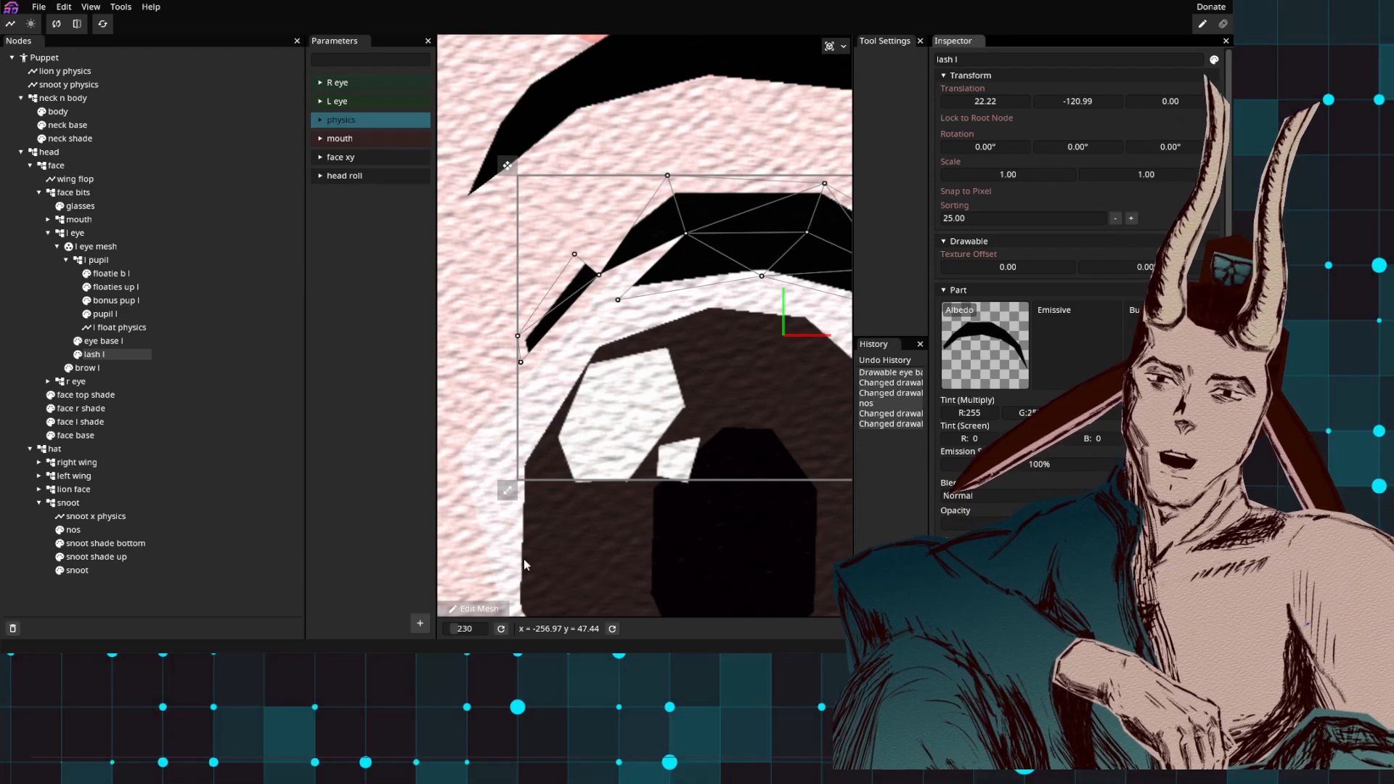
click(476, 608)
scroll(520, 324, up, 5)
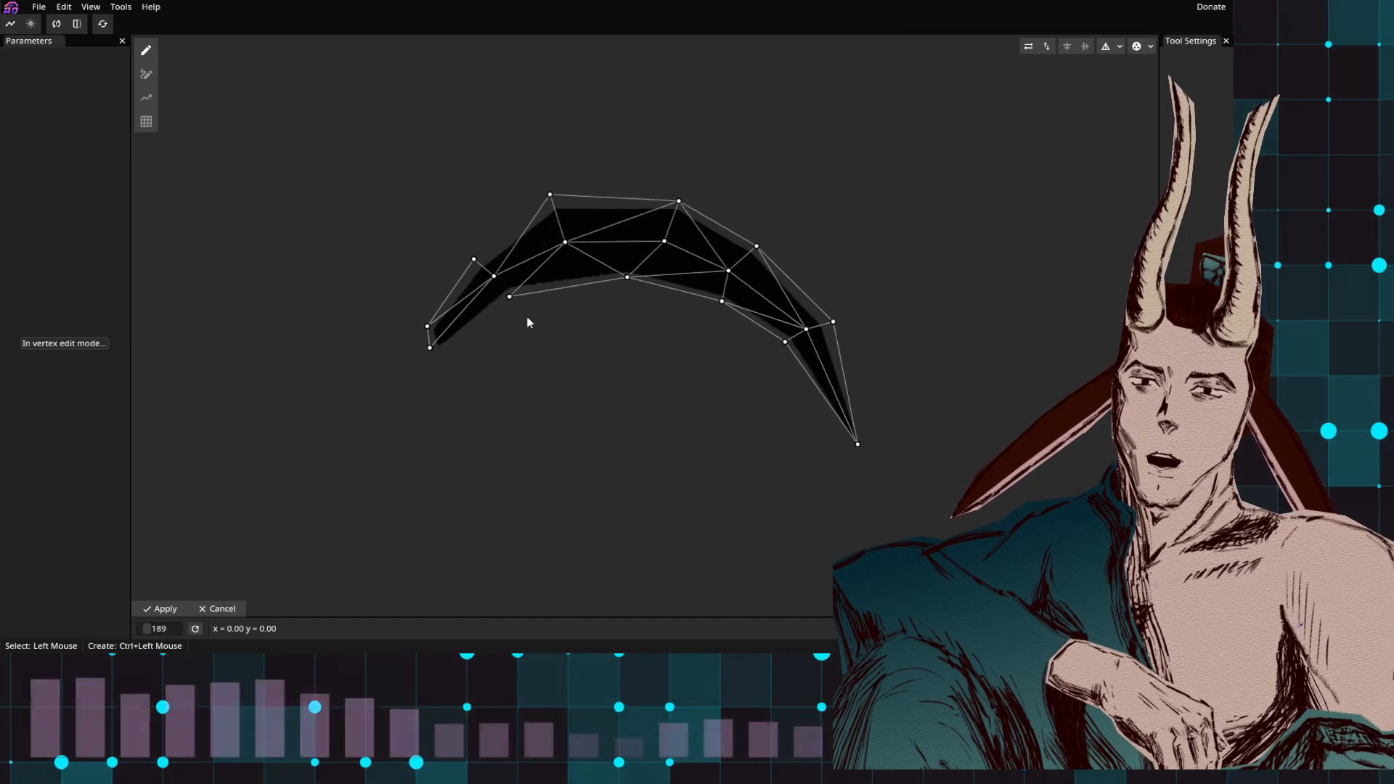
drag(476, 307, 595, 307)
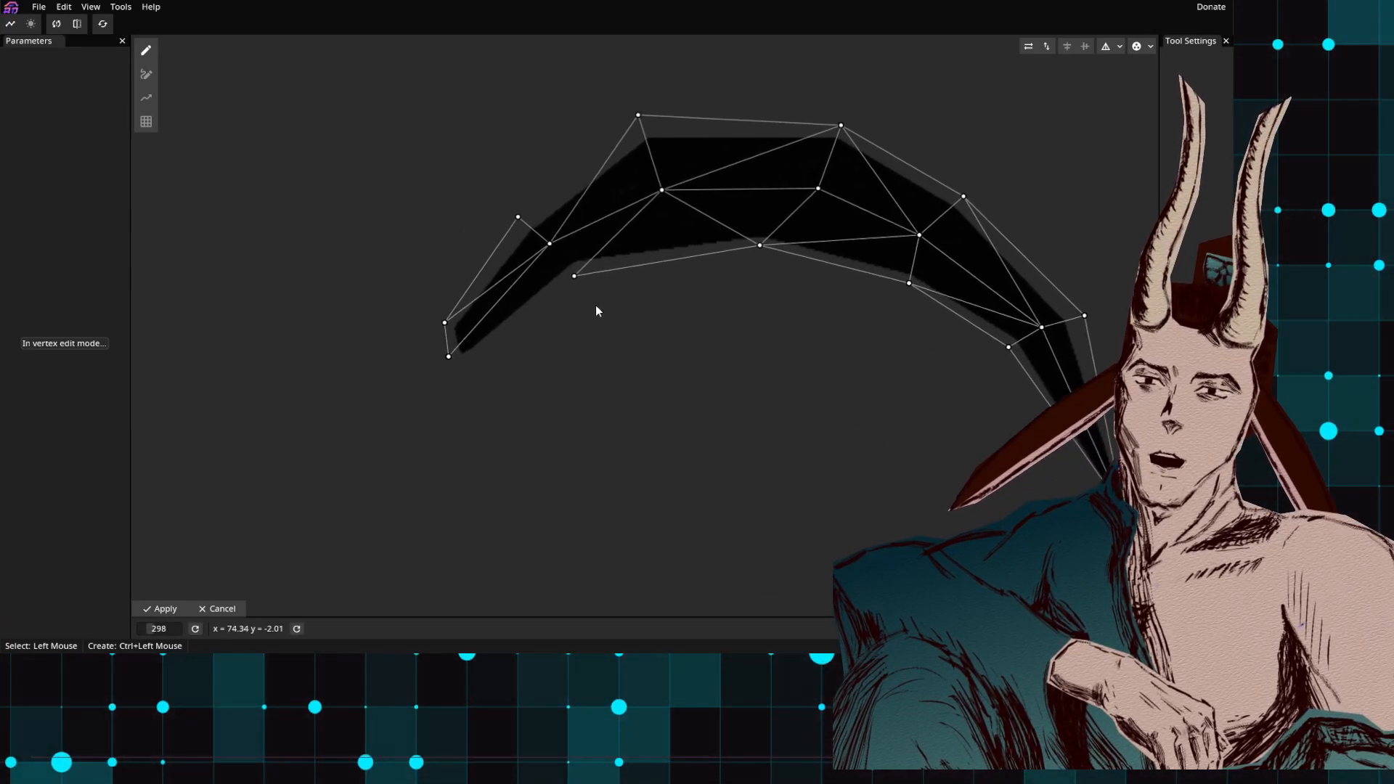
click(146, 74)
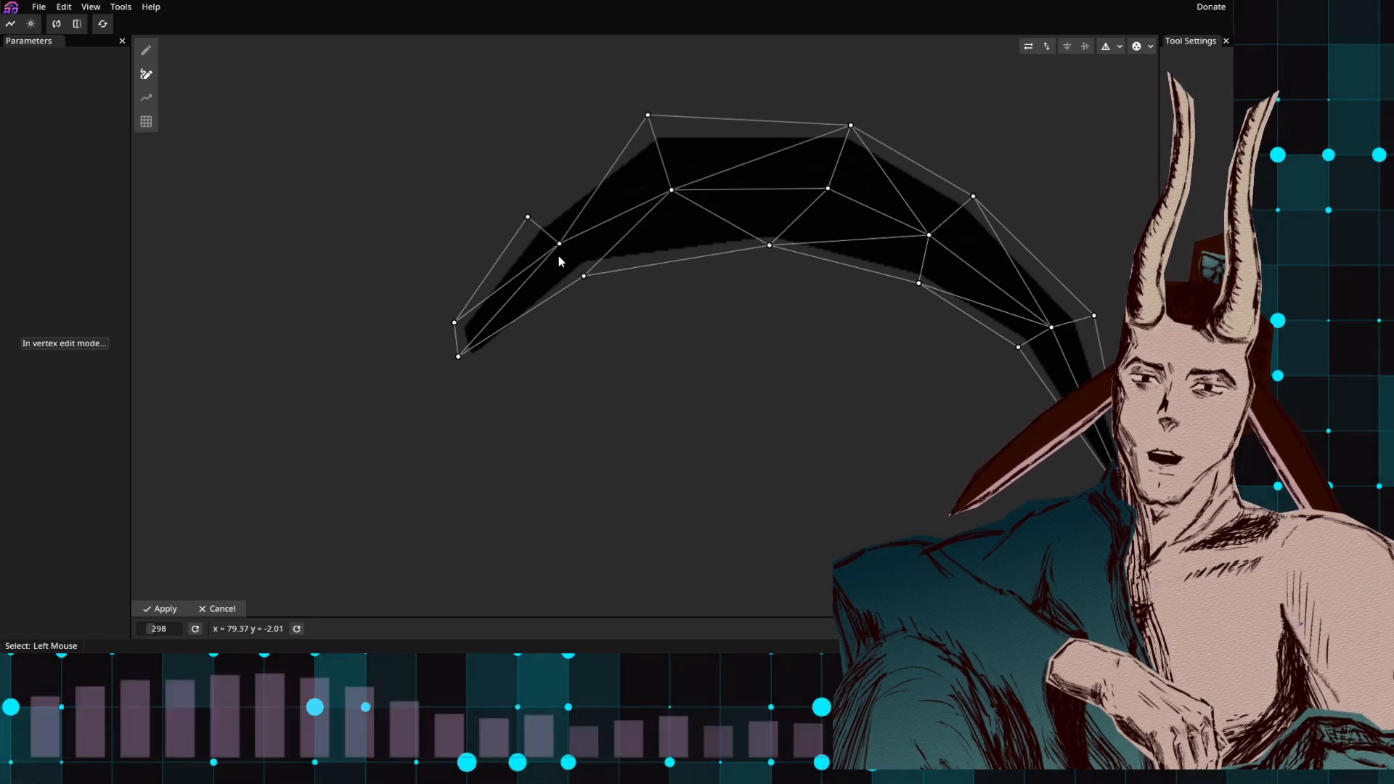
click(581, 278)
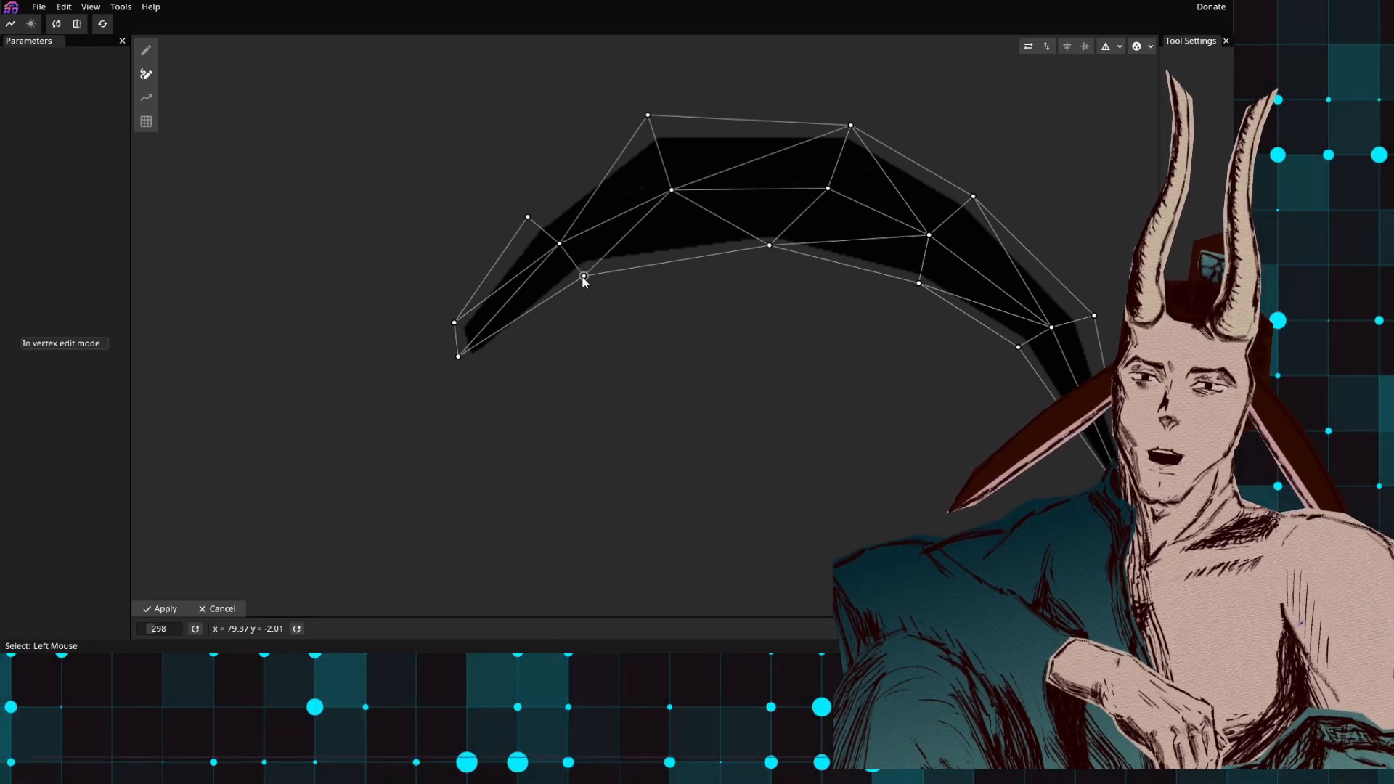
click(527, 217)
click(648, 116)
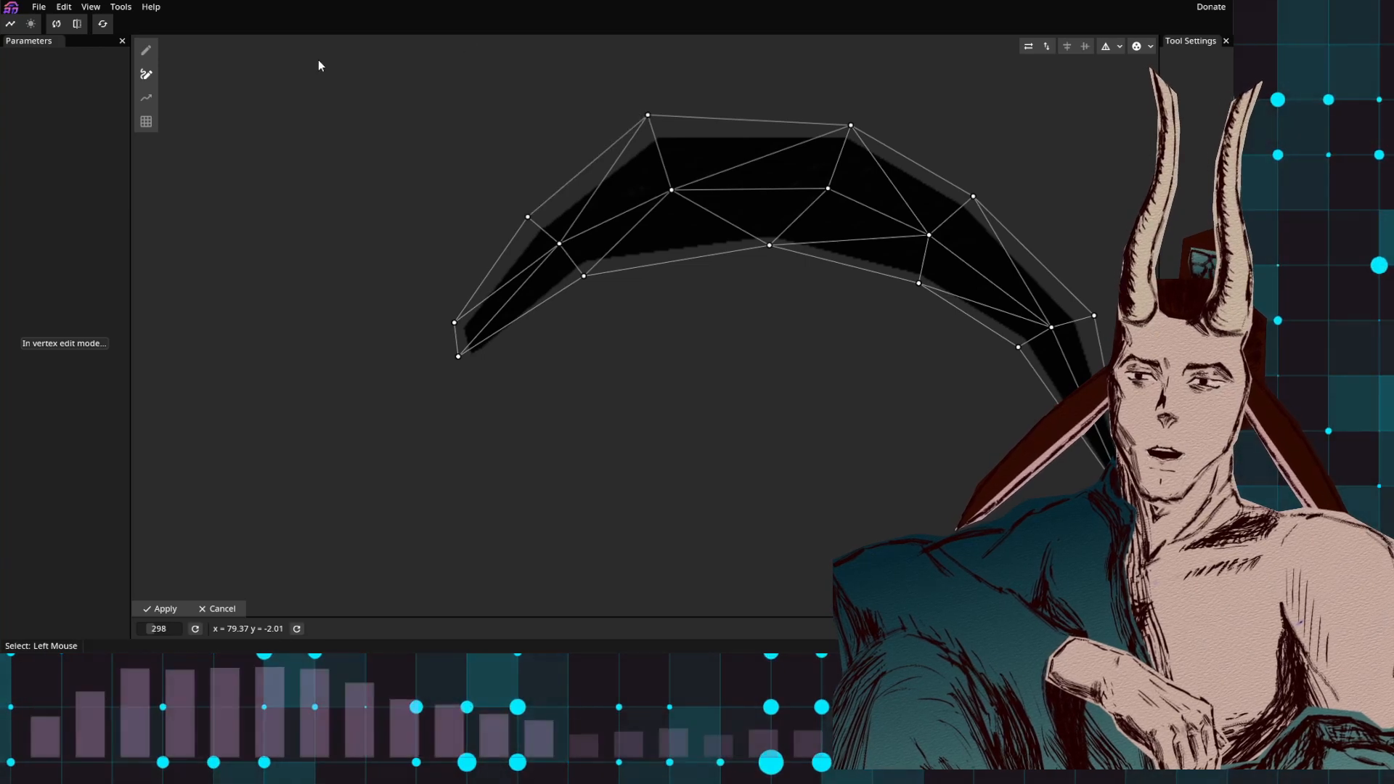
Step: Move the outline vertices on the lash's left half inward so the mesh follows the black shape closely
click(154, 50)
drag(647, 115, 653, 131)
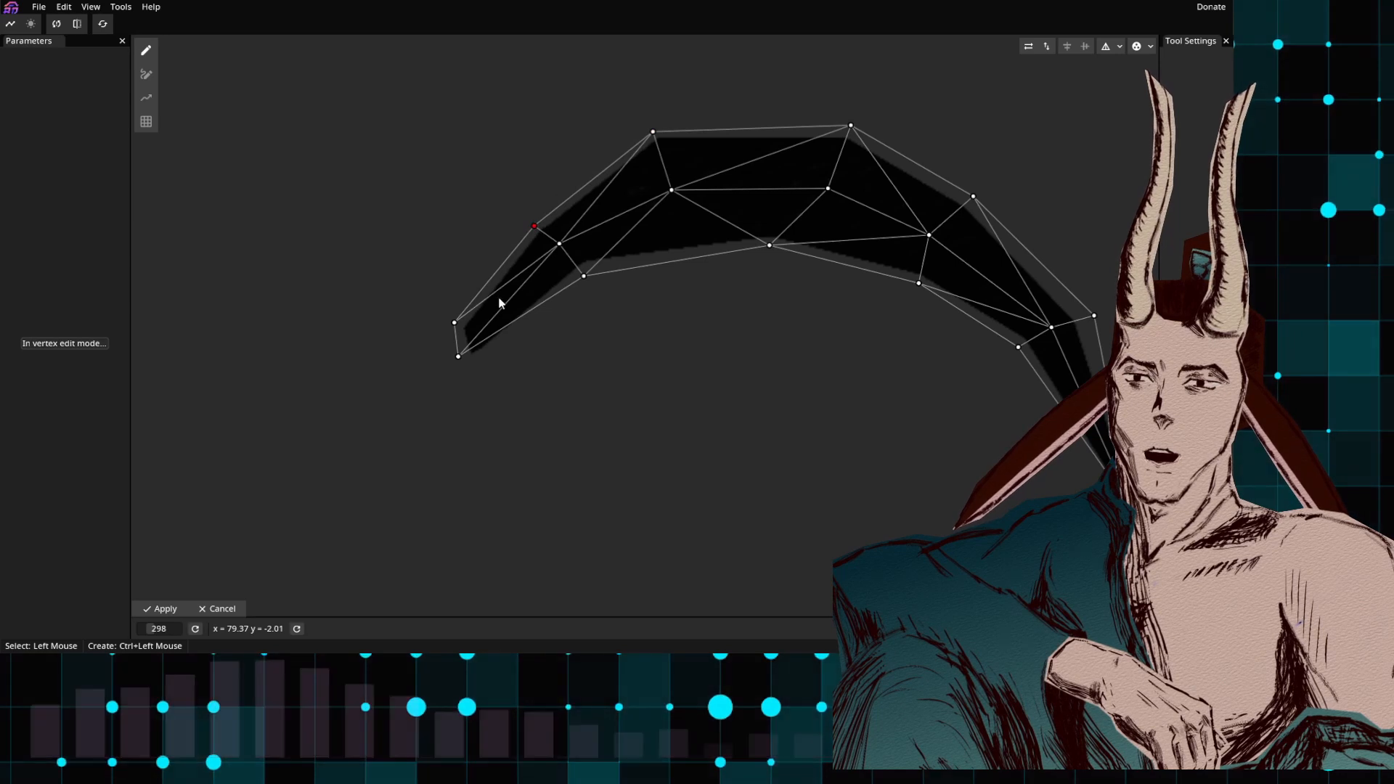
drag(458, 356, 467, 360)
drag(586, 280, 591, 268)
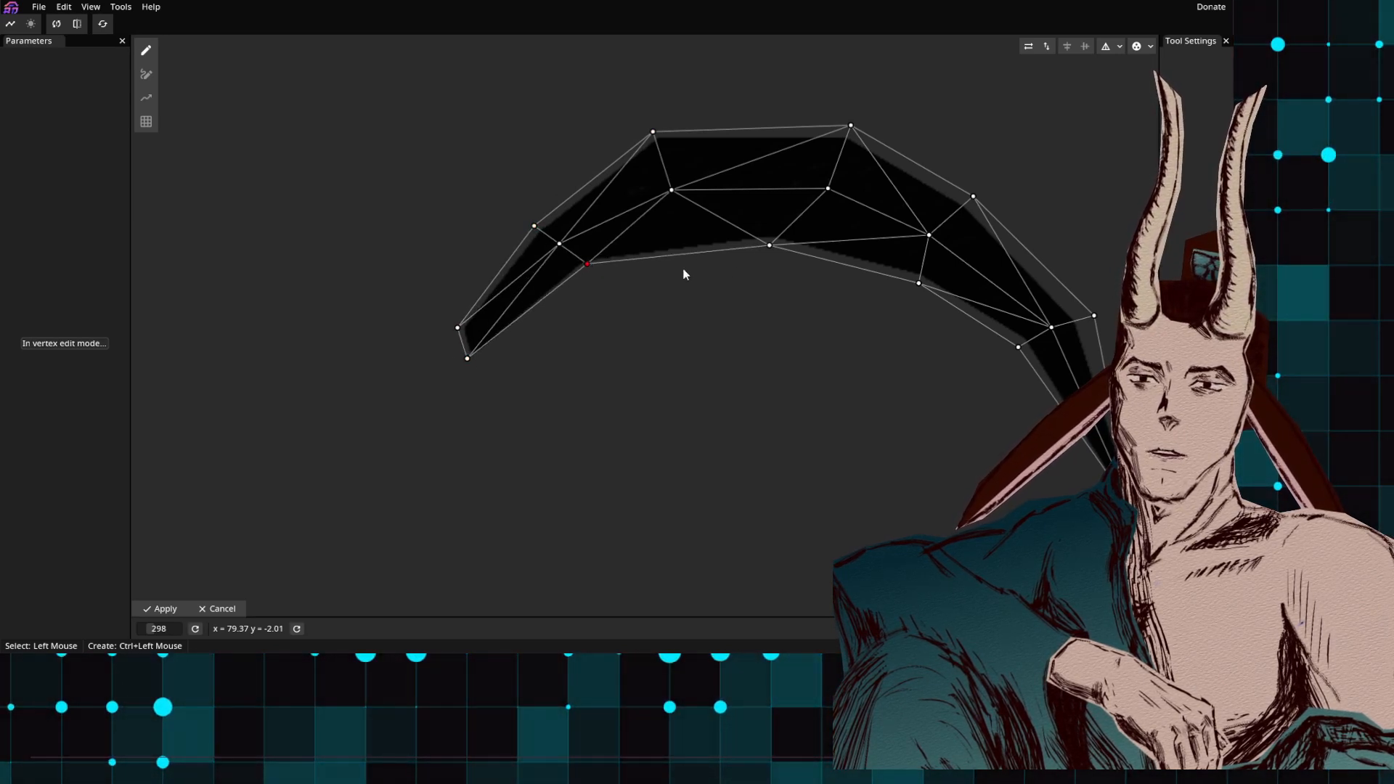
drag(775, 249, 773, 246)
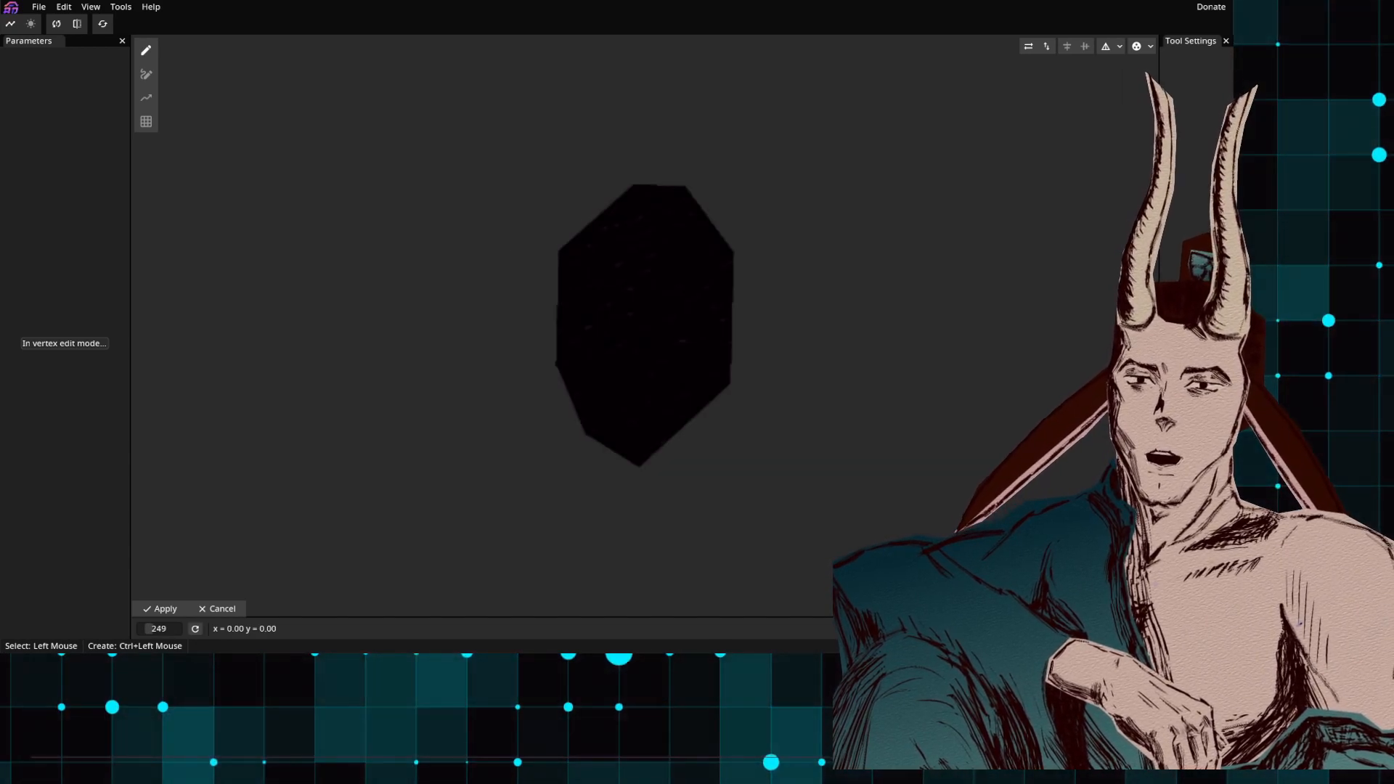
Step: Place seven vertices around the black inner pupil's outline and triangulate them
ctrl+click(605, 178)
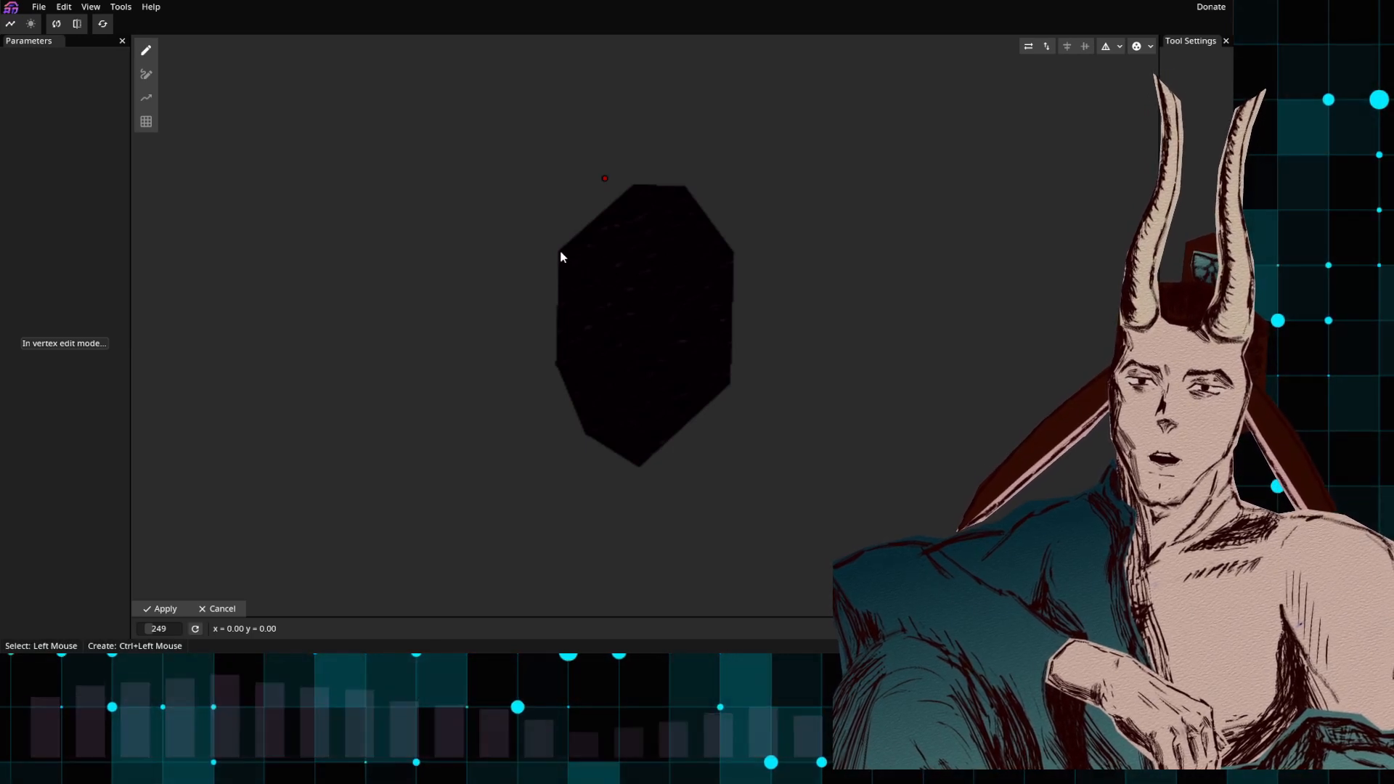
ctrl+click(561, 251)
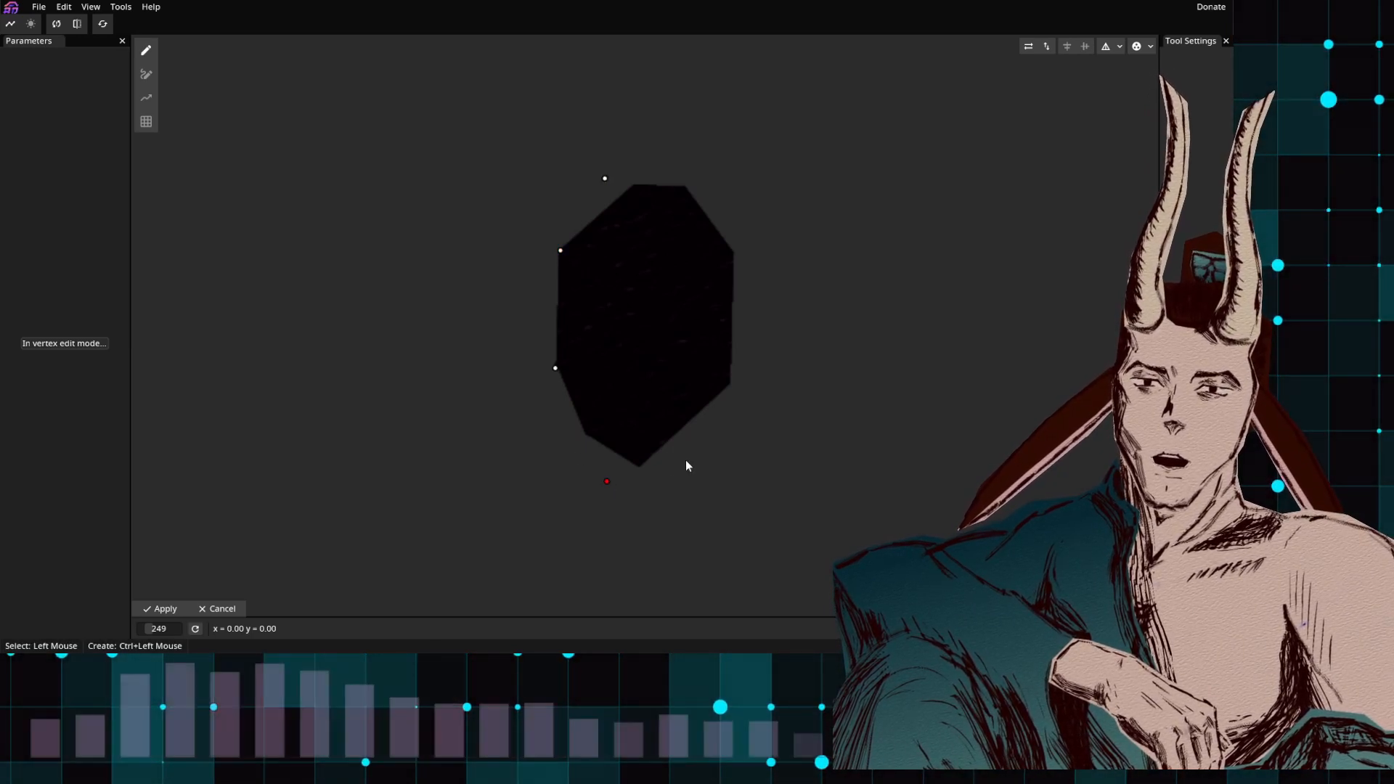
ctrl+click(731, 399)
ctrl+click(749, 251)
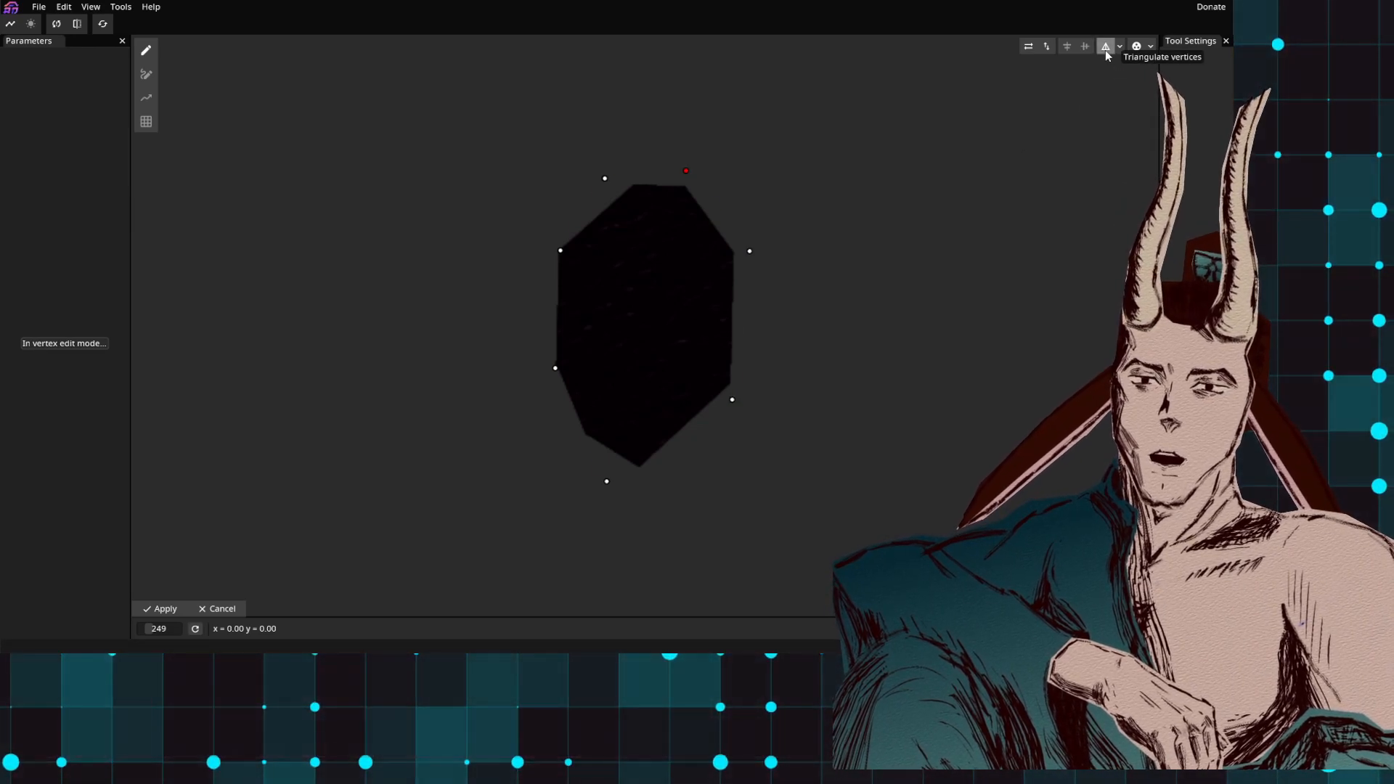
click(1105, 47)
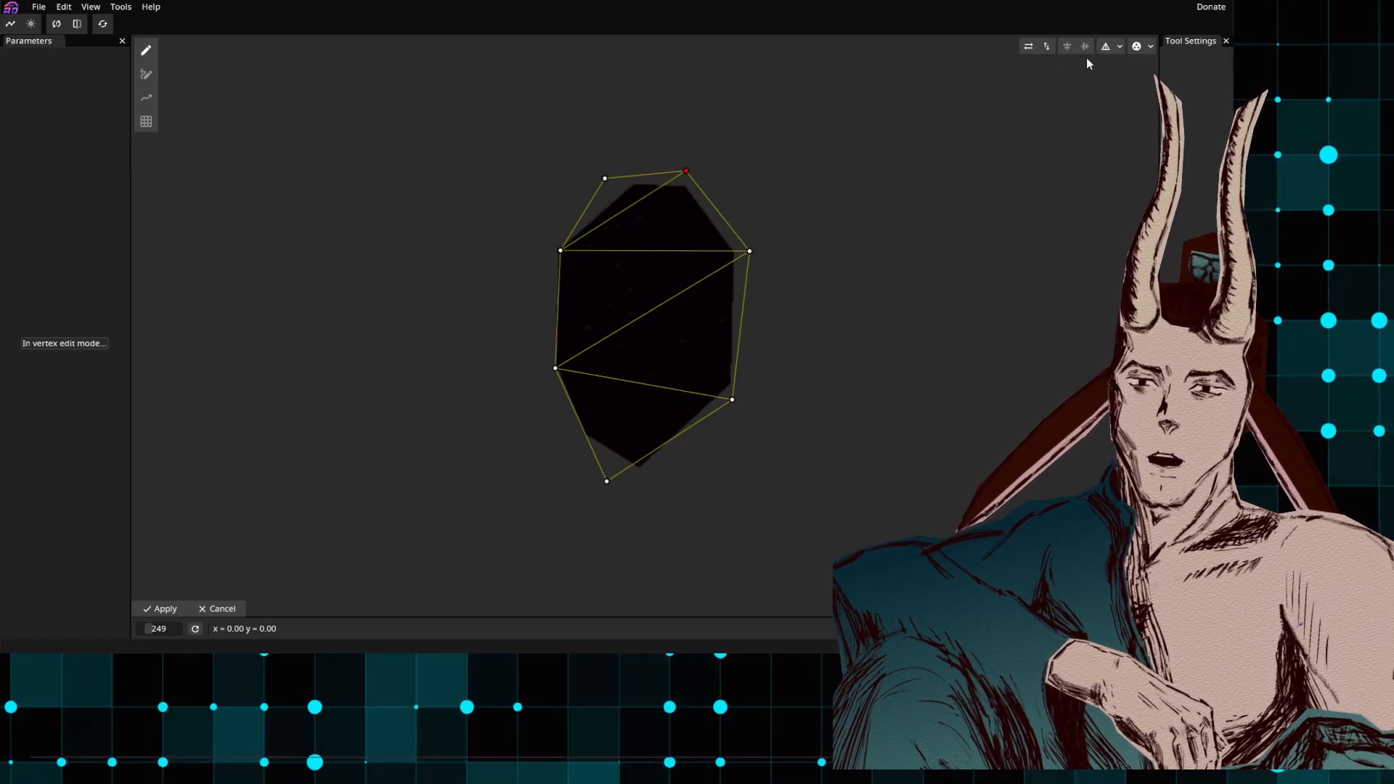
Step: Auto-generate a mesh for the black inner pupil, move its lower-left vertex to the outline corner, and discard the mesh edits
click(1136, 49)
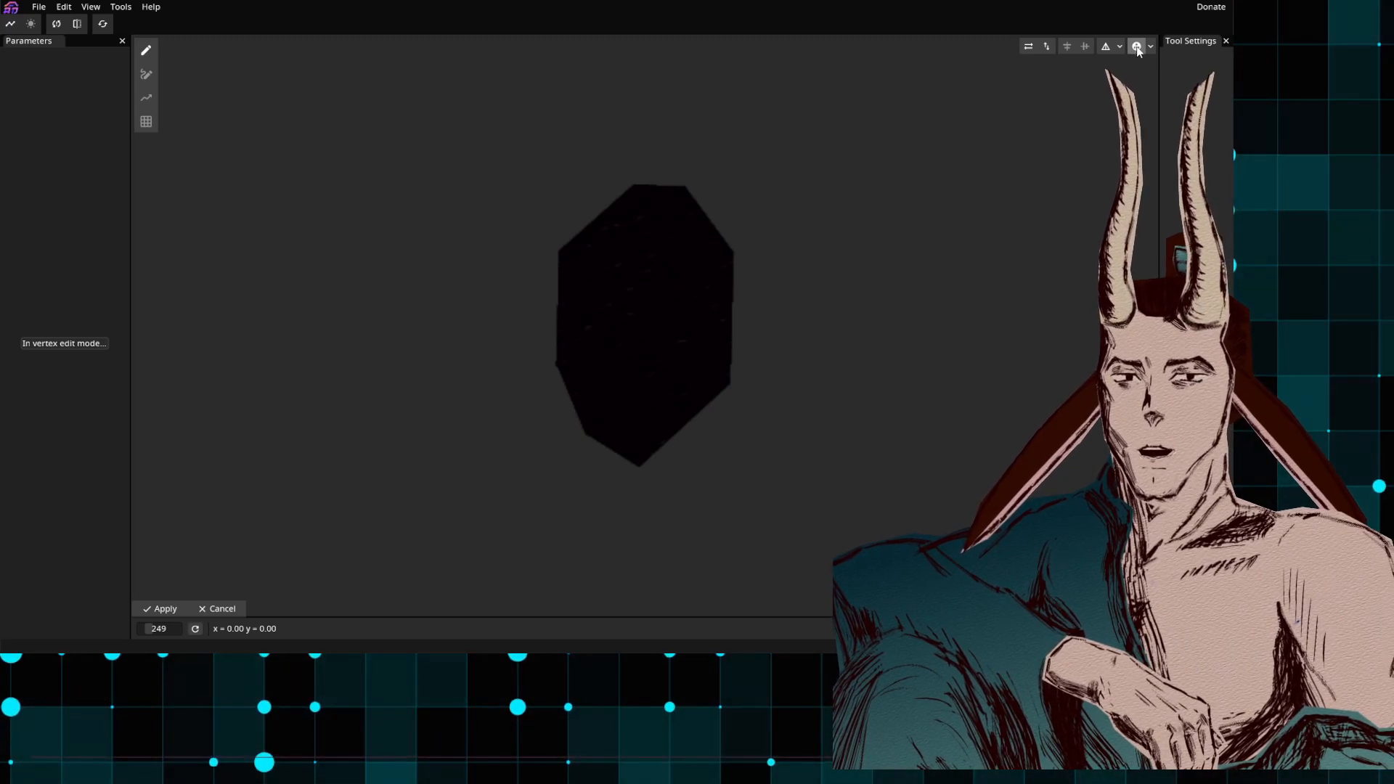
click(1130, 47)
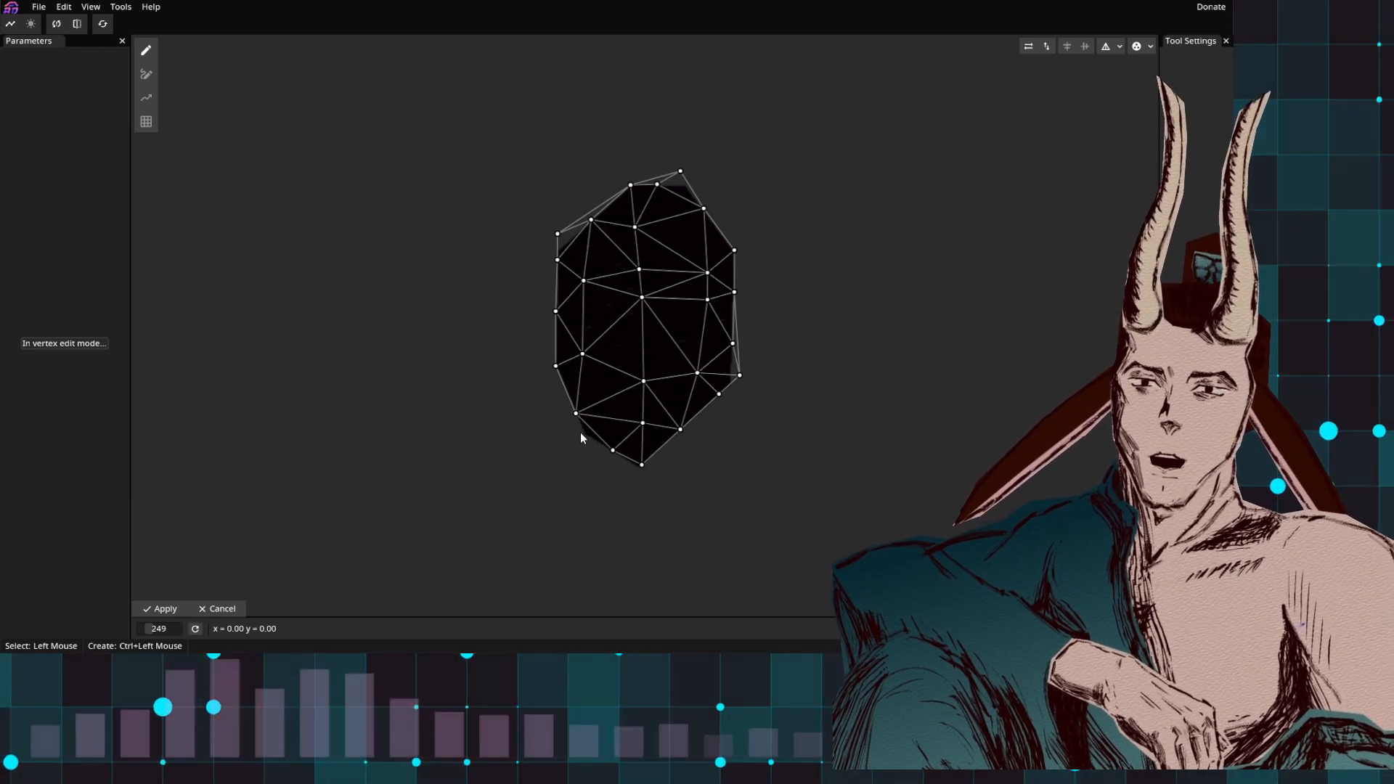
drag(576, 413, 583, 451)
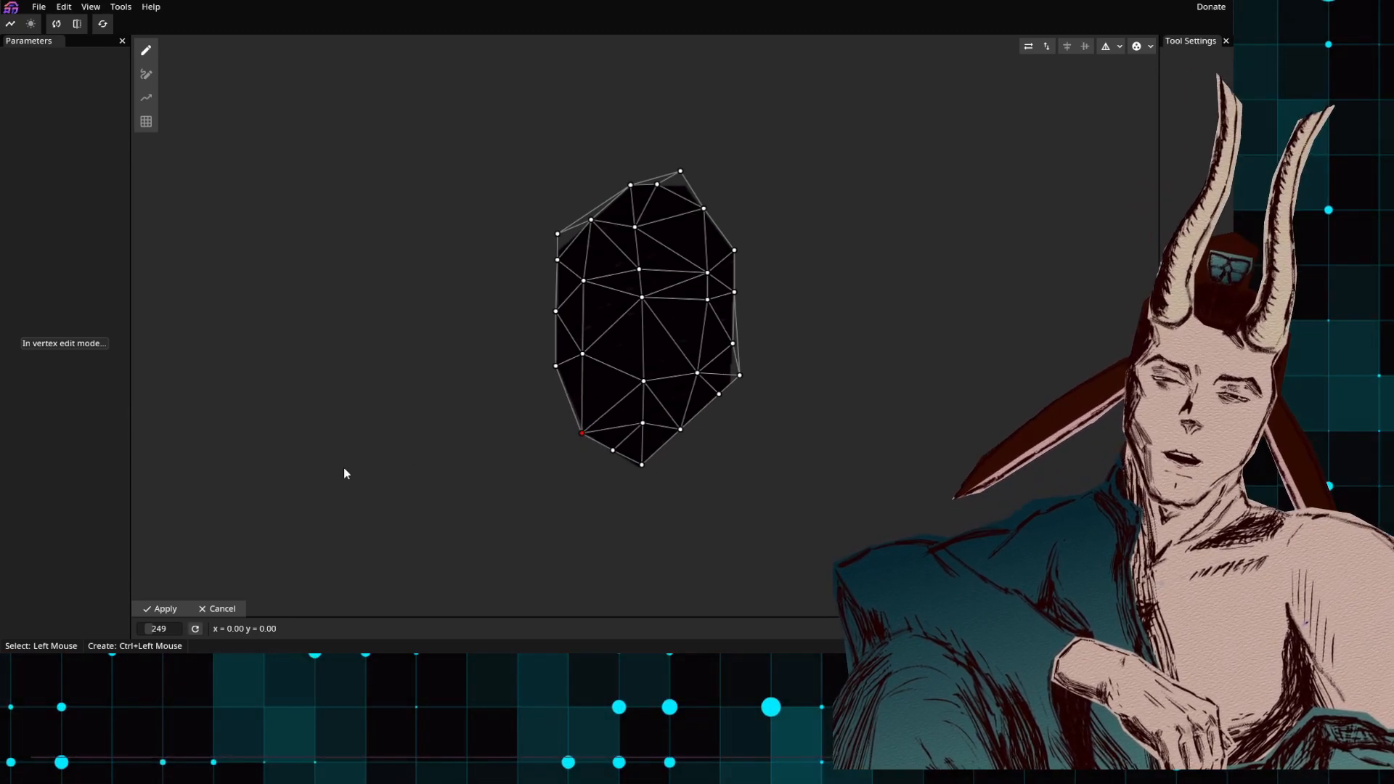
click(223, 610)
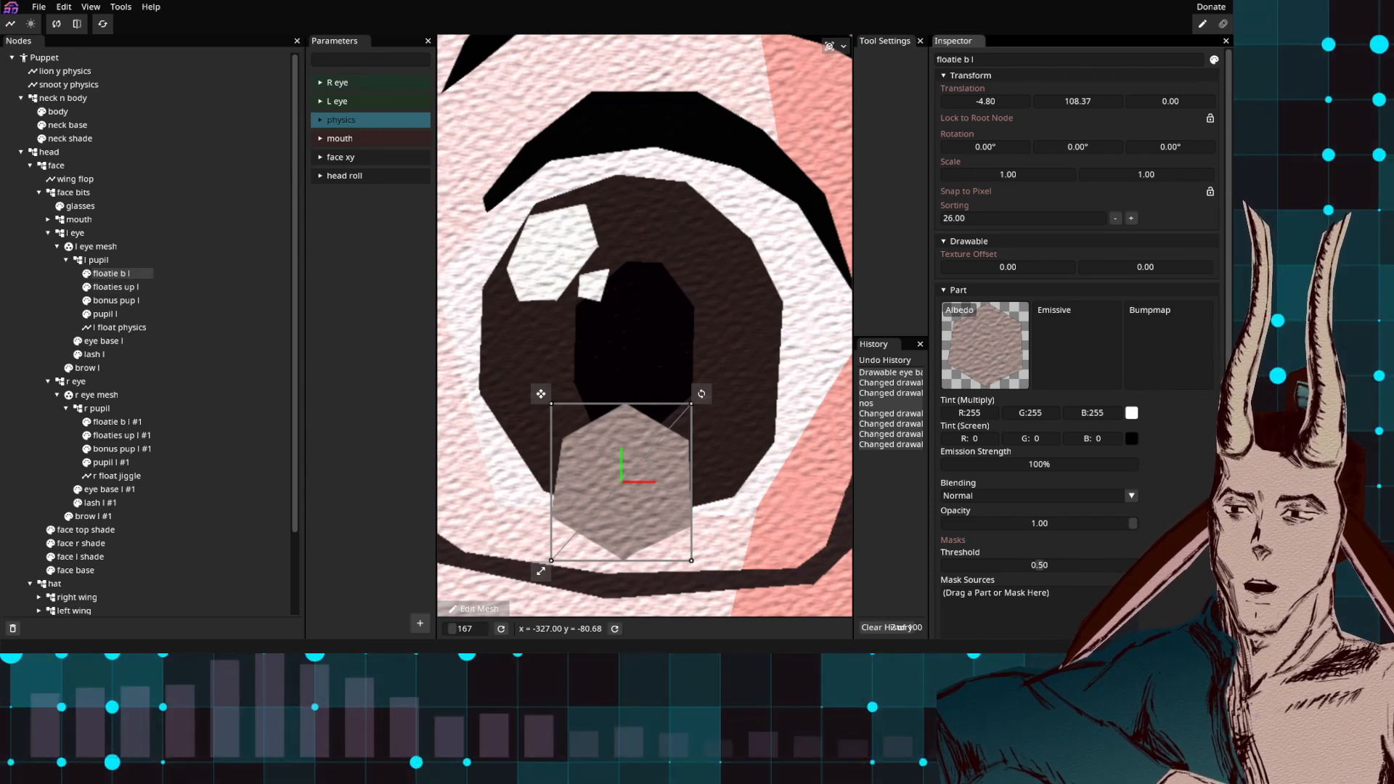
Step: Select floatie b l and add eye base l as its mask source
double_click(121, 274)
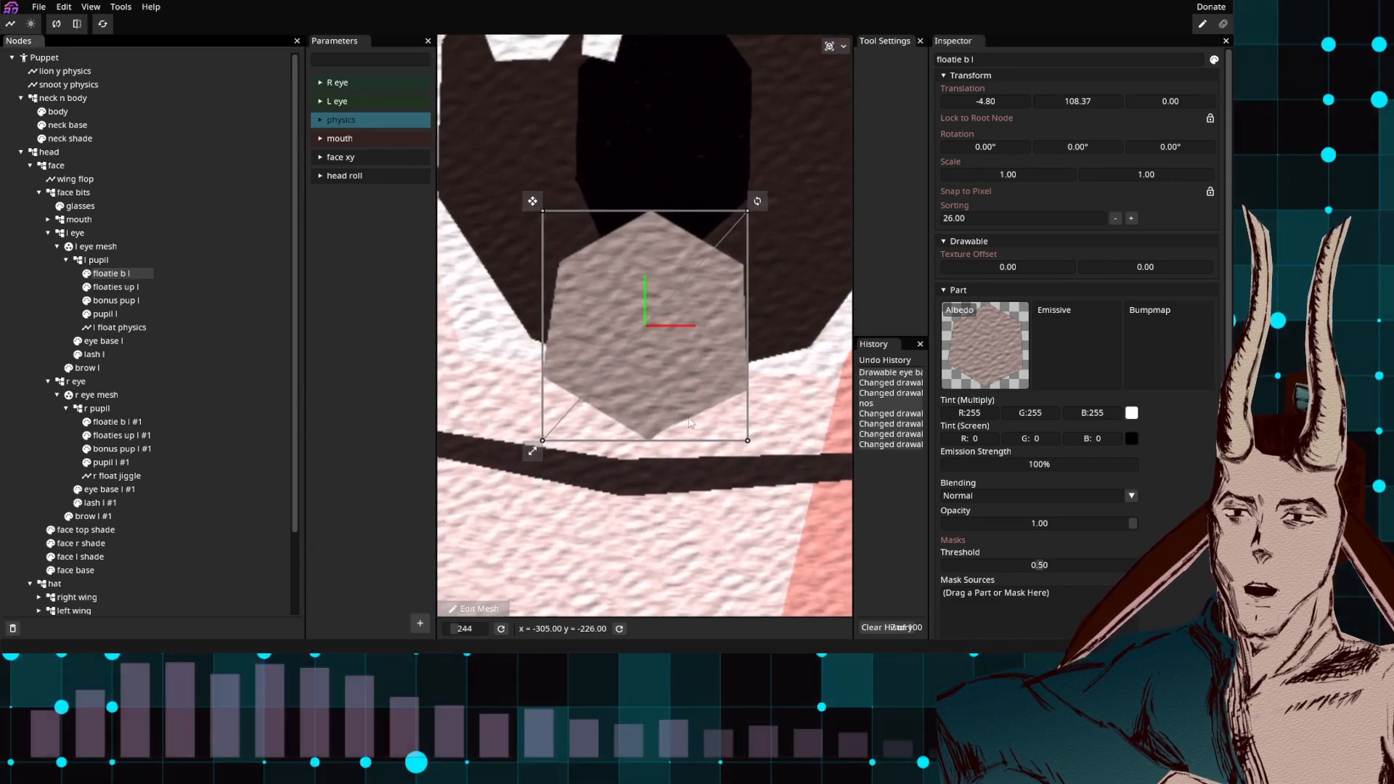
scroll(736, 423, down, 3)
scroll(726, 414, down, 2)
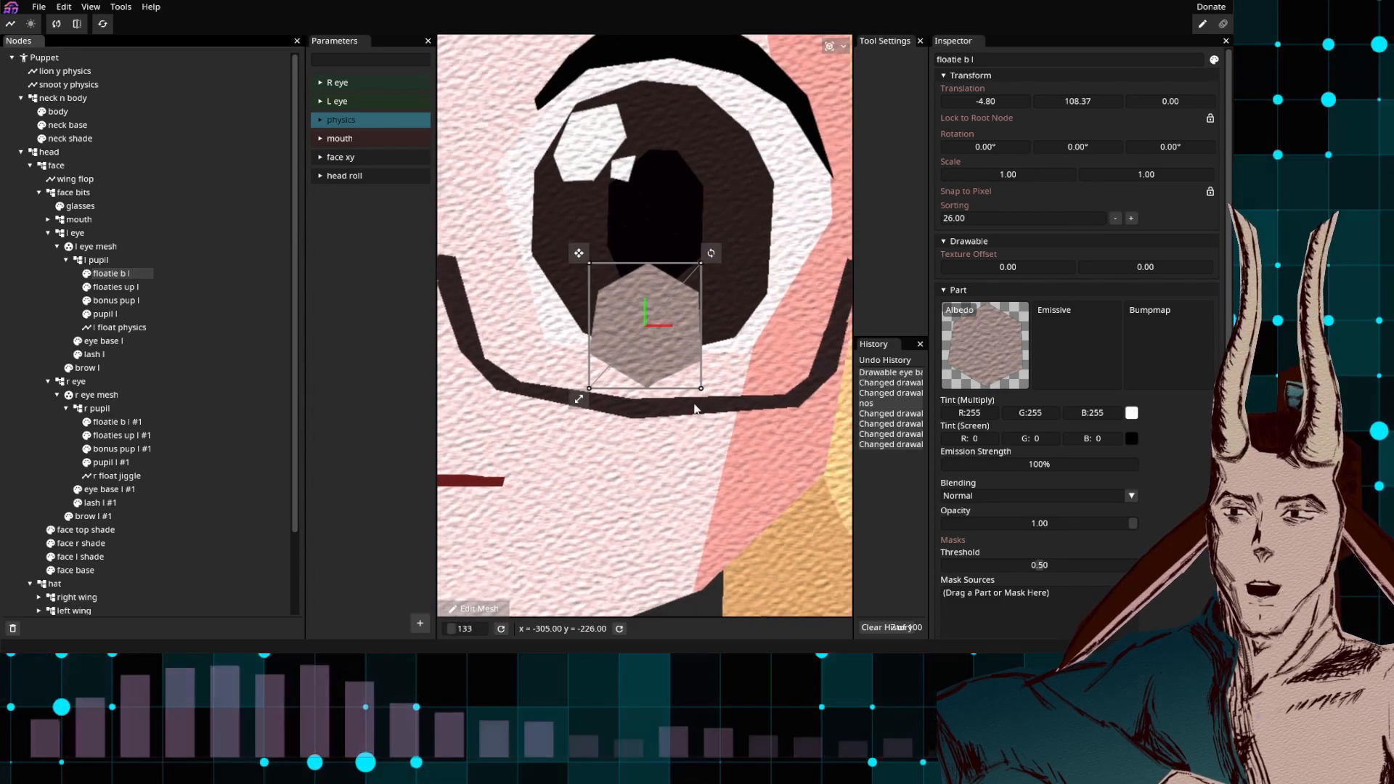
drag(104, 347, 983, 603)
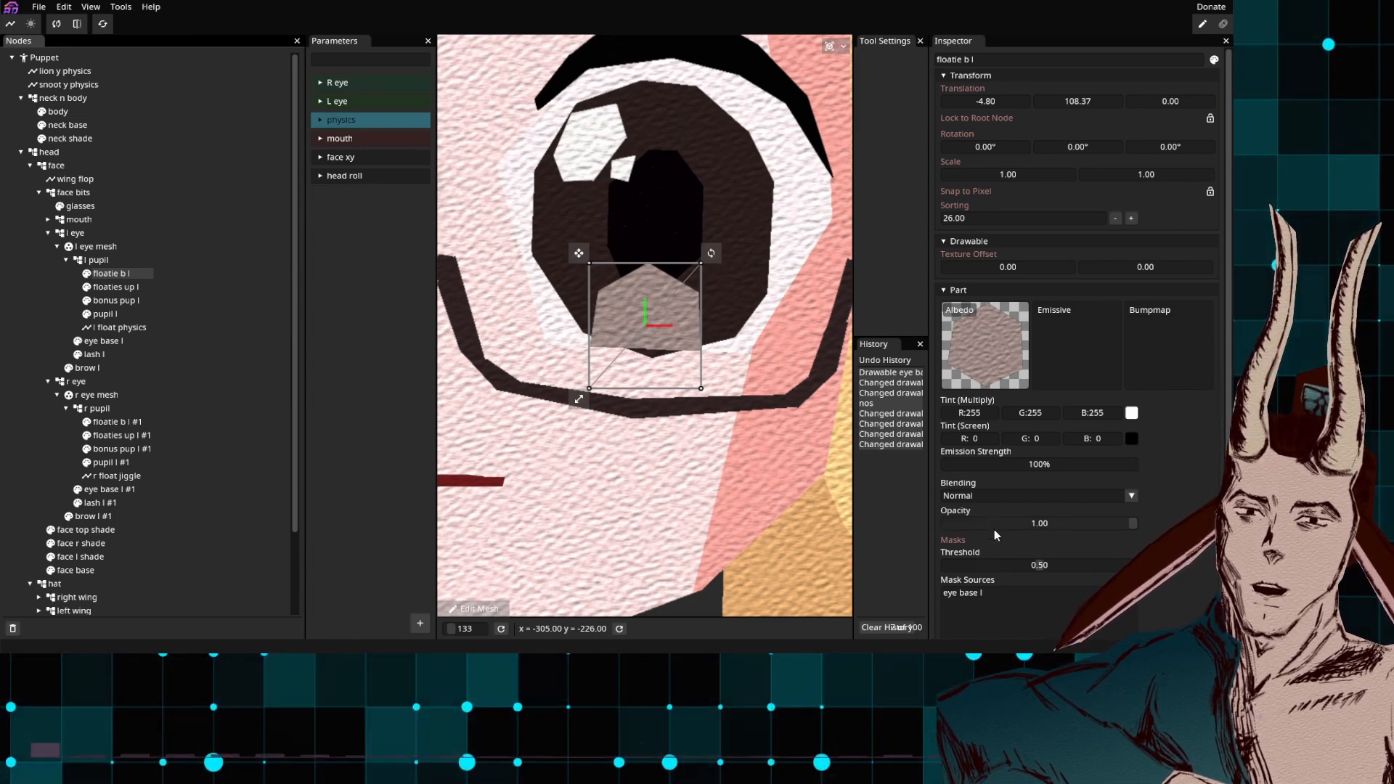
Step: Try Dodge mode on floatie b l's eye base l mask source and switch it back to Mask
right_click(981, 593)
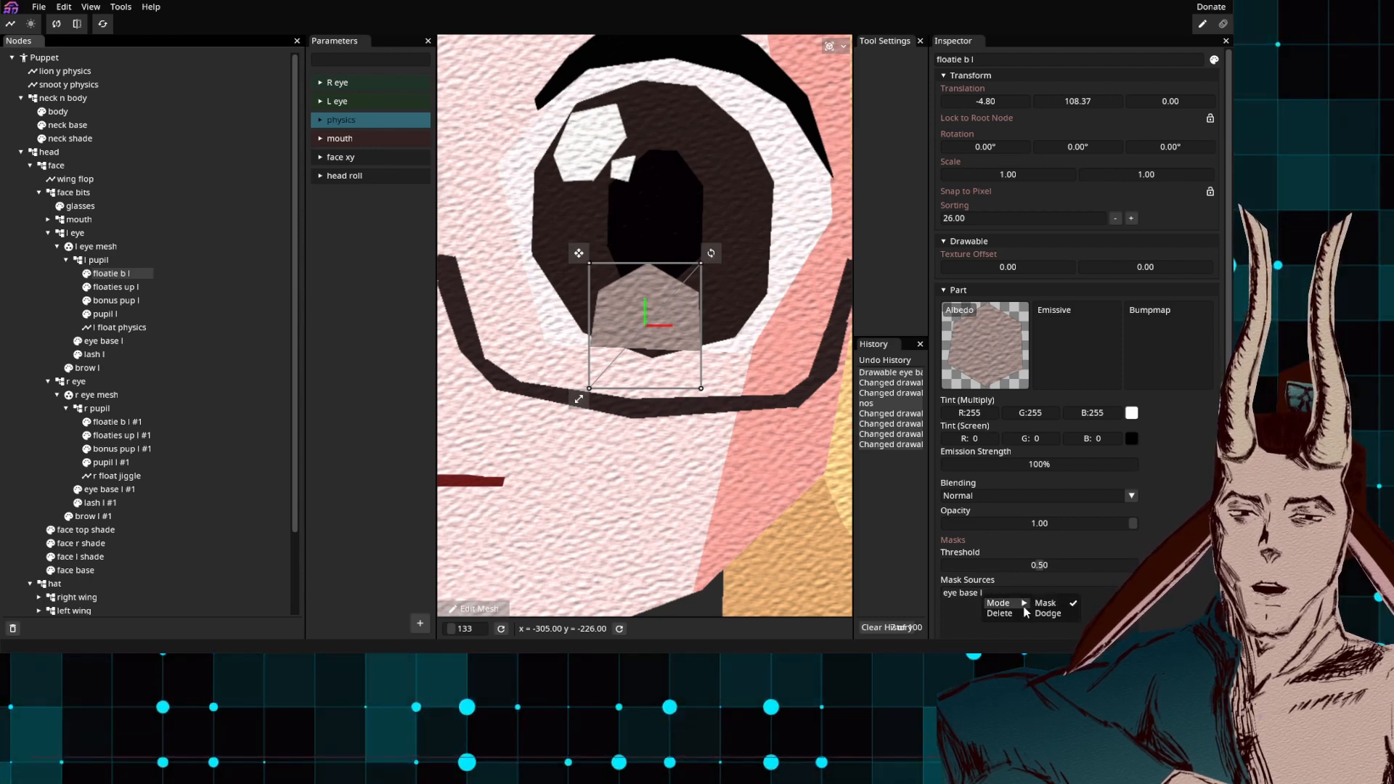
click(1049, 614)
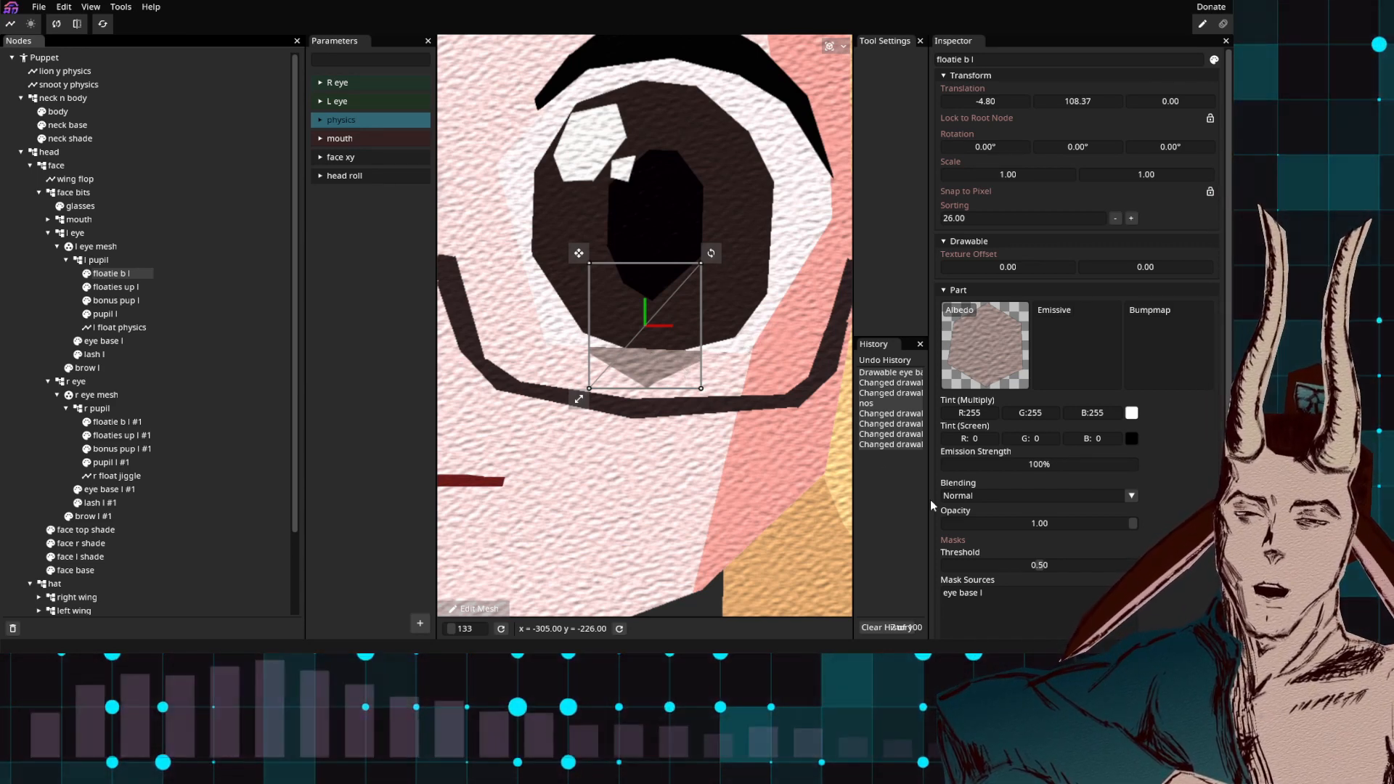
mouse_move(1010, 601)
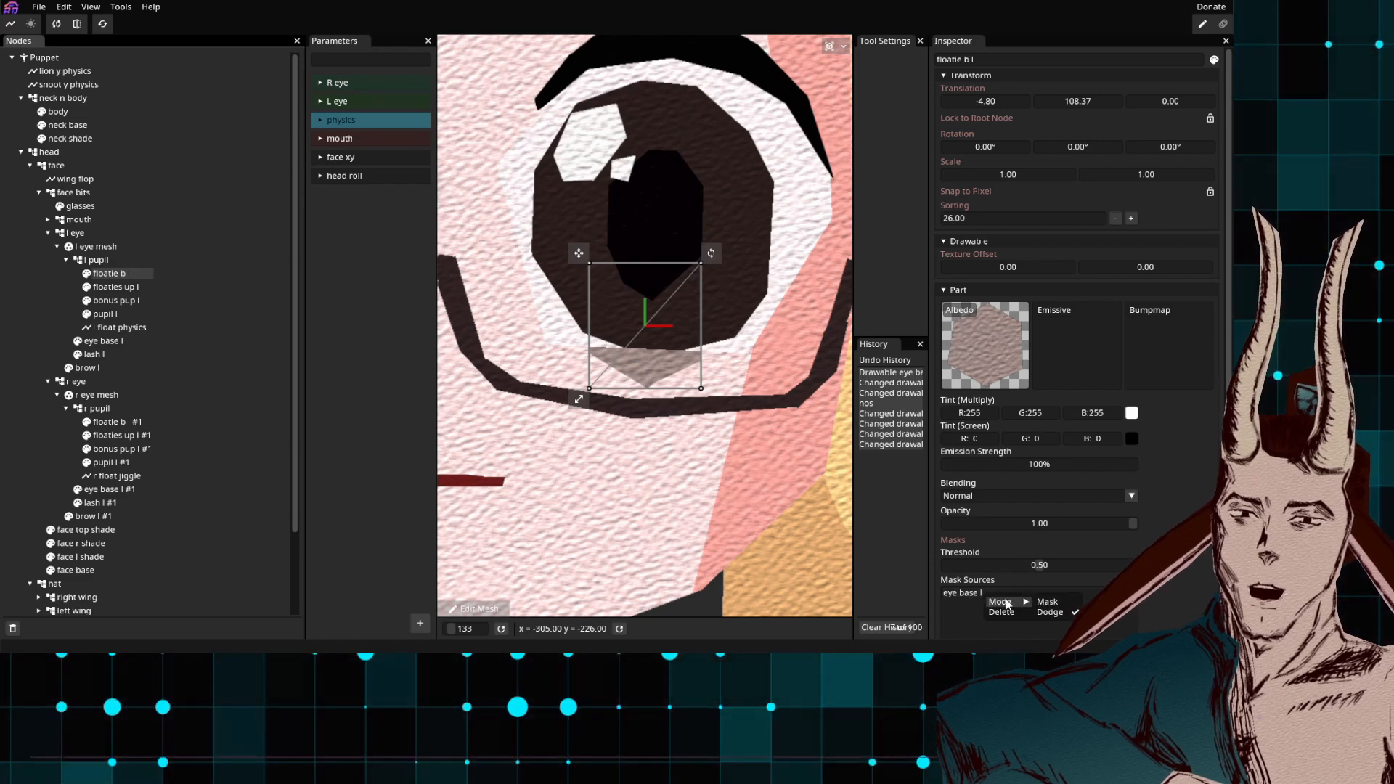
click(1065, 599)
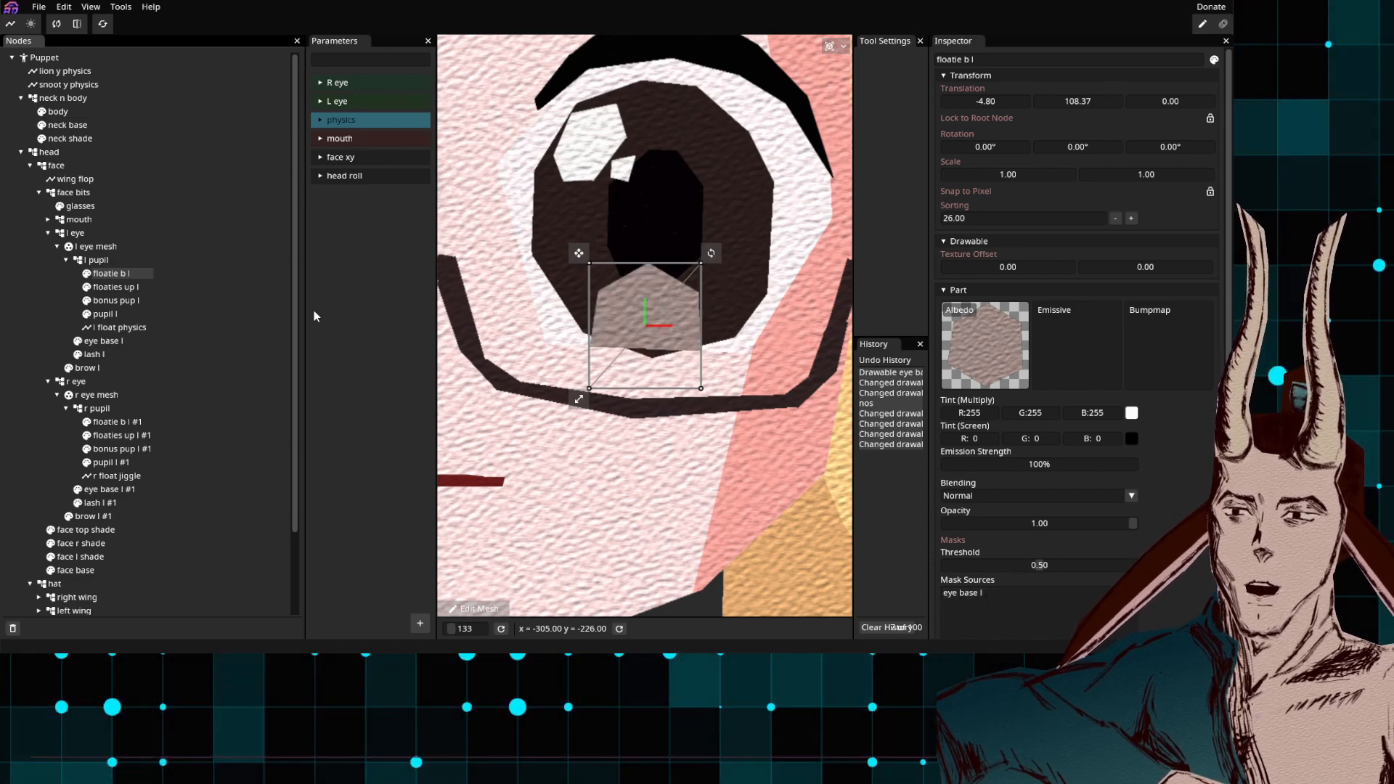
Step: Add eye base l as the mask source for floaties up l, bonus pup l and pupil l
click(116, 287)
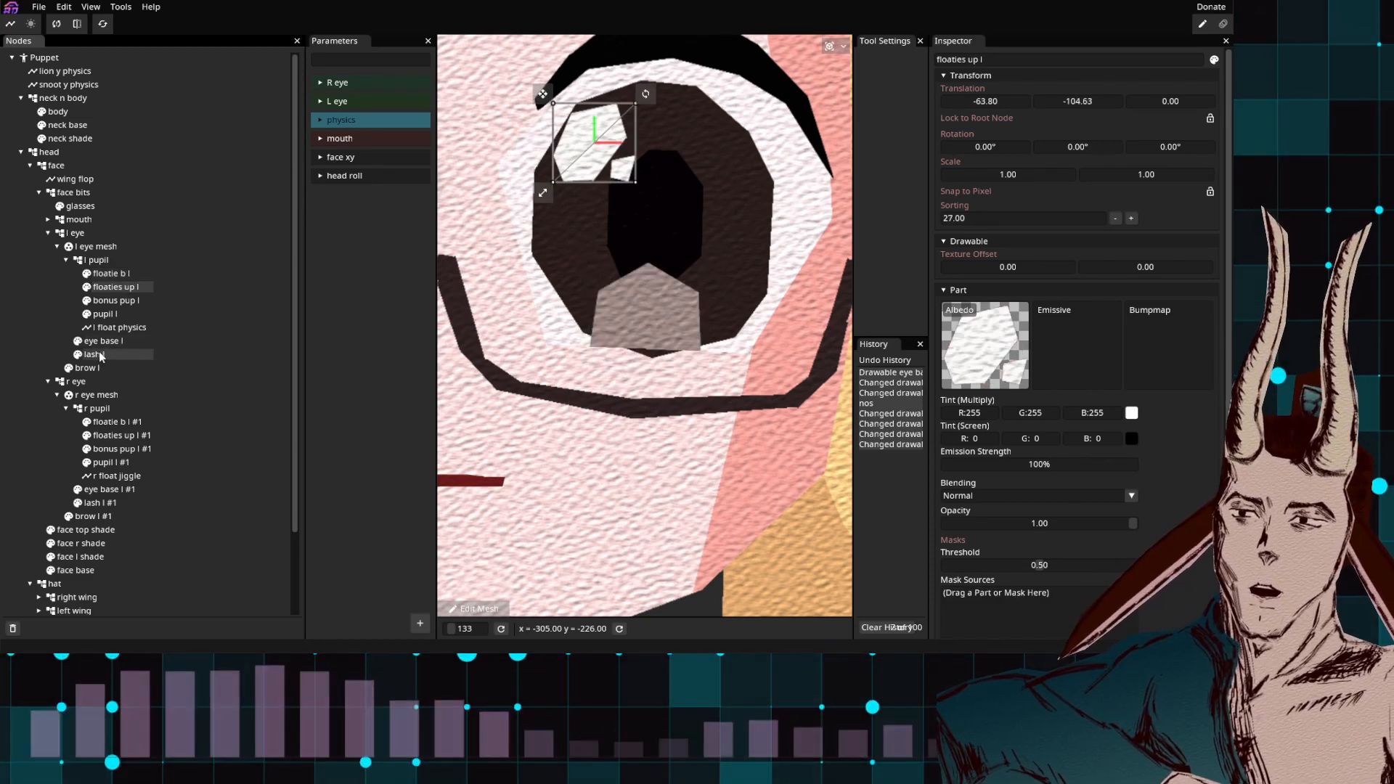
drag(104, 348, 986, 614)
click(125, 302)
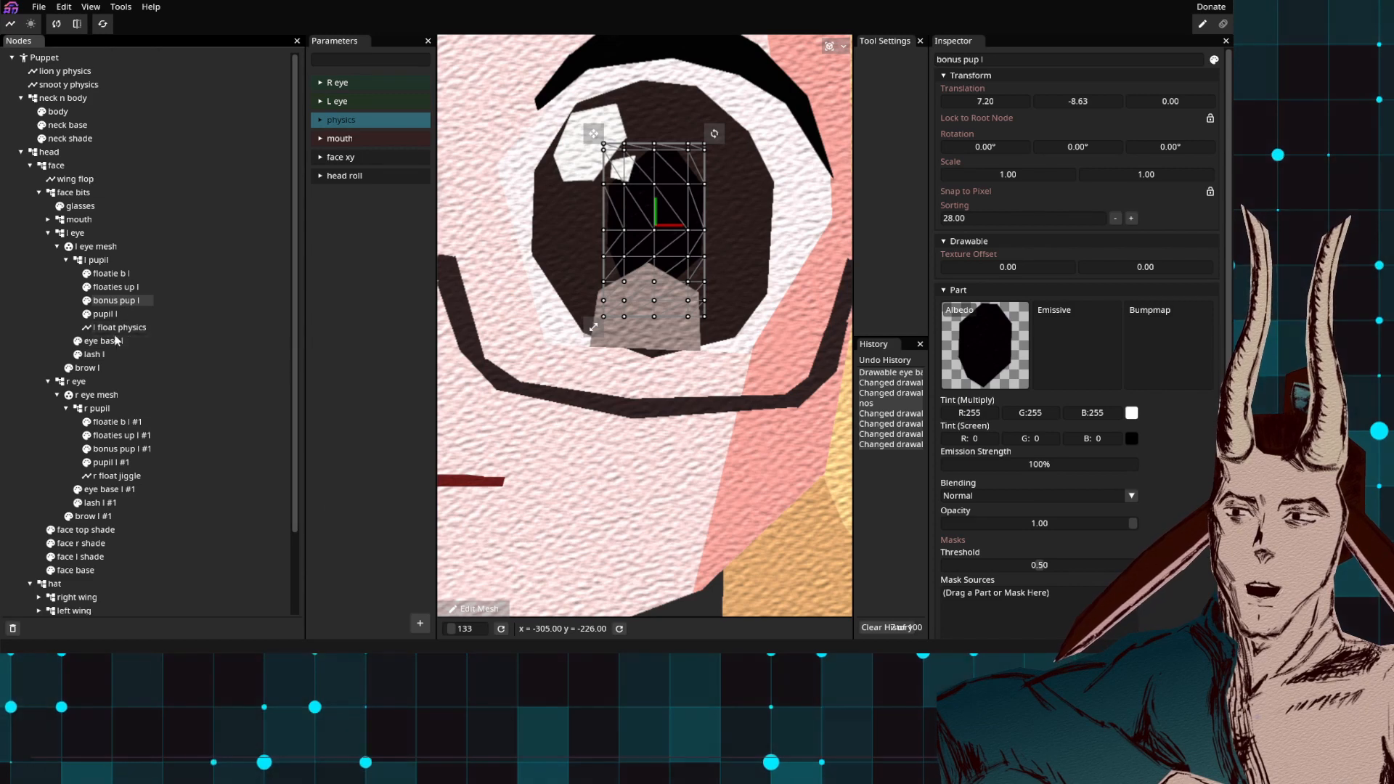
drag(114, 342, 1009, 622)
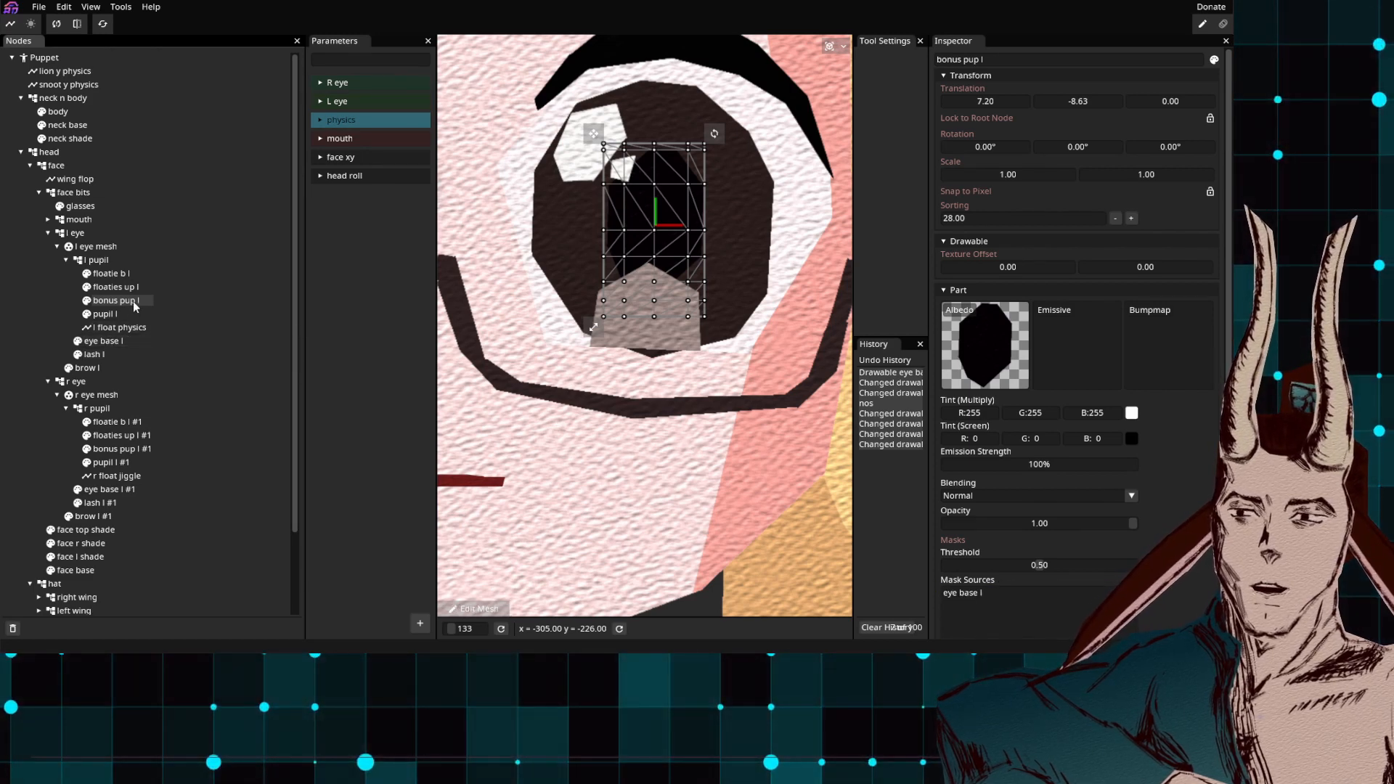
click(118, 312)
drag(120, 340, 982, 590)
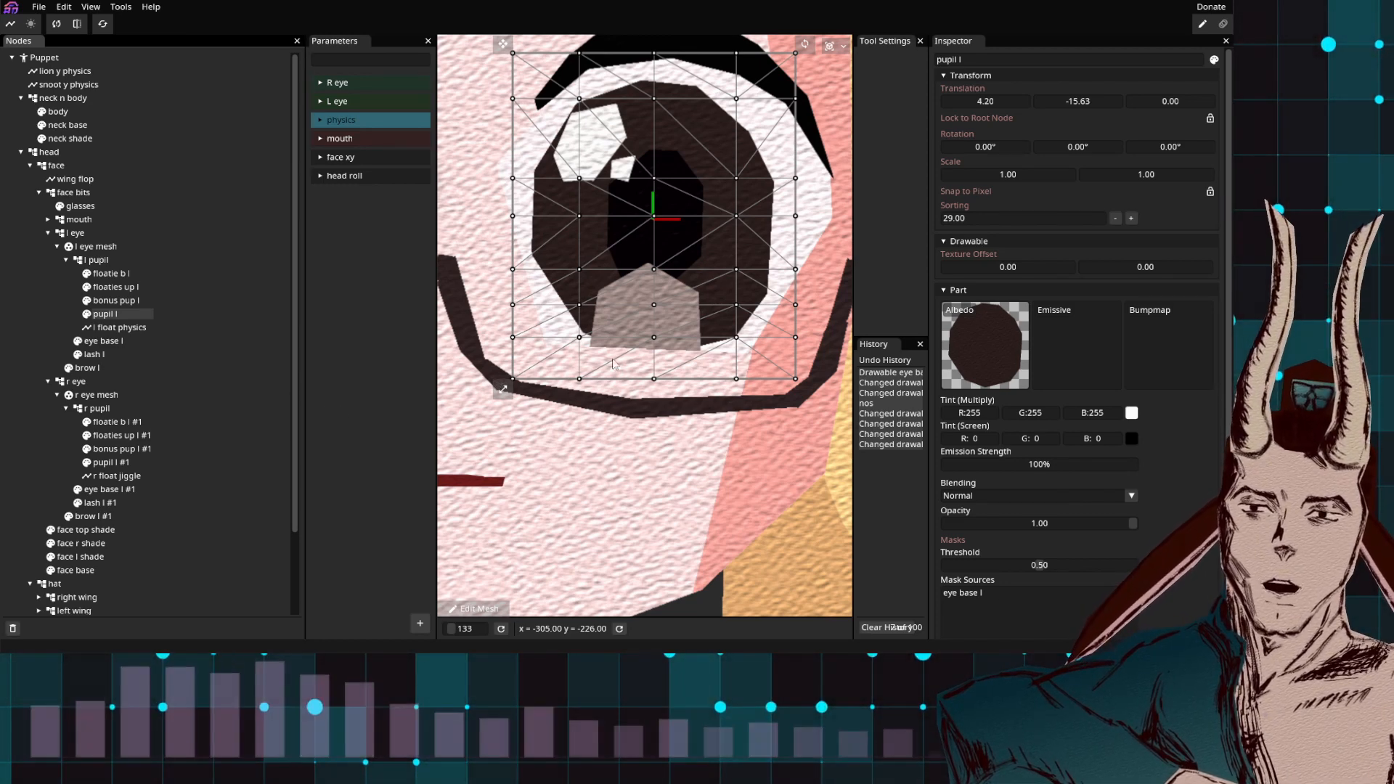
Step: Add a 1D parameter ranging from 0 to 1 and arm it for editing at value 1
scroll(722, 407, down, 1)
drag(752, 404, 711, 496)
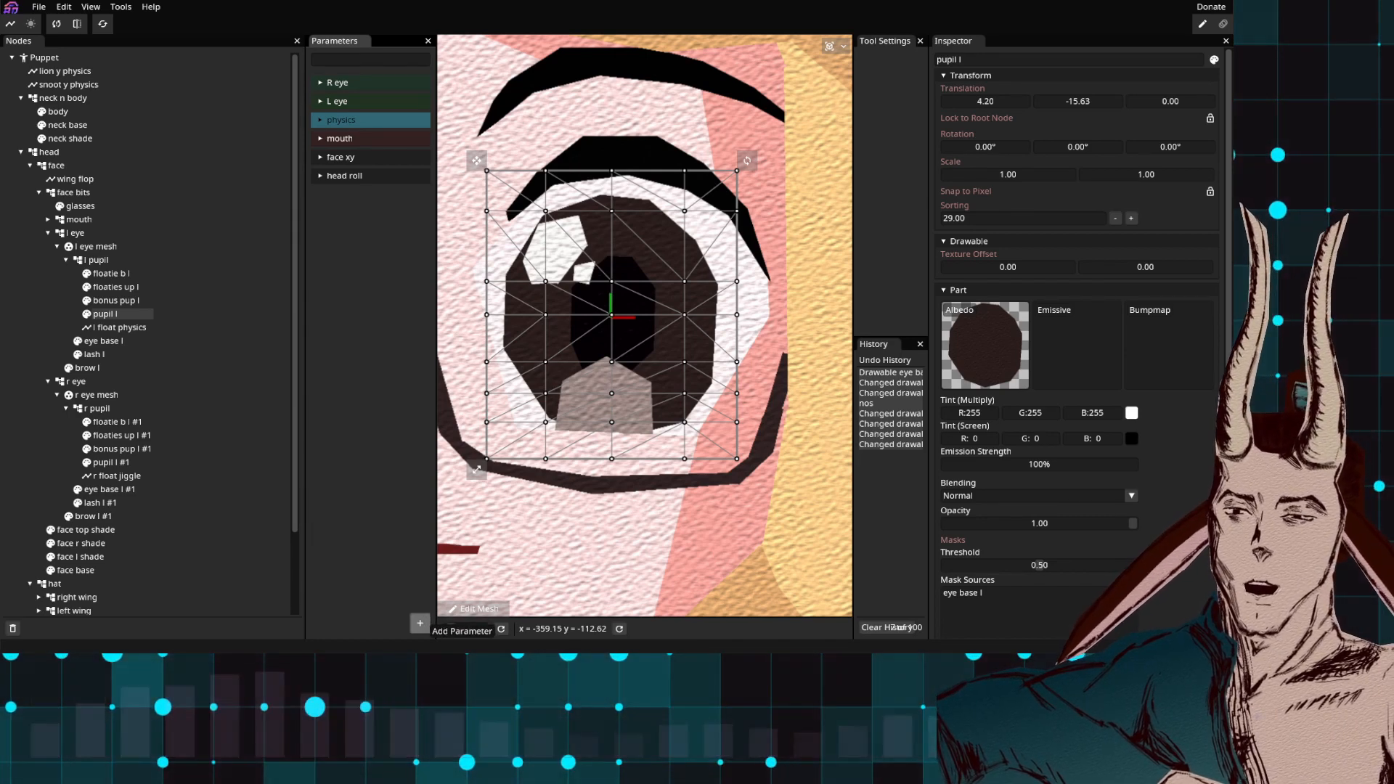
click(418, 625)
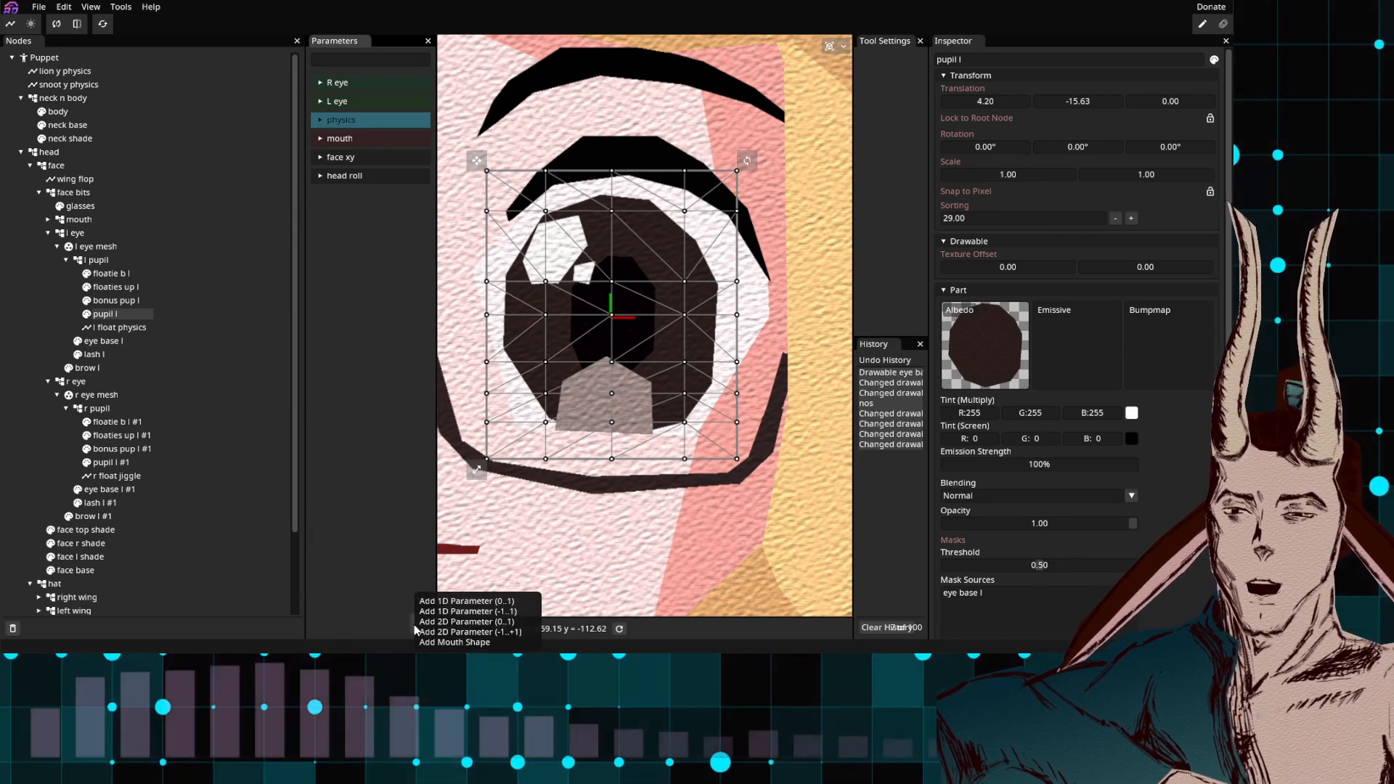
click(487, 603)
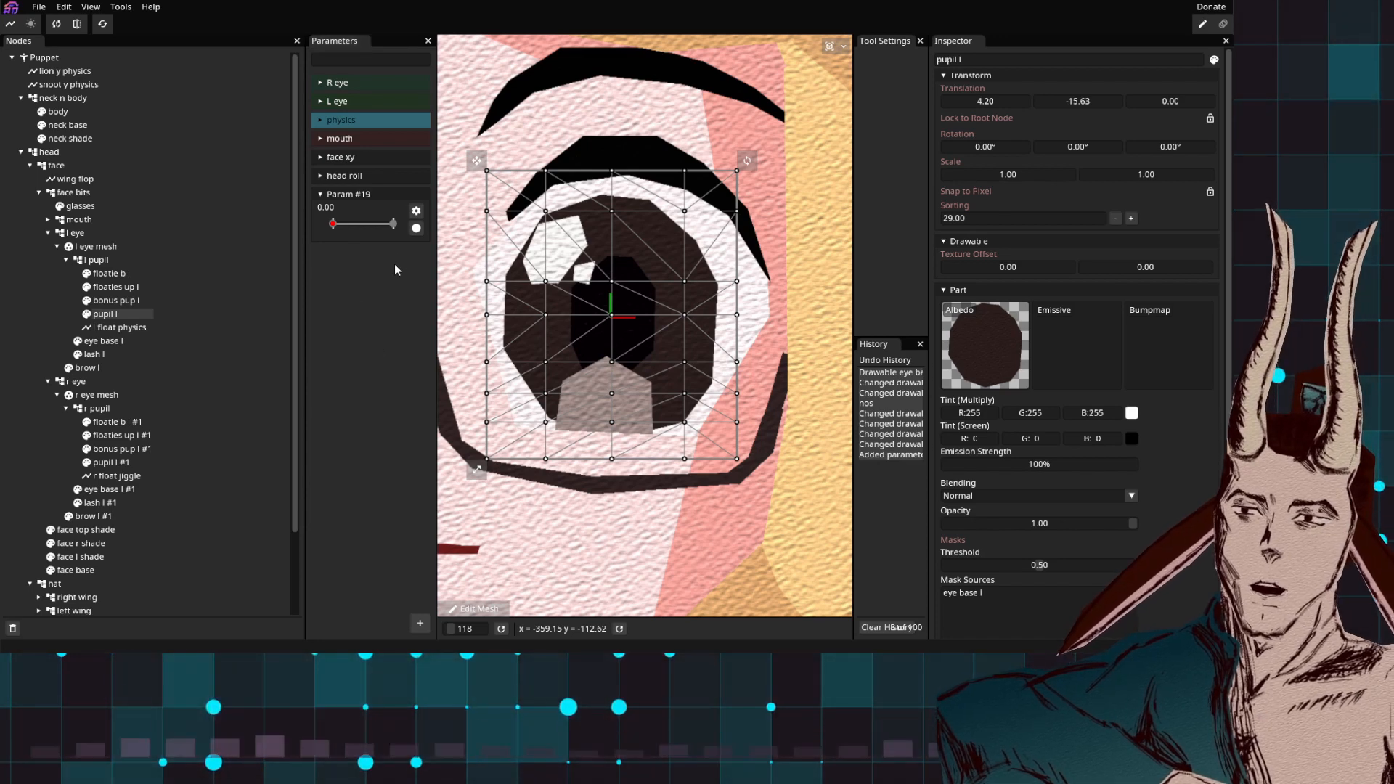
click(416, 228)
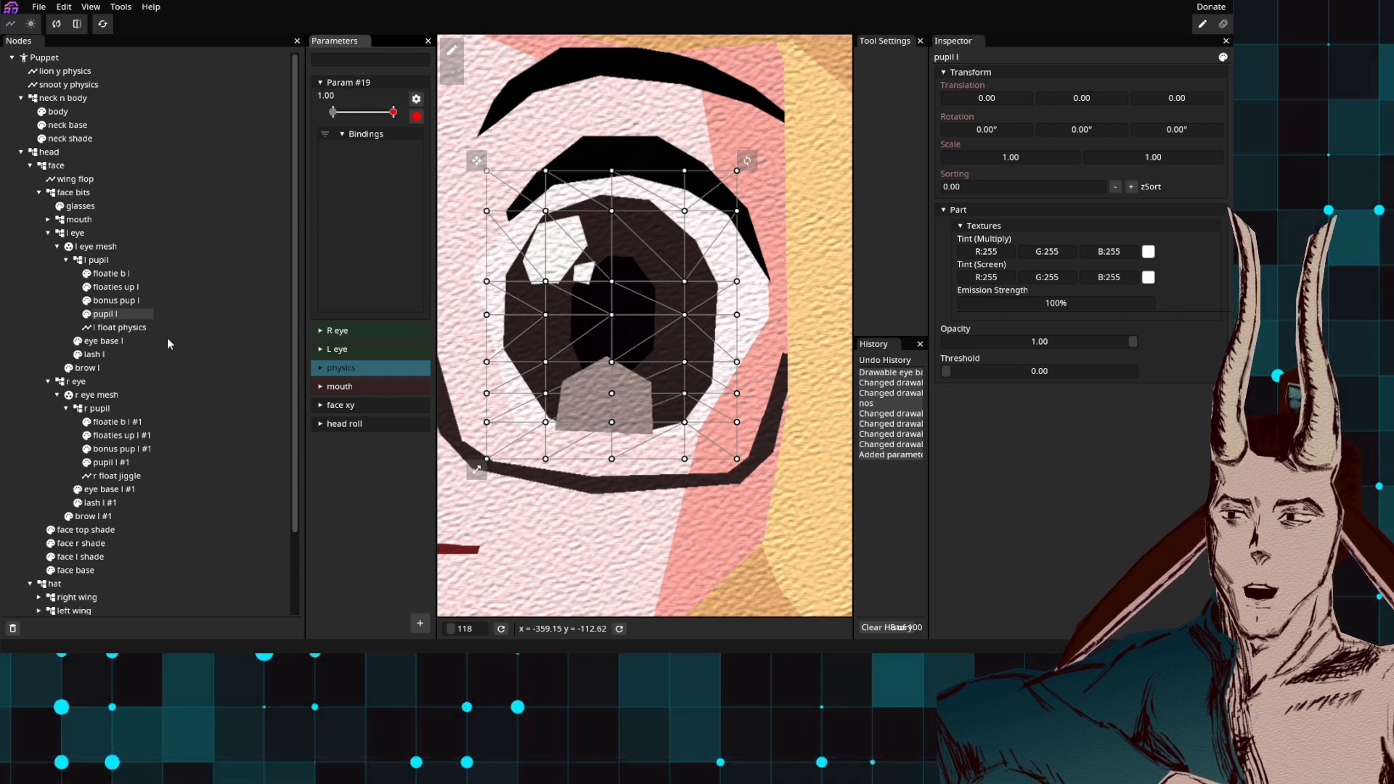
Step: Select eye base l and move its mesh's upper vertex rows down onto the third row
click(135, 345)
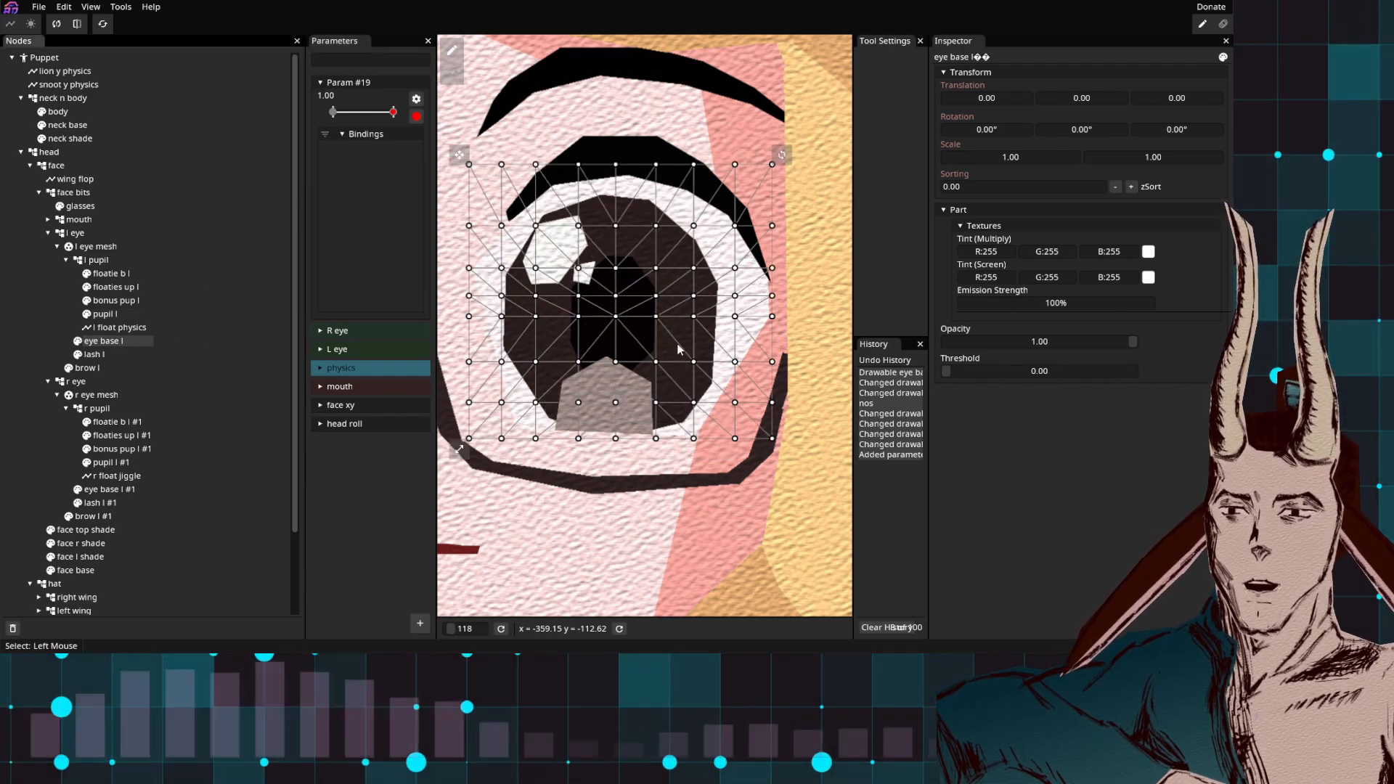
scroll(676, 405, up, 5)
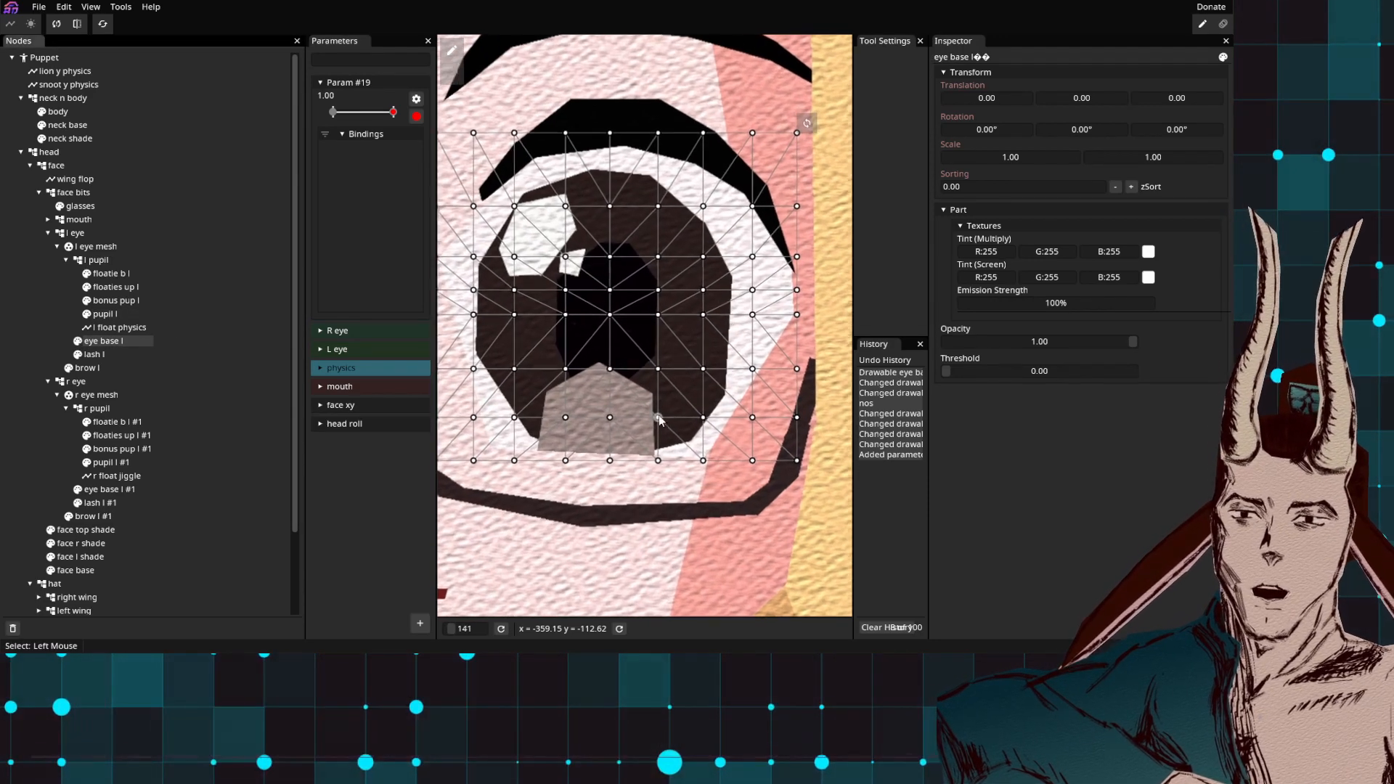
scroll(662, 453, down, 4)
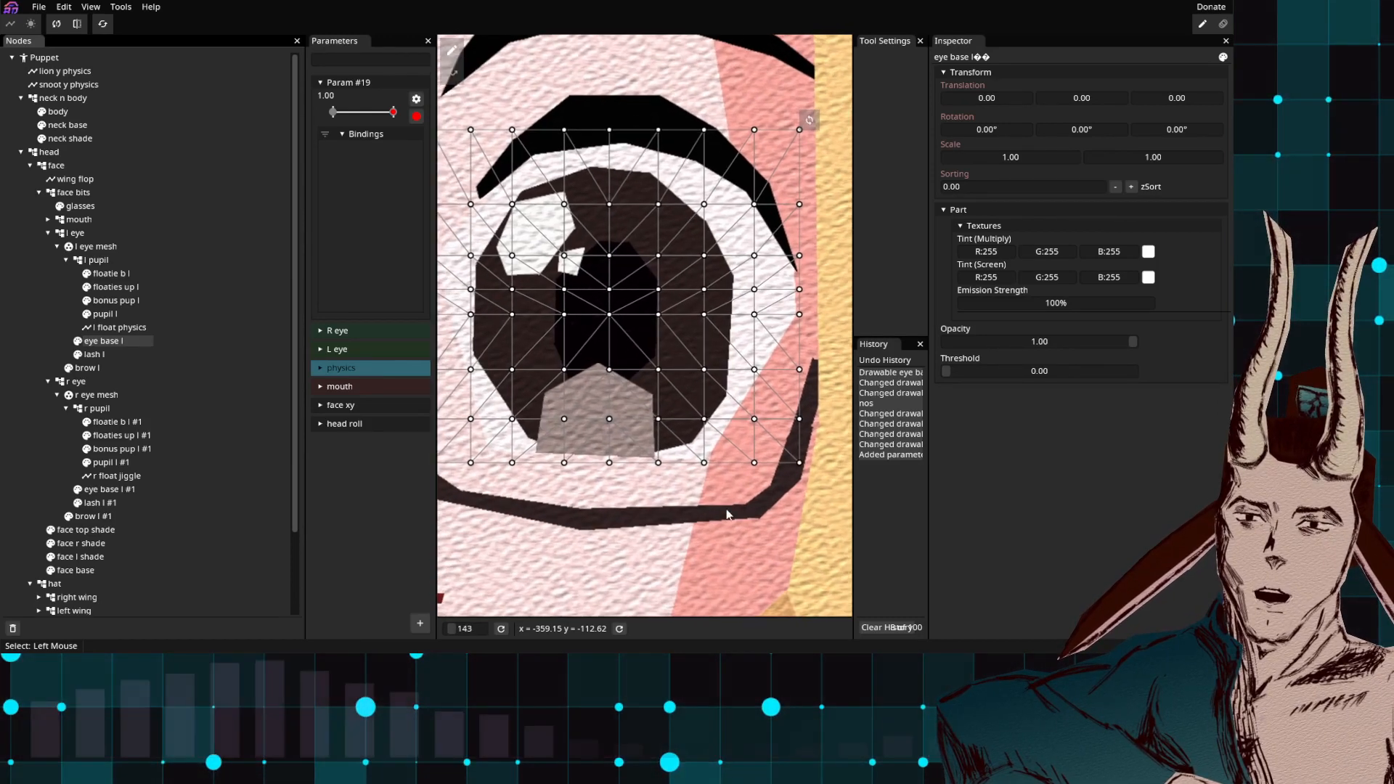
drag(637, 485, 678, 486)
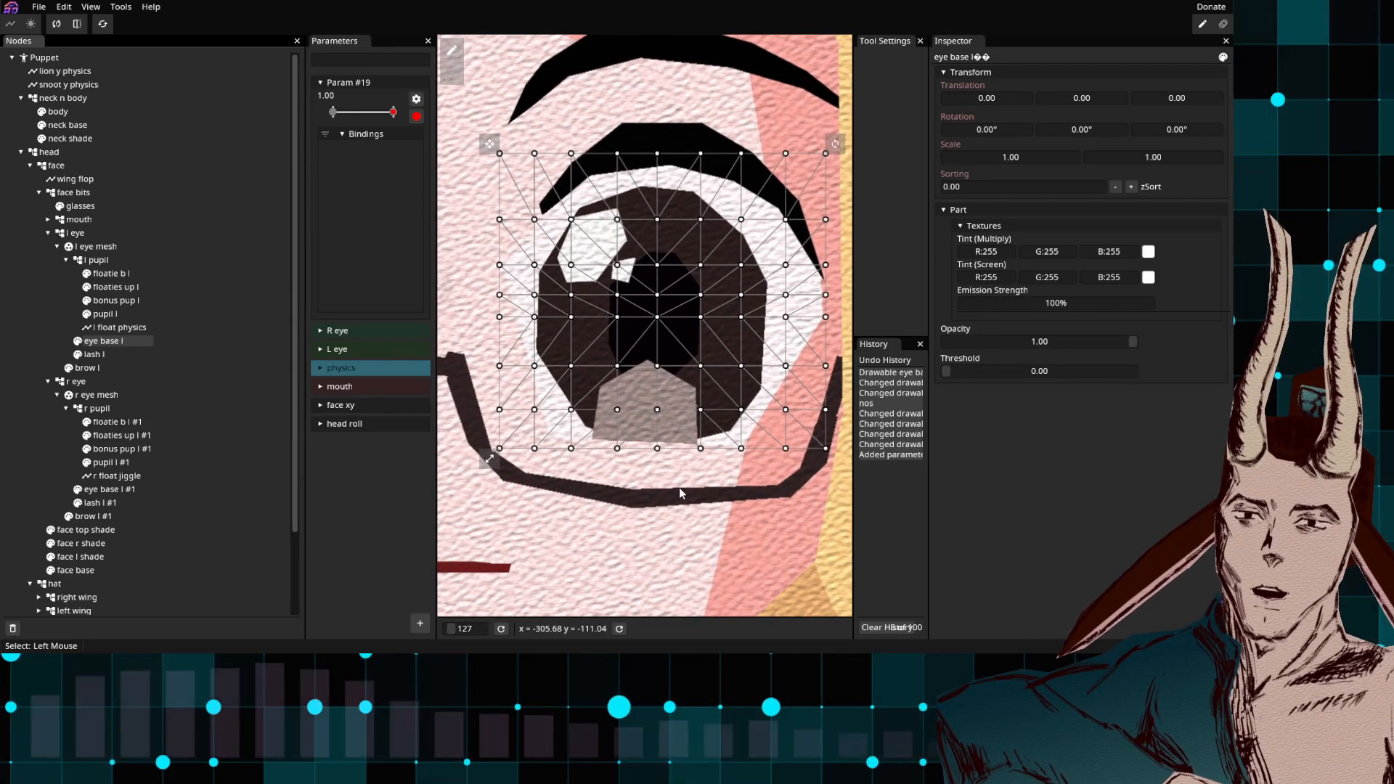
drag(473, 109, 838, 188)
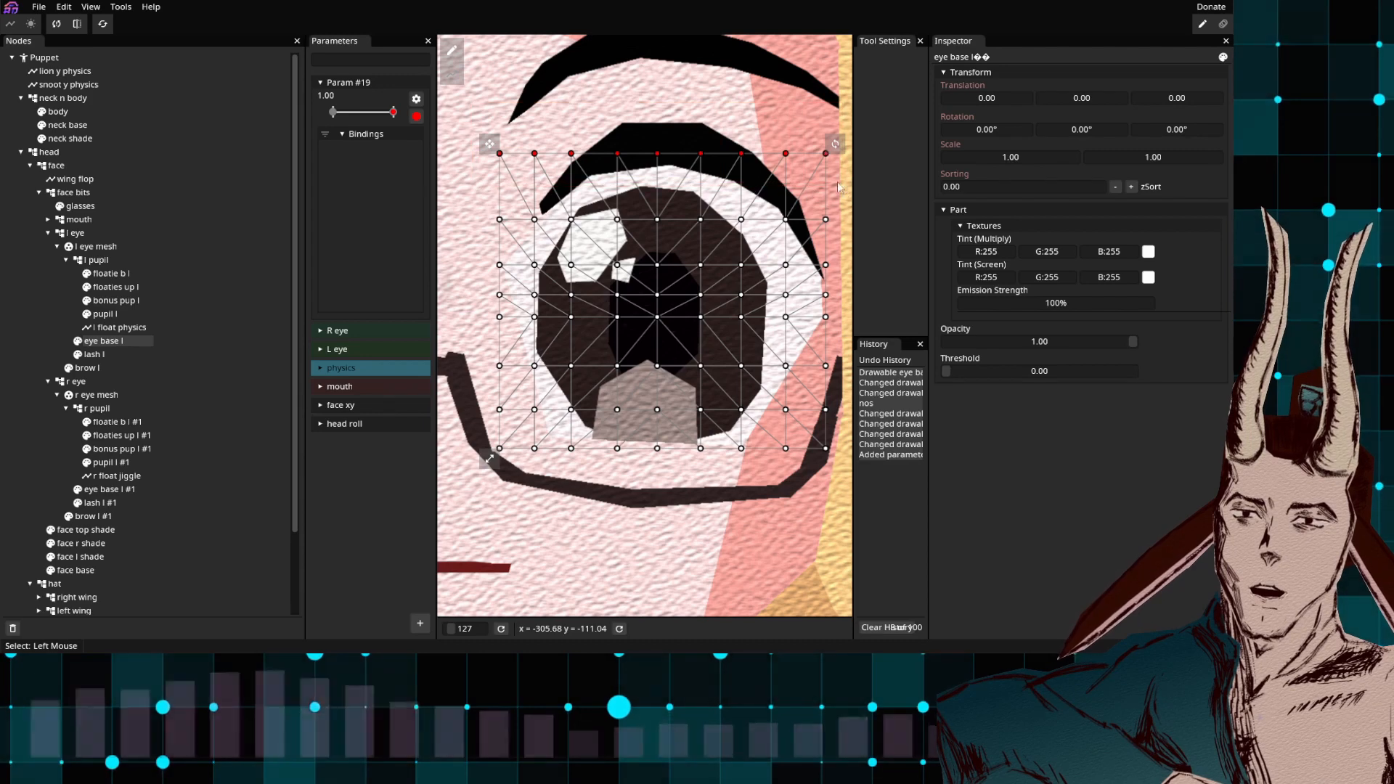
drag(709, 158, 695, 224)
drag(477, 165, 835, 244)
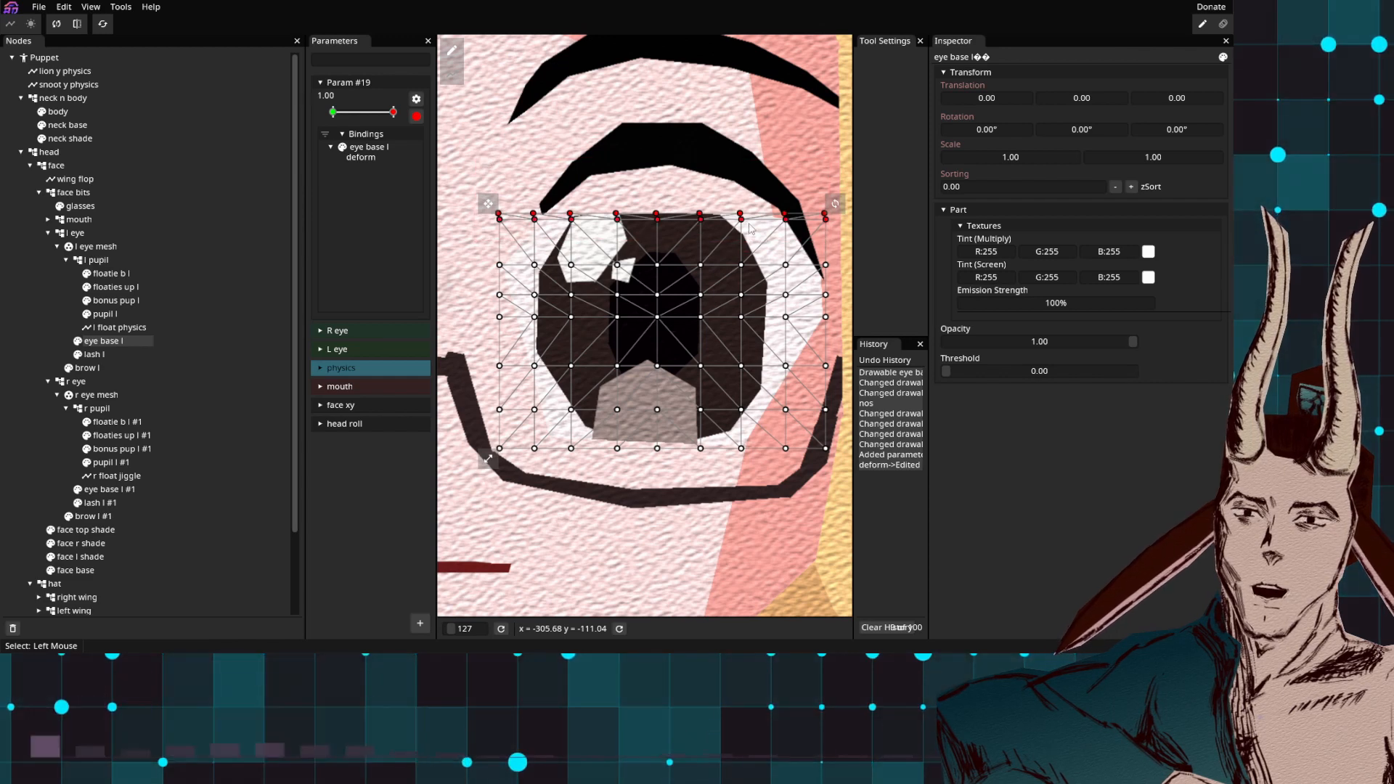
drag(733, 220, 739, 235)
drag(738, 265, 740, 269)
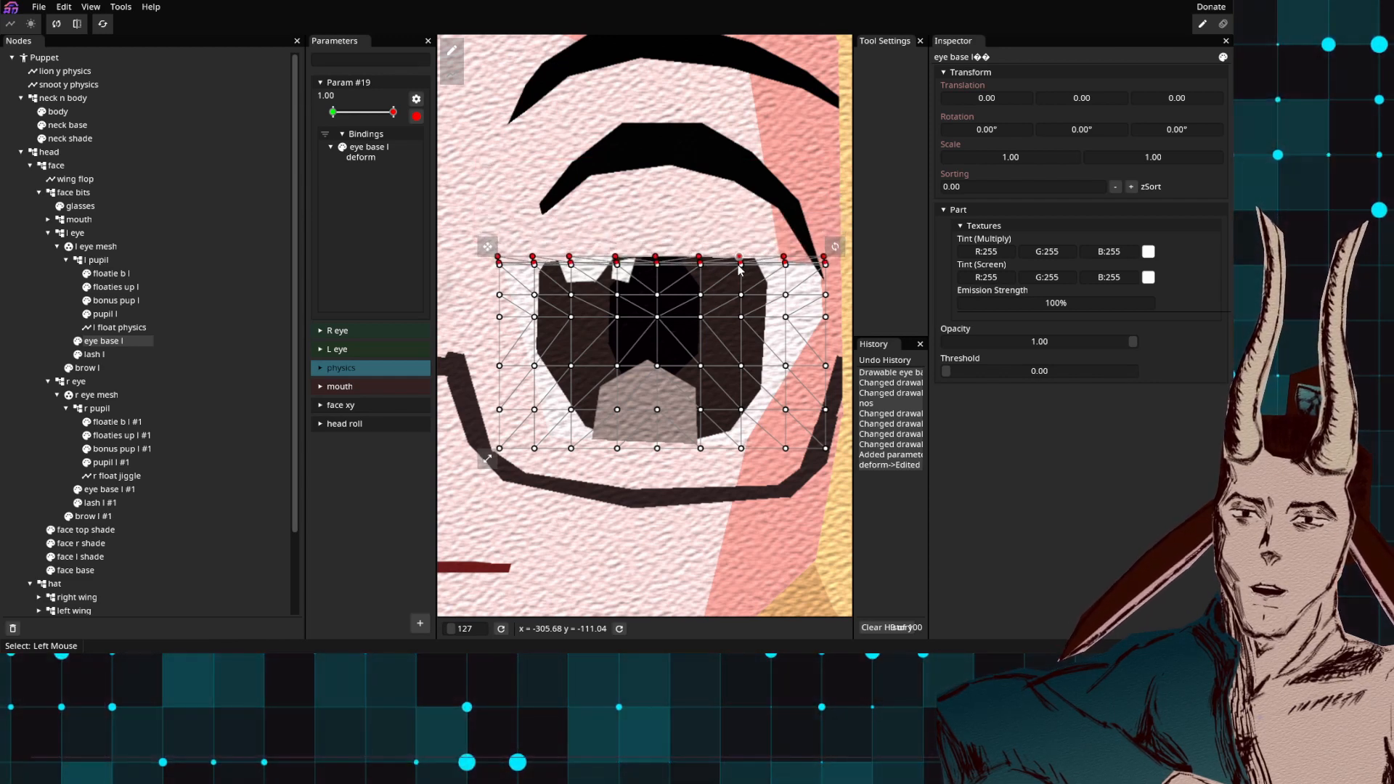
Step: Collapse the remaining eye base l vertex rows downward, row by row, until the eye white is a thin strip at the mesh's lower edge
drag(460, 195, 846, 287)
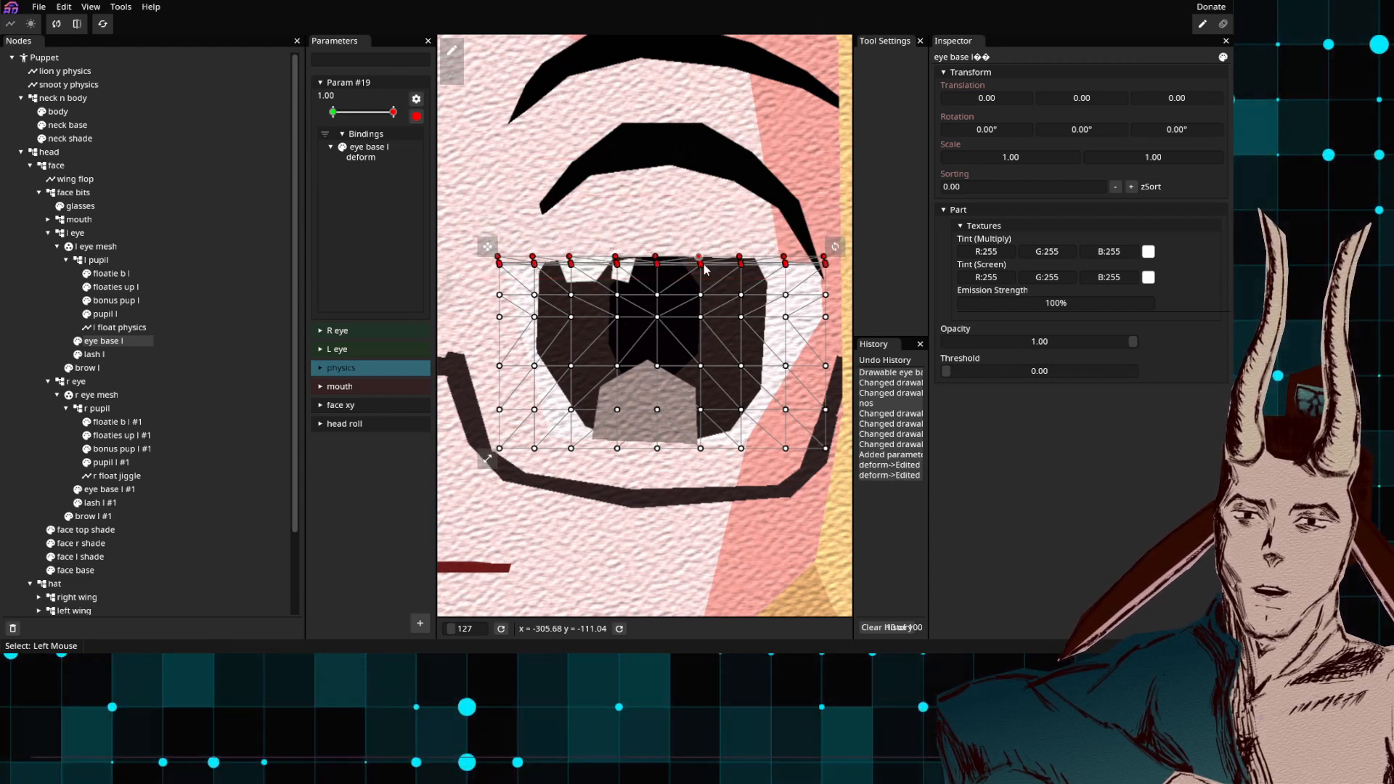
drag(704, 269, 701, 295)
mouse_move(459, 230)
mouse_down()
mouse_move(675, 292)
mouse_move(832, 317)
mouse_up()
drag(701, 297, 703, 319)
drag(474, 260, 832, 331)
drag(740, 316, 741, 365)
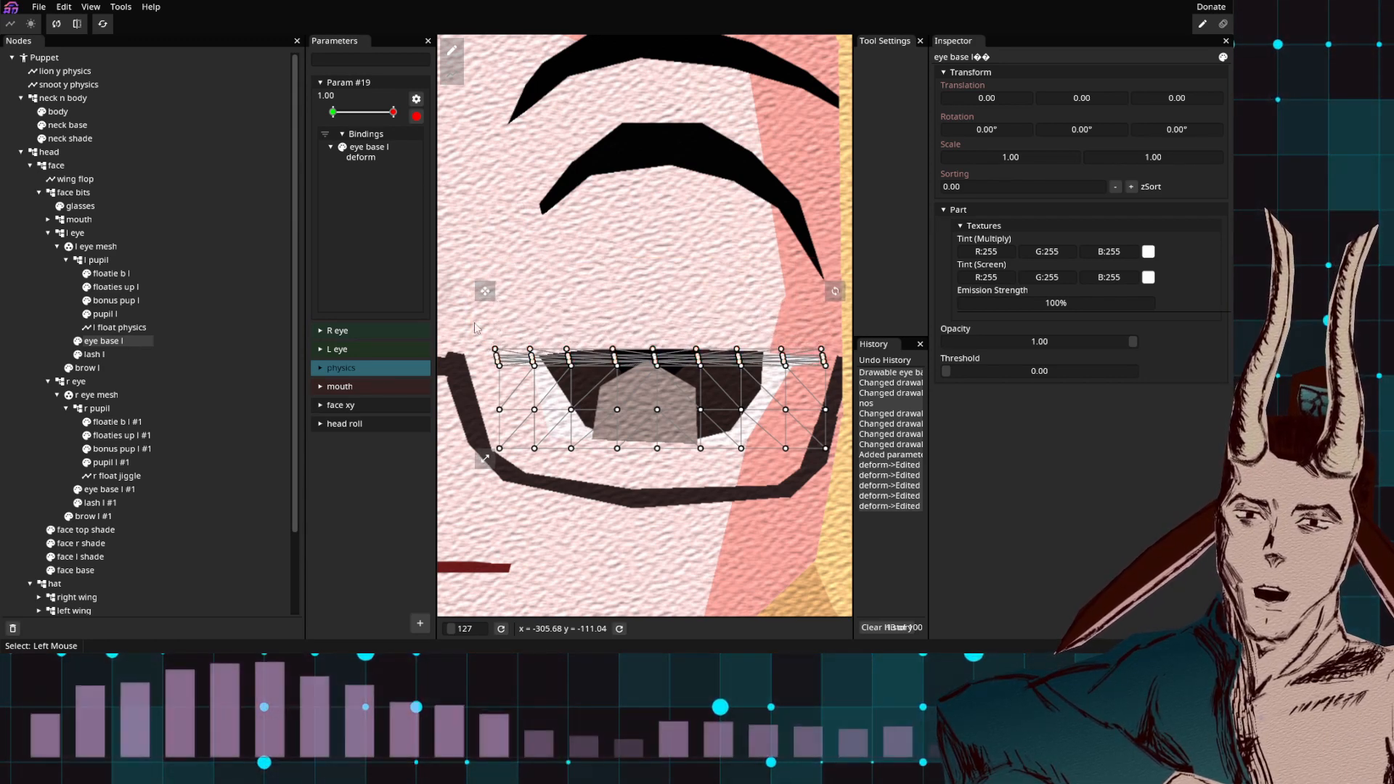
drag(460, 318, 823, 378)
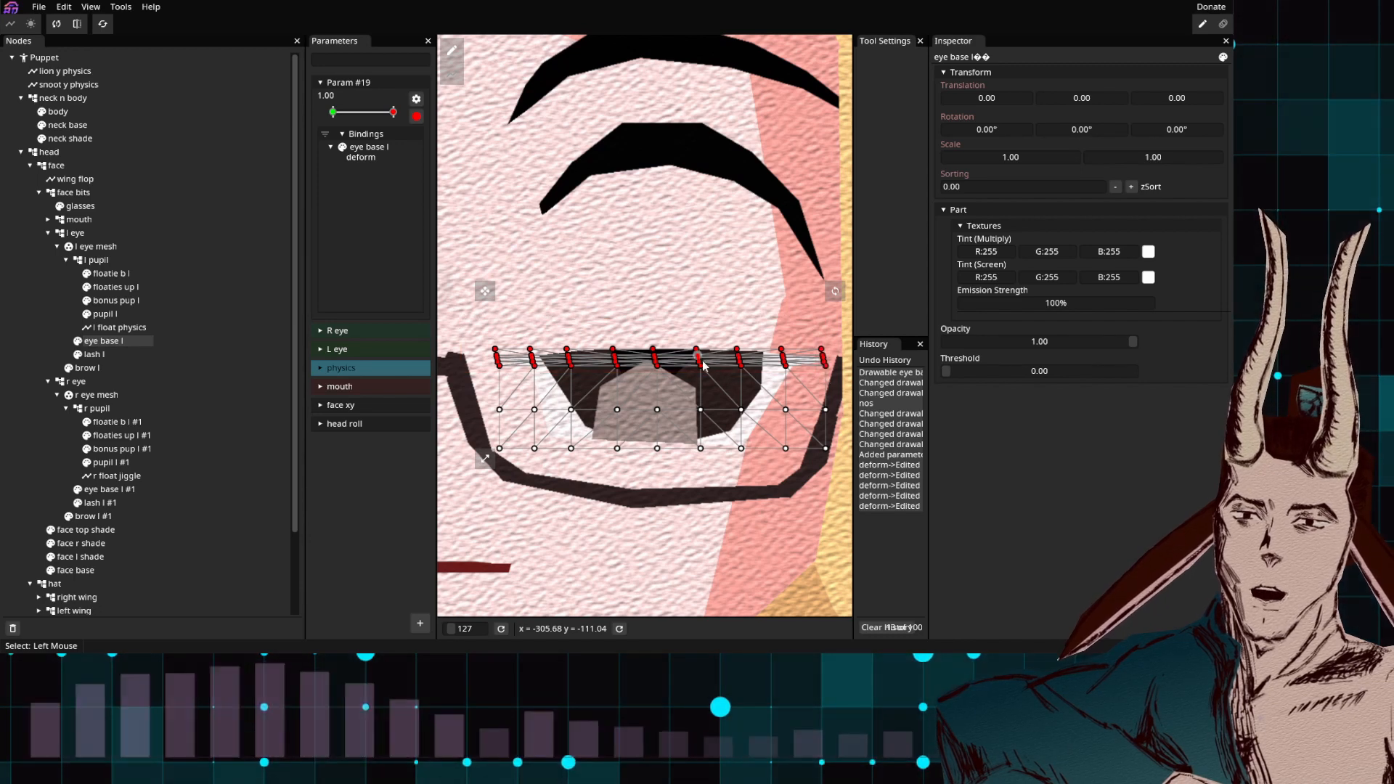
drag(699, 364, 701, 411)
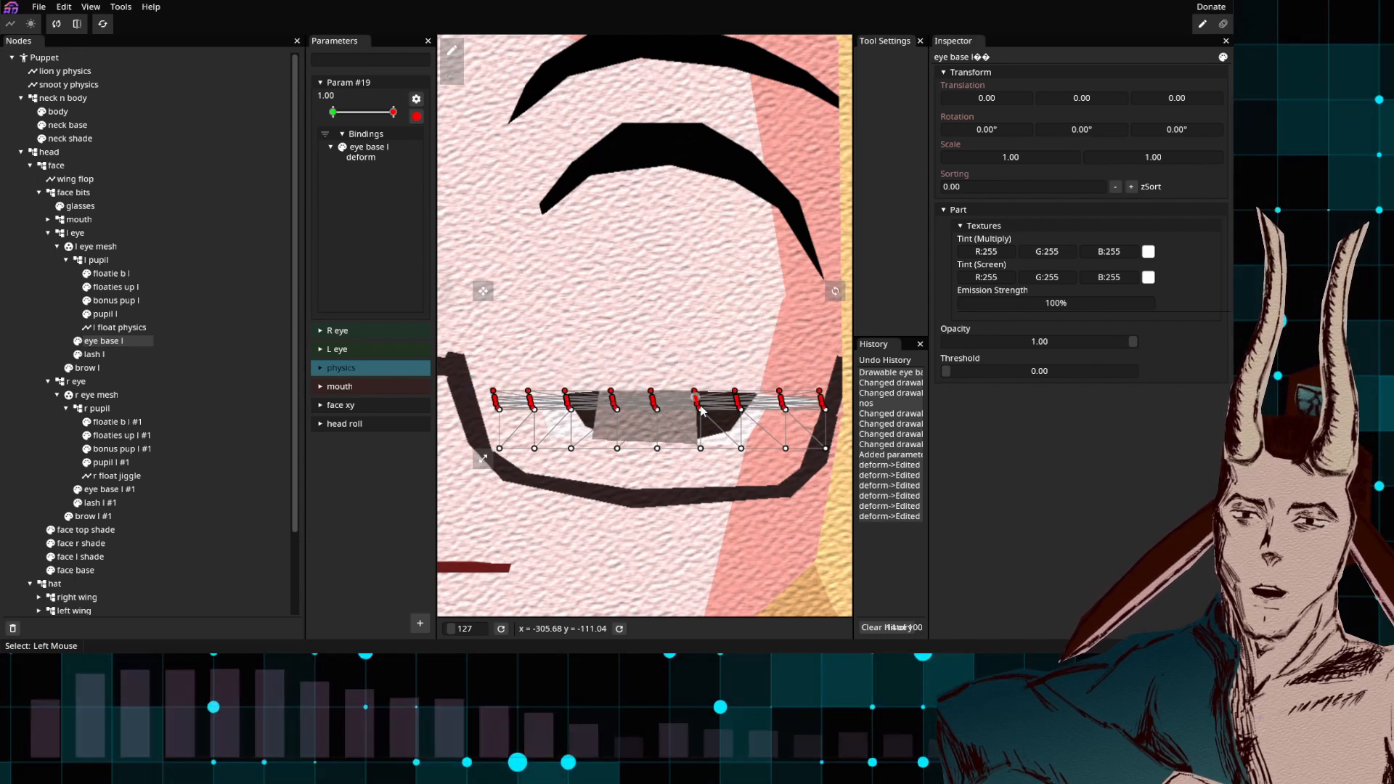
drag(479, 364, 739, 445)
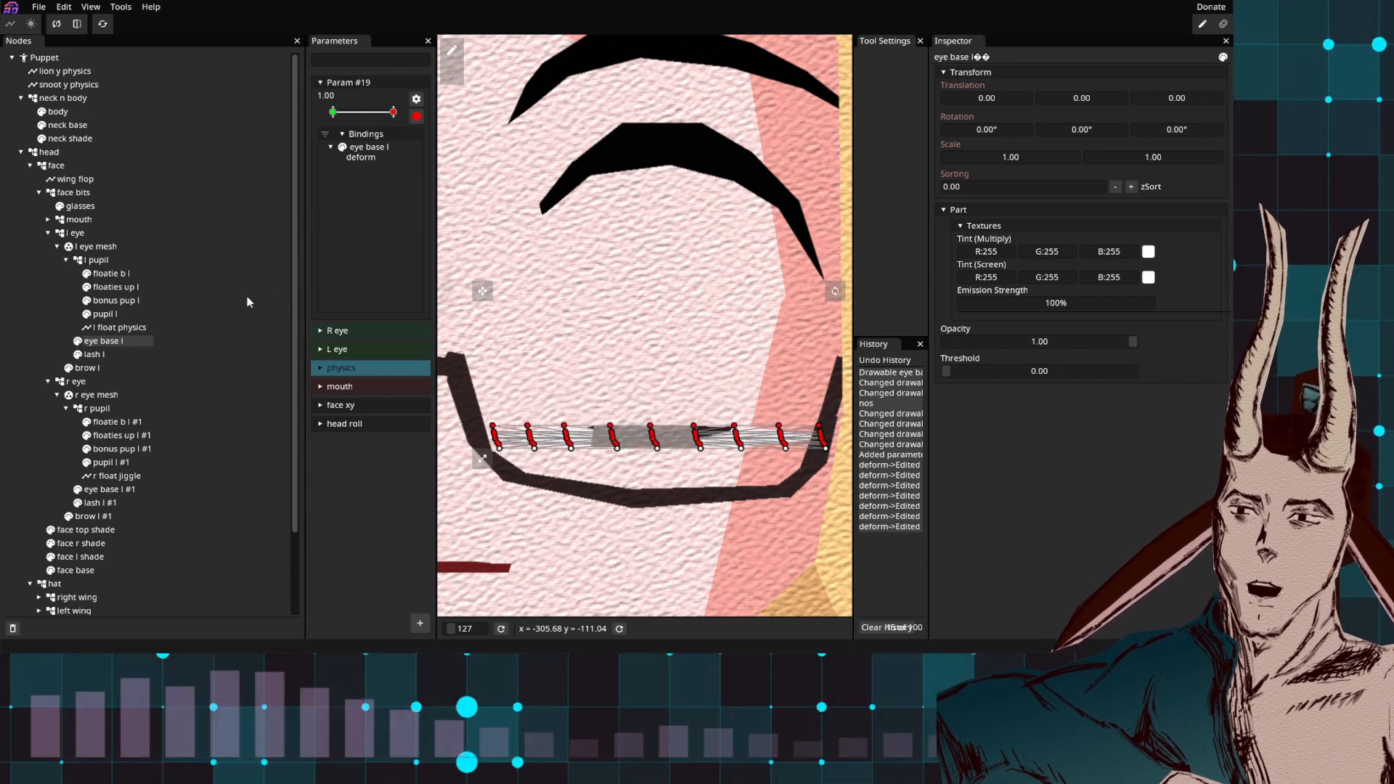
Step: Select lash l, lower it to translation X -10.22, Y 180.46, and save the puppet
click(109, 354)
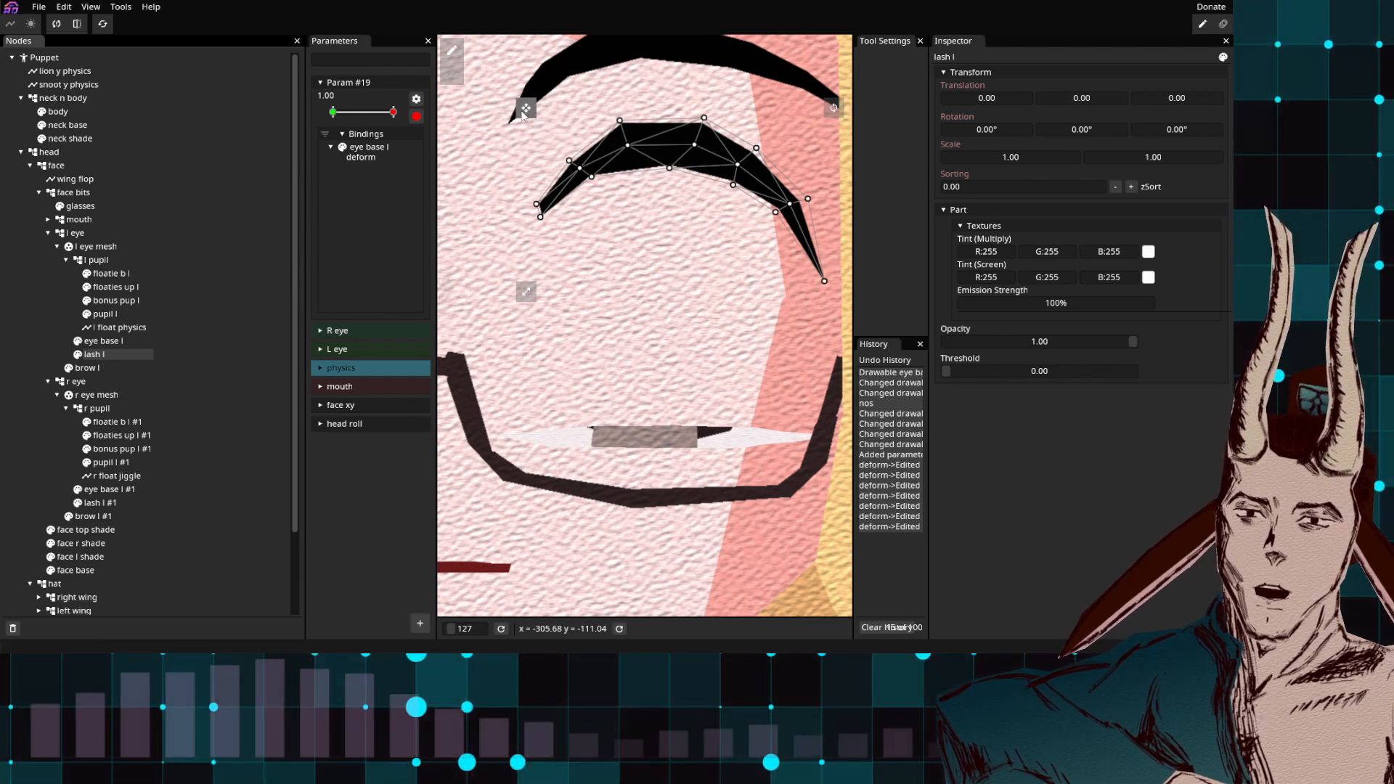
drag(1066, 95, 1177, 102)
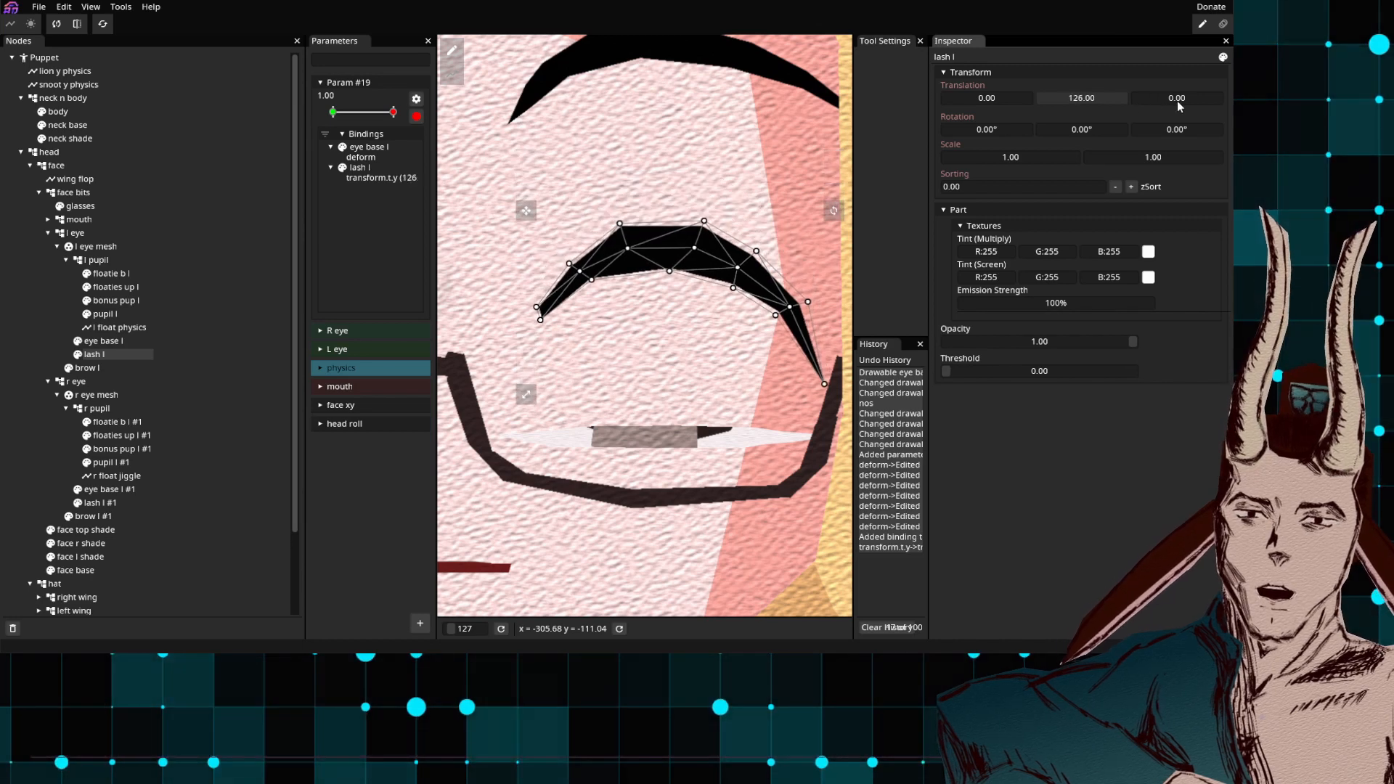
drag(1068, 98, 1091, 99)
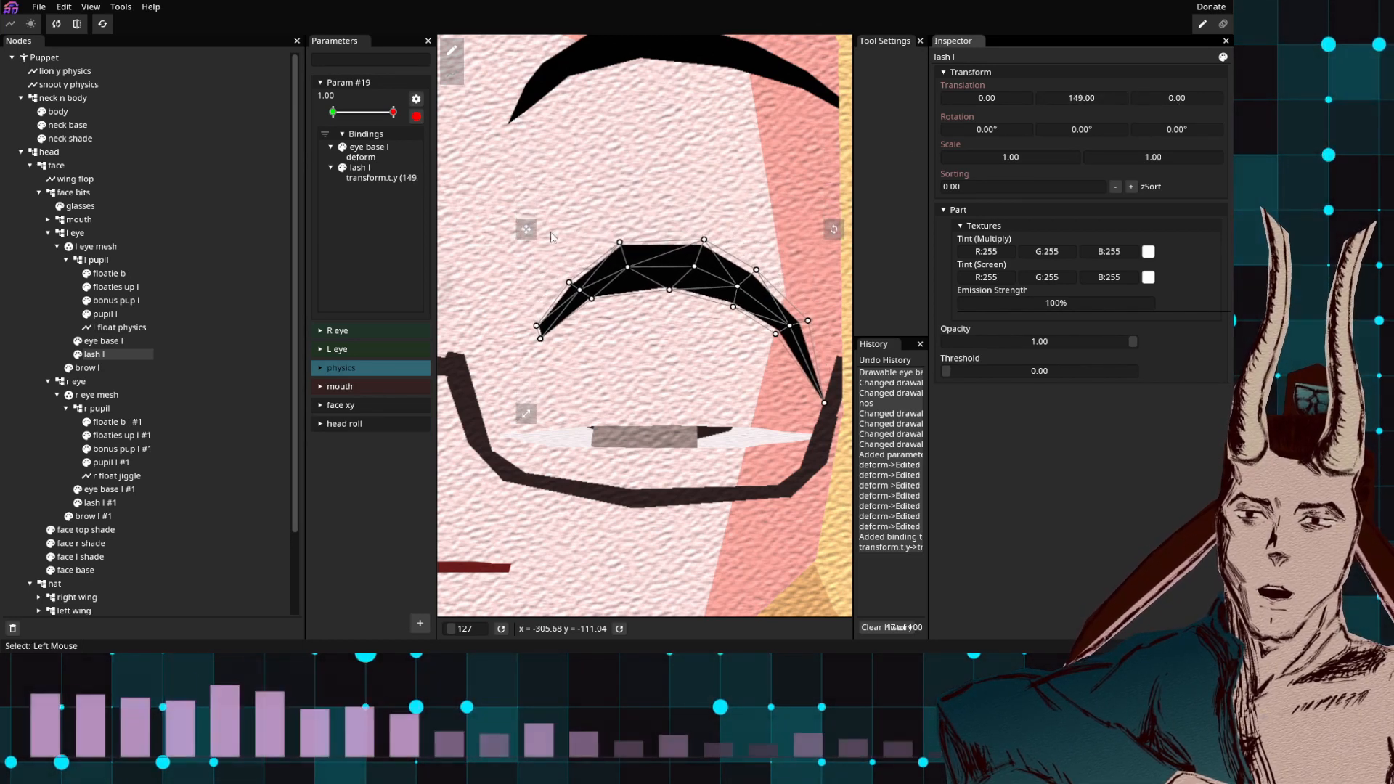
drag(527, 231, 522, 258)
key(ctrl+s)
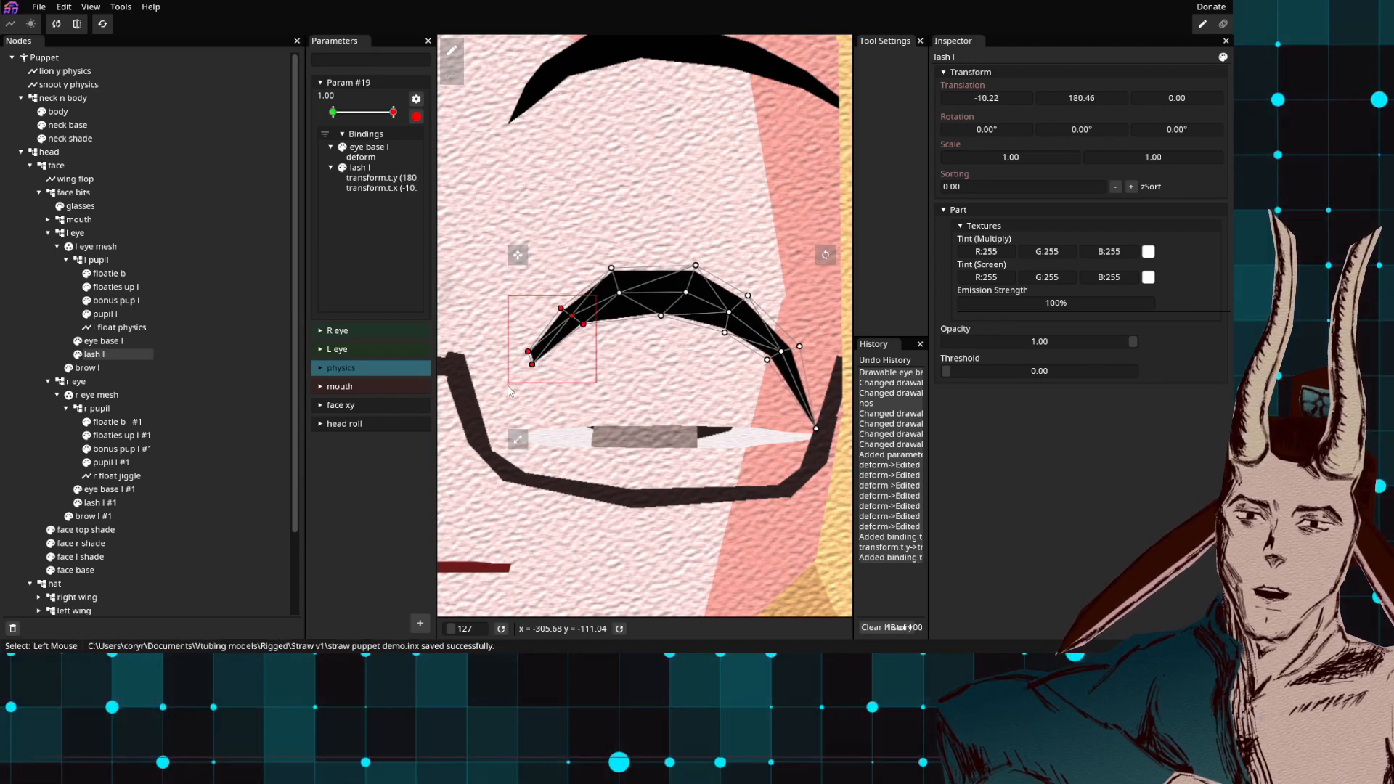
Step: Flatten the lash l mesh by raising both ends, and lower the lash over the collapsed eye to translation X -18.09, Y 346.39
drag(532, 373, 508, 305)
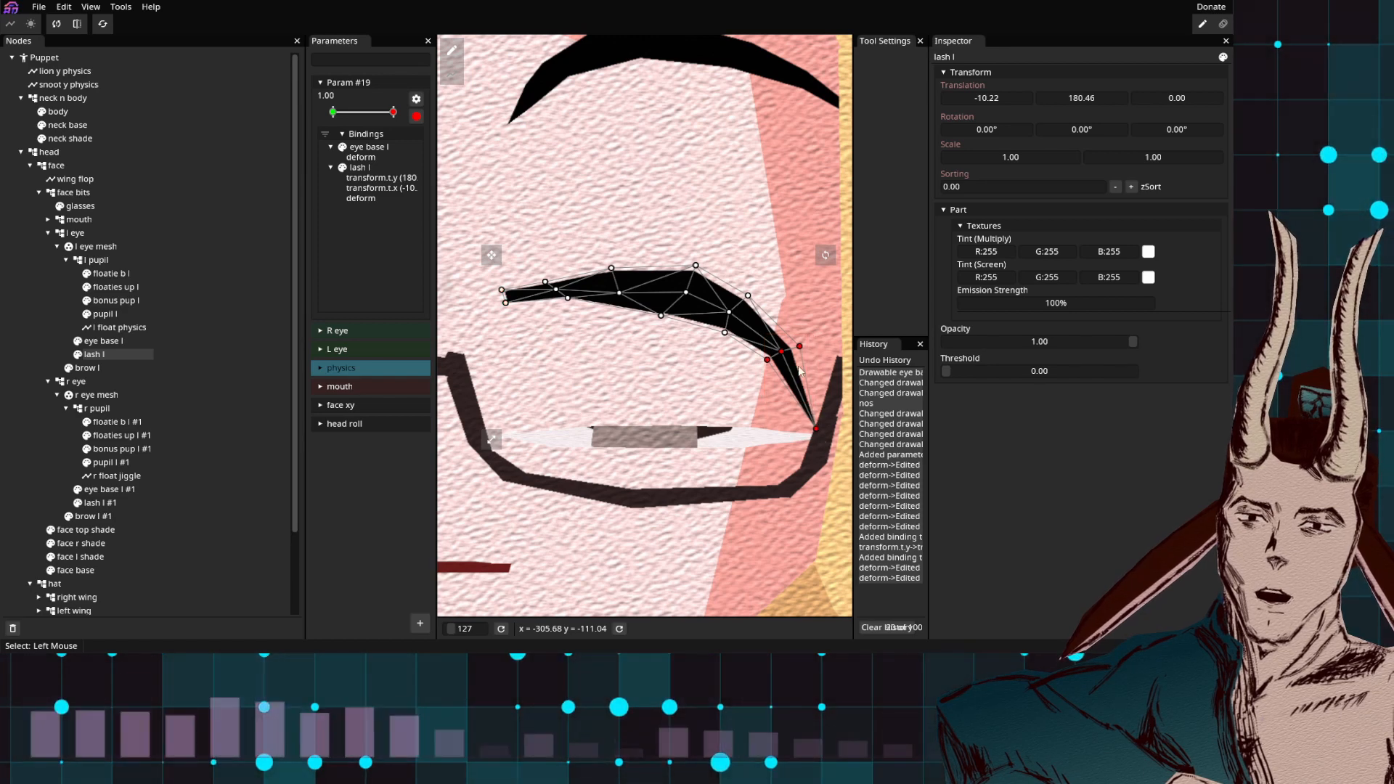
drag(799, 370, 755, 283)
click(749, 291)
drag(830, 394, 835, 326)
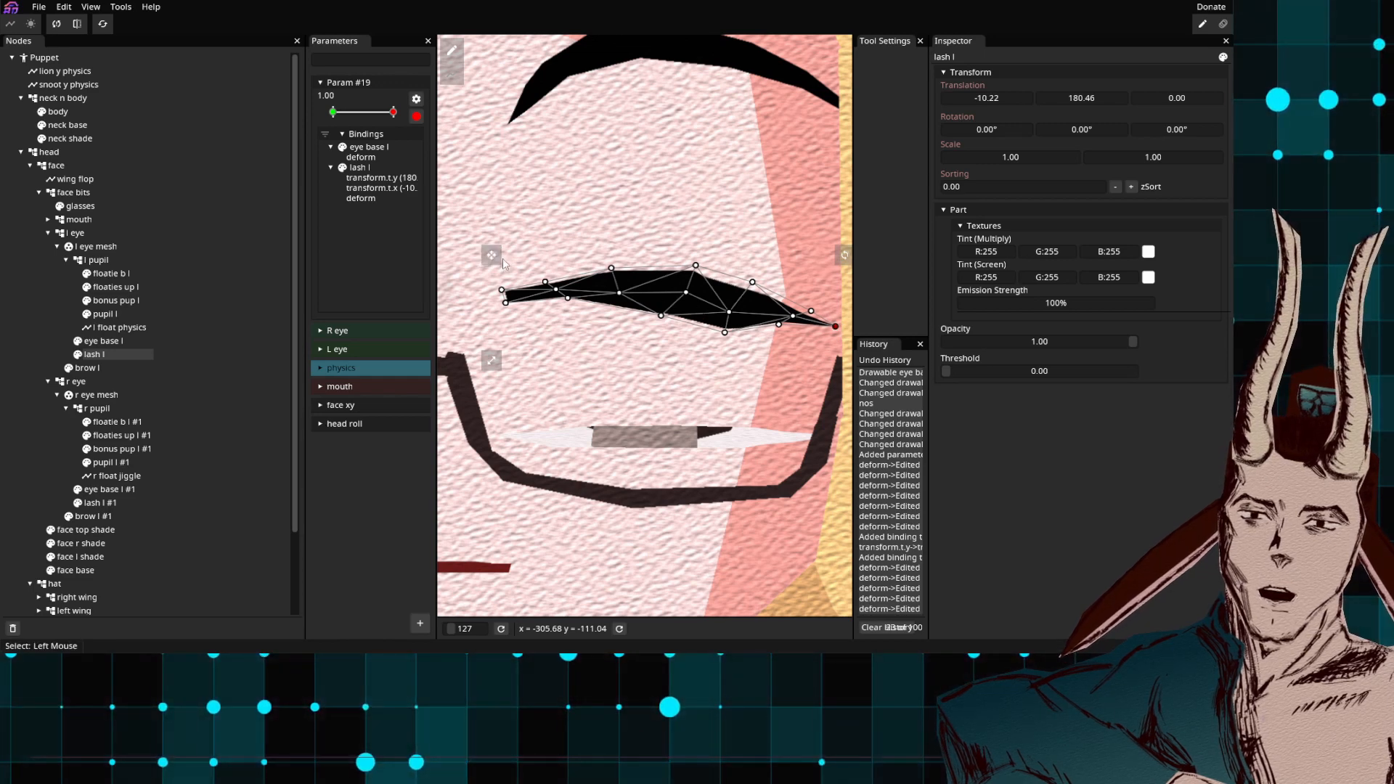
drag(492, 255, 492, 396)
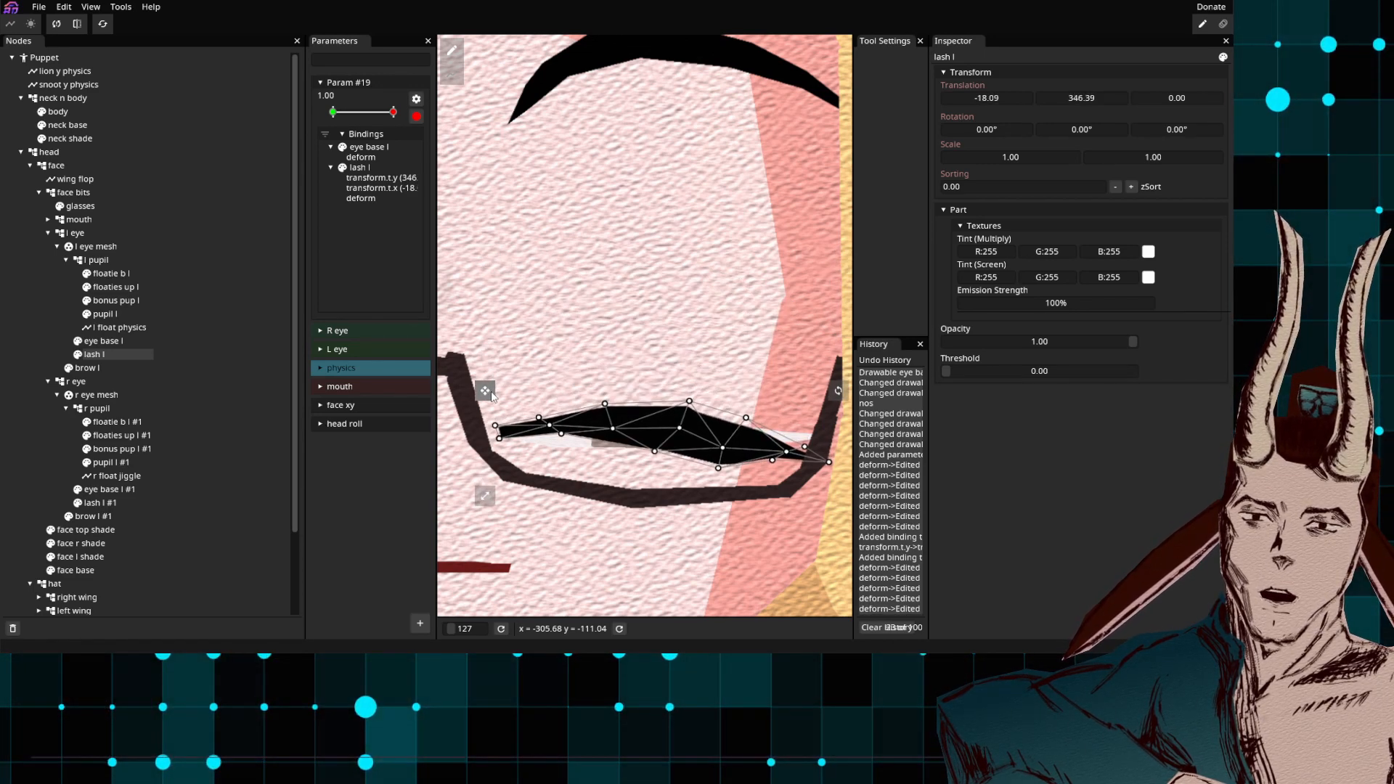
drag(795, 448, 832, 434)
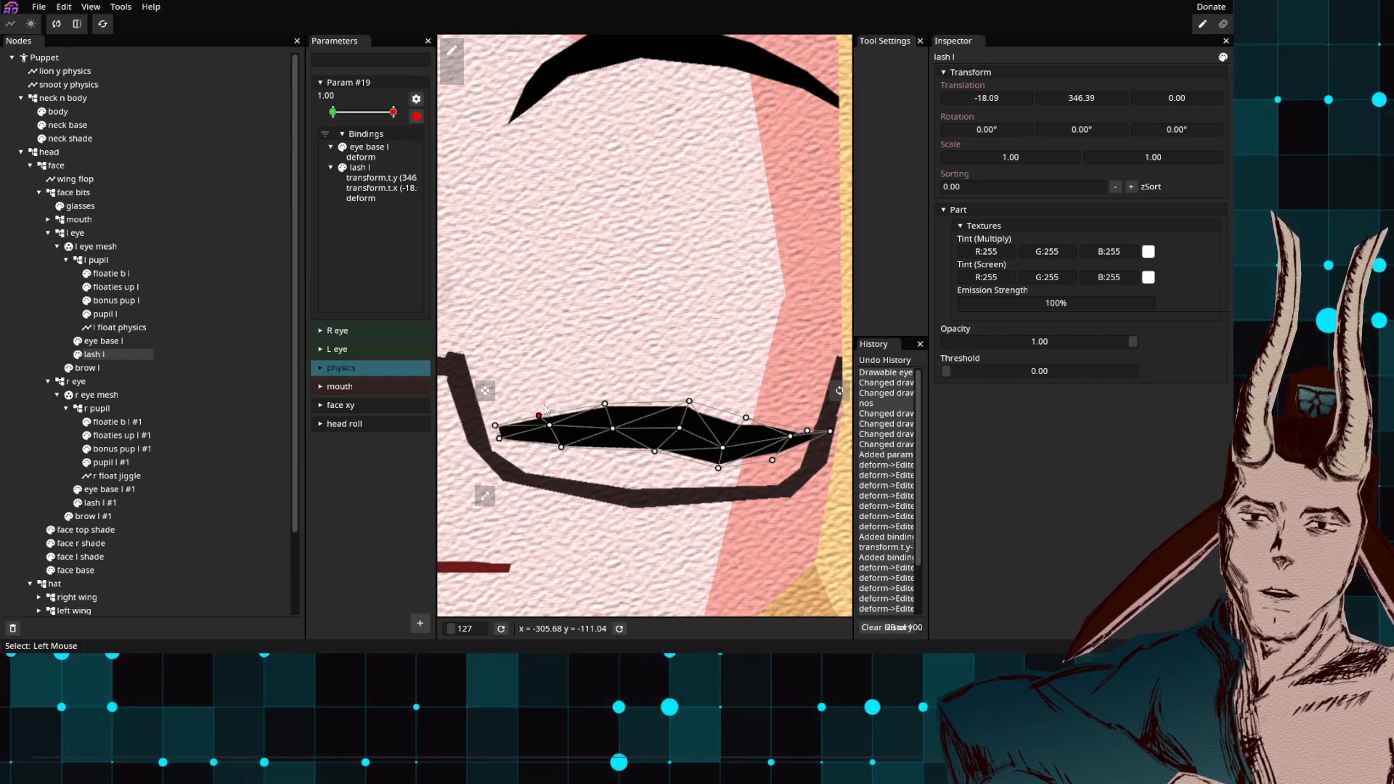
Step: Set l eye mesh's Y translation to -106 at parameter value 1, then disarm the parameter and return it to 0
click(108, 256)
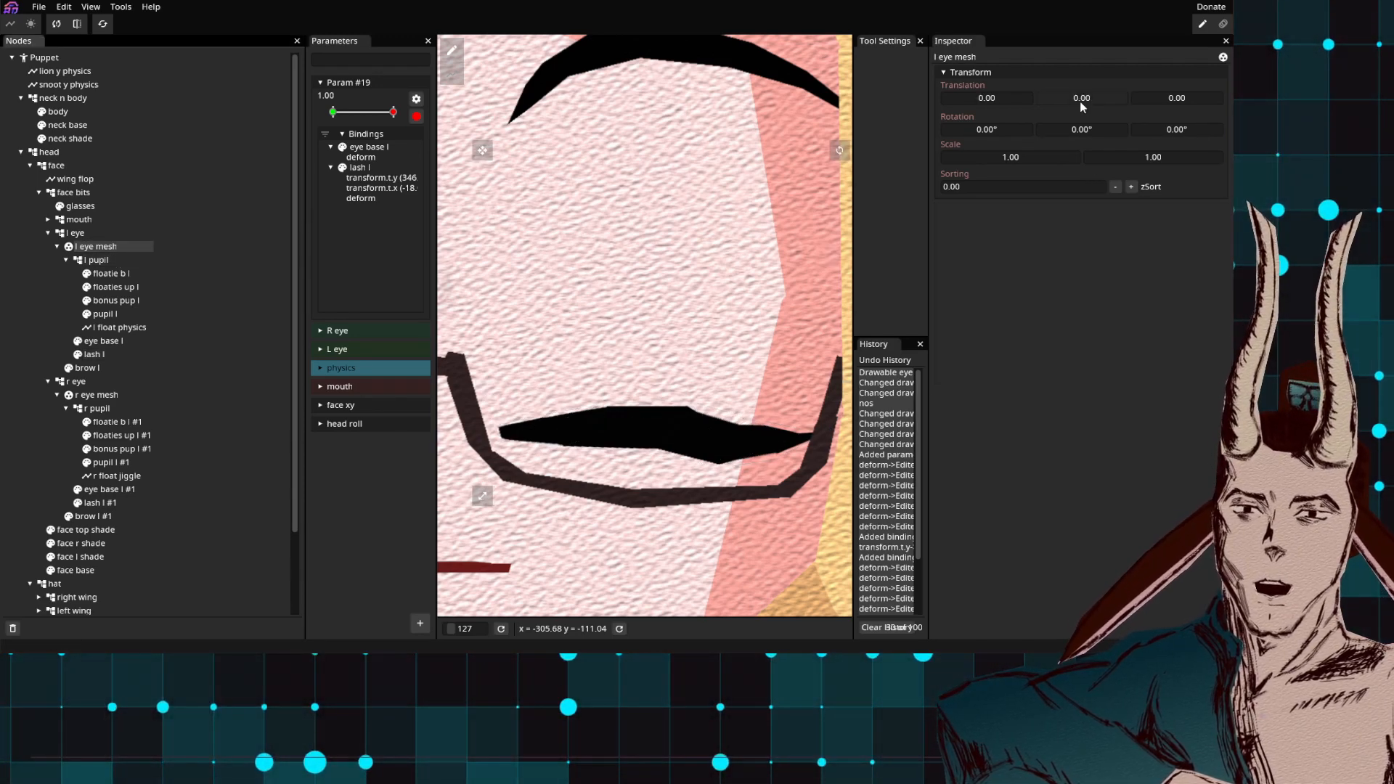
drag(1083, 102, 1015, 110)
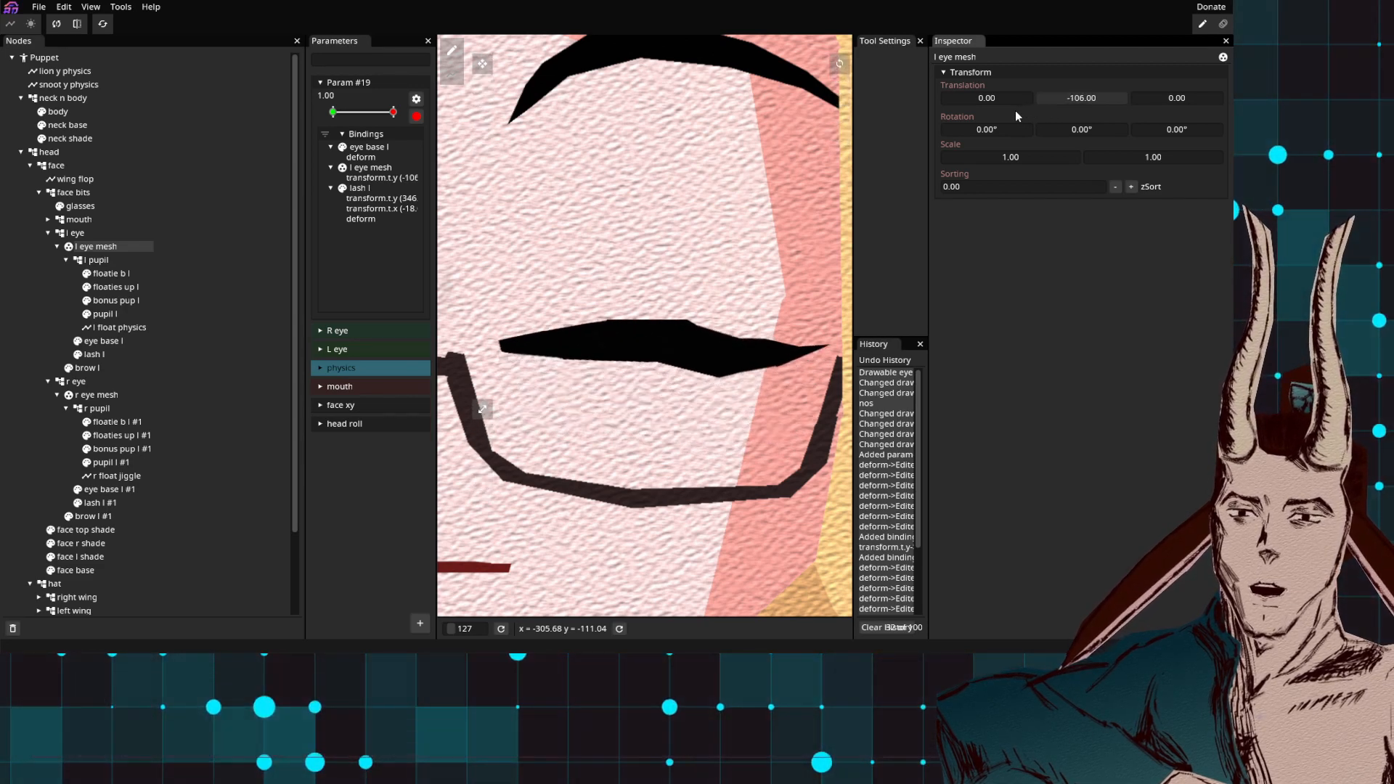
click(416, 116)
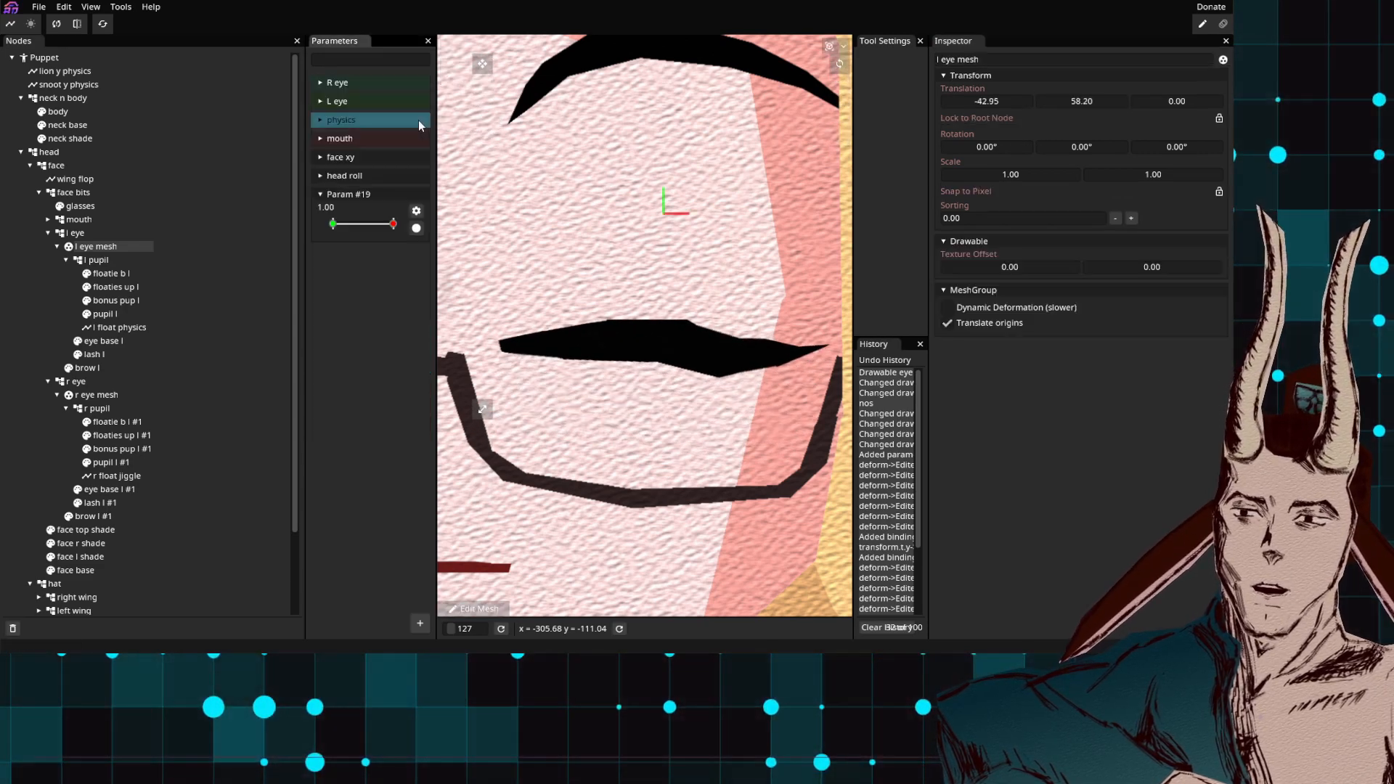
mouse_move(359, 226)
mouse_down()
mouse_move(330, 231)
mouse_move(412, 239)
mouse_move(333, 233)
mouse_up()
Step: Add a 2D parameter ranging from -1 to +1, arm it for editing, and select its keypoint at -1, 0
scroll(622, 296, down, 5)
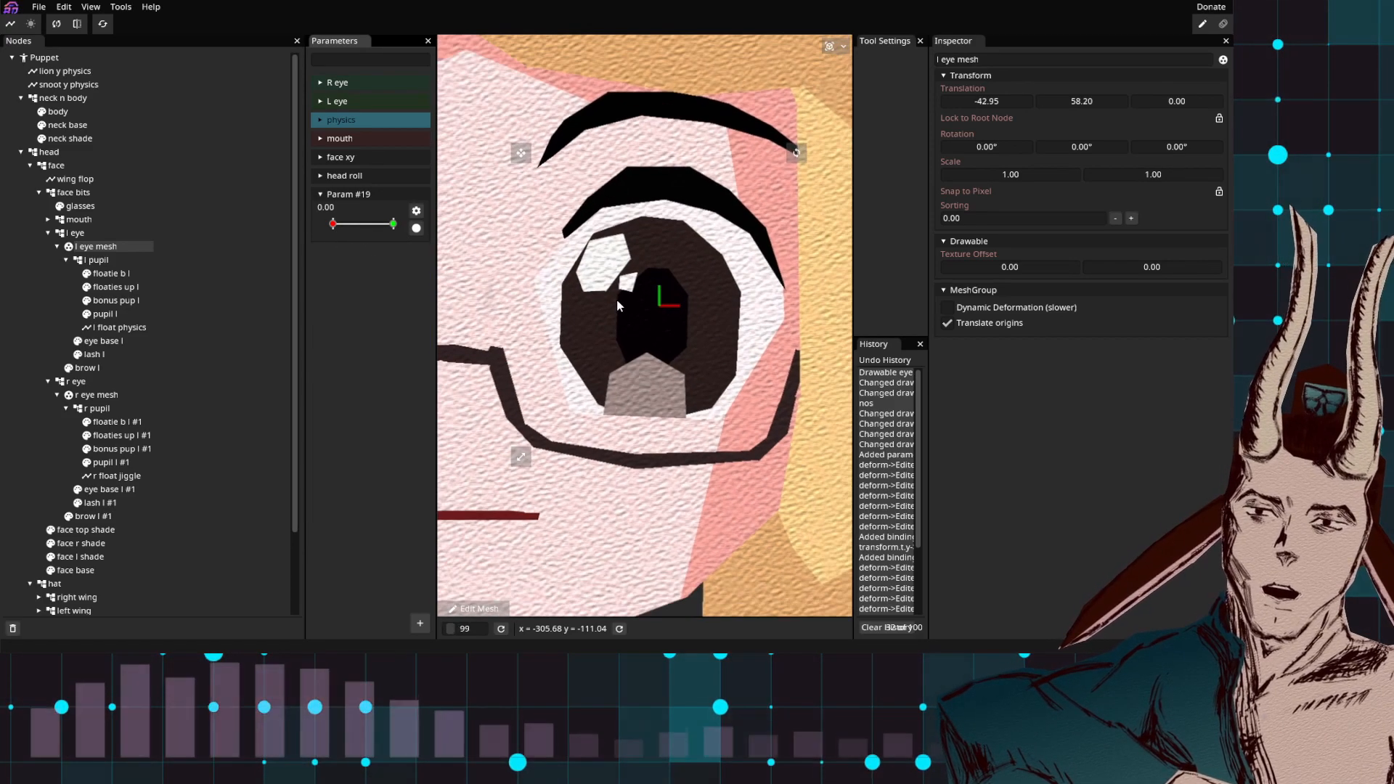
scroll(622, 296, down, 4)
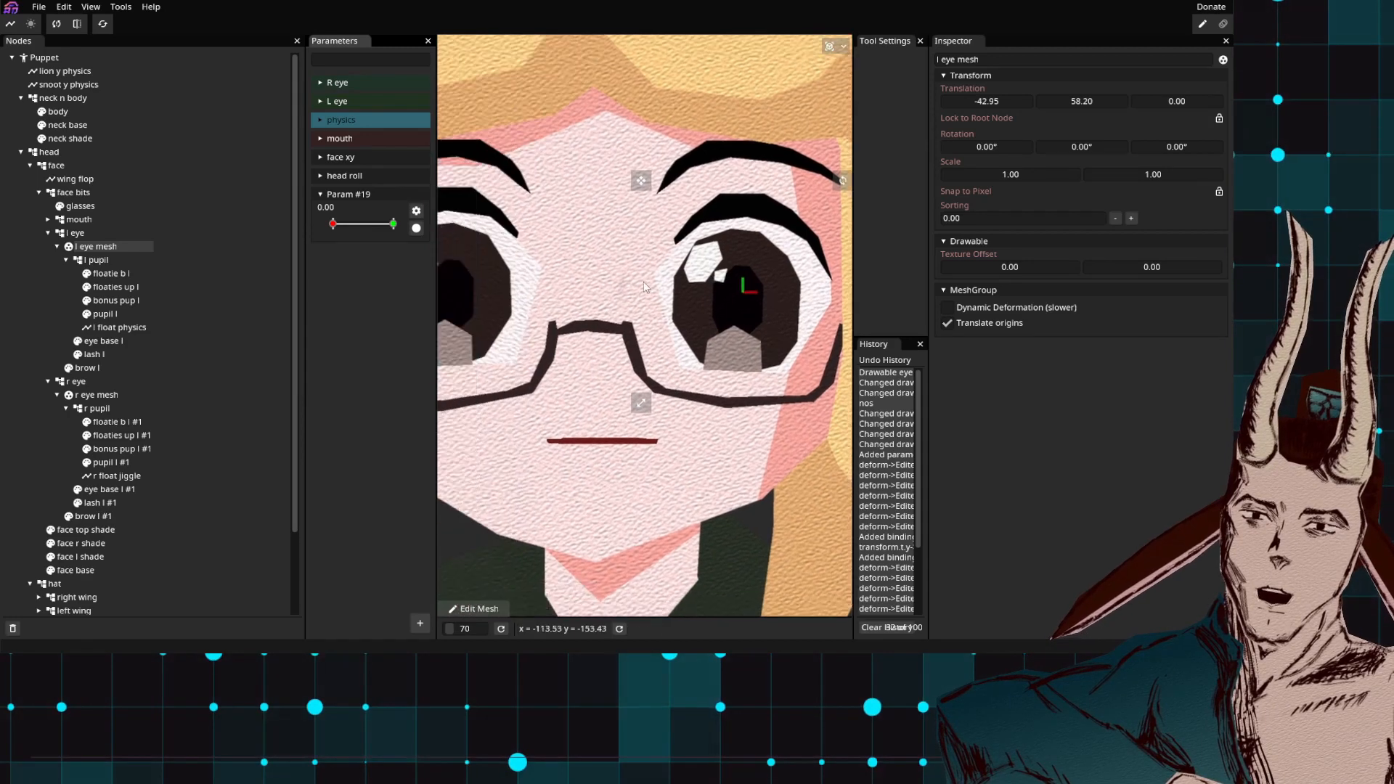
scroll(723, 254, down, 2)
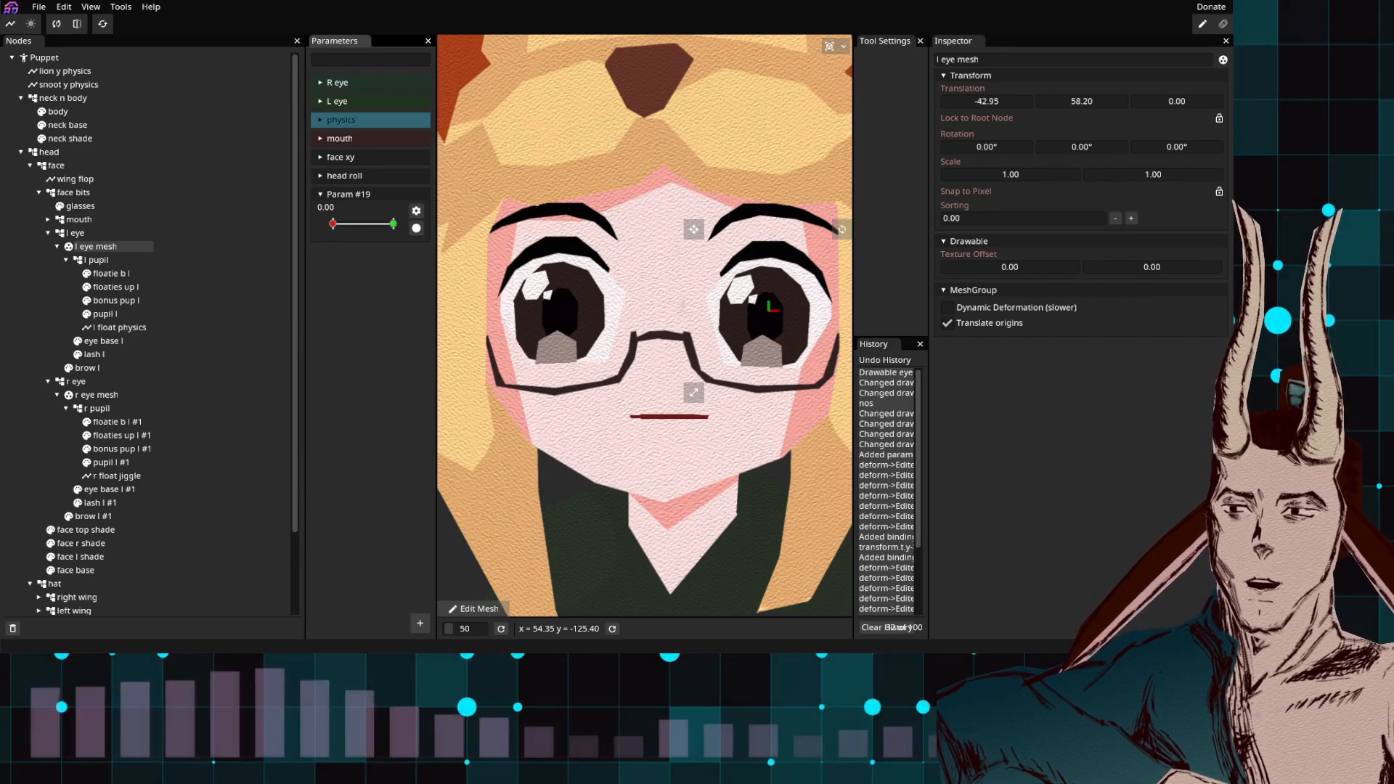
scroll(646, 329, down, 4)
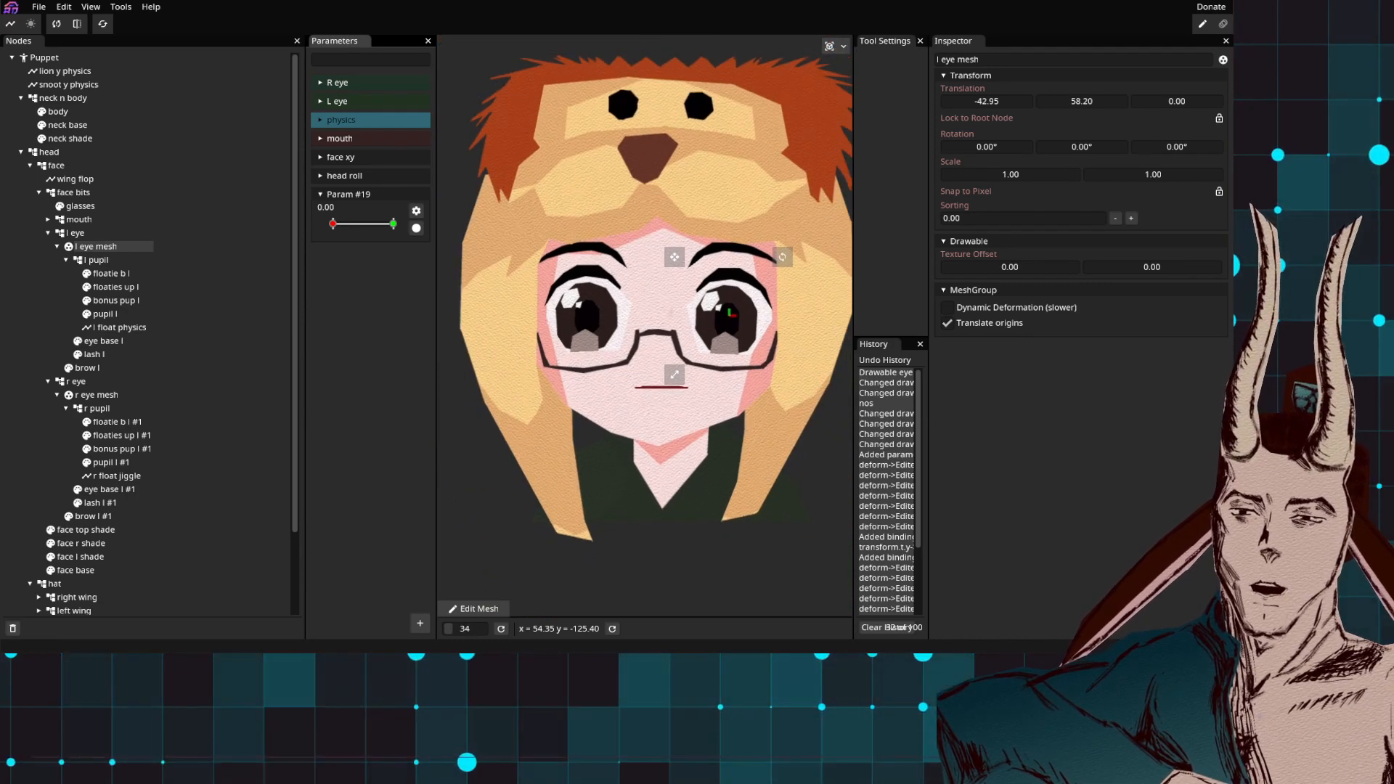
click(420, 622)
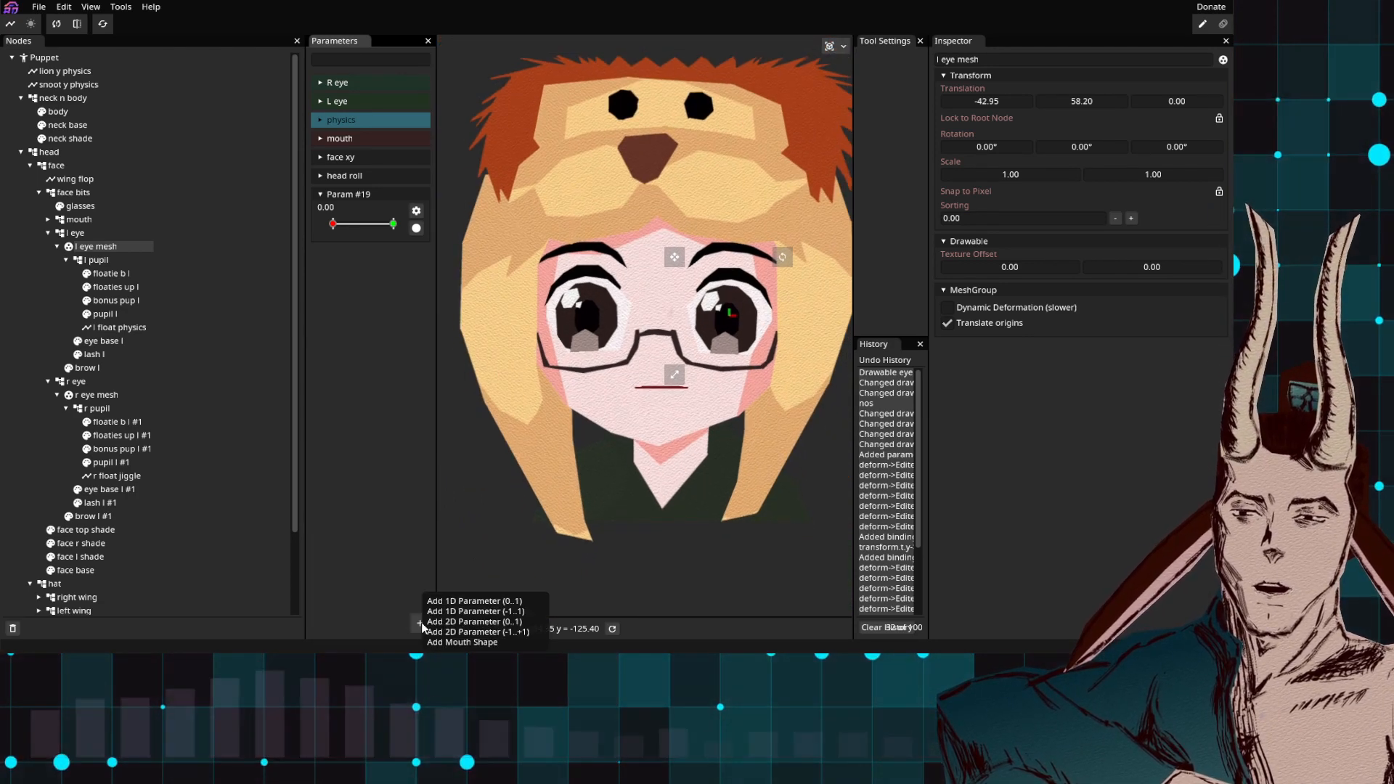
click(513, 632)
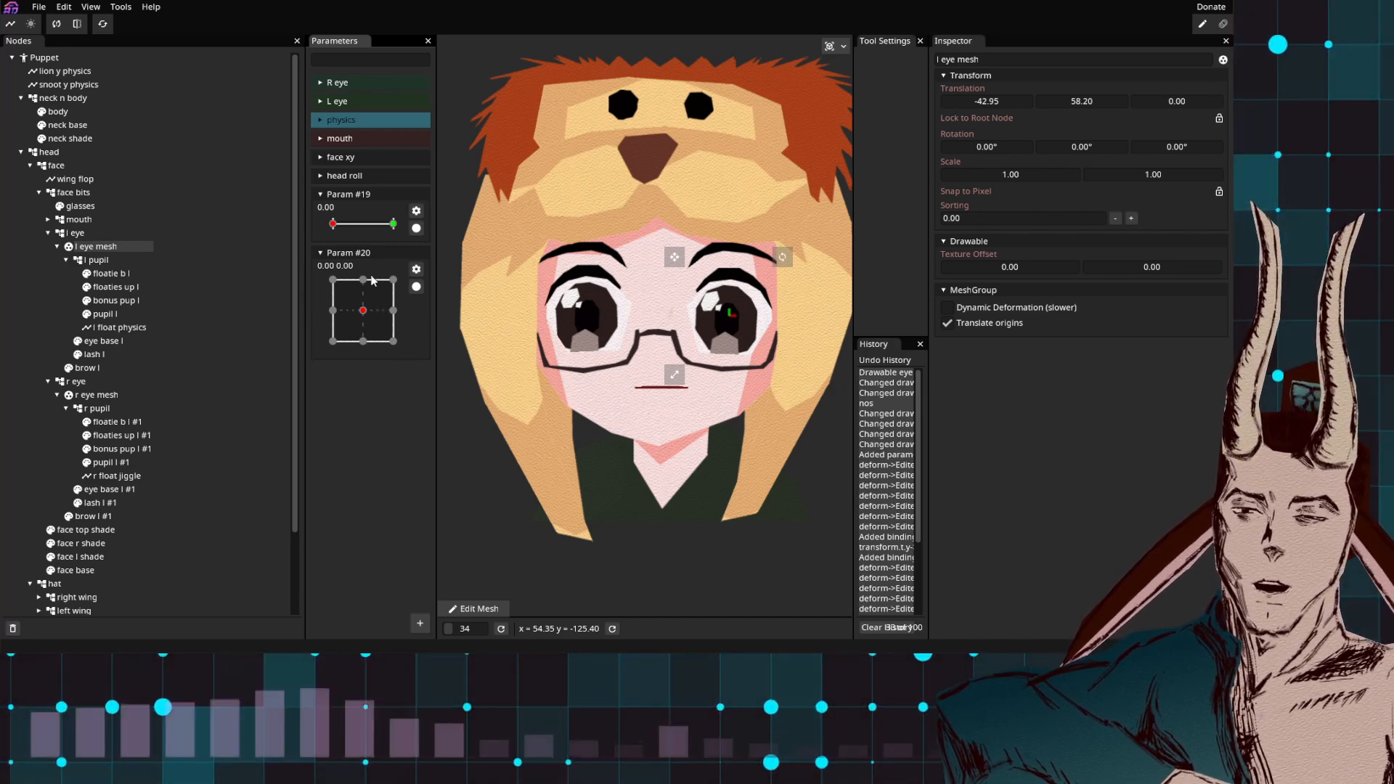
click(416, 286)
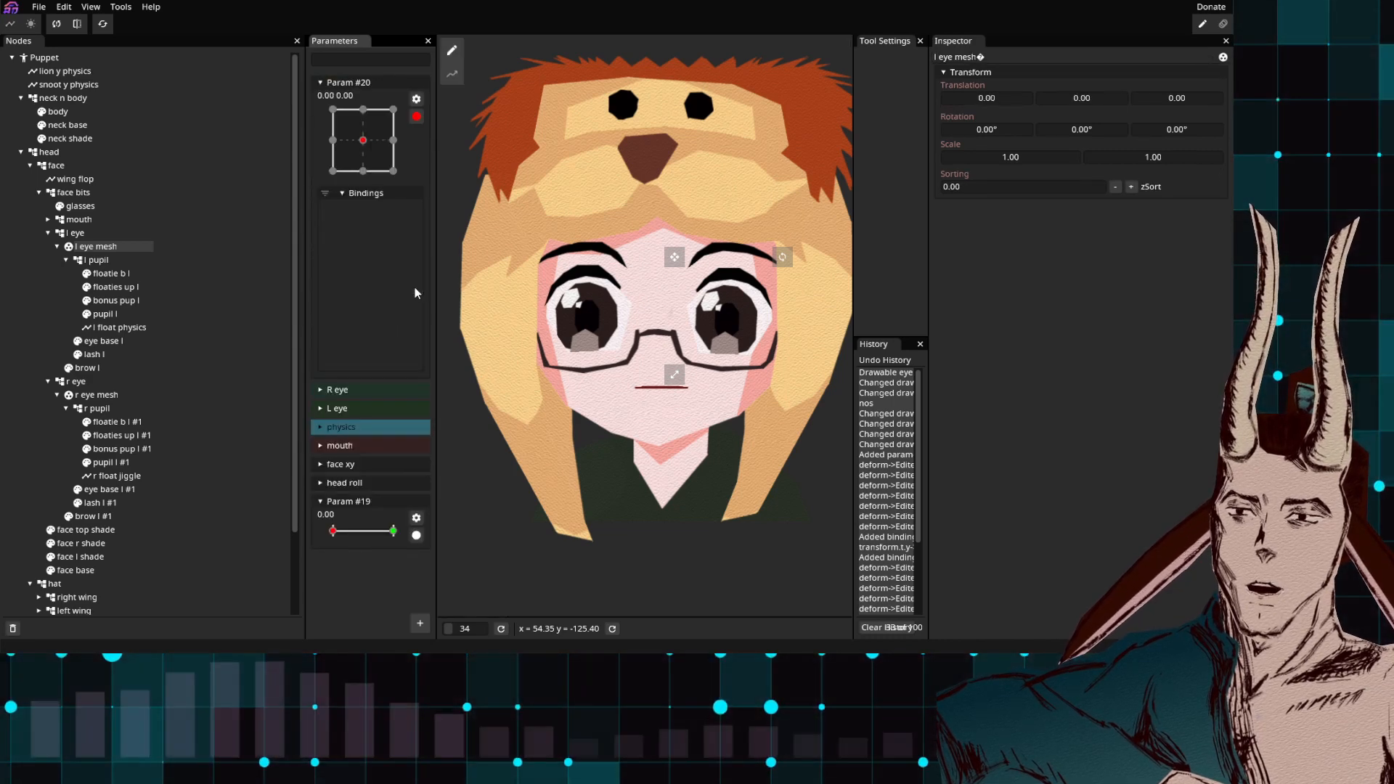
click(334, 141)
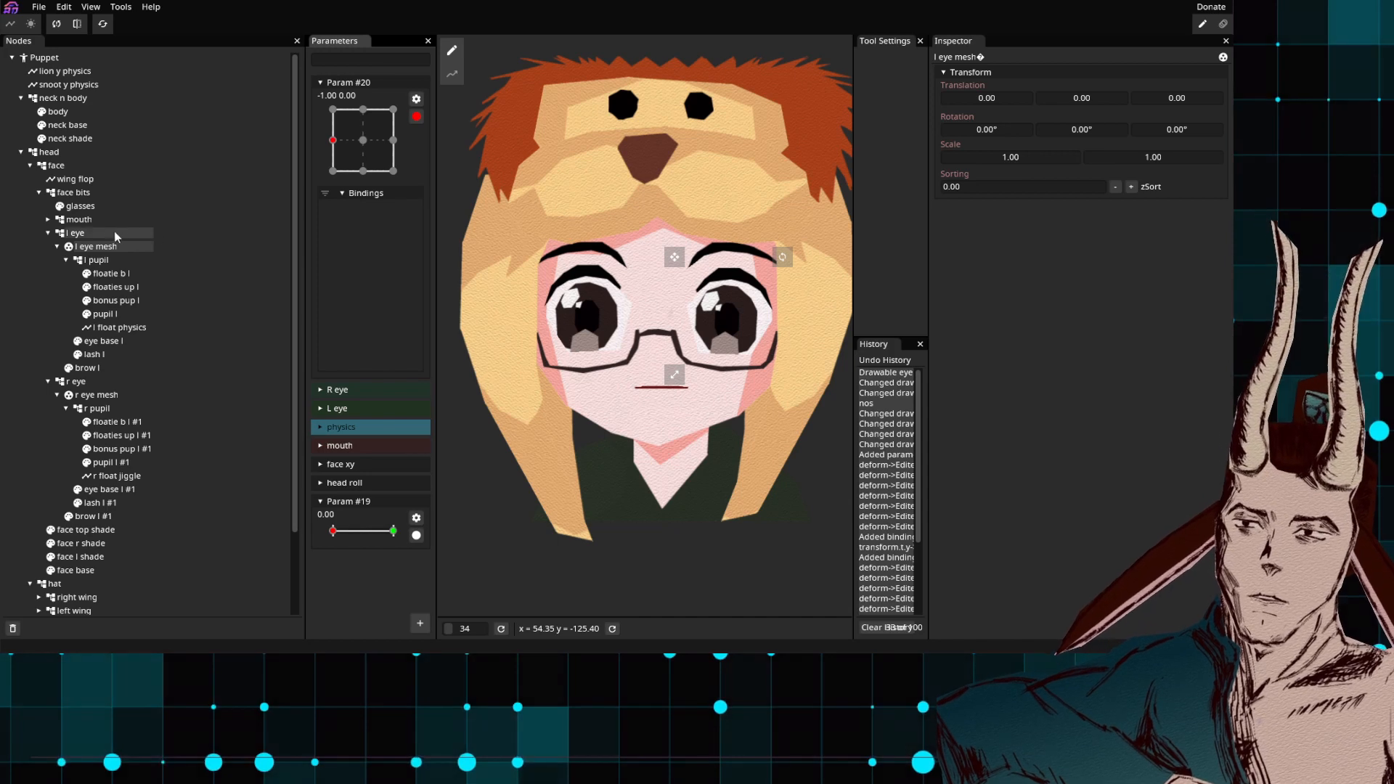
Step: Set the face node's X translation to -72 at keypoint -1, 0 and 129 at keypoint 1, 0
click(68, 163)
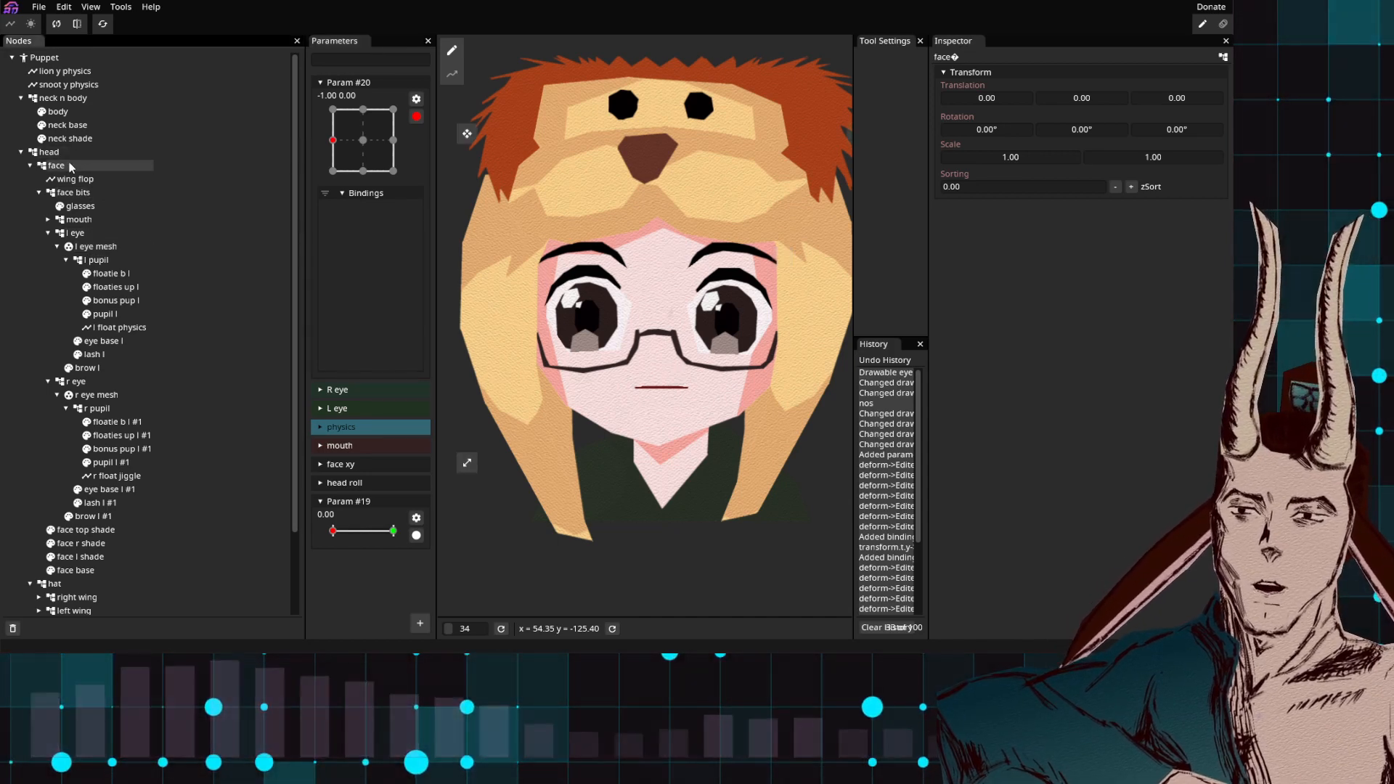
drag(1010, 100, 968, 120)
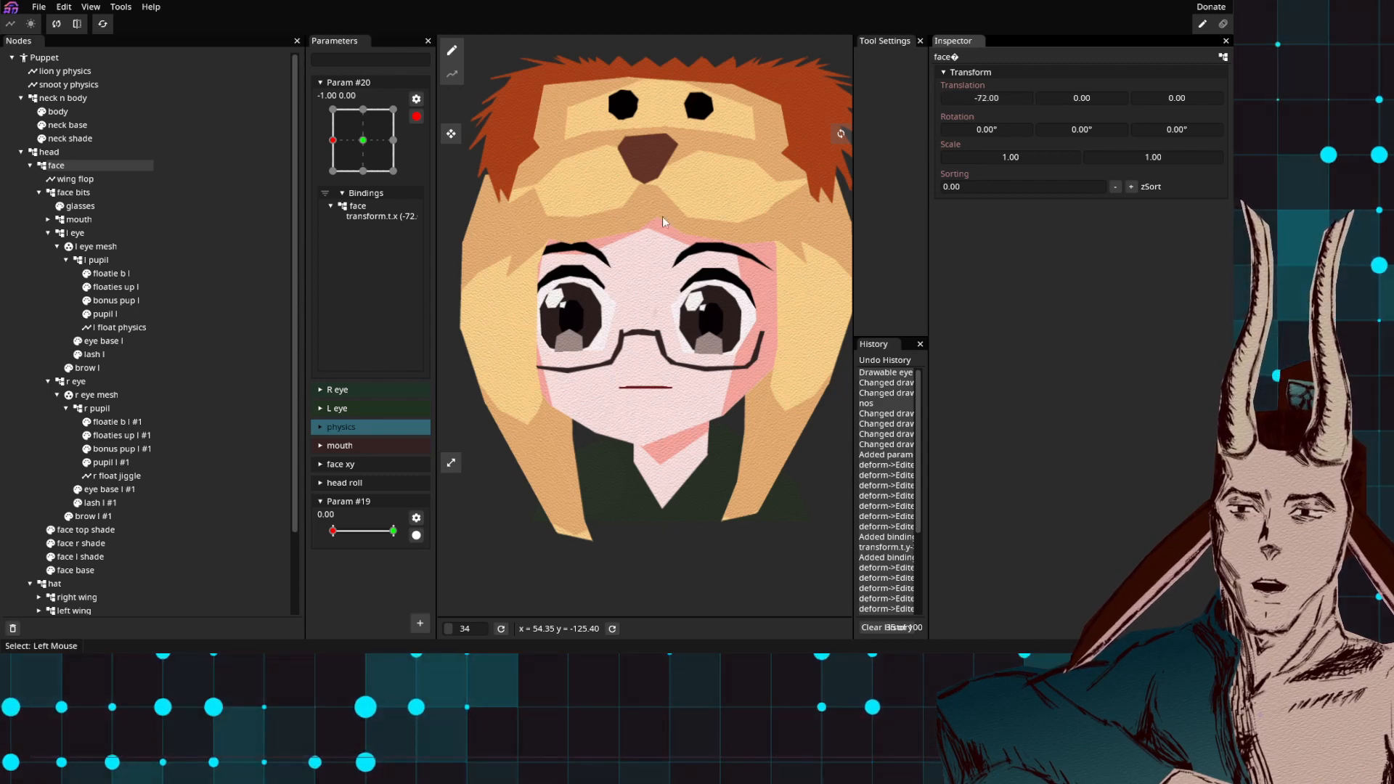
click(392, 142)
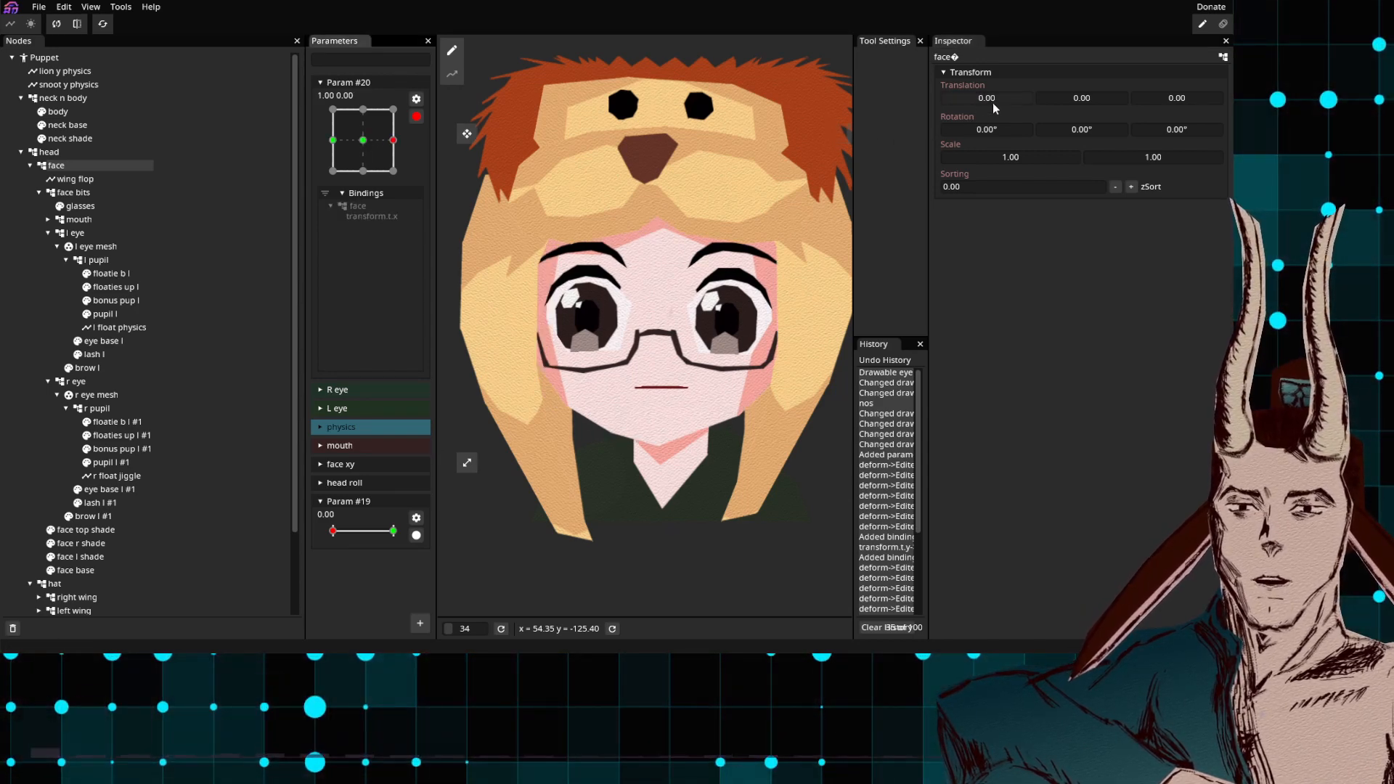
drag(1012, 99, 1096, 96)
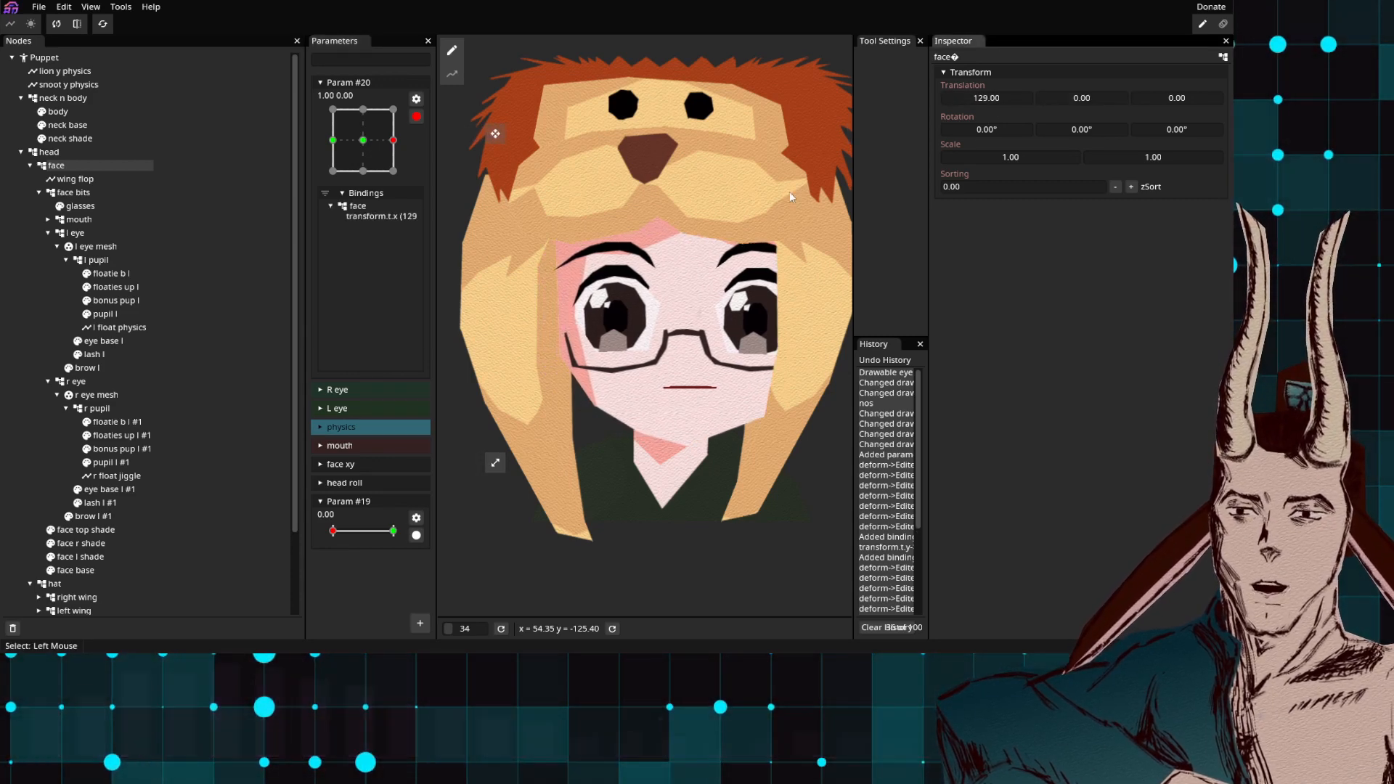
Step: Collapse the face bits and snoot groups, and set snoot's translation to X 193, Y 0 at keypoint 1, 0
click(40, 193)
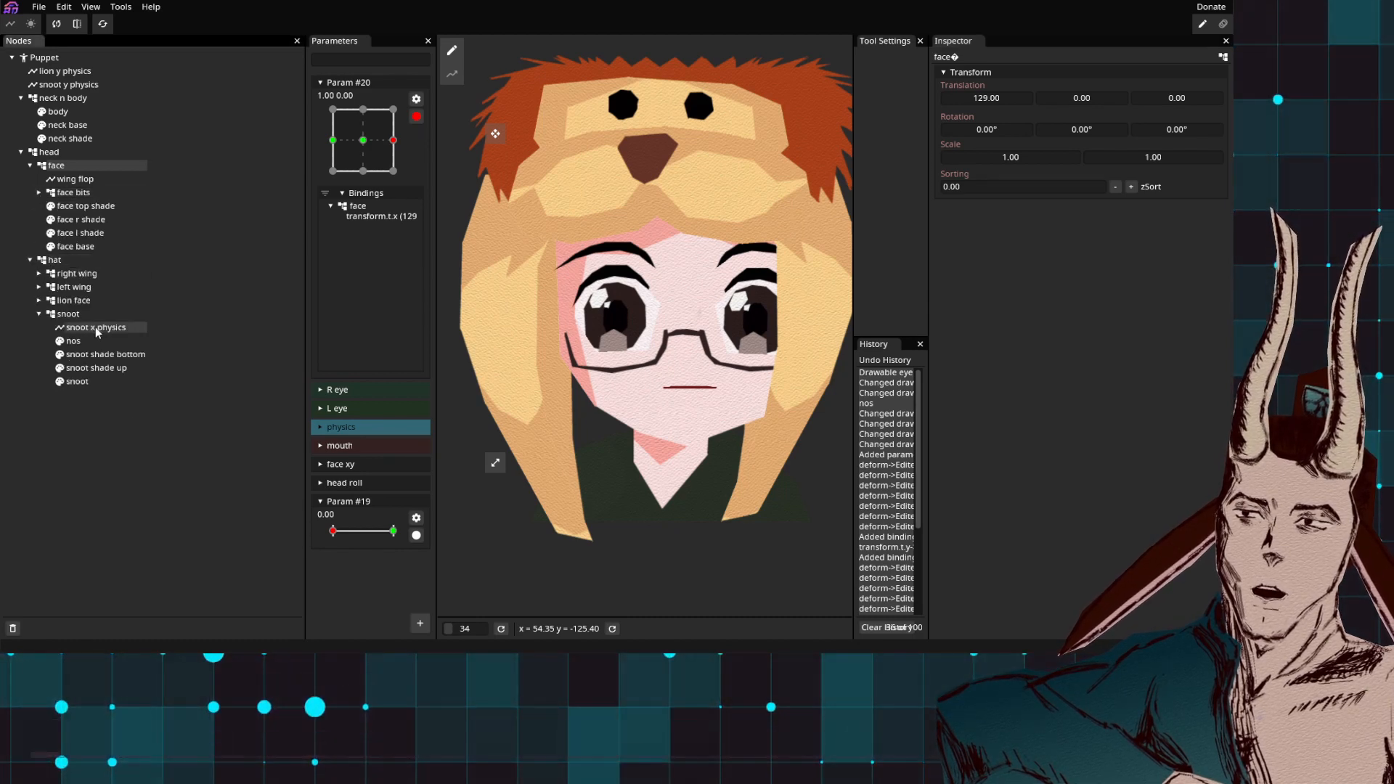
click(39, 314)
click(66, 317)
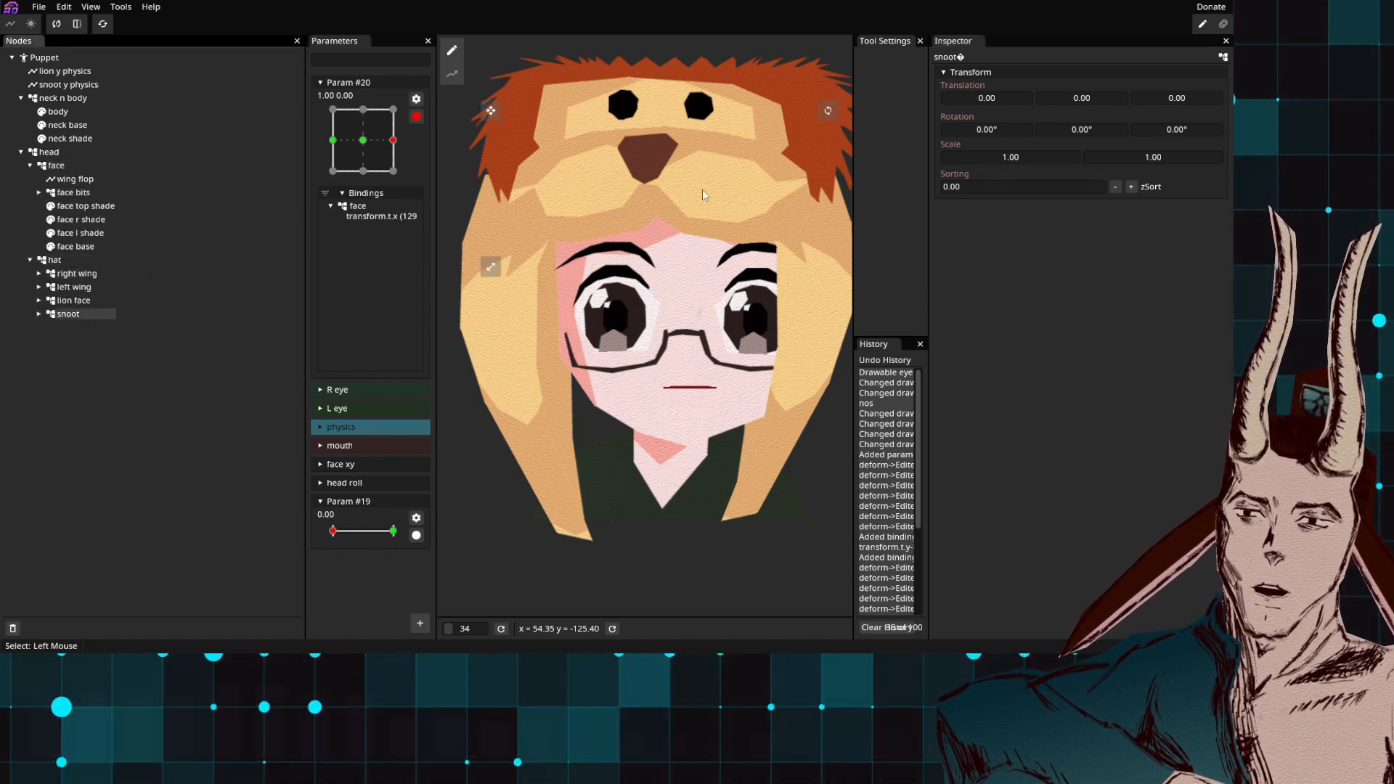
mouse_move(1044, 99)
mouse_down()
mouse_move(1095, 101)
mouse_move(1066, 101)
mouse_up()
key(BackSpace)
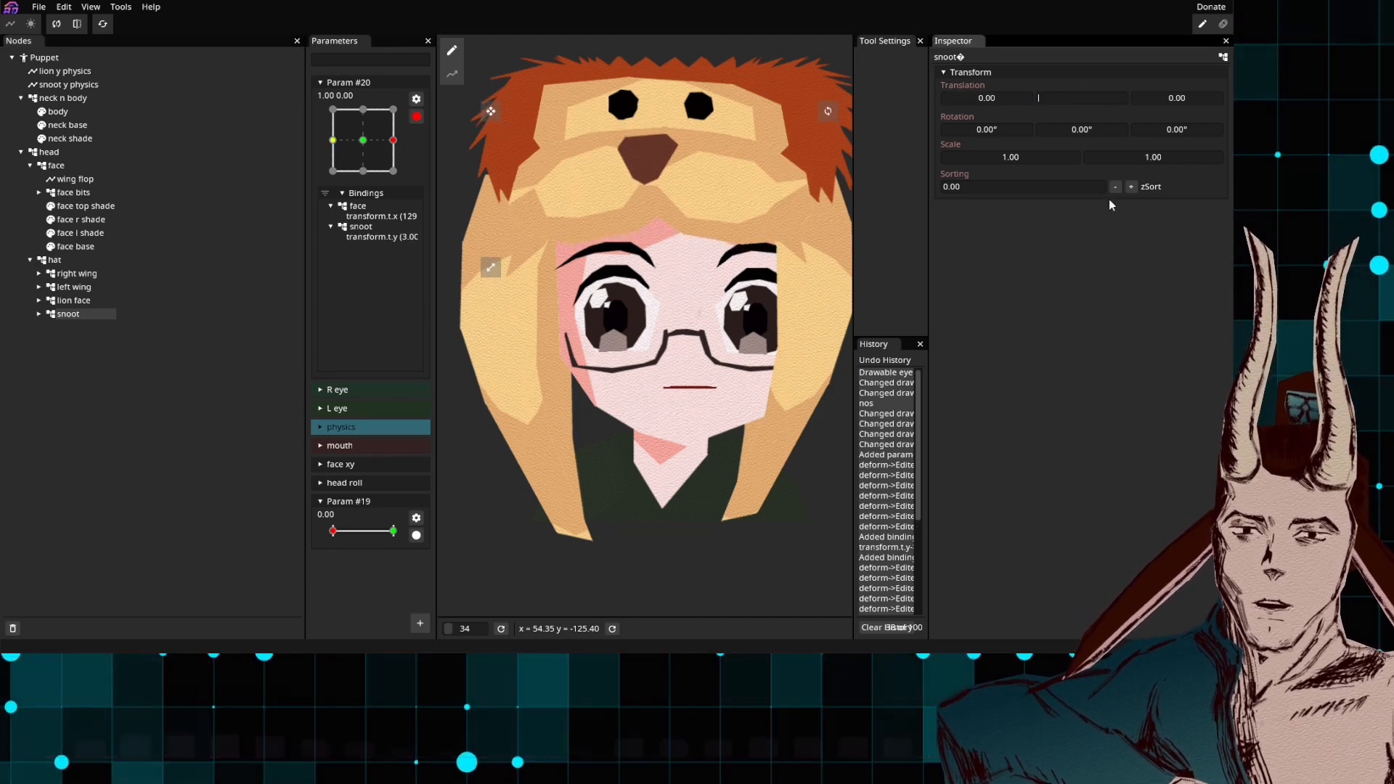
text(0)
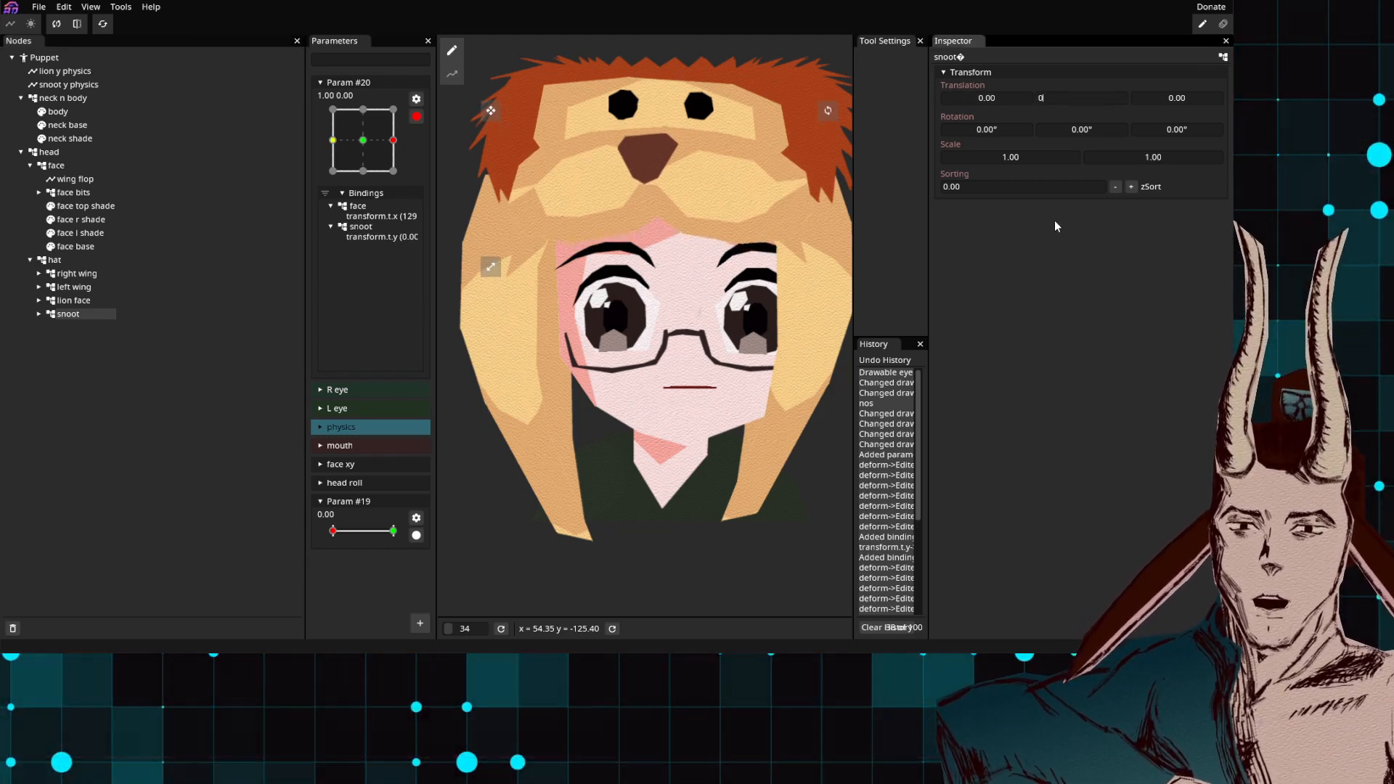
key(Return)
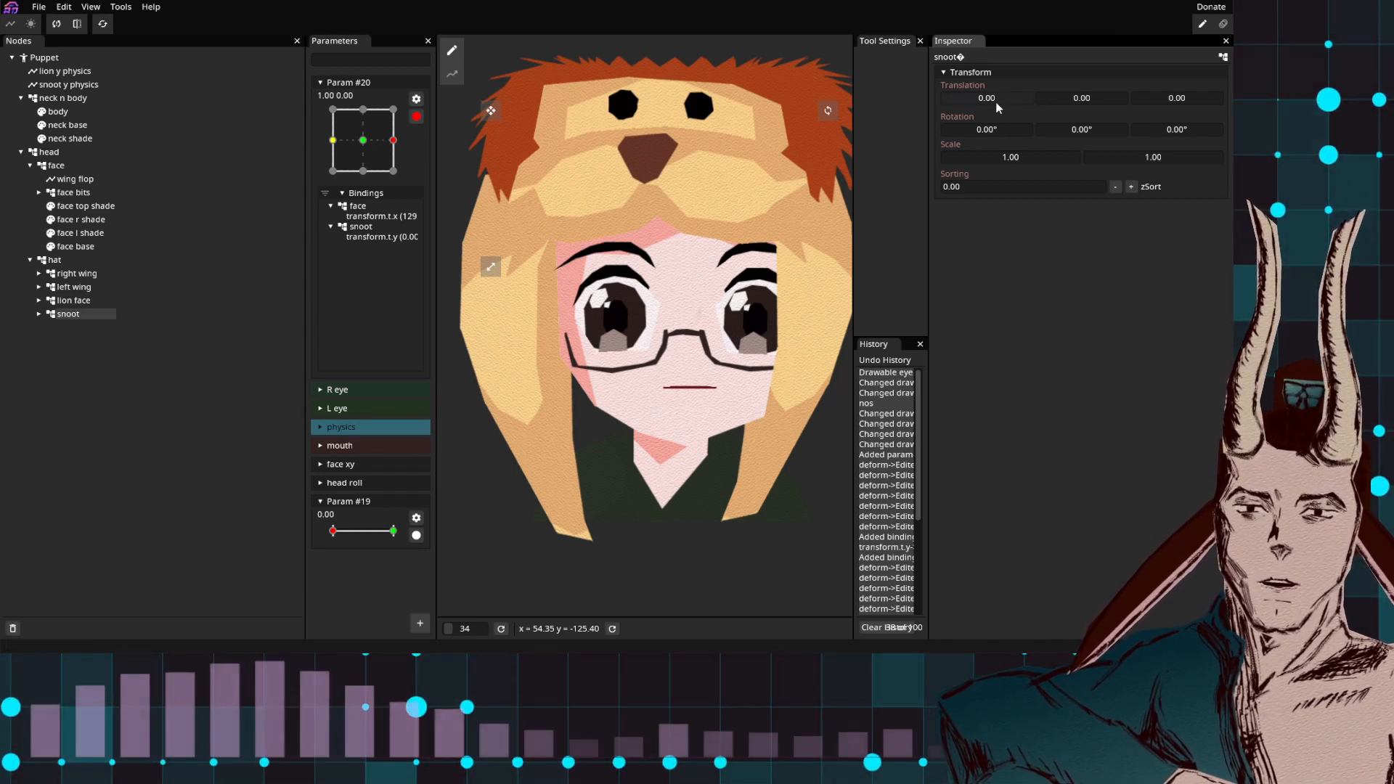
drag(996, 102, 1121, 88)
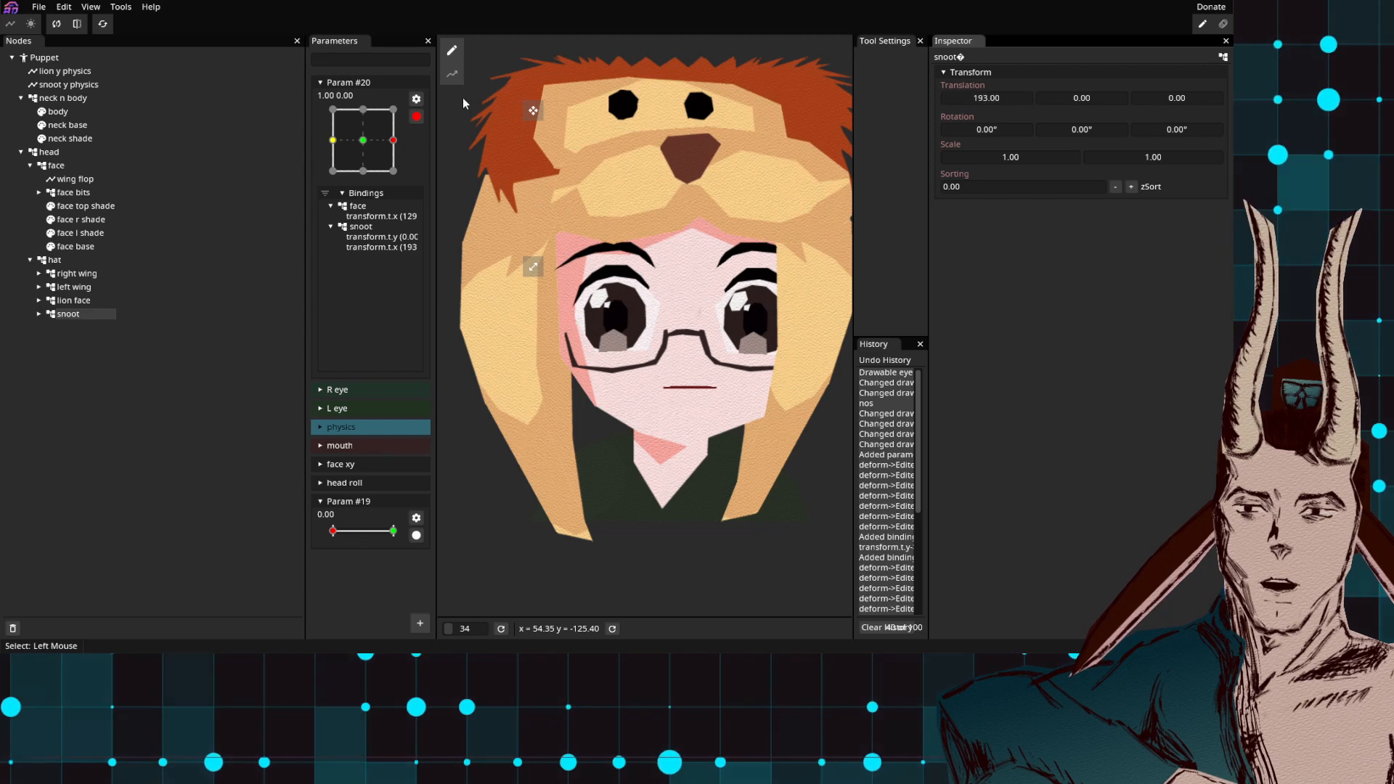
Step: At keypoint 1, 0, set the X translation of lion face to -32, left wing to -7 and right wing to 95
click(100, 302)
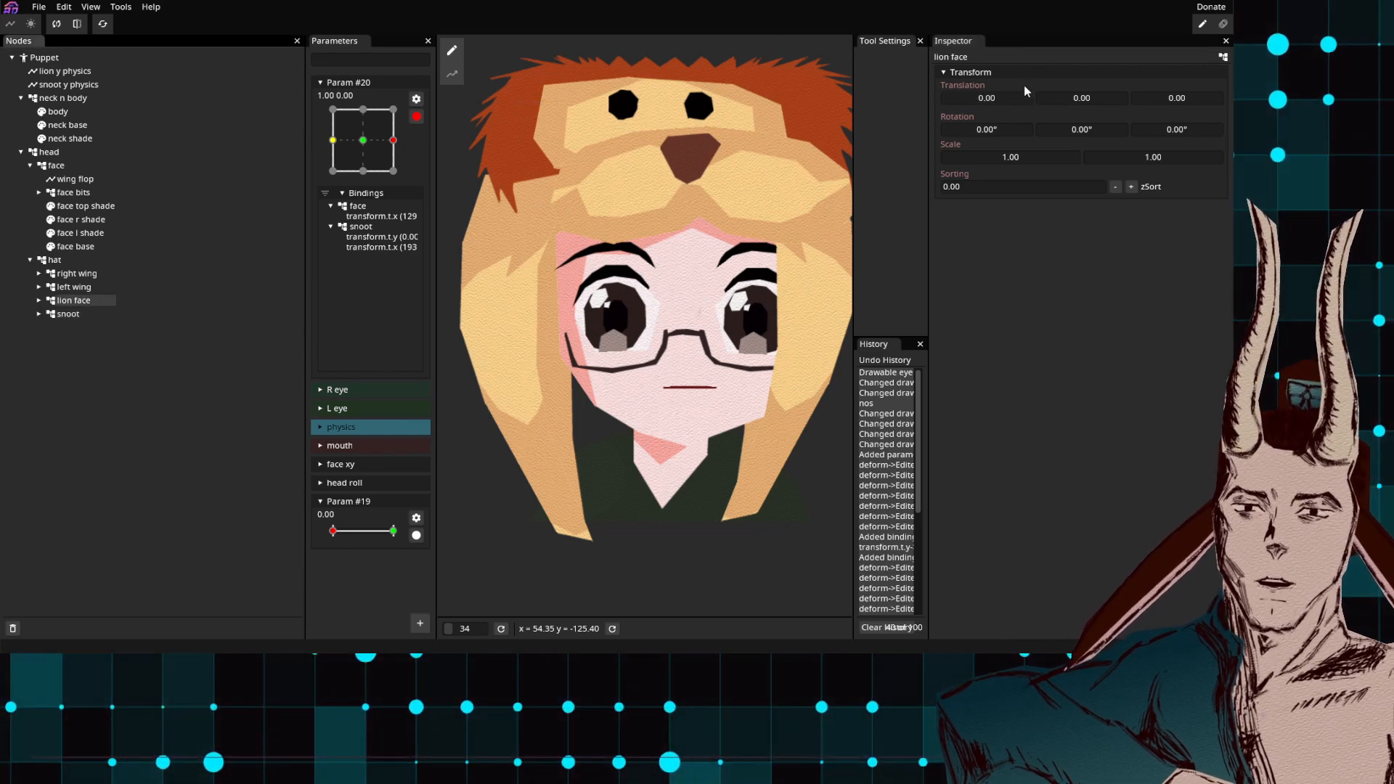
drag(1022, 97, 986, 107)
click(84, 289)
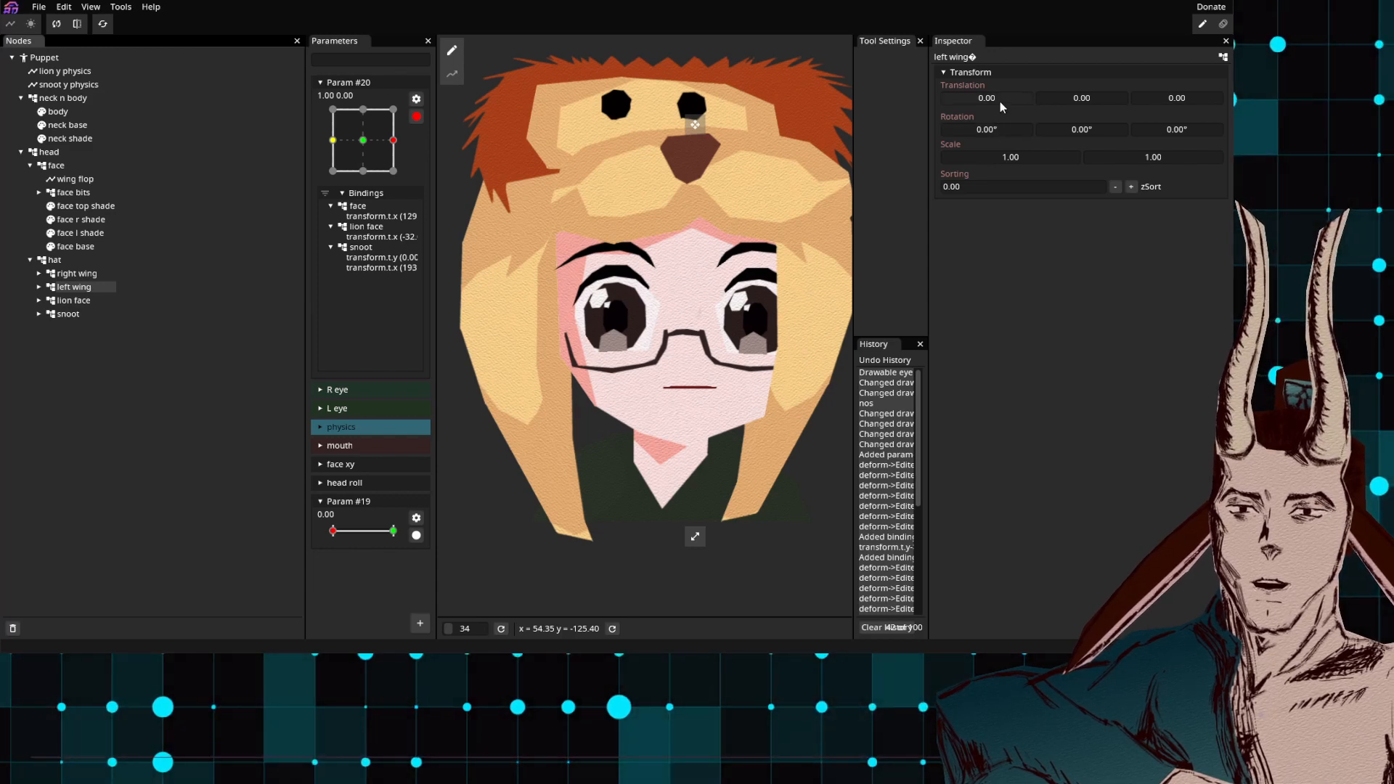
drag(1000, 102, 996, 107)
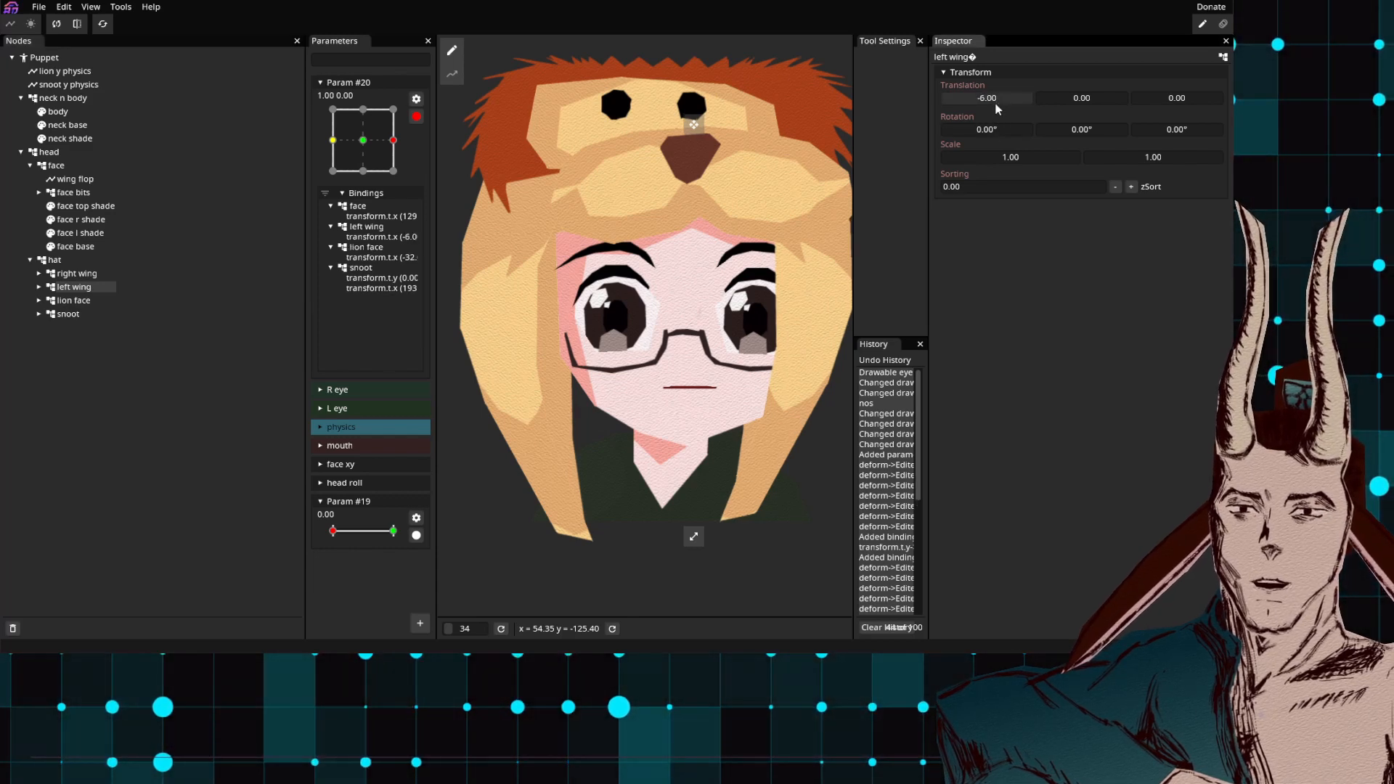
click(76, 274)
drag(982, 97, 1047, 106)
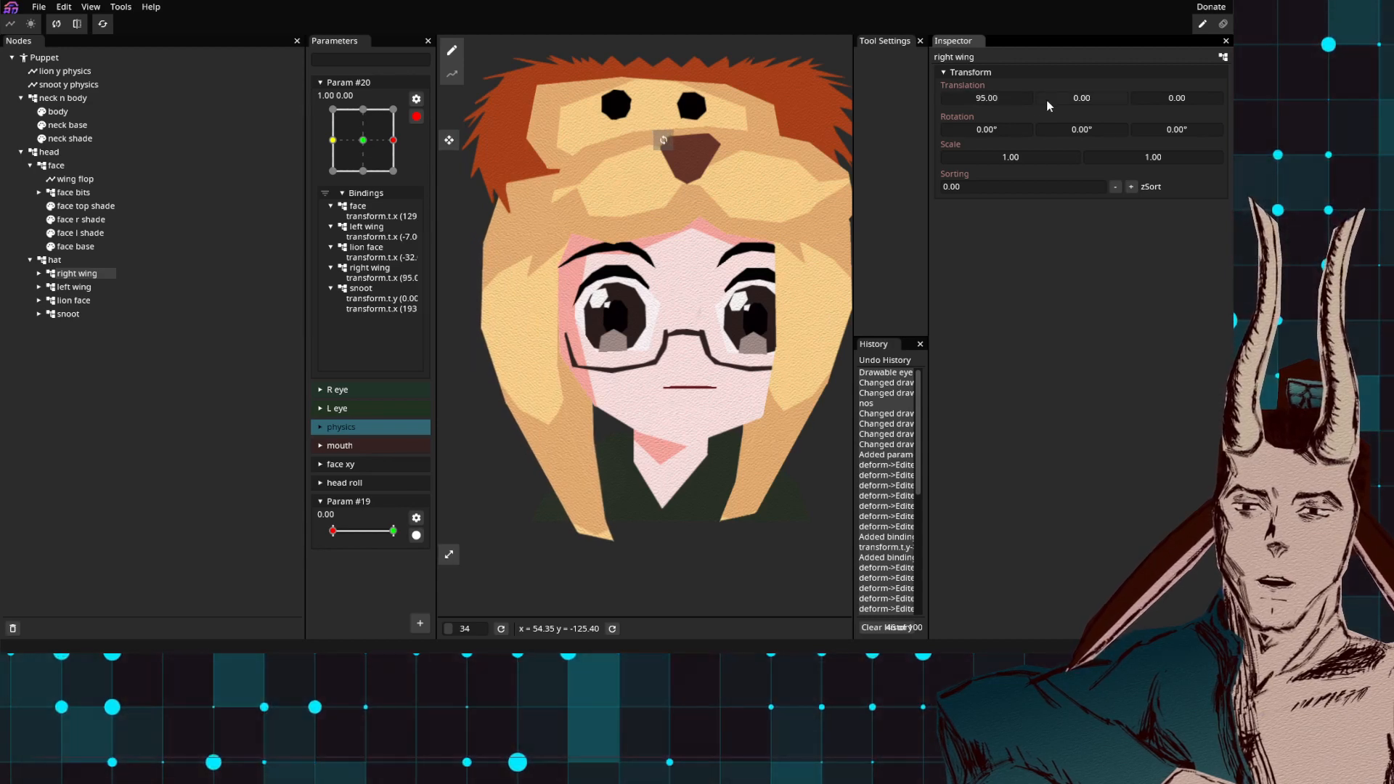
Step: At keypoint -1, 0, set snoot's X translation to -106 and lion face's X translation to 101
drag(393, 143, 338, 151)
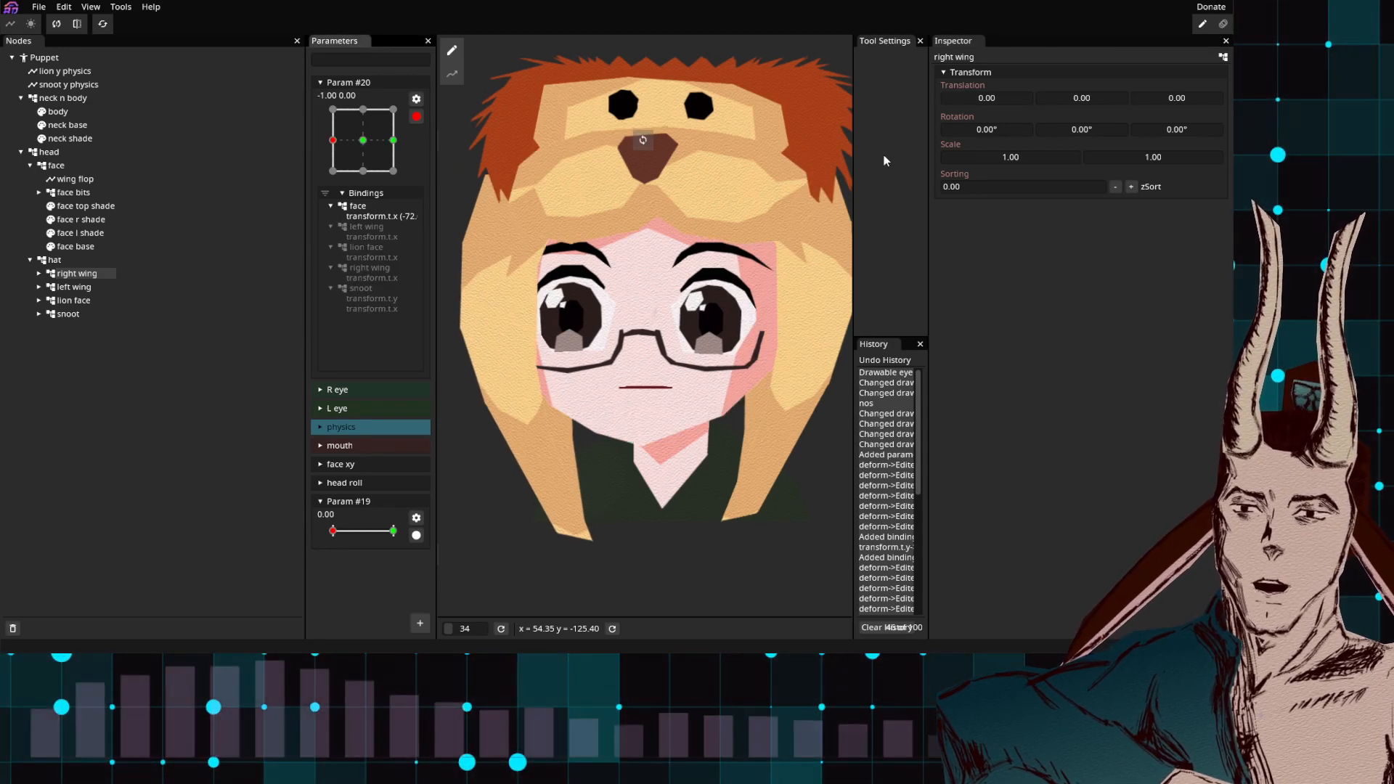
click(69, 315)
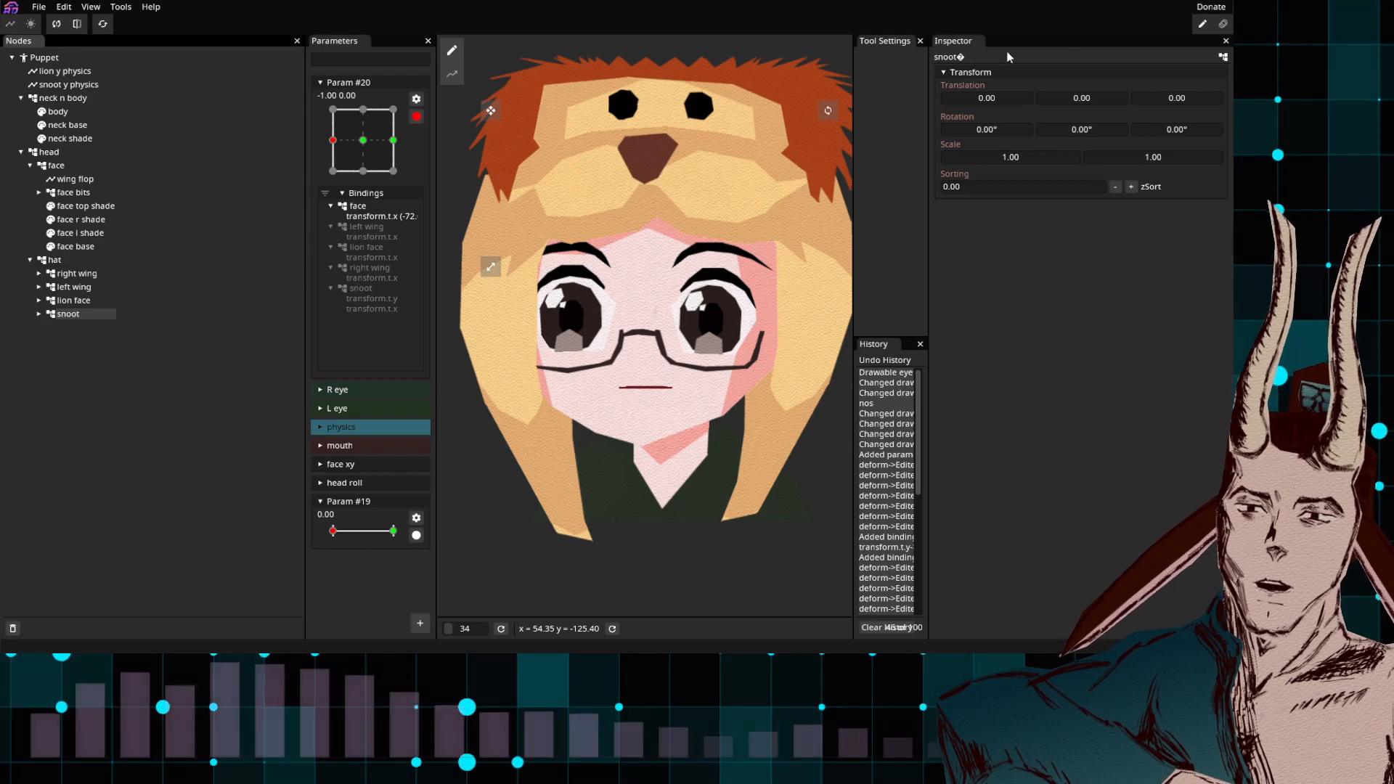
drag(1006, 107, 944, 103)
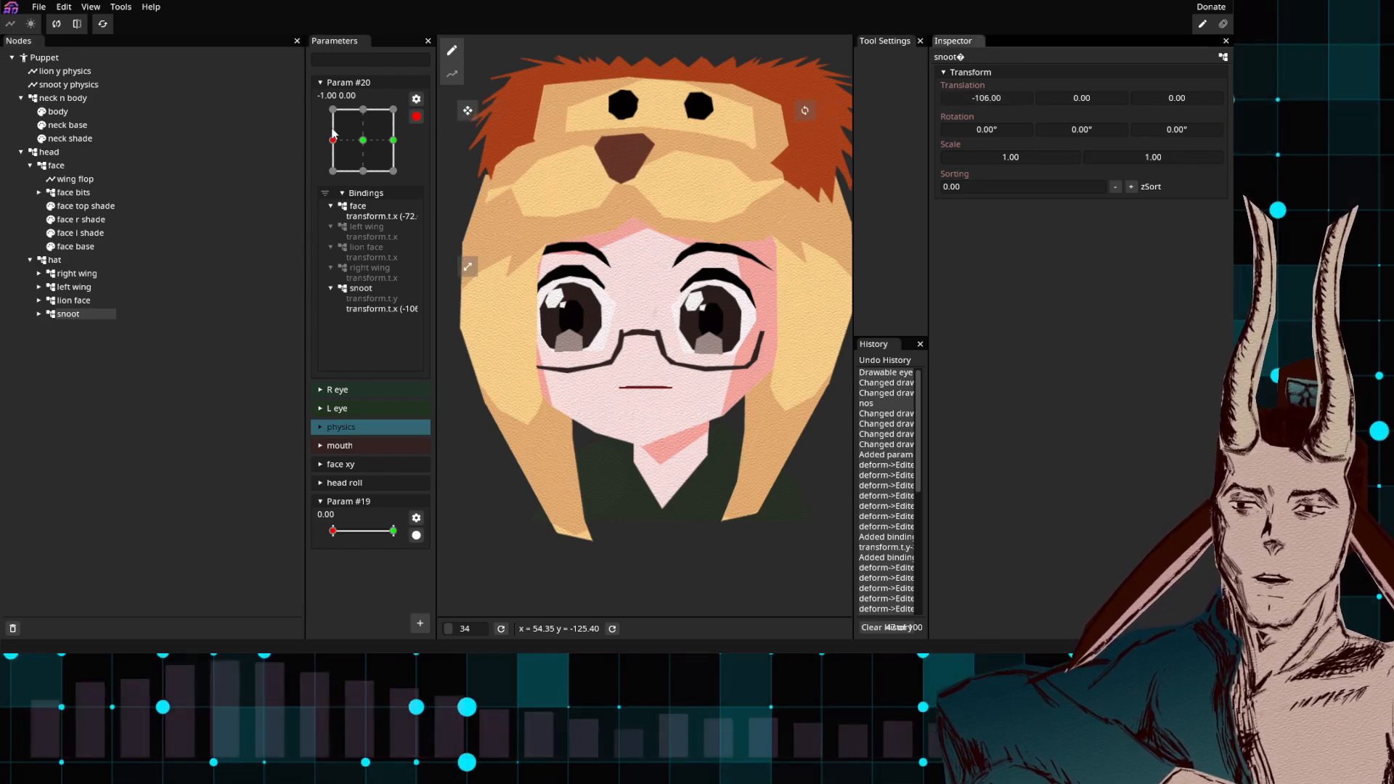
click(90, 302)
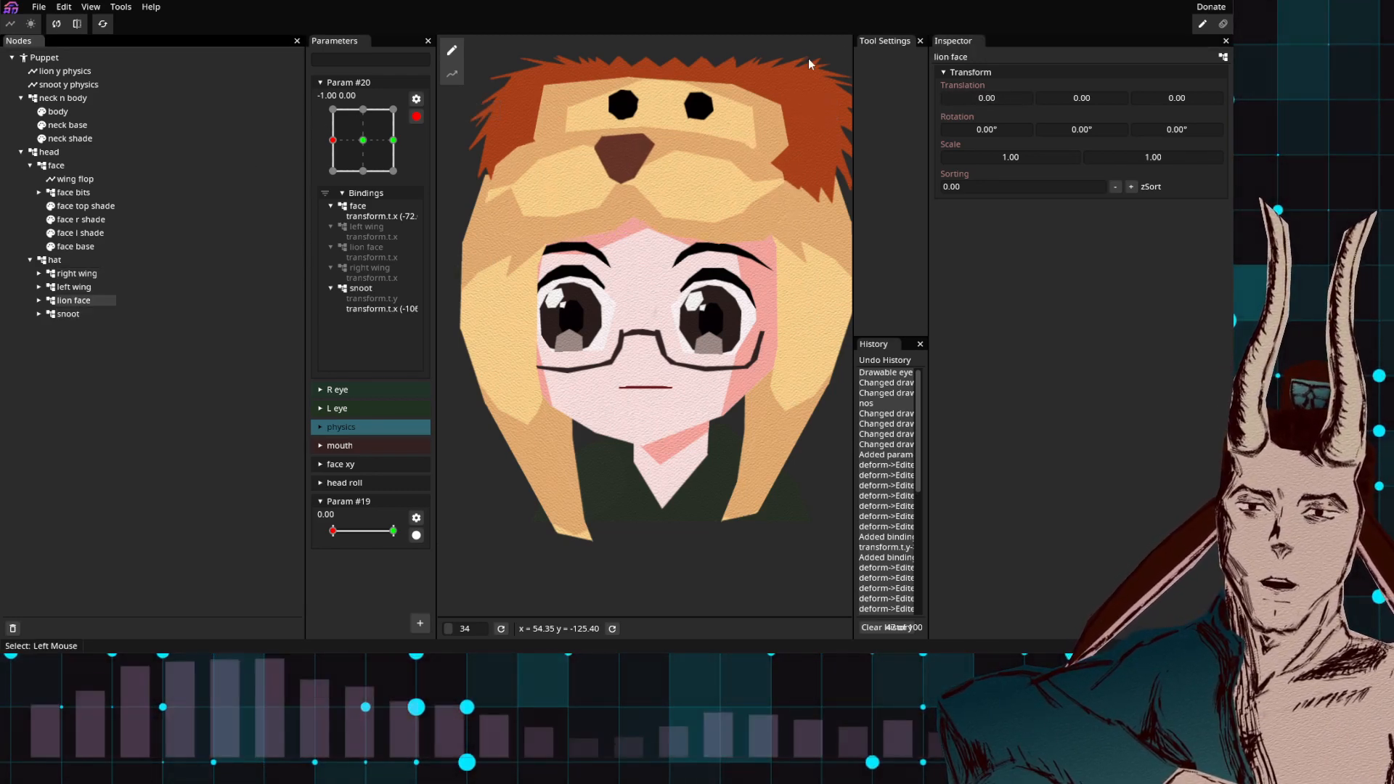
drag(997, 106, 1057, 100)
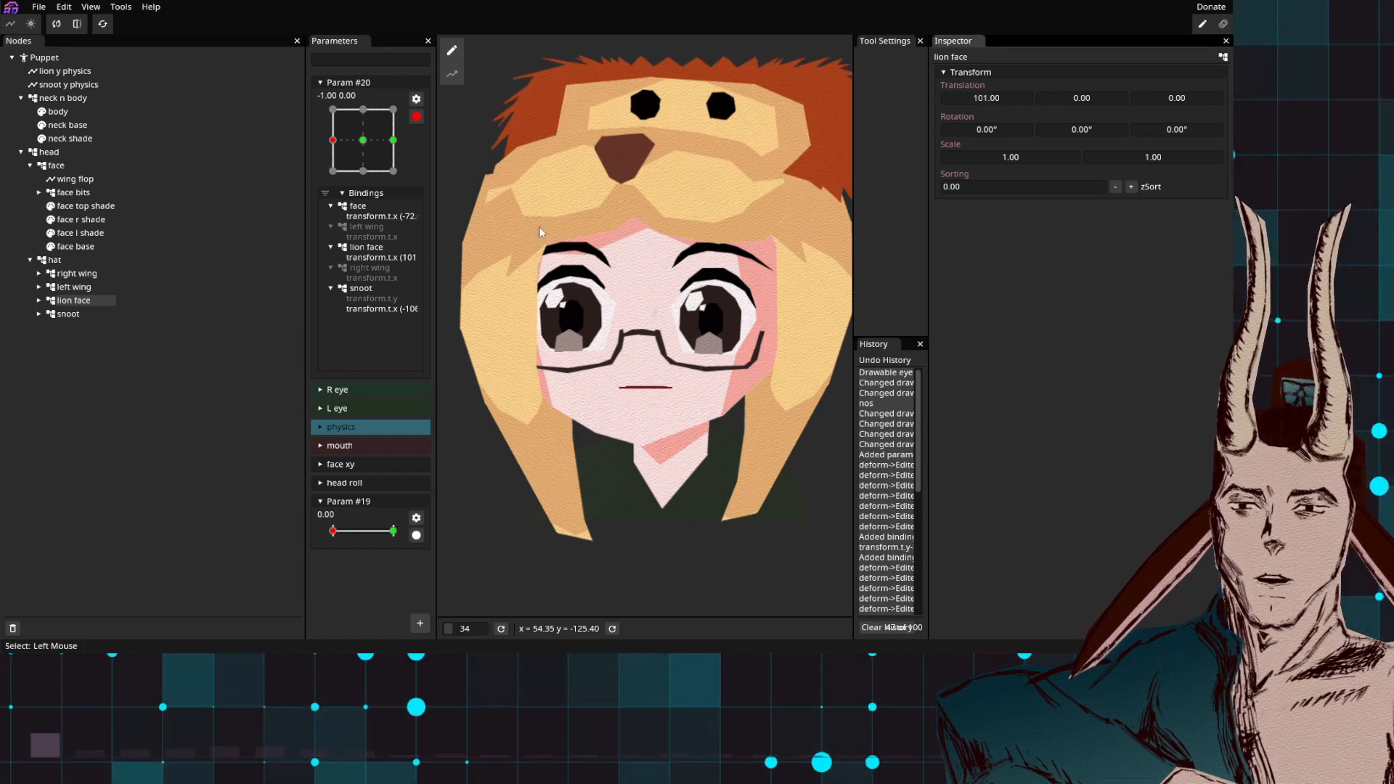
Step: Set left wing's X translation to -42 and shift right wing in positive X at keypoint -1, 0, then disarm and test the 2D parameter
click(73, 288)
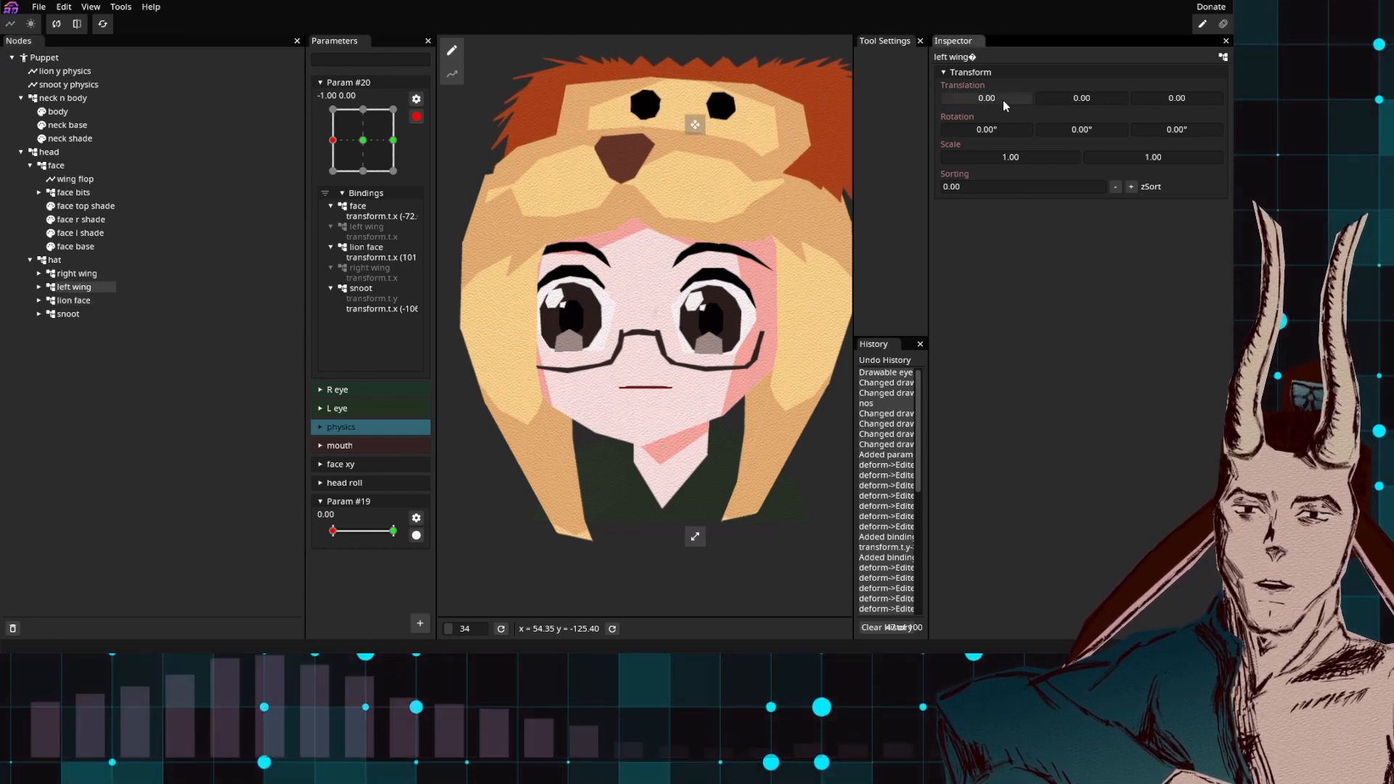
drag(1000, 101, 973, 117)
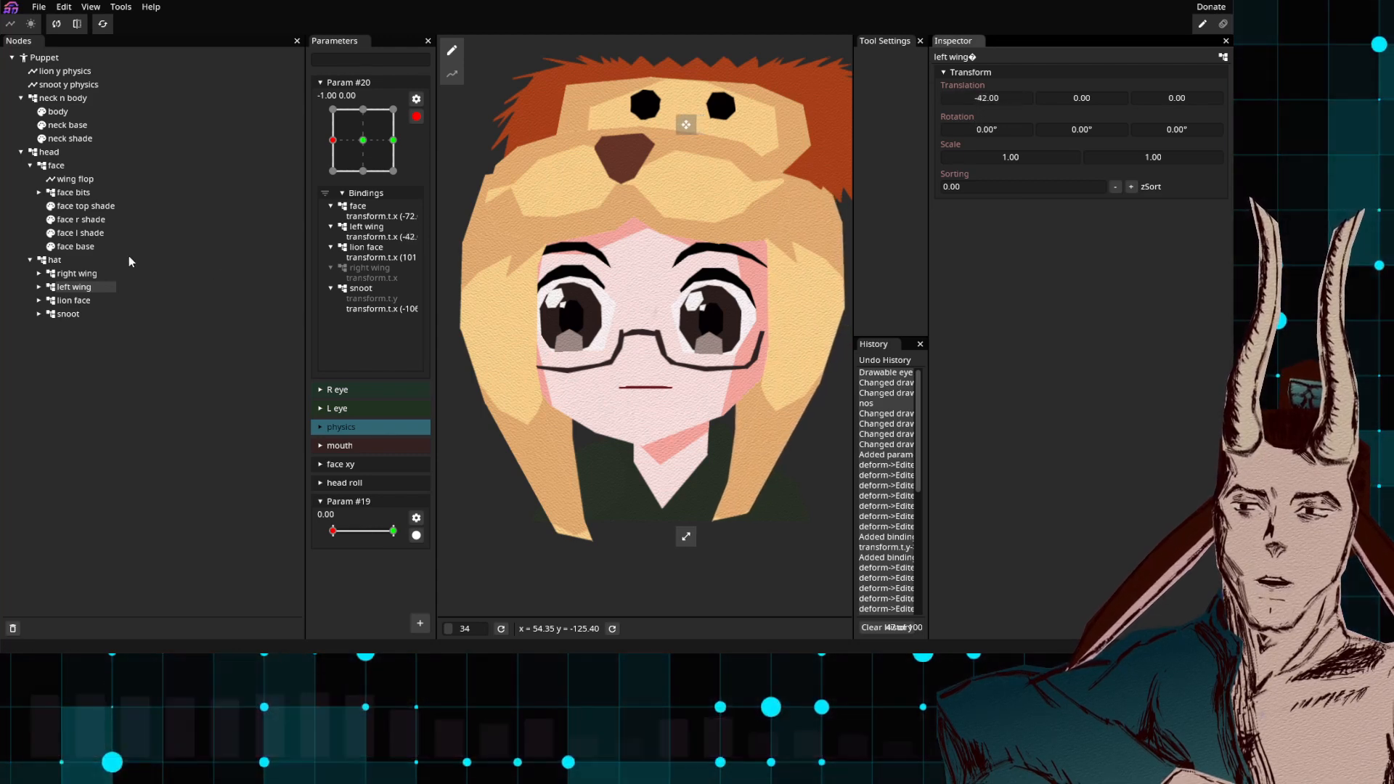
click(98, 274)
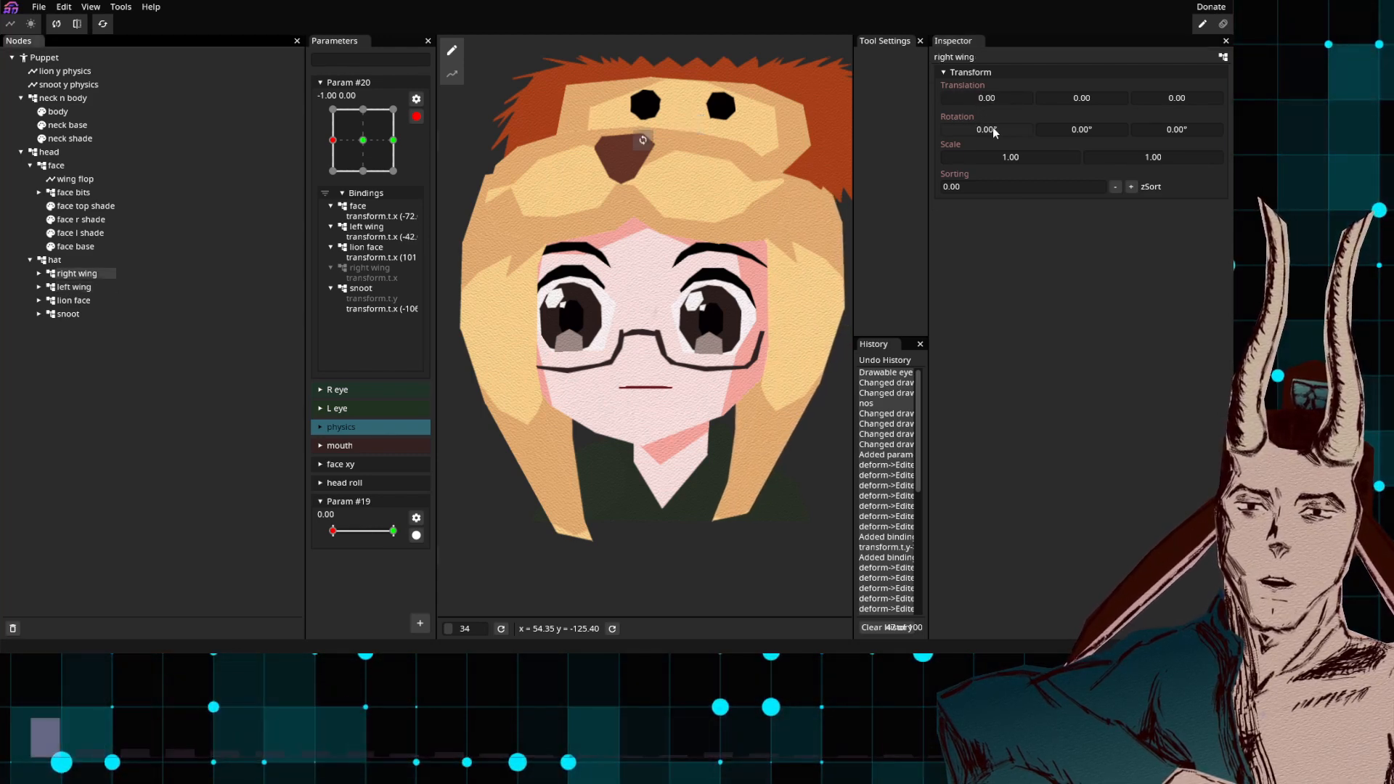
drag(996, 99, 1023, 98)
click(416, 116)
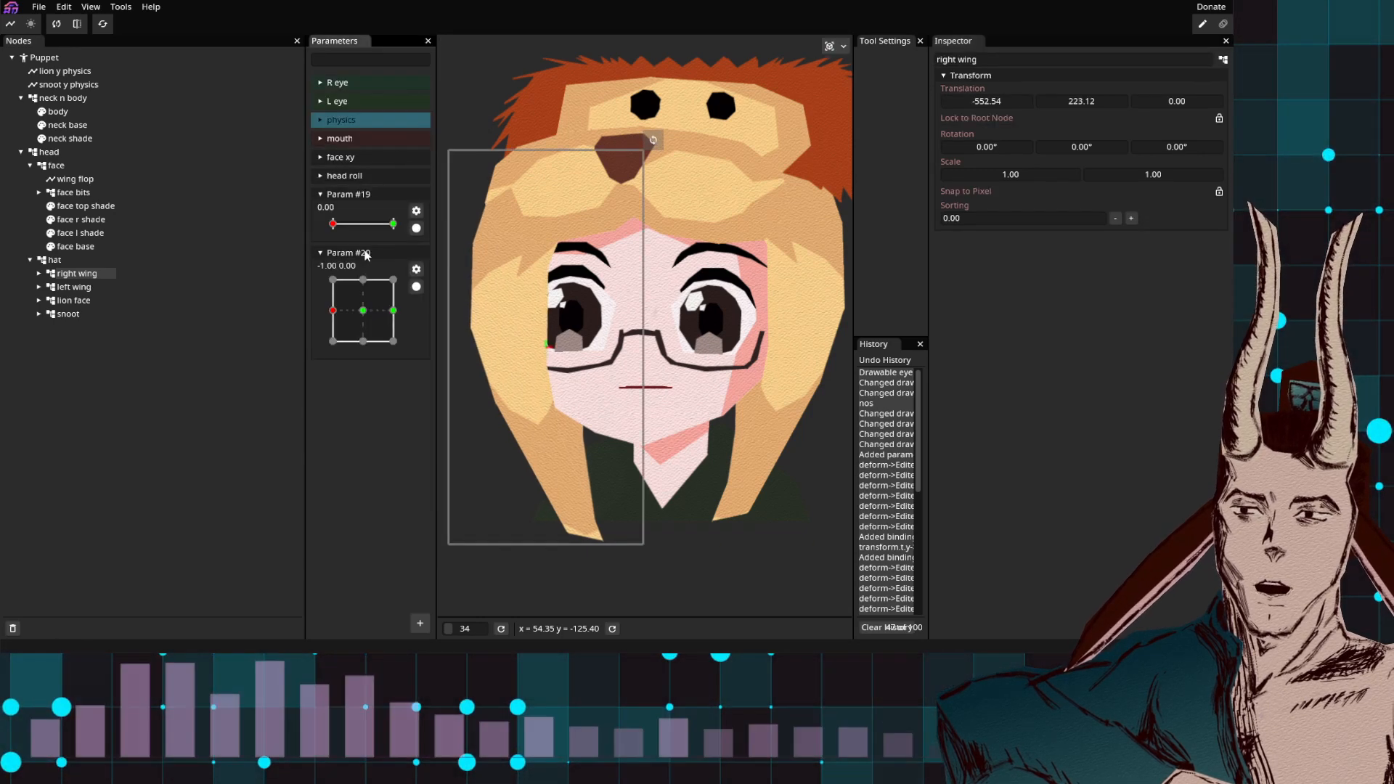
mouse_move(333, 310)
mouse_down()
mouse_move(387, 312)
mouse_move(333, 311)
mouse_move(367, 310)
mouse_move(339, 311)
mouse_move(355, 311)
mouse_up()
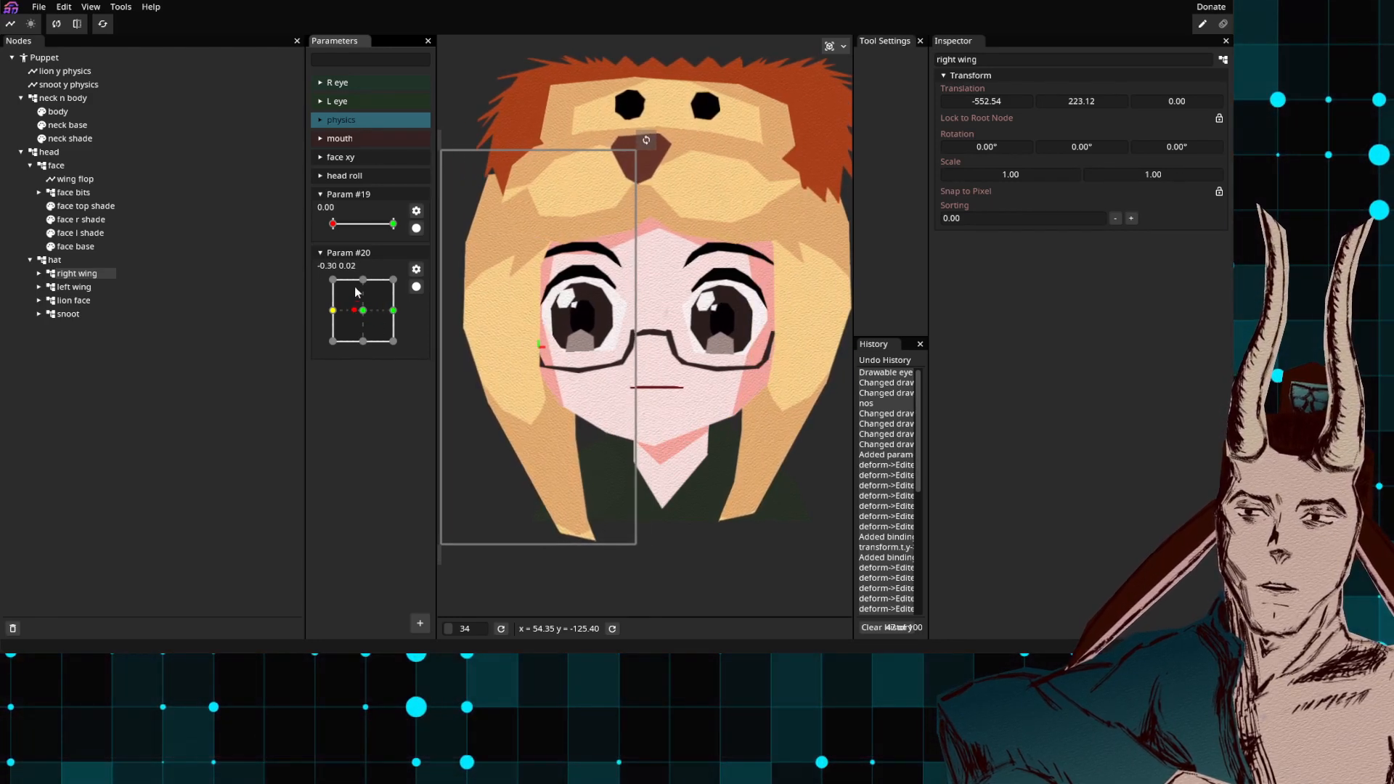
Step: Rearm the 2D parameter and, at keypoint 0, 1, set the Y translation of face to -91 and face bits to -11
click(415, 288)
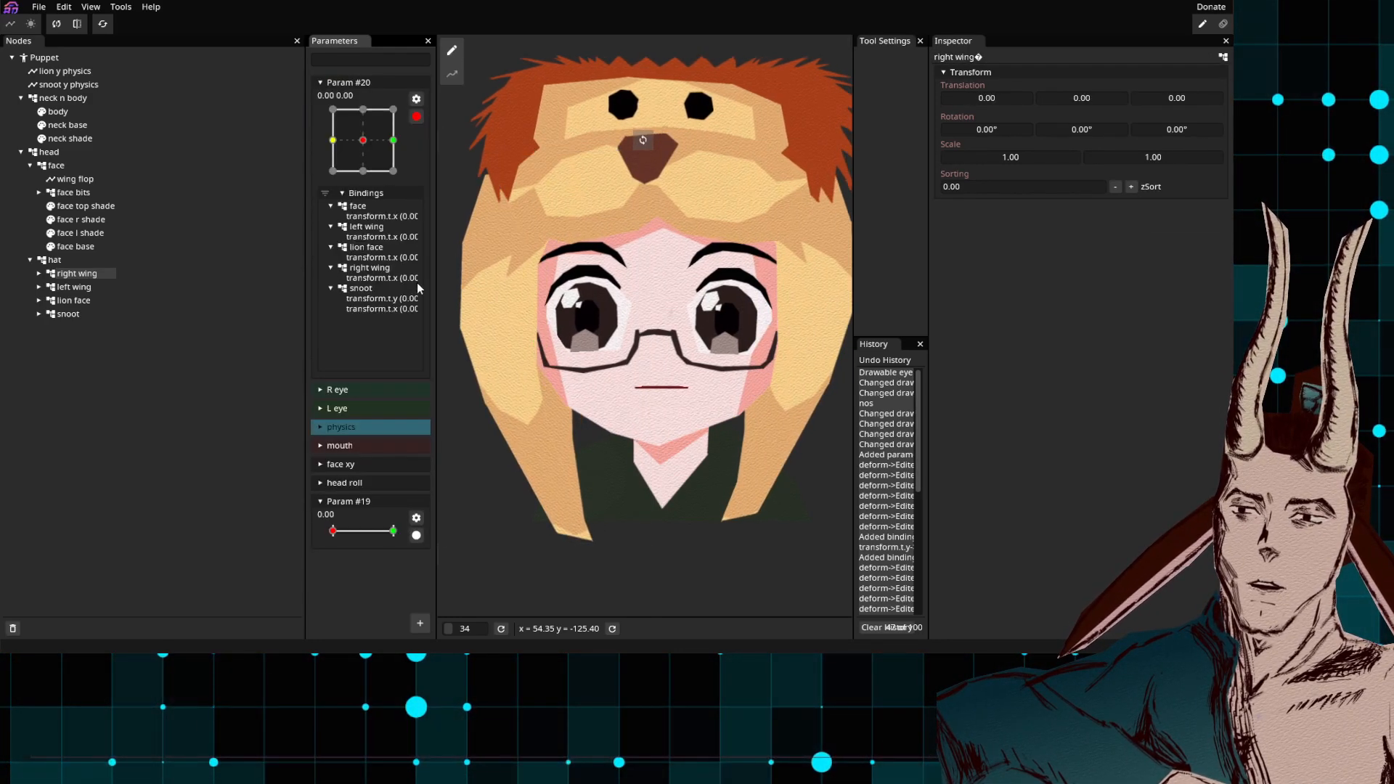
click(370, 114)
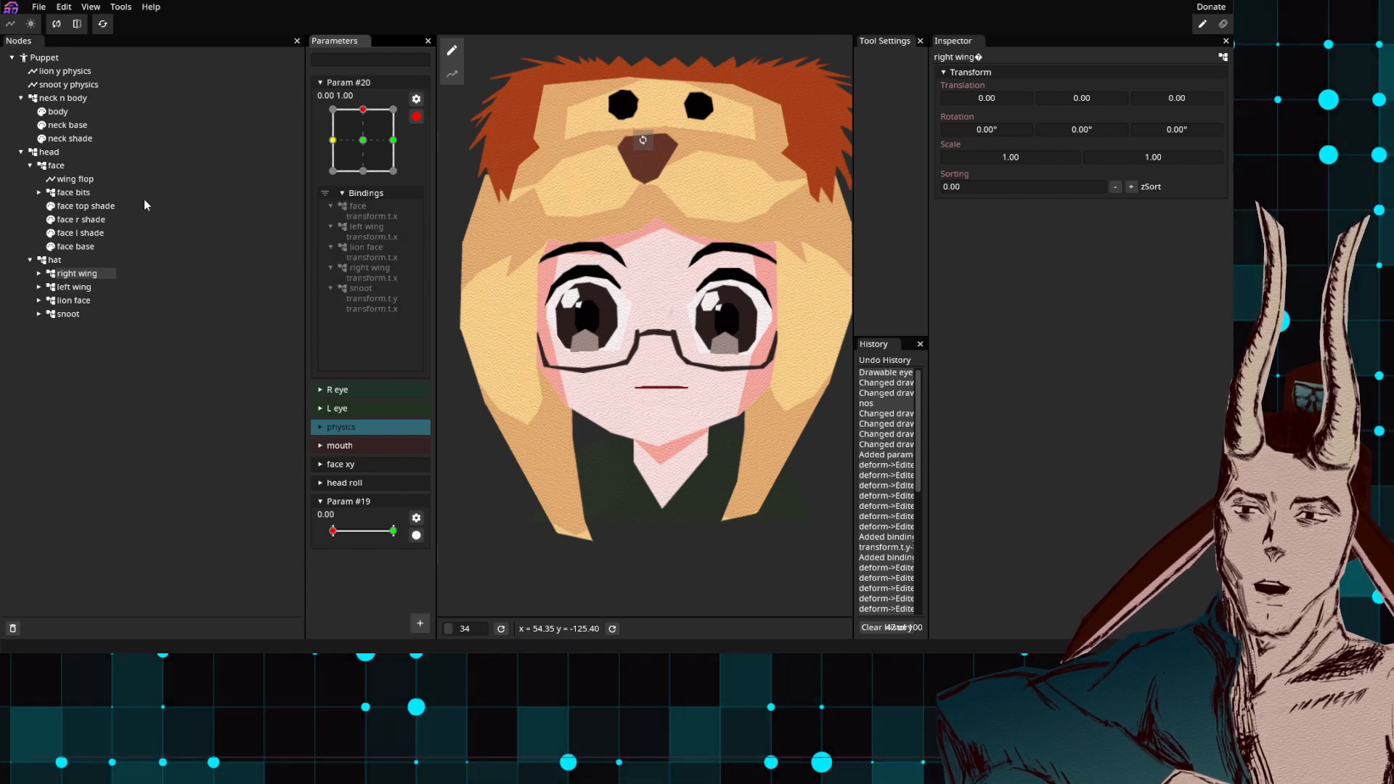
click(56, 165)
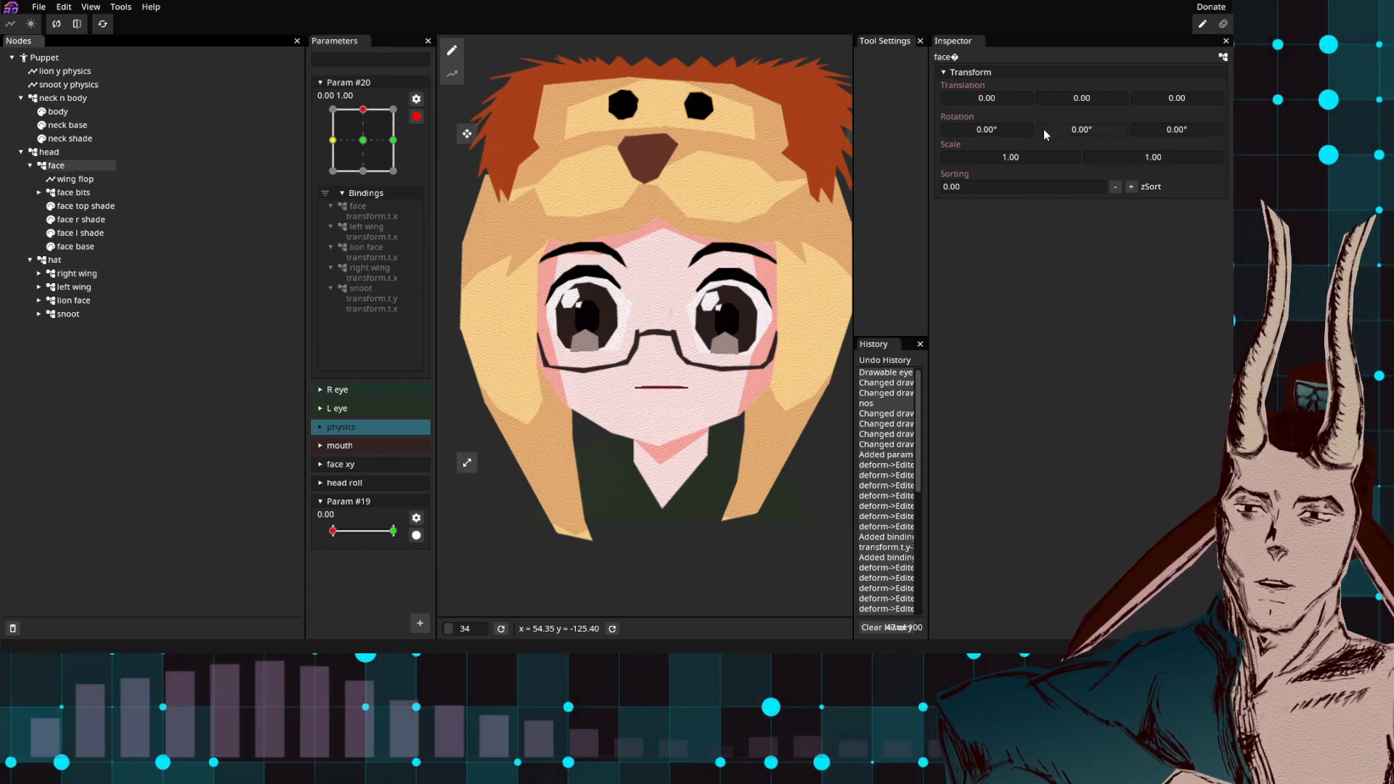
drag(1052, 100, 1057, 100)
drag(1027, 107, 996, 107)
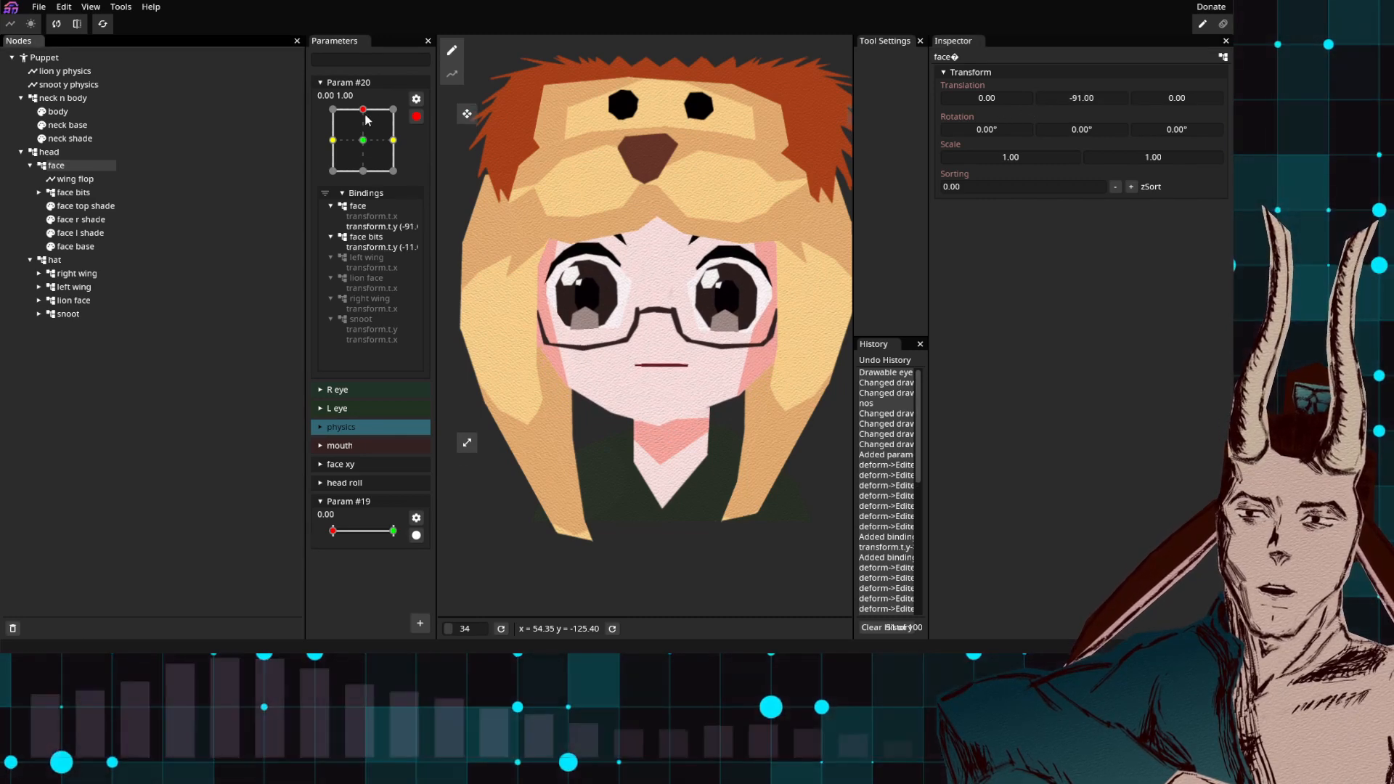
Step: At keypoint 0, -1, set the Y translation of face to 58, snoot to 75 and lion face to -65
click(363, 171)
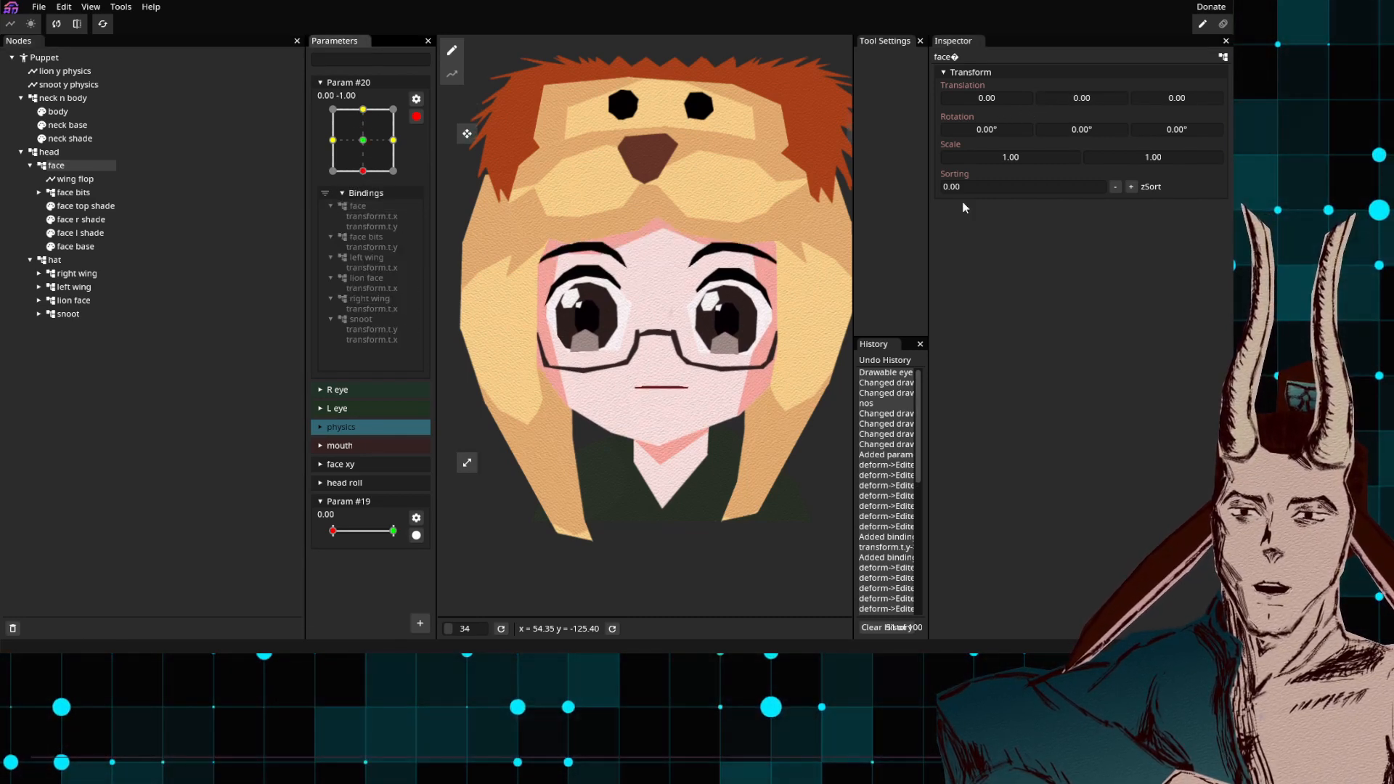
drag(1073, 103, 1109, 105)
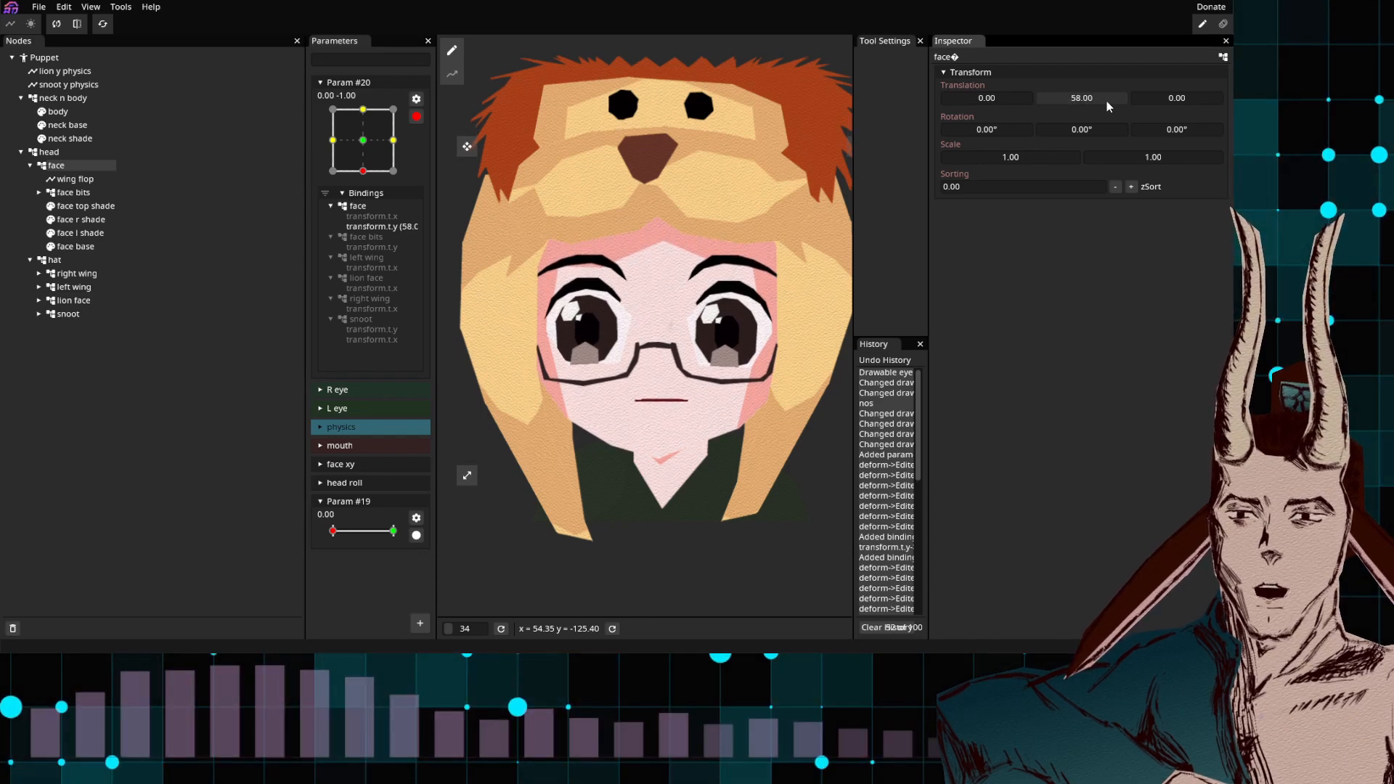
click(82, 315)
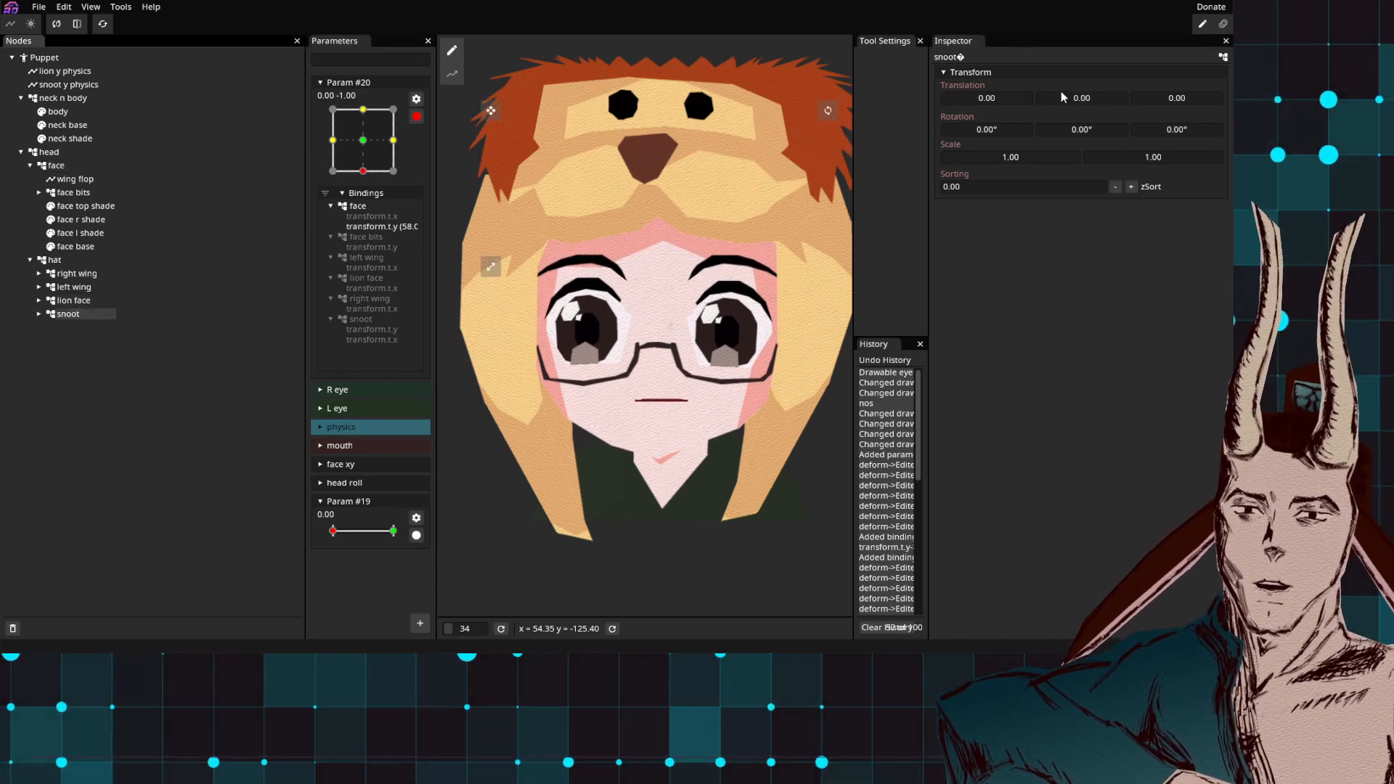
drag(1062, 98, 1113, 89)
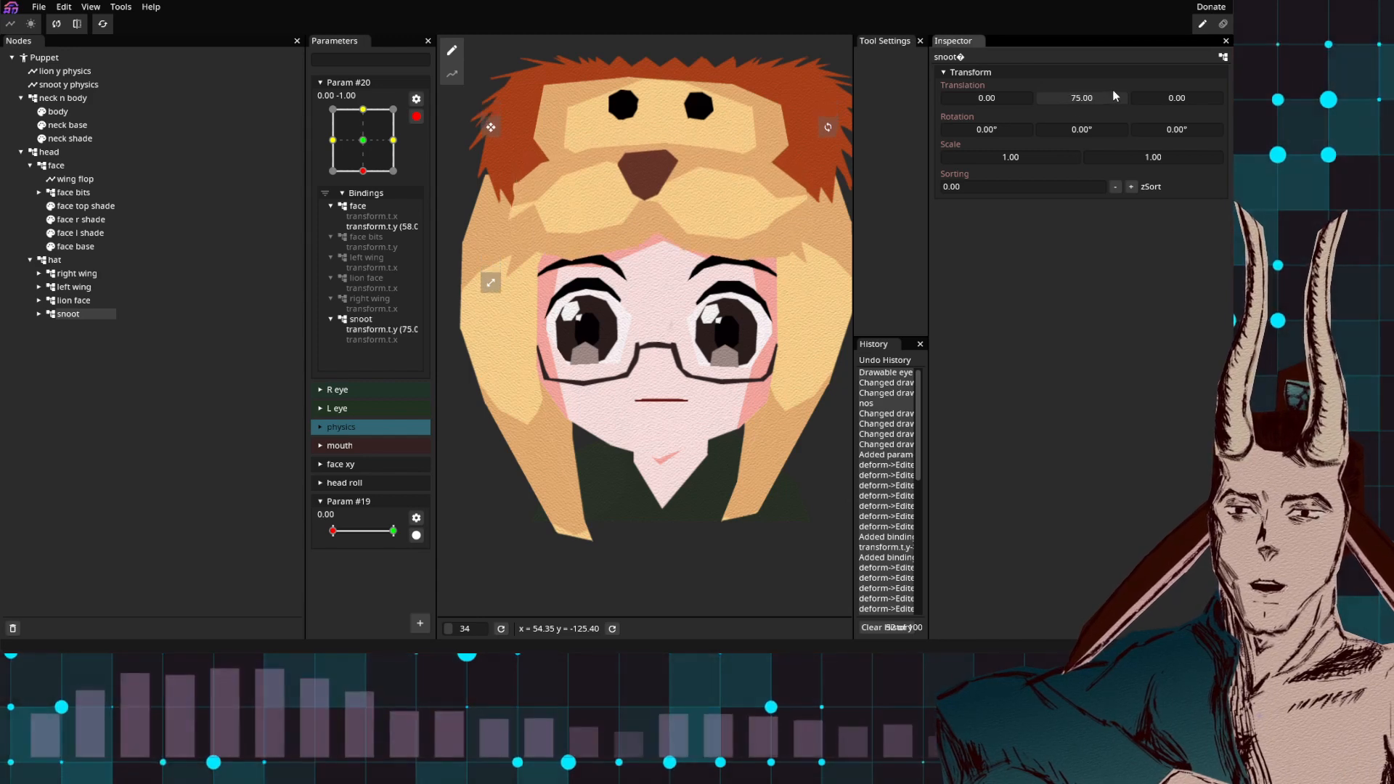
click(76, 300)
drag(1070, 98, 1029, 106)
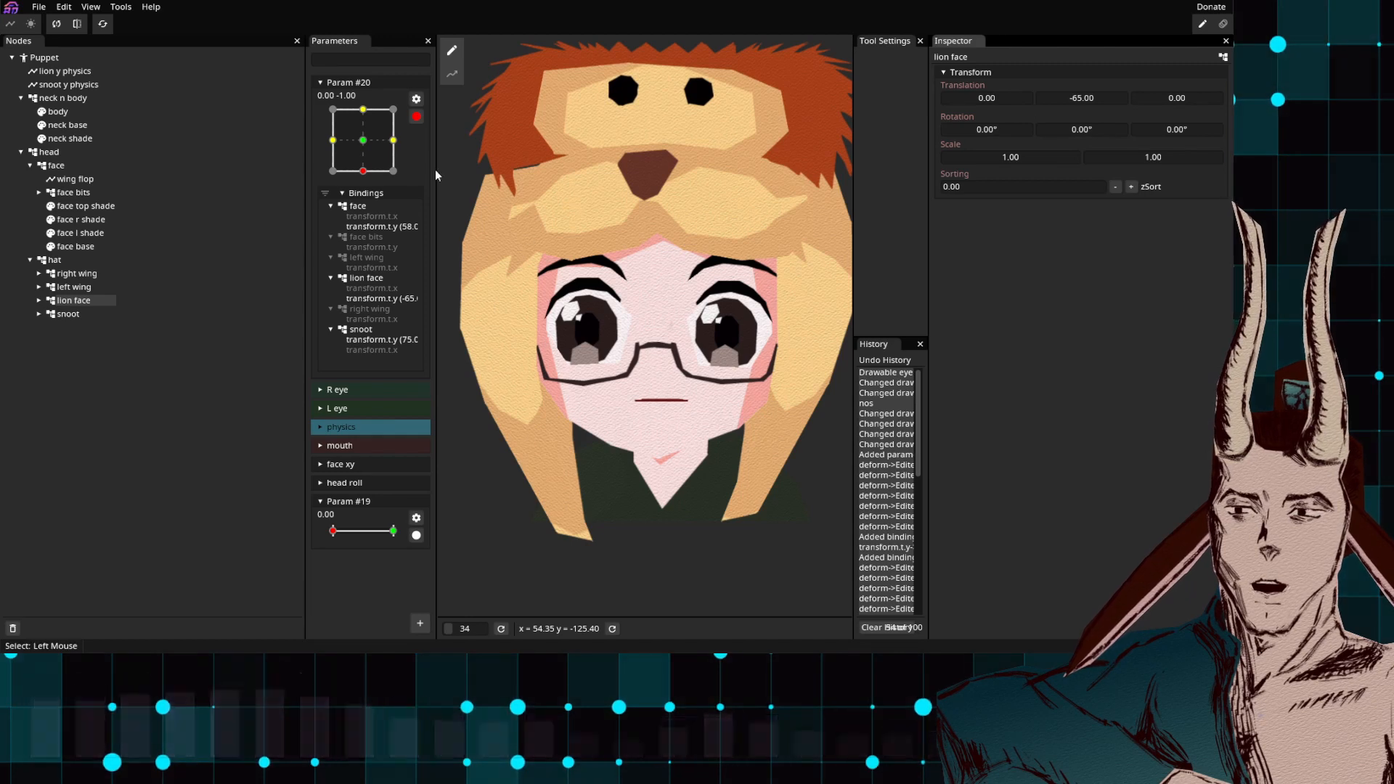
Step: At keypoint 0, 1, set the Y translation of lion face to 68 and snoot to -83, then disarm and test the 2D parameter
click(363, 109)
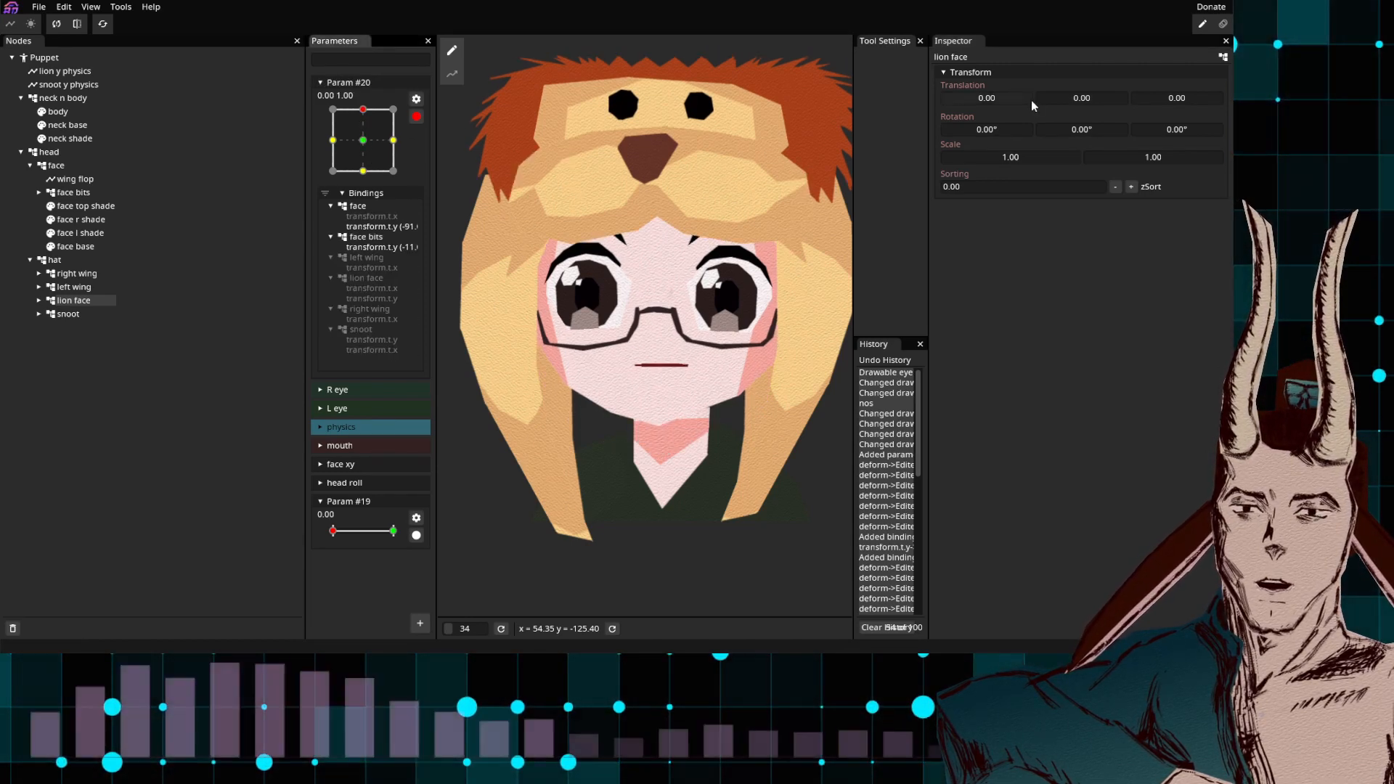
drag(1076, 101, 1117, 97)
click(68, 313)
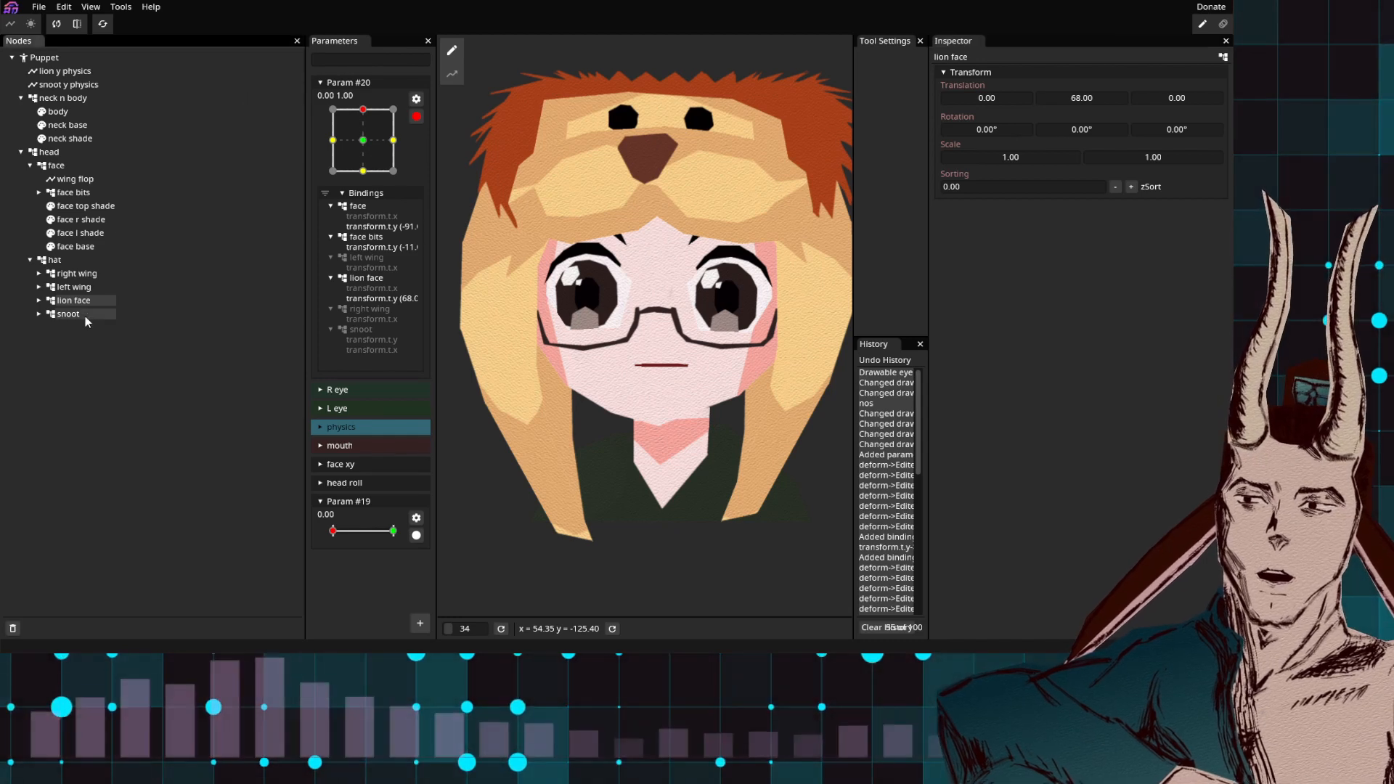
drag(1047, 106, 1011, 99)
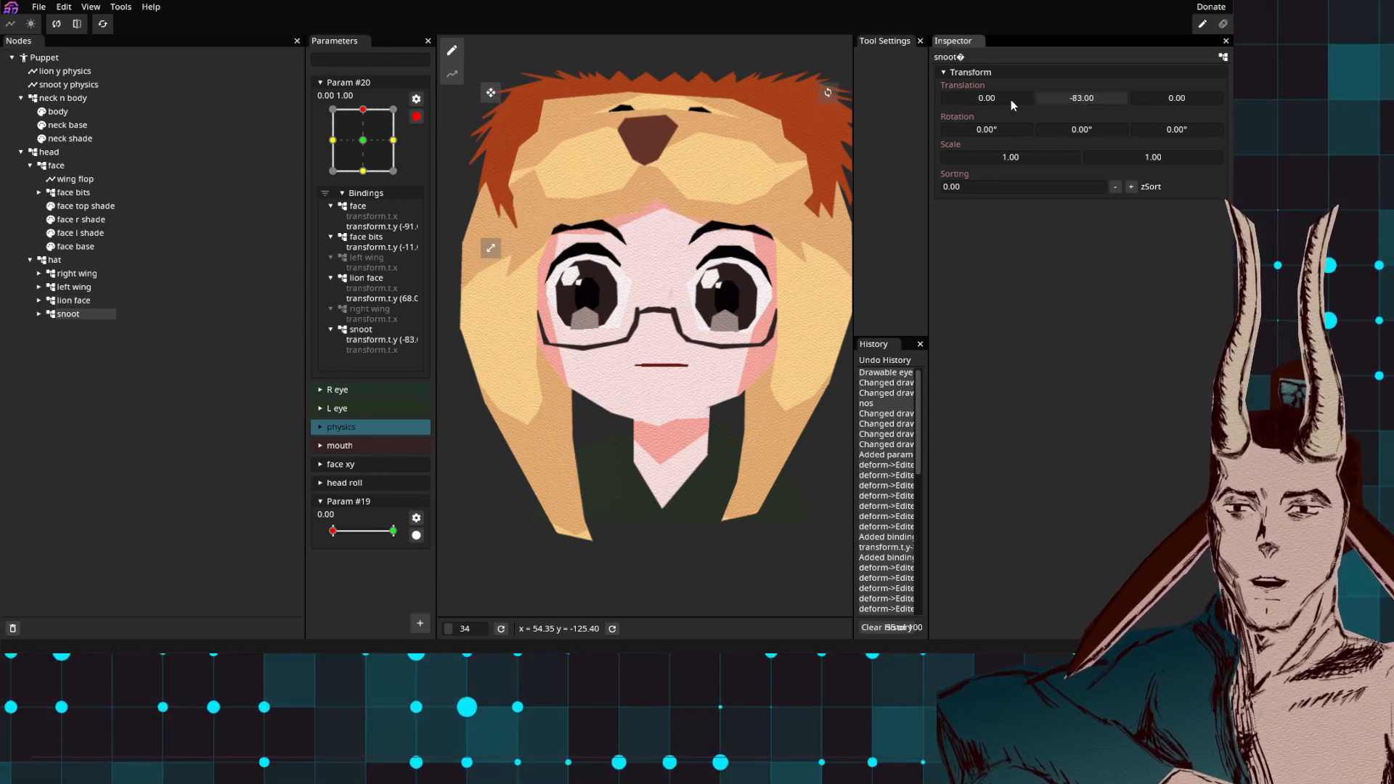
click(419, 118)
mouse_move(368, 294)
mouse_down()
mouse_move(372, 311)
mouse_move(328, 272)
mouse_move(392, 280)
mouse_move(343, 304)
mouse_move(352, 323)
mouse_move(391, 318)
mouse_move(364, 310)
mouse_up()
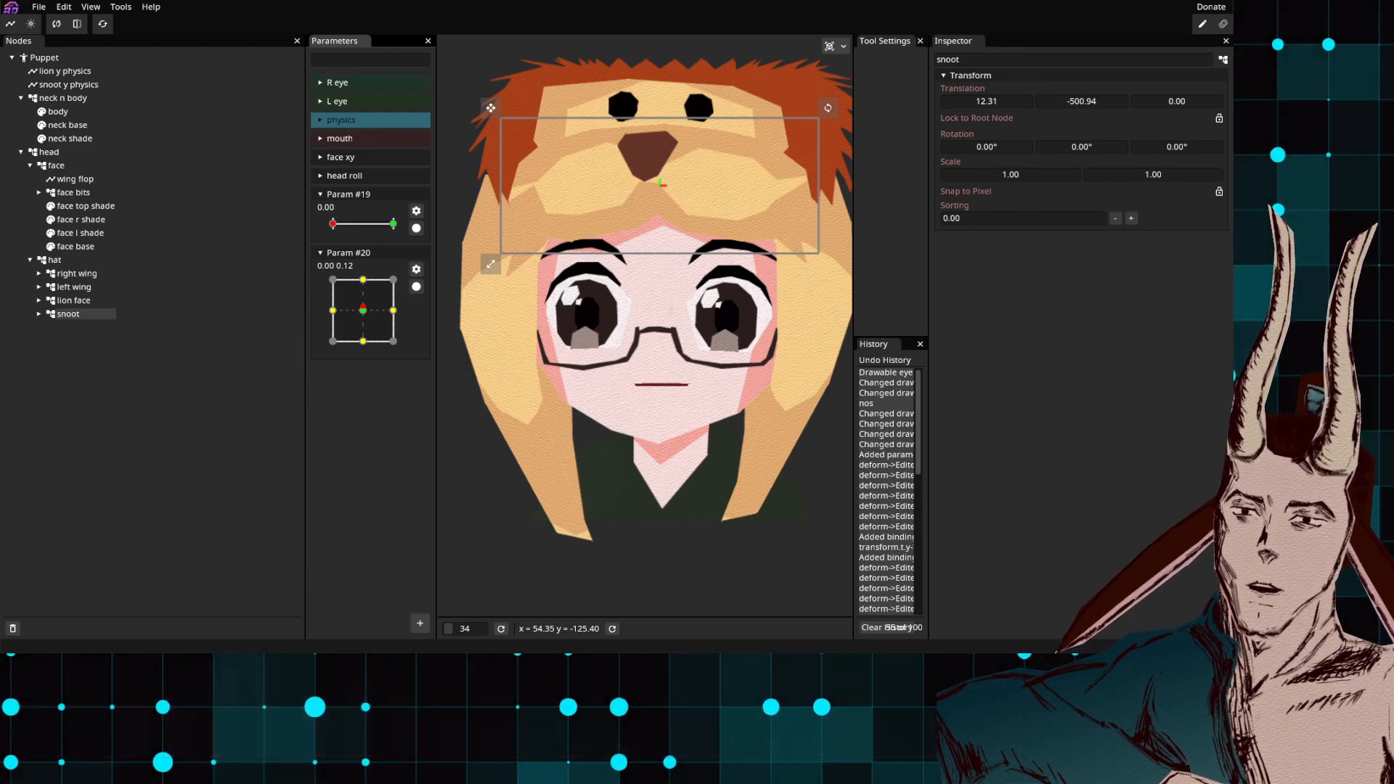
Step: Set the mouth open parameter to 1.00 with the mouth mesh node selected, and save the puppet project
scroll(646, 320, up, 5)
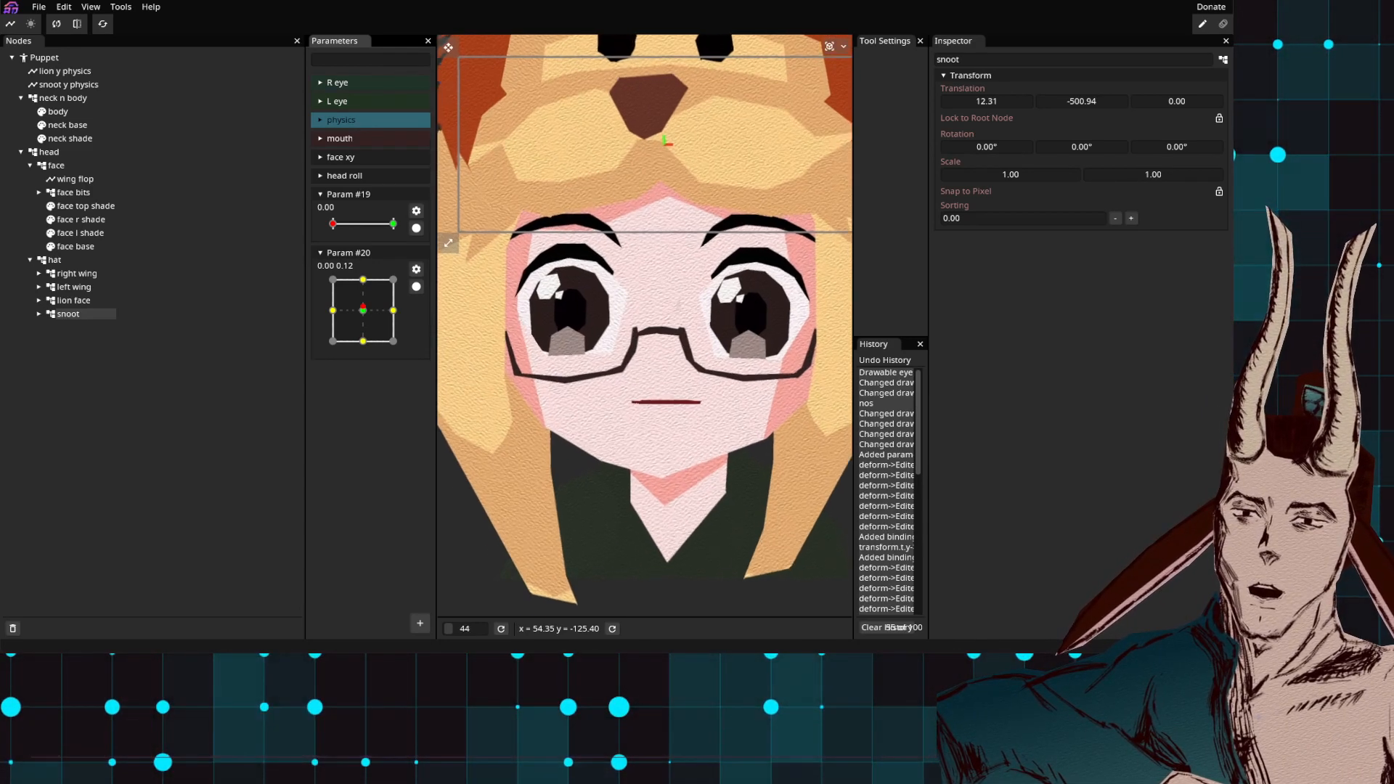
scroll(653, 404, up, 4)
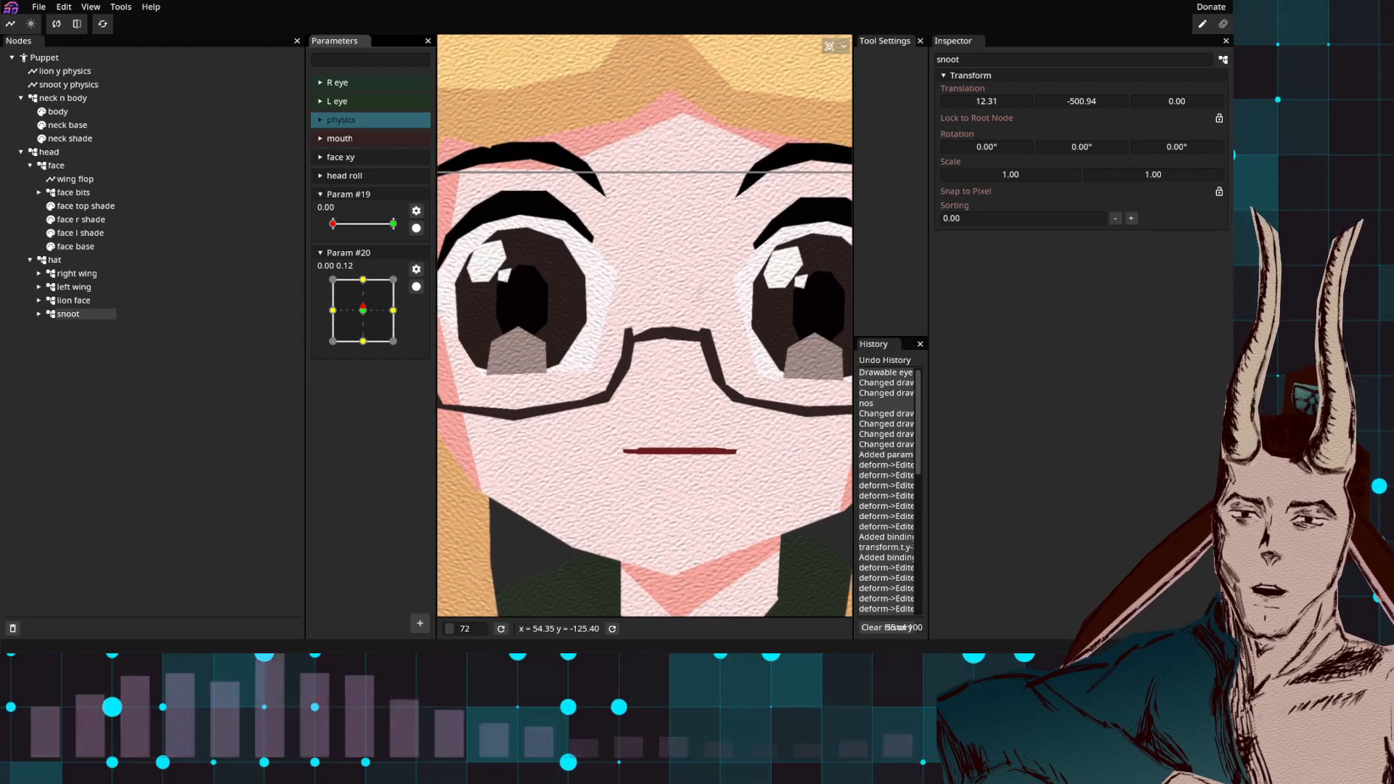
drag(654, 399, 612, 355)
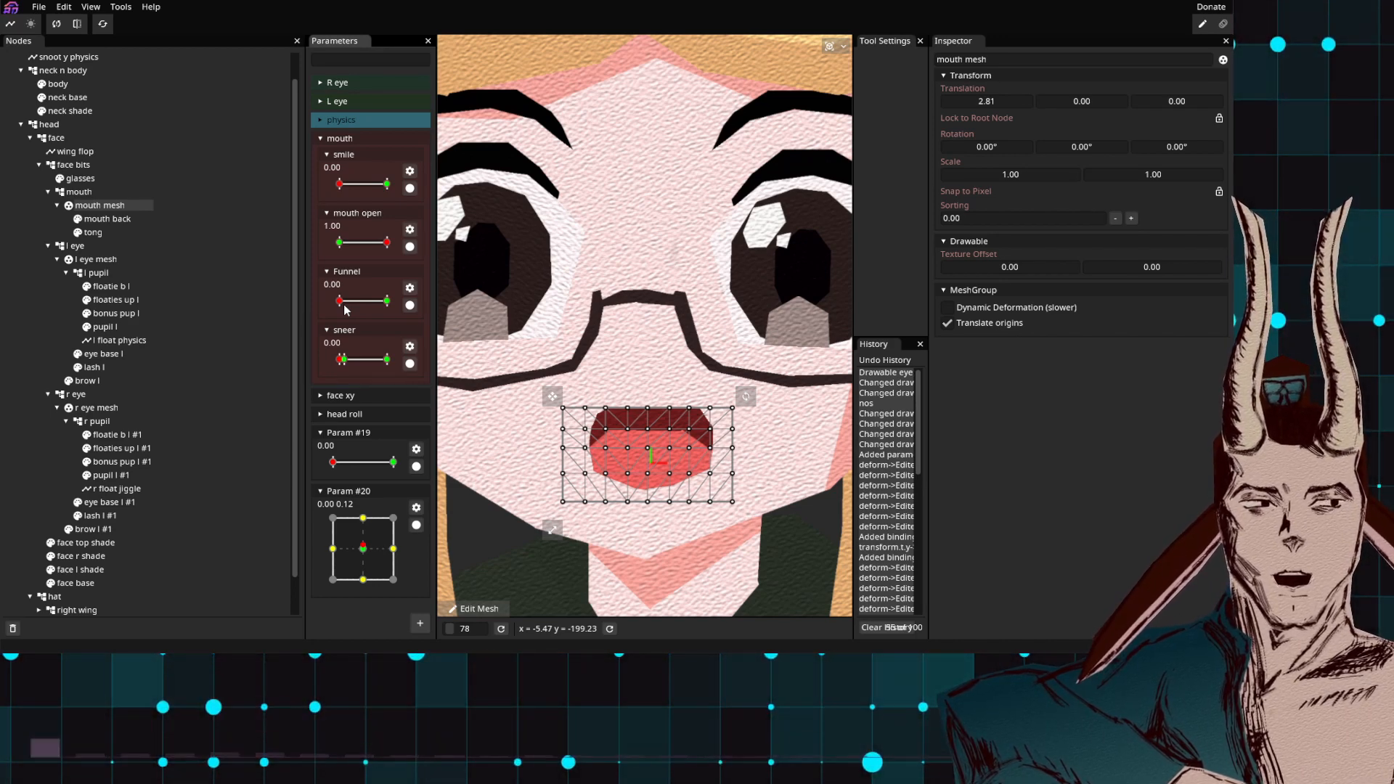
key(ctrl+s)
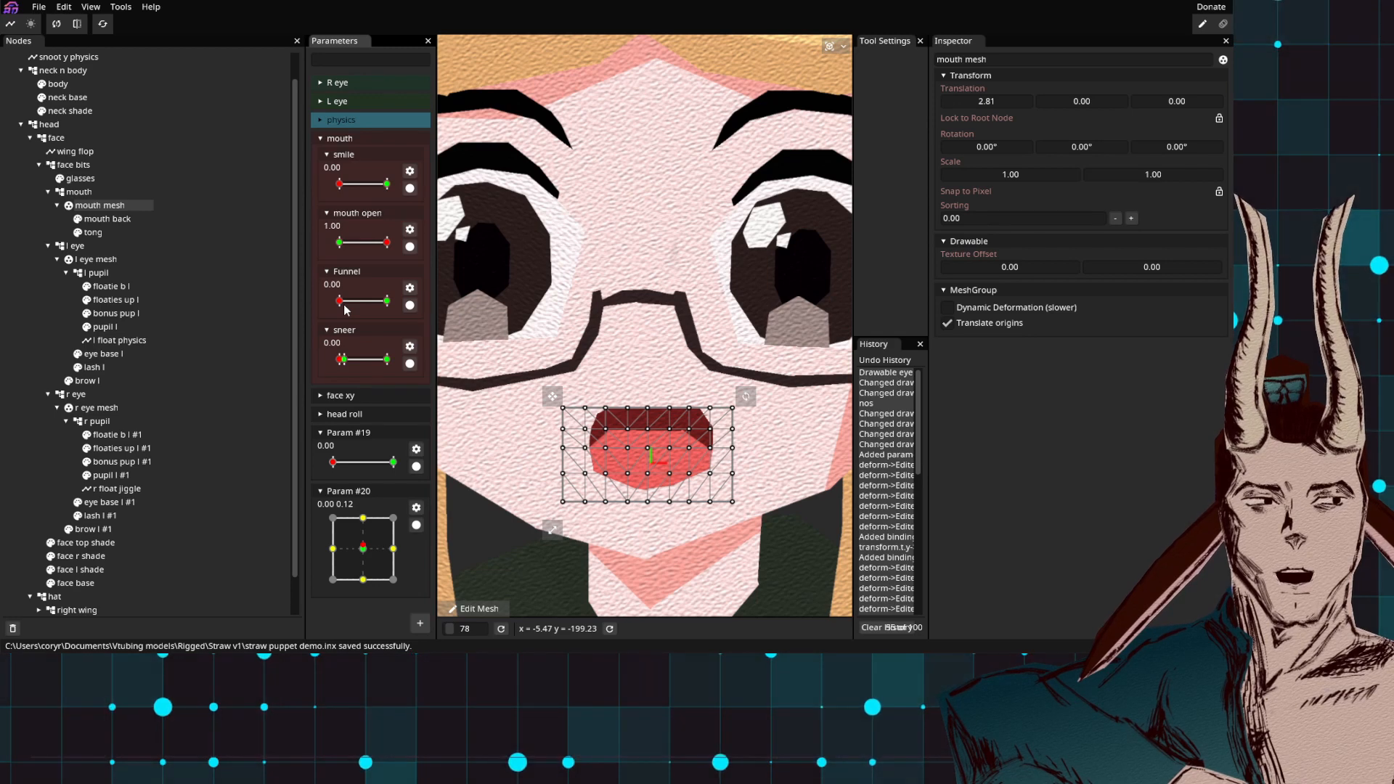
mouse_move(339, 301)
mouse_down()
mouse_move(409, 302)
mouse_move(328, 312)
mouse_up()
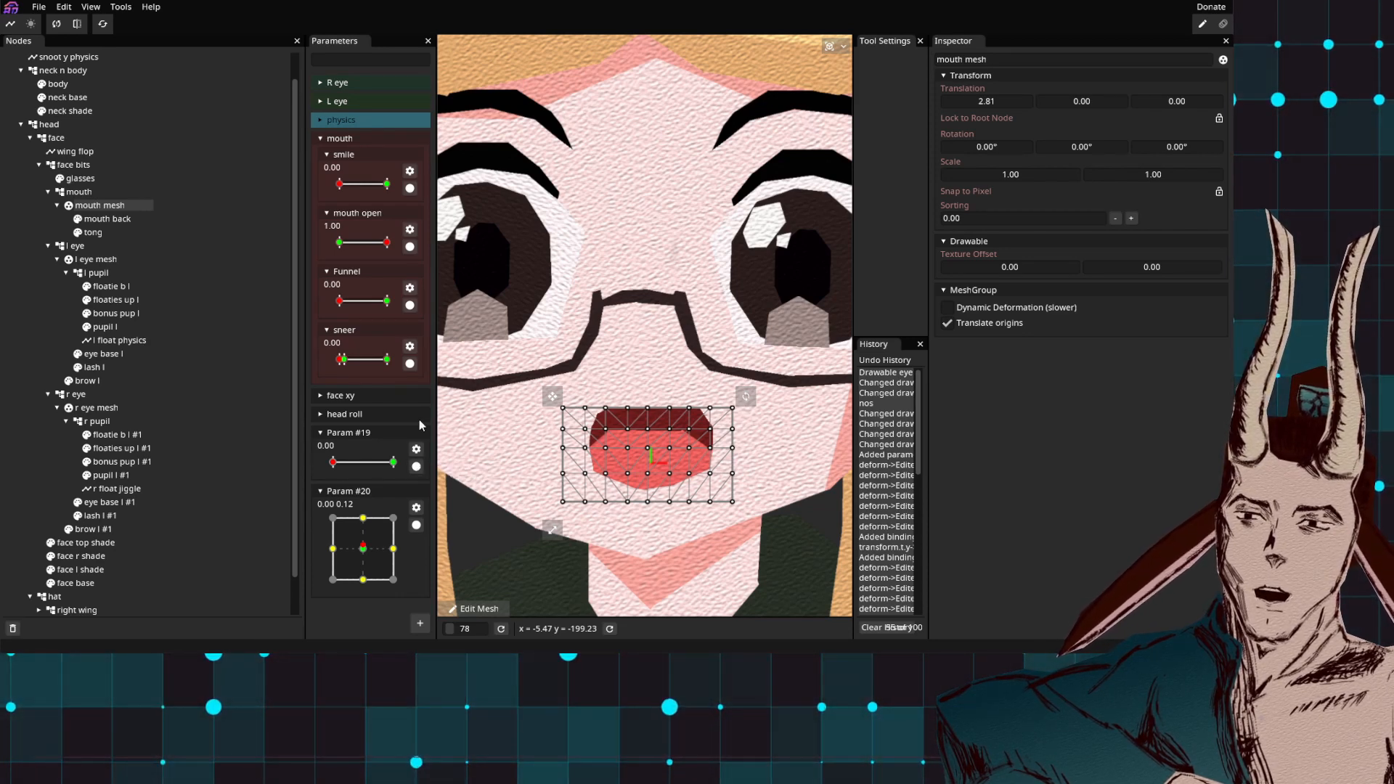
Step: Arm Param #19, try shifting the vertices on one side of the mouth mesh, and undo the deformations
click(416, 467)
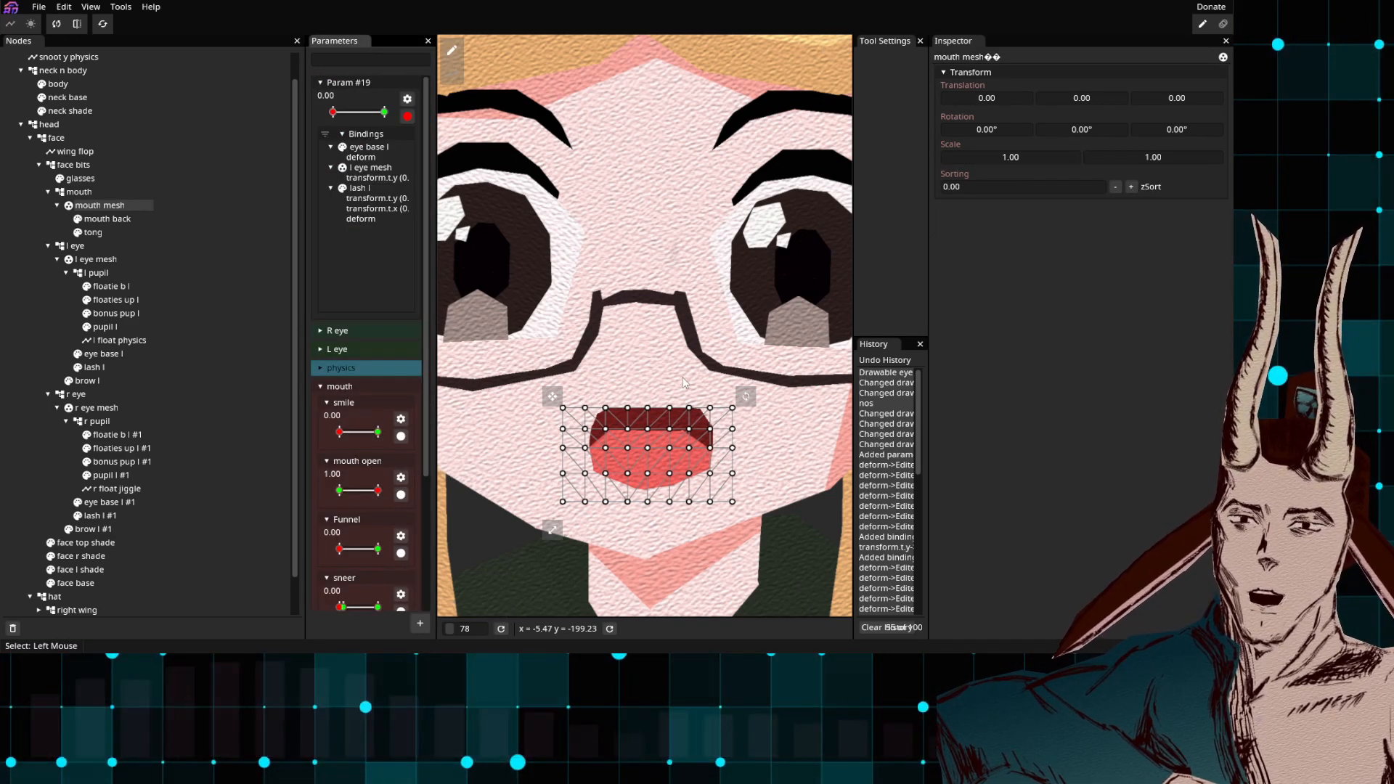
drag(681, 377, 759, 549)
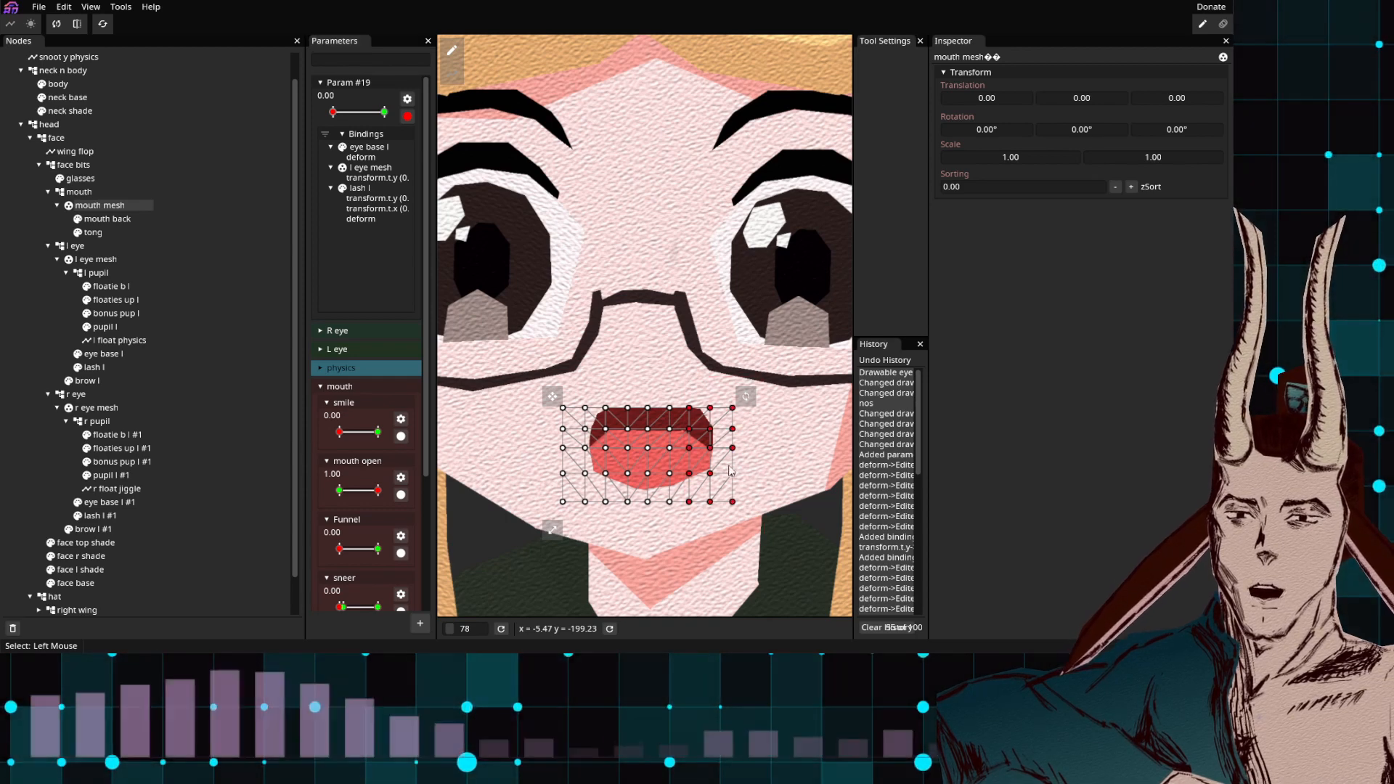
drag(730, 479, 716, 481)
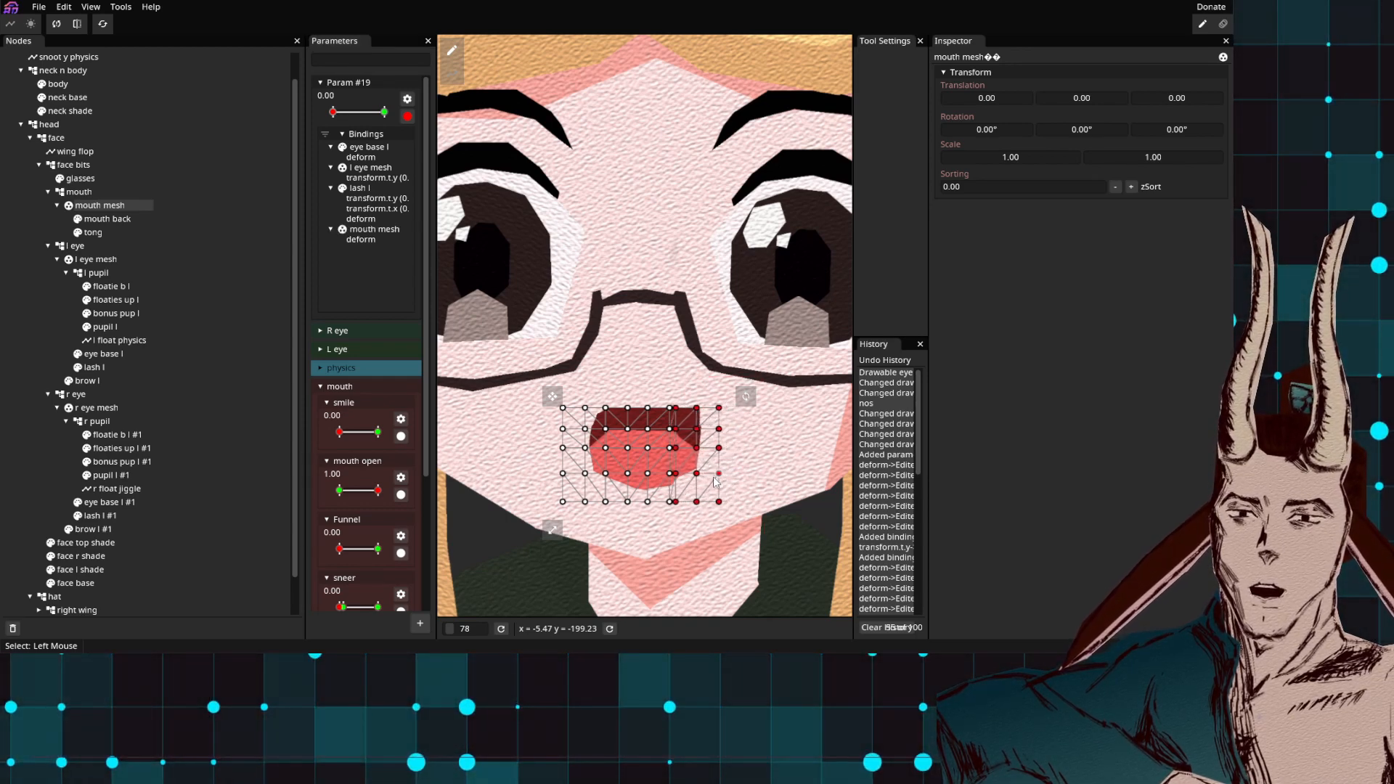
drag(662, 395, 731, 487)
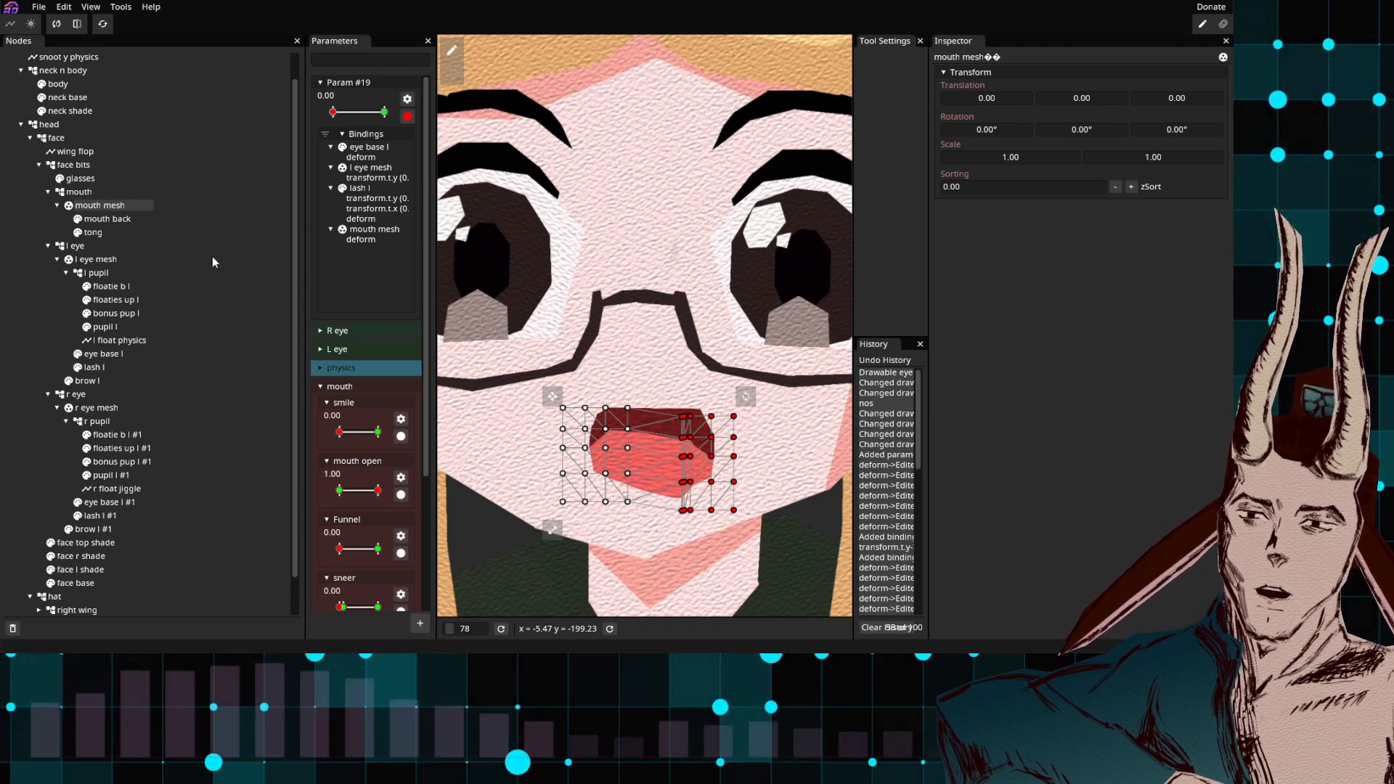
key(ctrl+z)
key(ctrl+z)
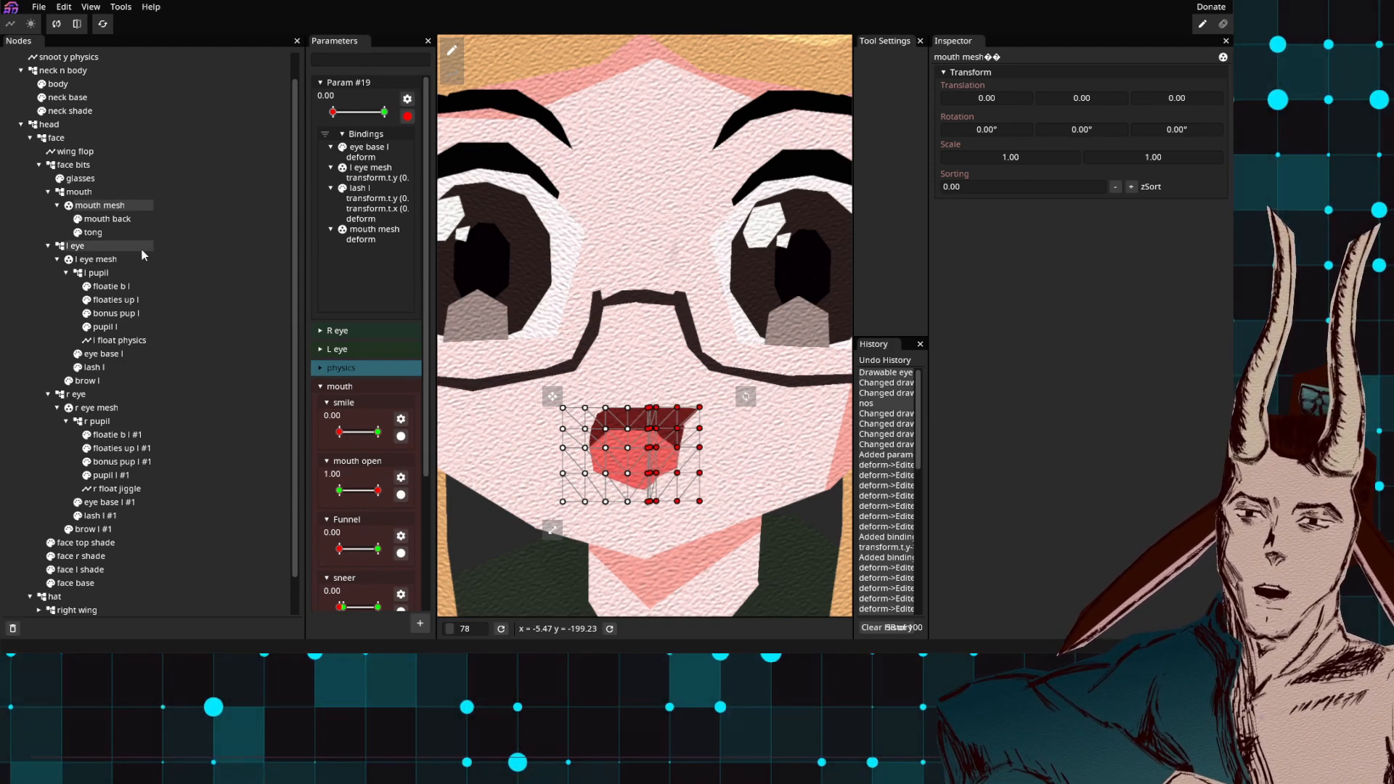
key(ctrl+z)
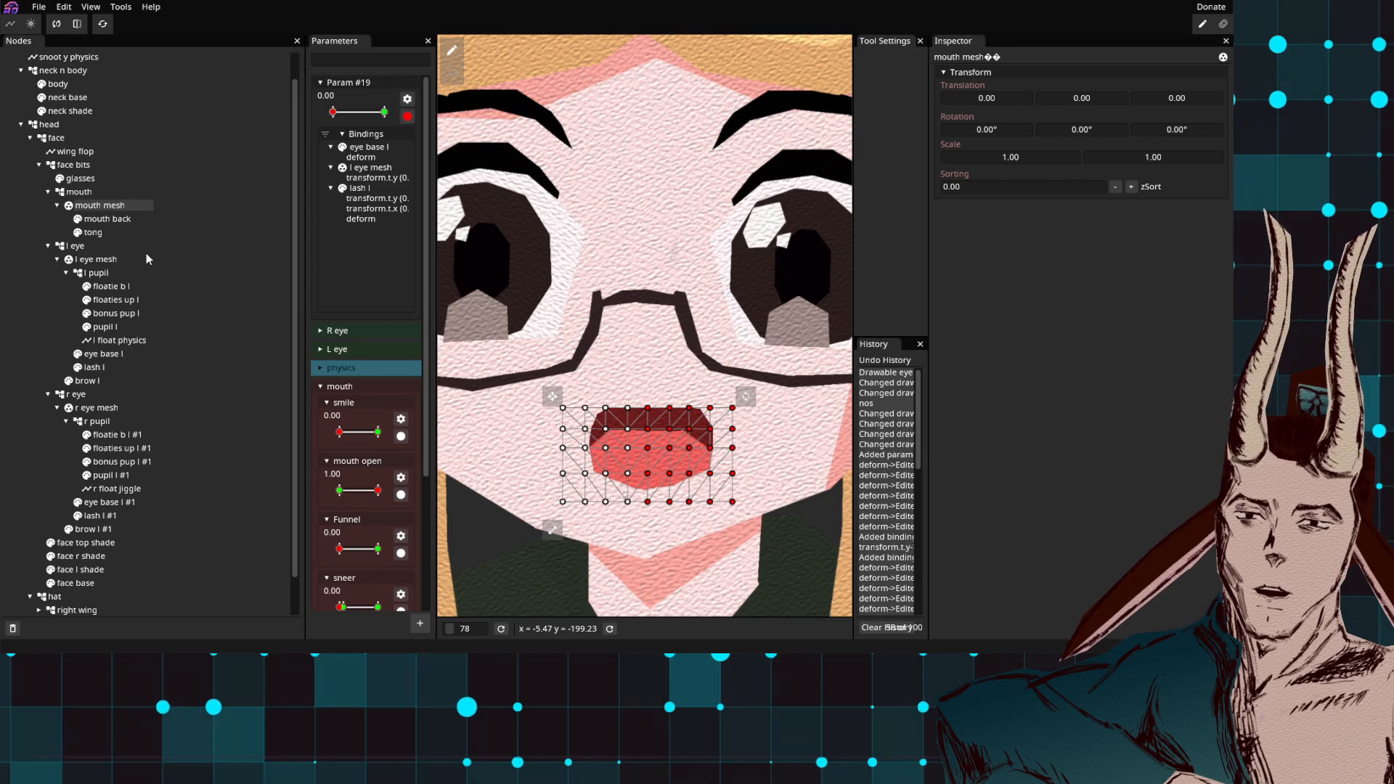
click(111, 218)
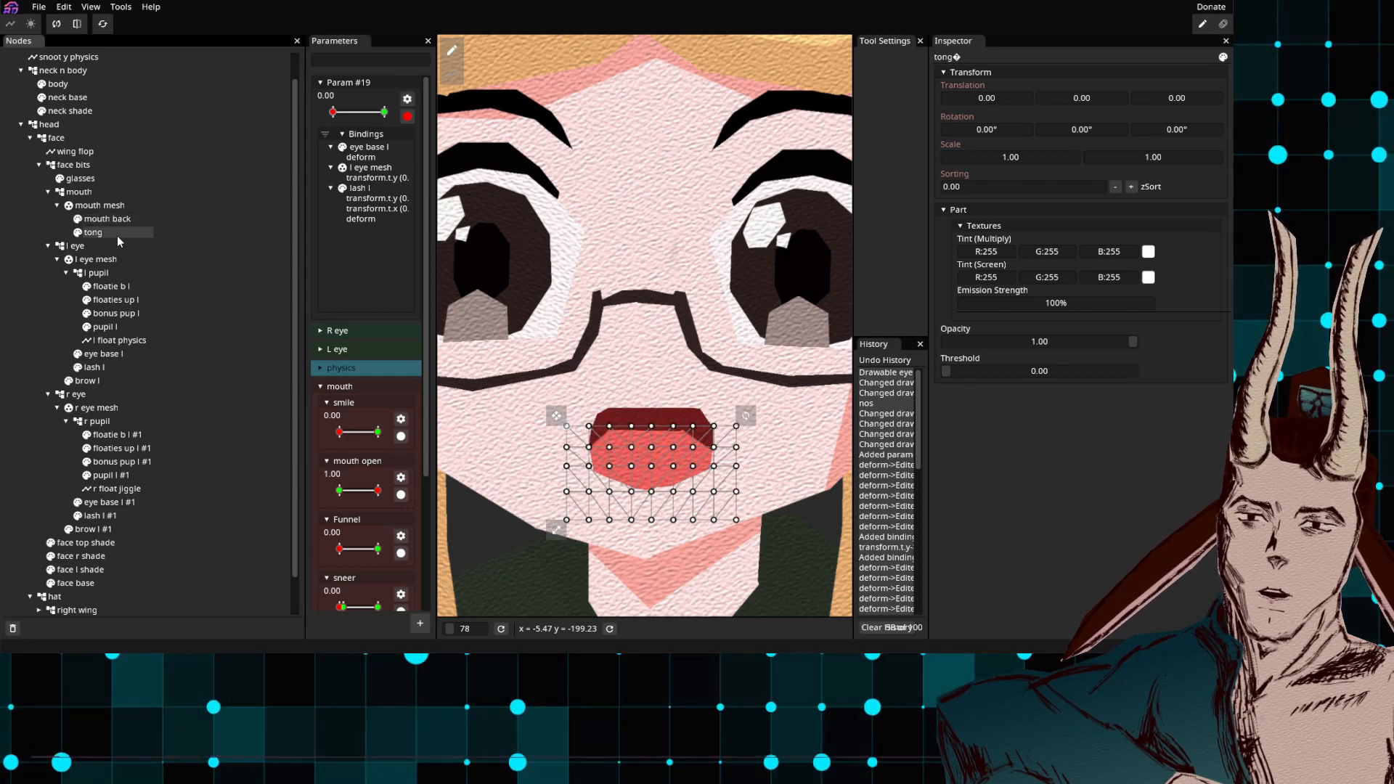
click(109, 206)
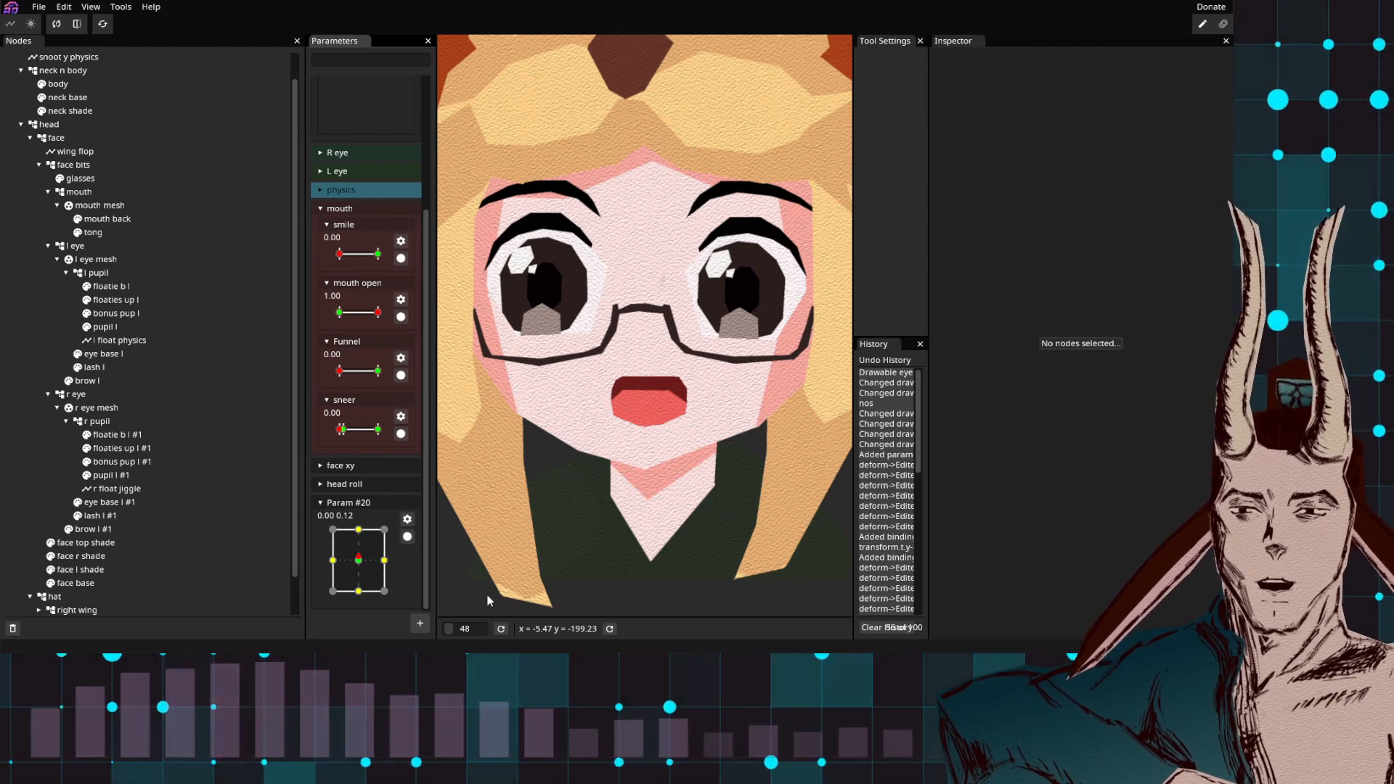
Step: Add a 1D parameter ranging from -1 to 1 and name it "mouth wabble param"
click(419, 622)
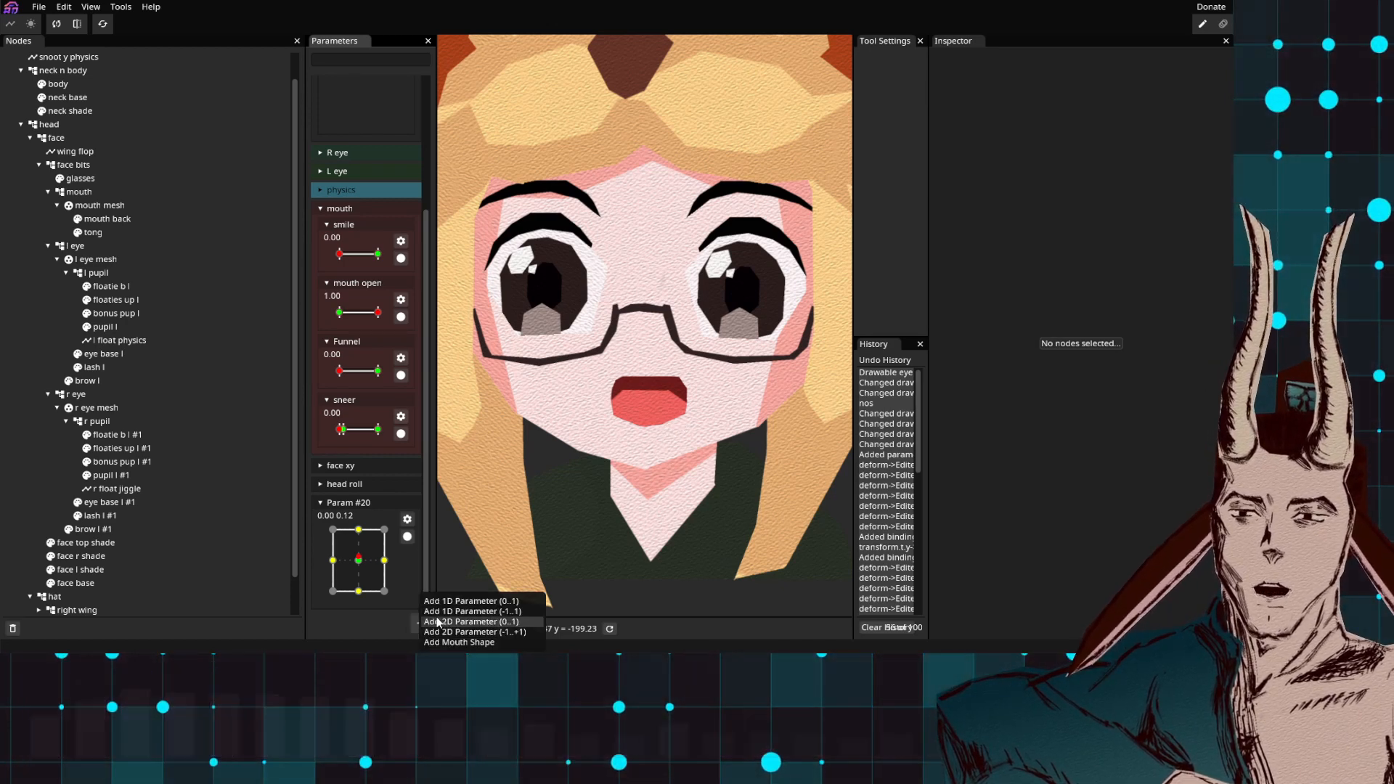
click(491, 612)
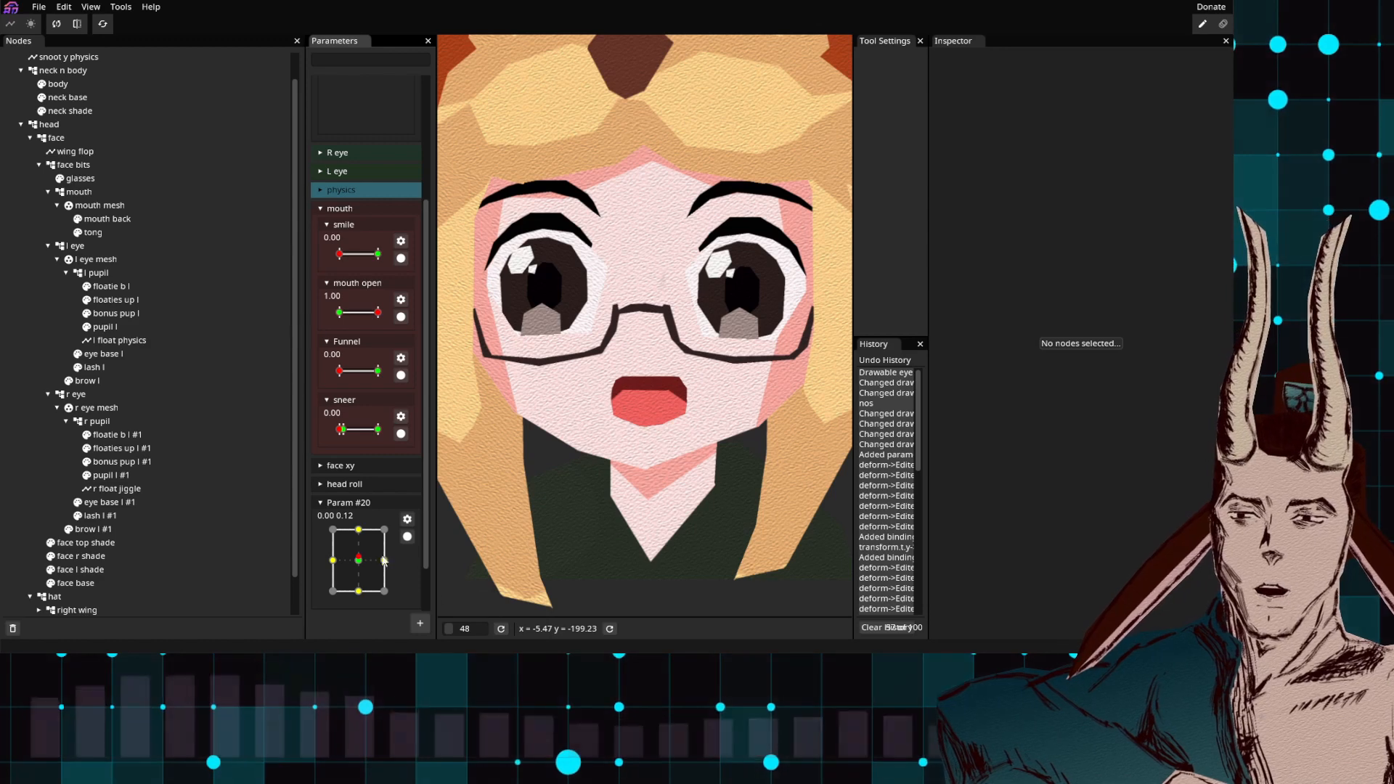
scroll(389, 544, down, 2)
click(408, 577)
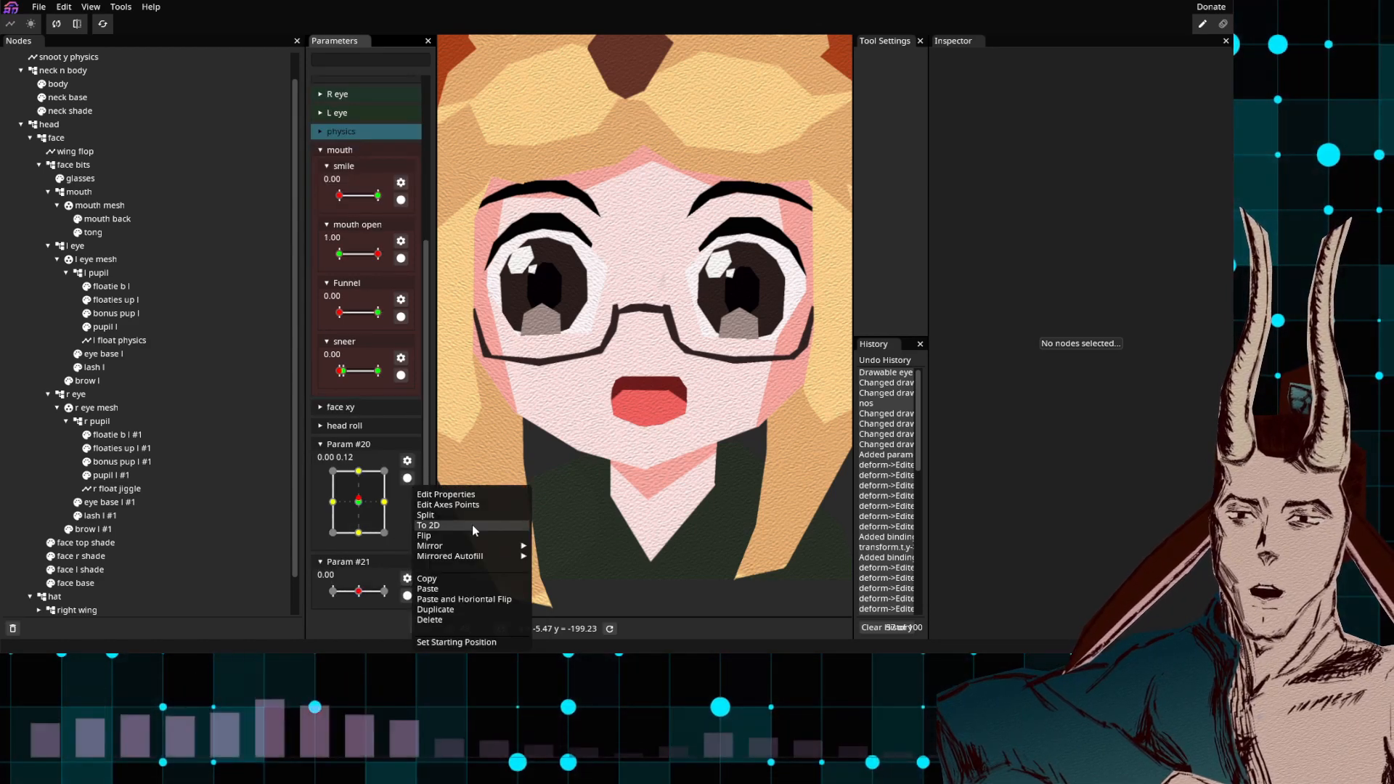
click(476, 494)
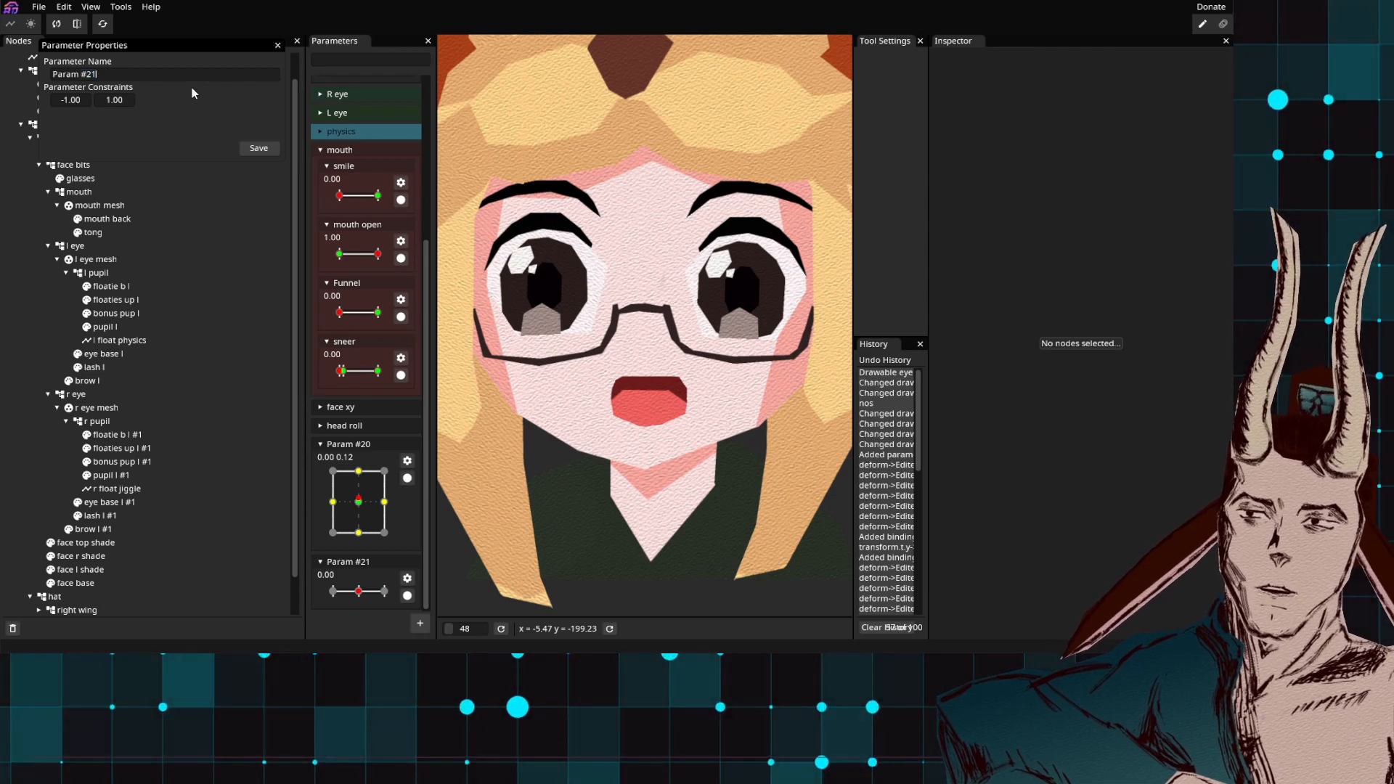
key(ctrl+a)
text(mout)
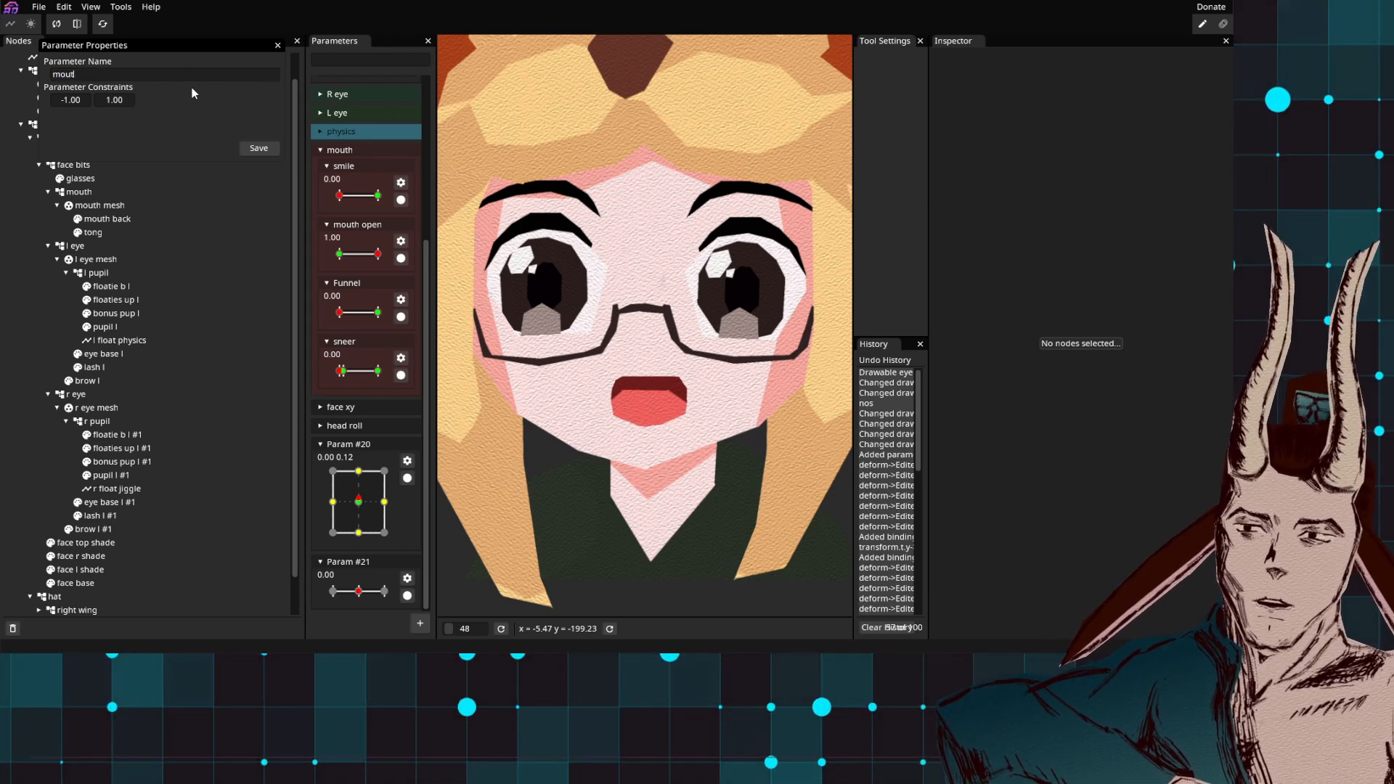
text(h wabble param)
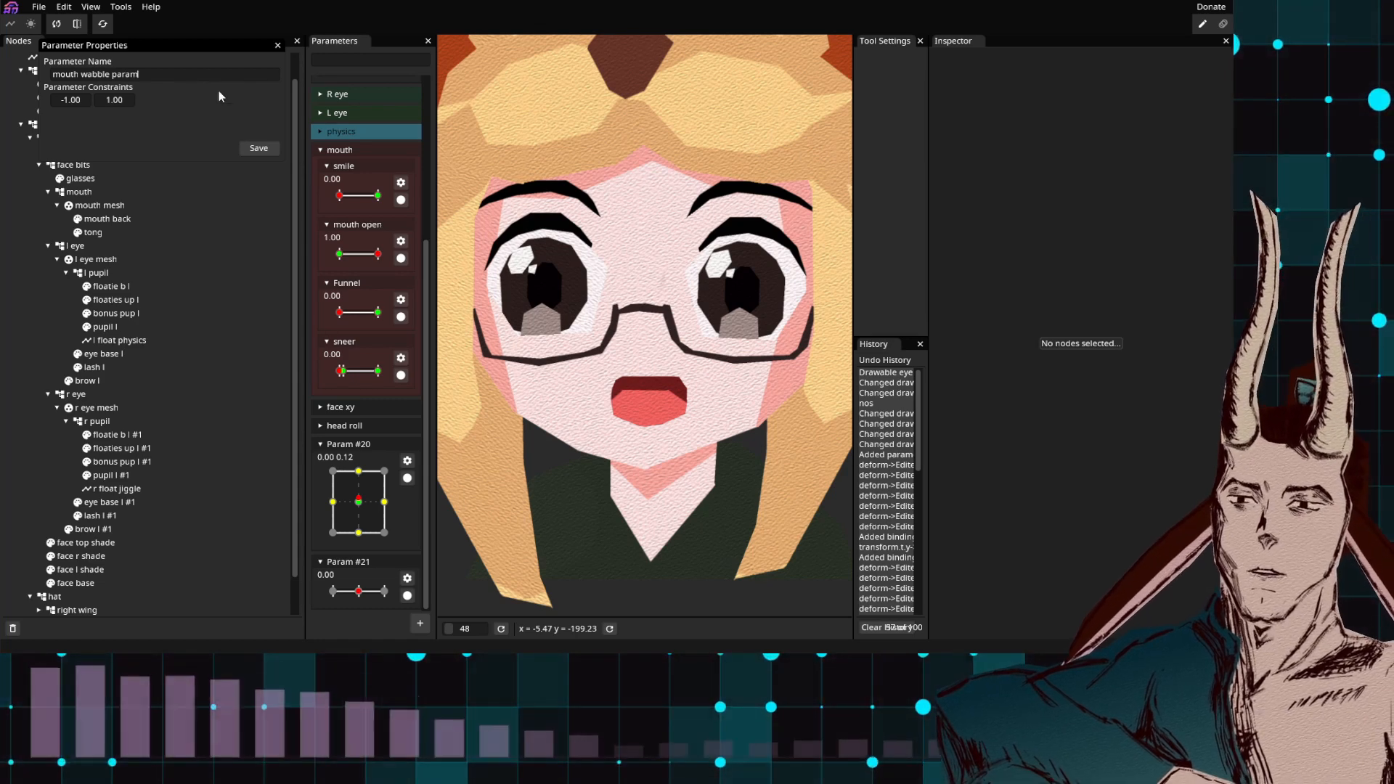
click(258, 147)
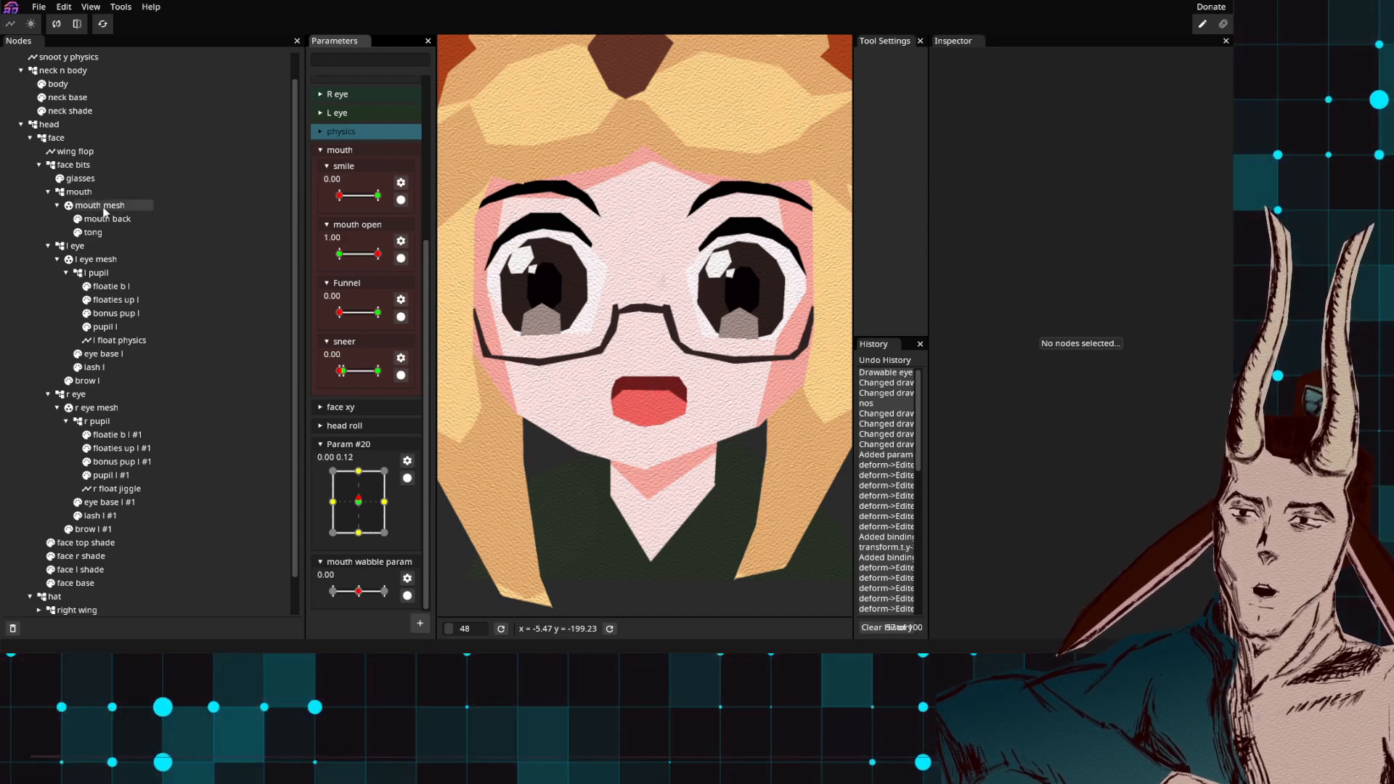
Step: Add a Simple Physics node under the mouth node and name it "mouth physics"
right_click(92, 197)
mouse_move(128, 209)
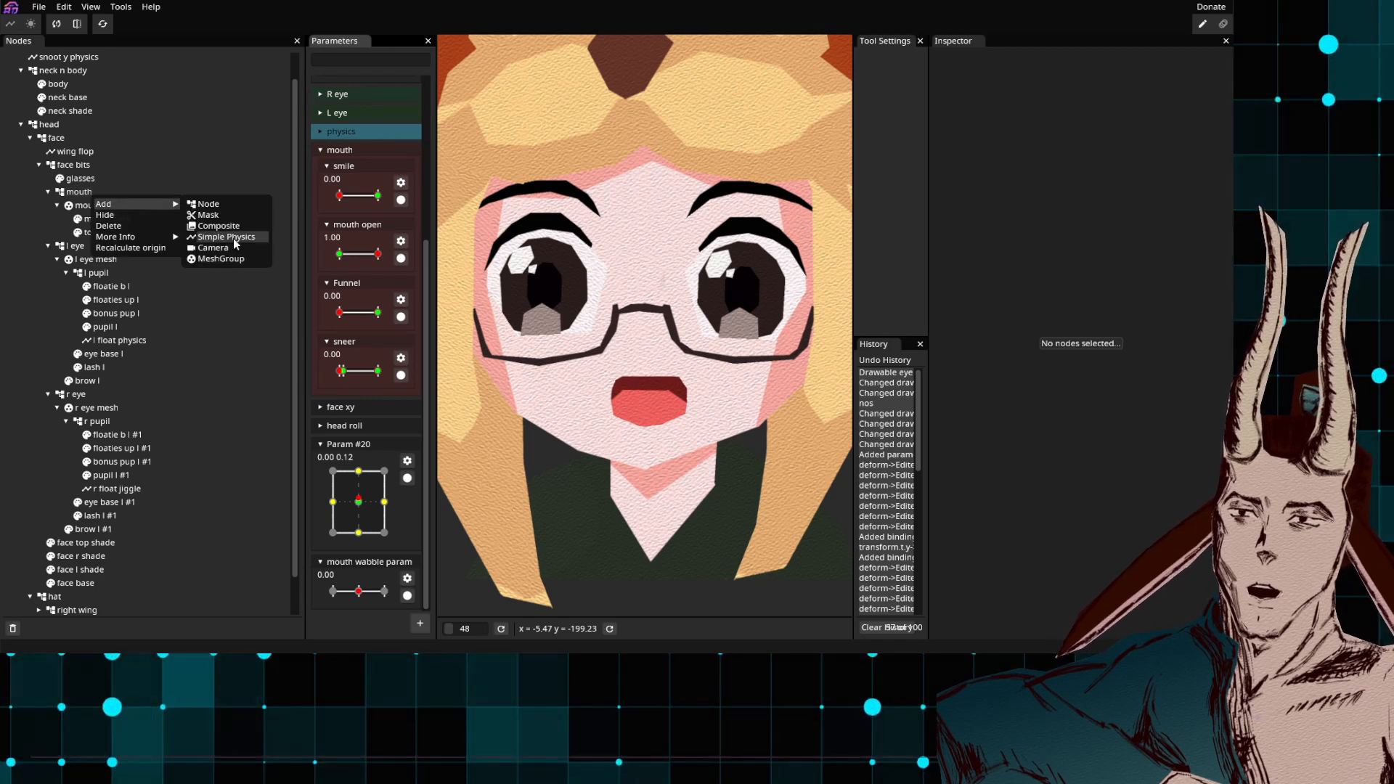
click(233, 238)
click(151, 208)
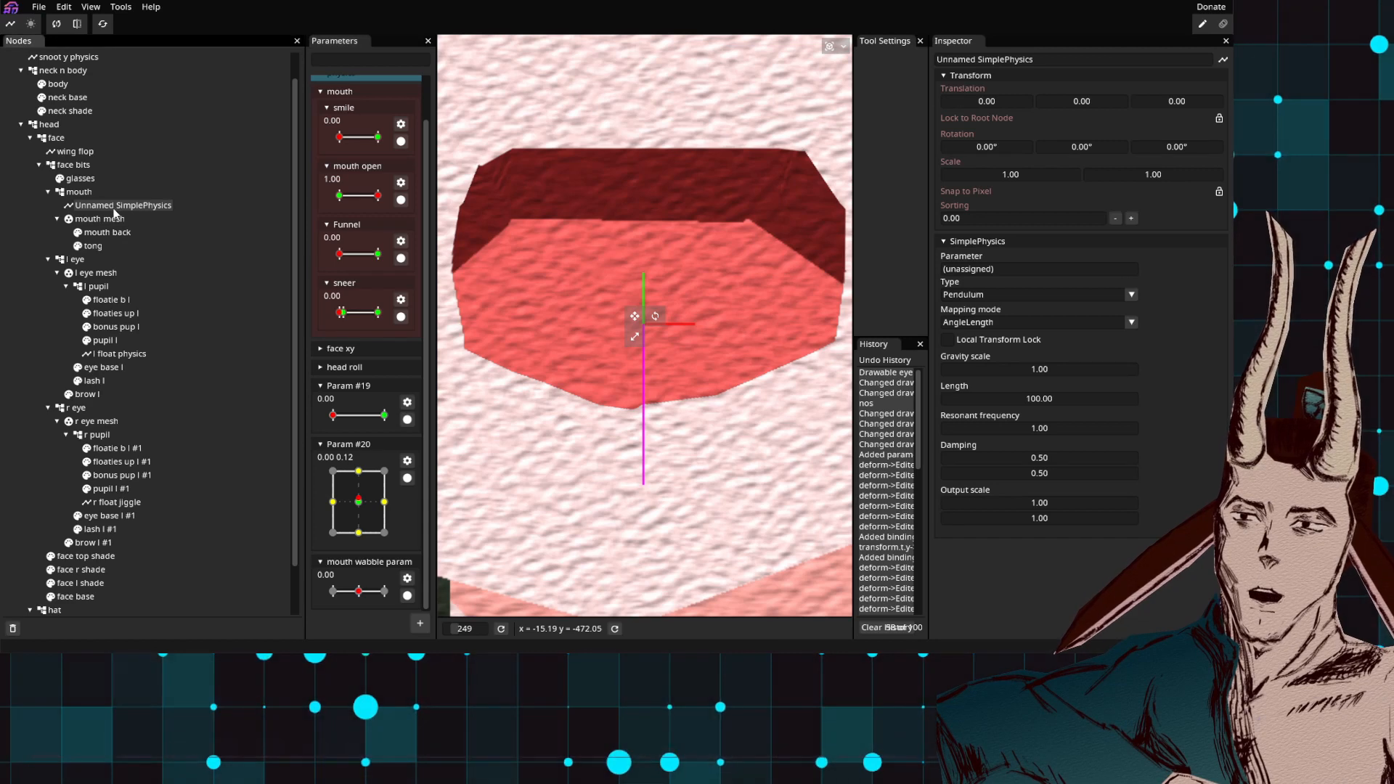
triple_click(1045, 61)
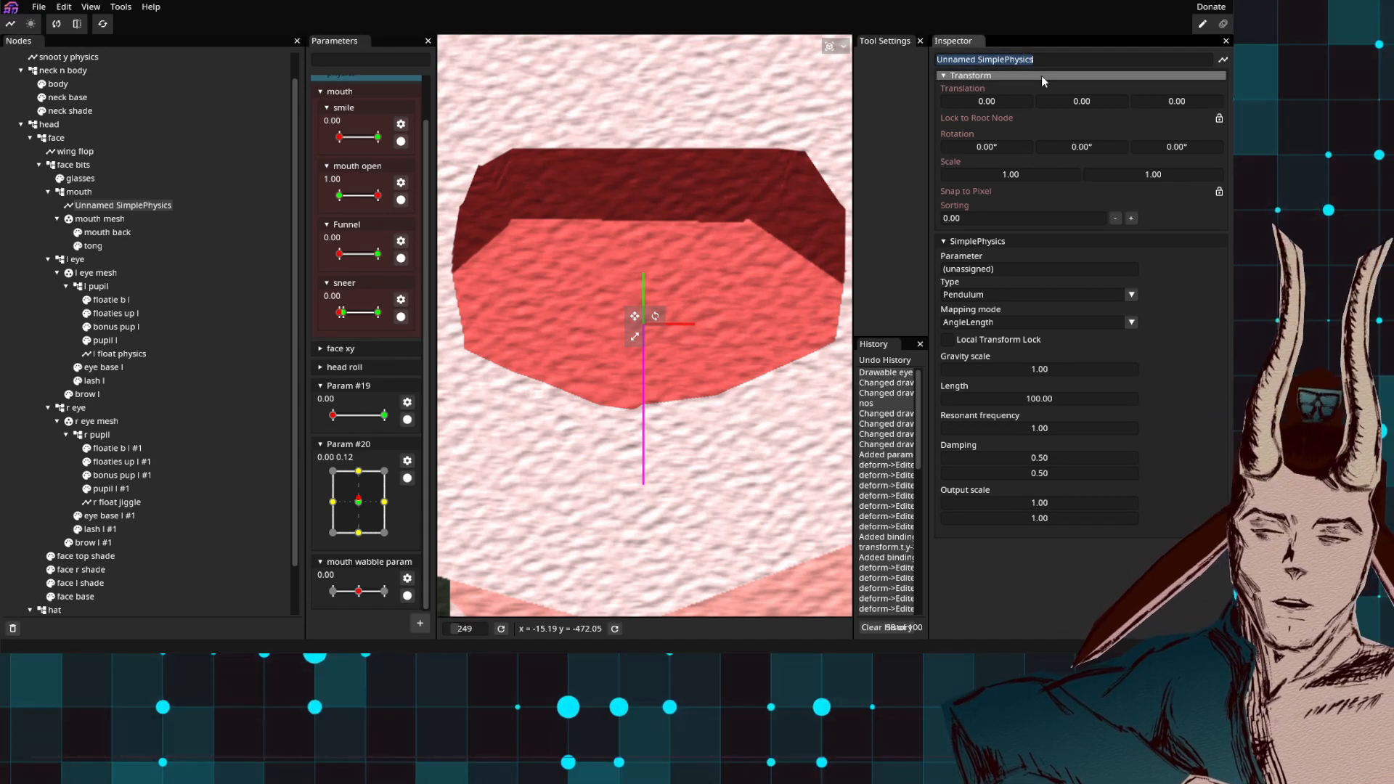
text(mouth physi)
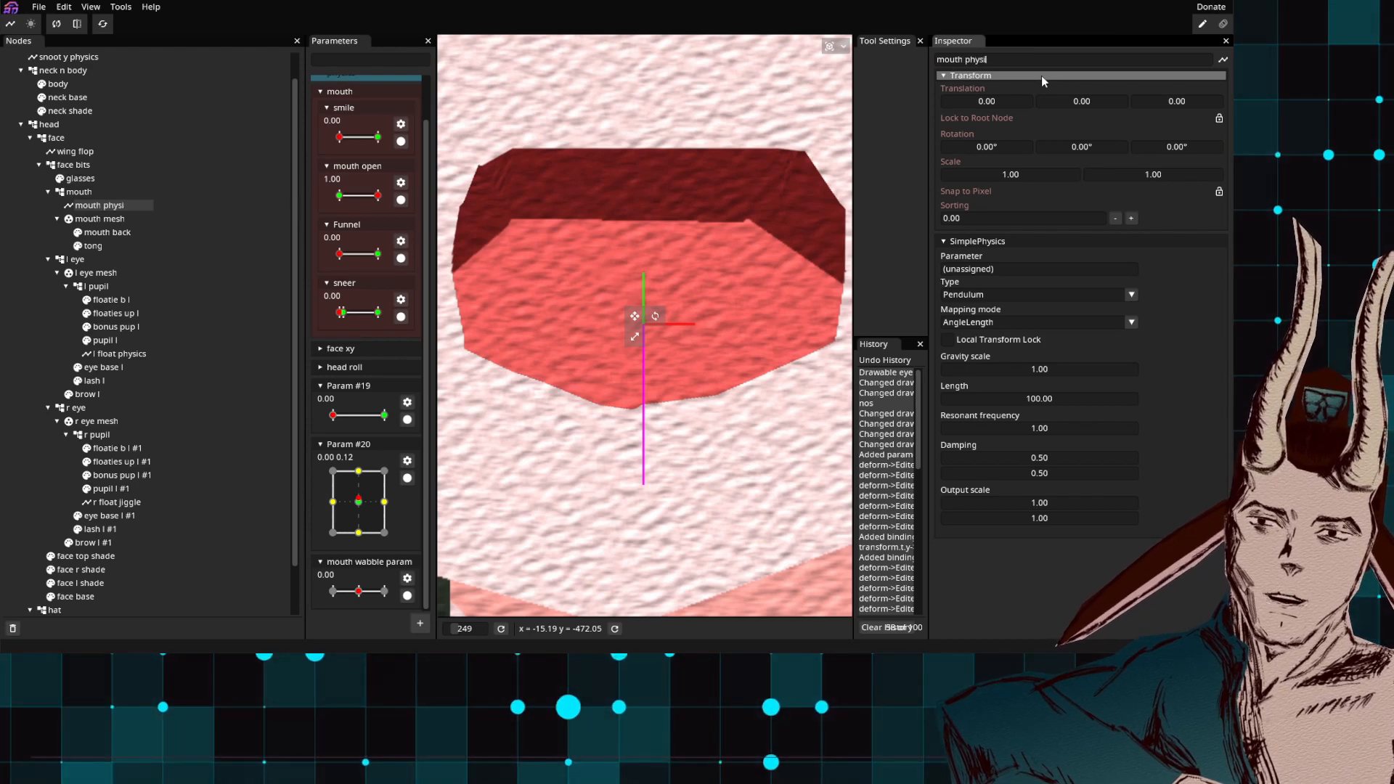
text(cs)
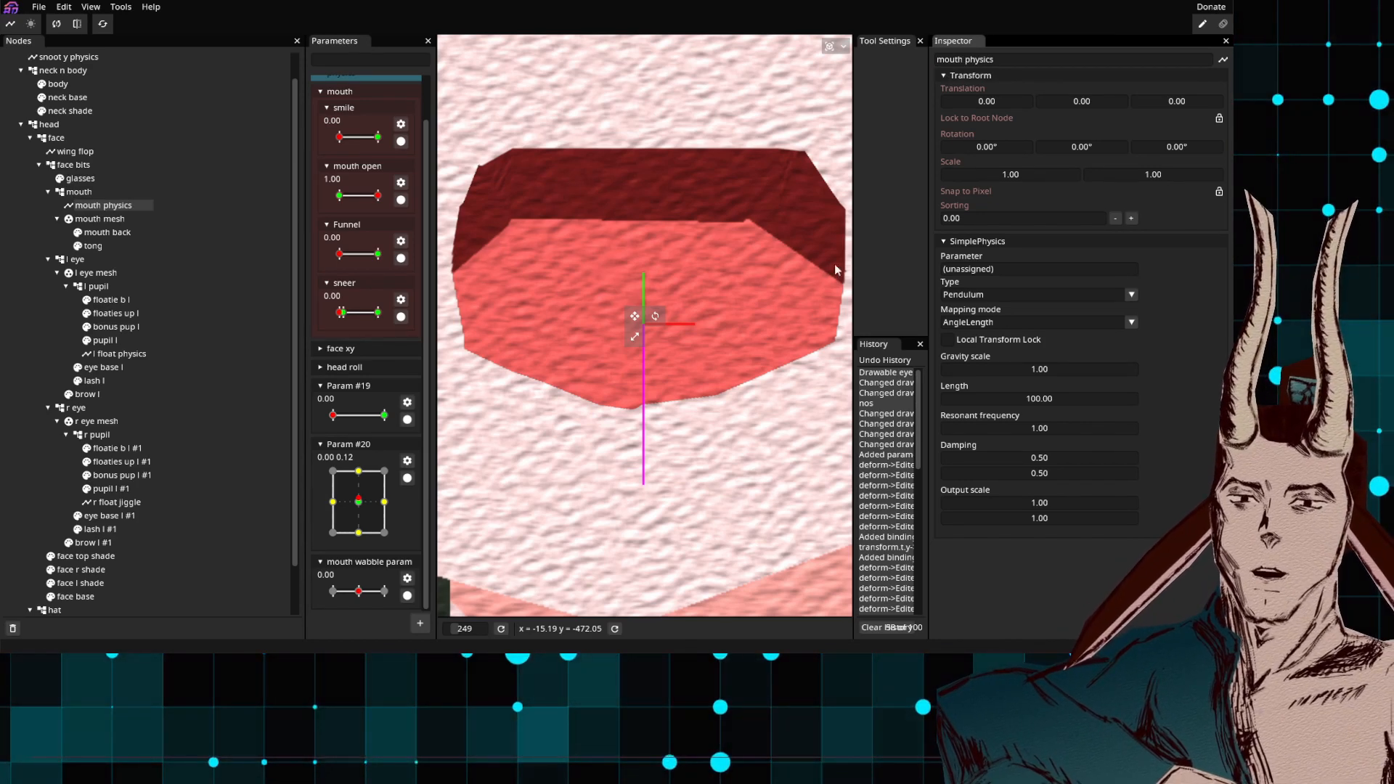
Step: Assign mouth wabble param as the mouth physics node's parameter and set its first output scale to 2.71
scroll(646, 394, down, 8)
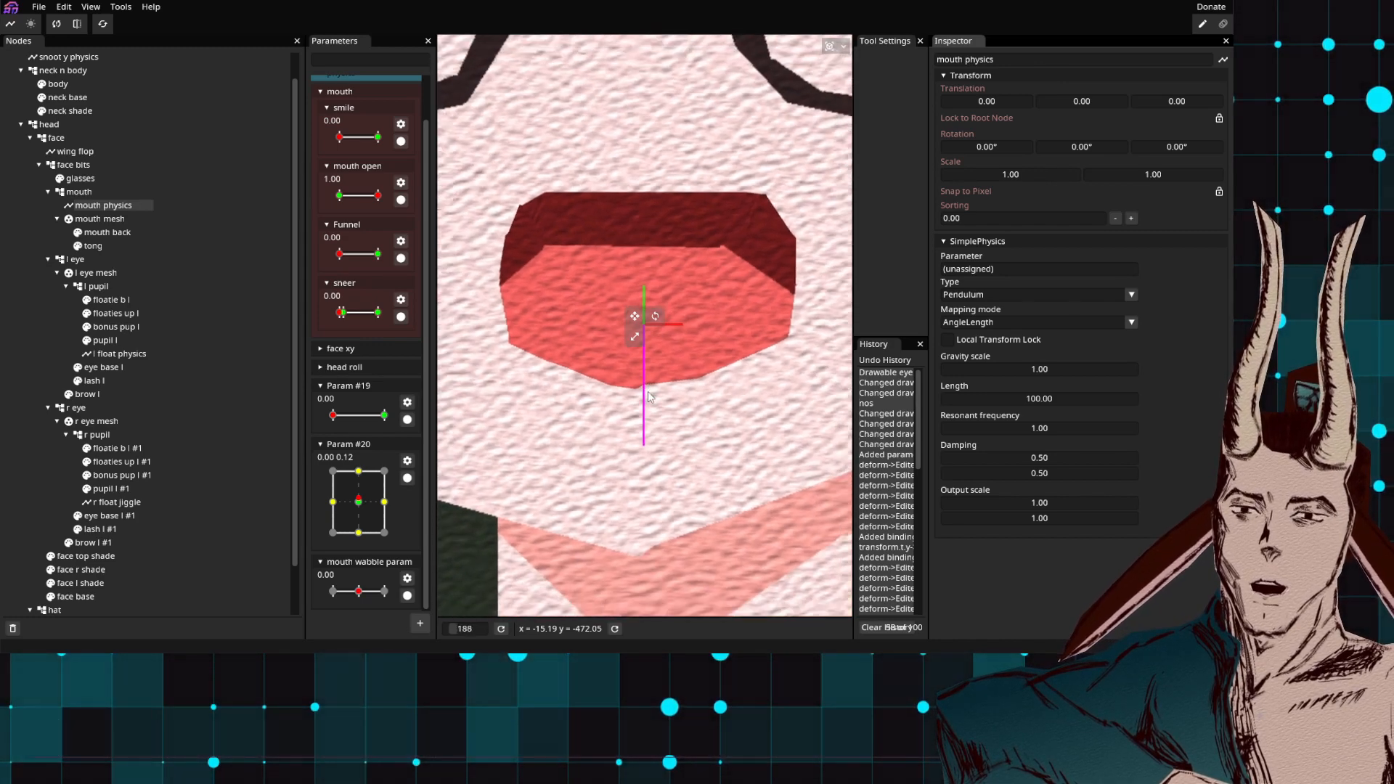
scroll(658, 371, down, 6)
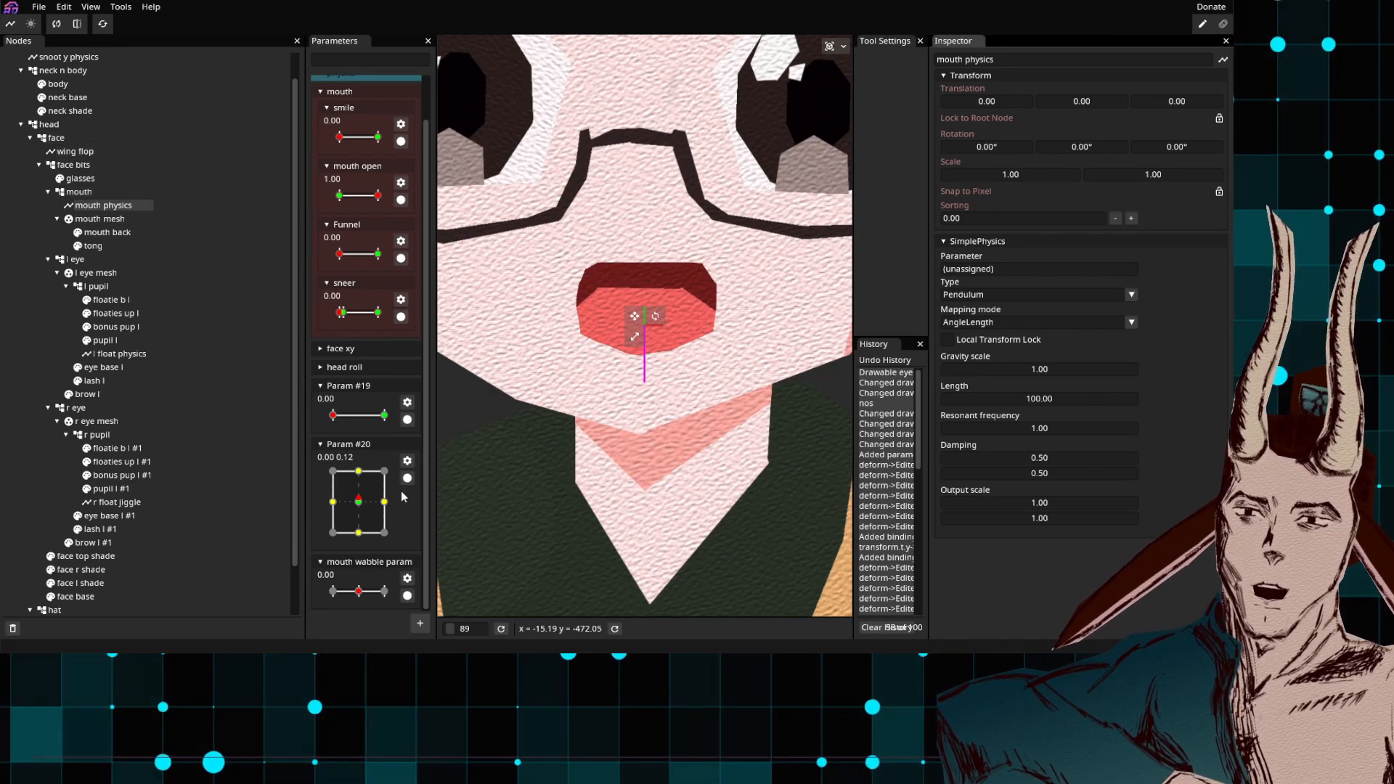
mouse_move(359, 499)
mouse_down()
mouse_move(391, 498)
mouse_move(352, 501)
mouse_up()
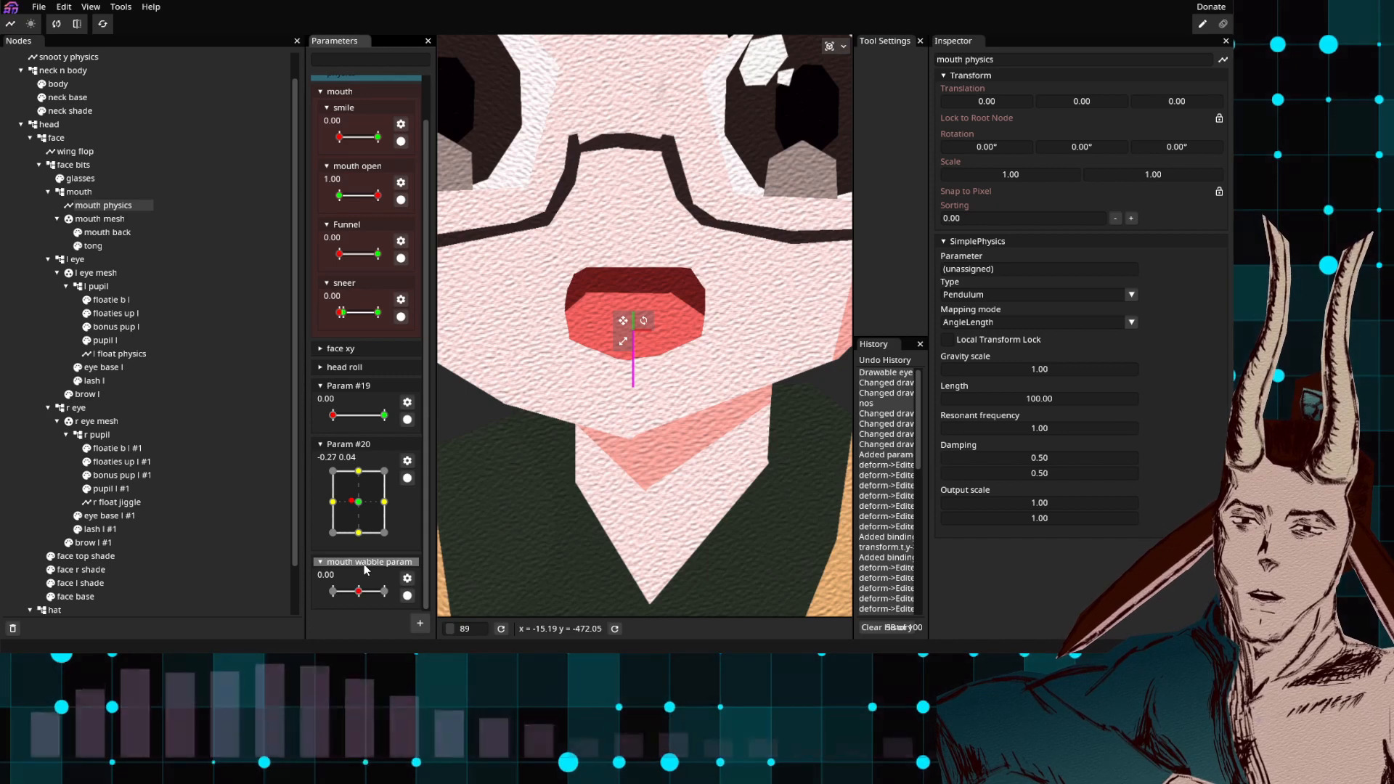
drag(367, 570, 982, 273)
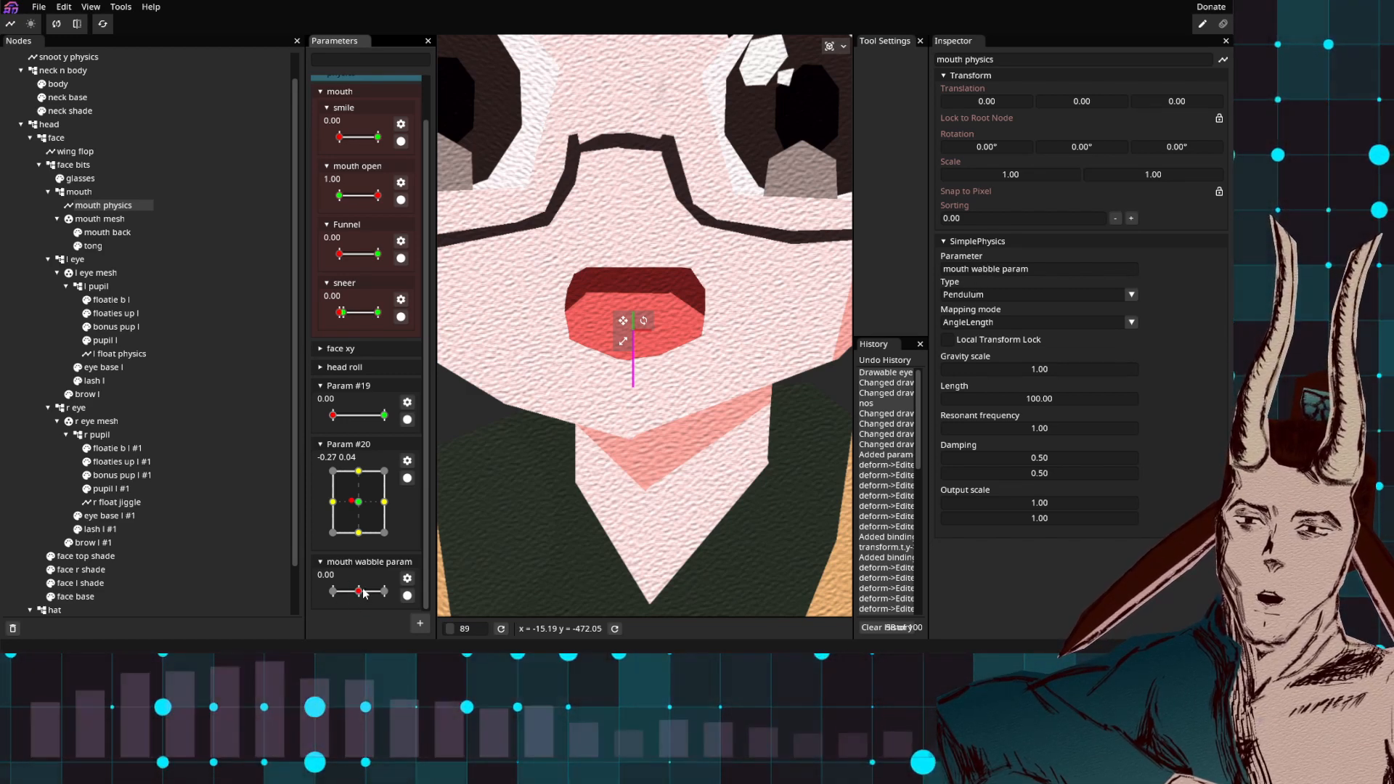
mouse_move(351, 501)
mouse_down()
mouse_move(326, 499)
mouse_move(360, 500)
mouse_up()
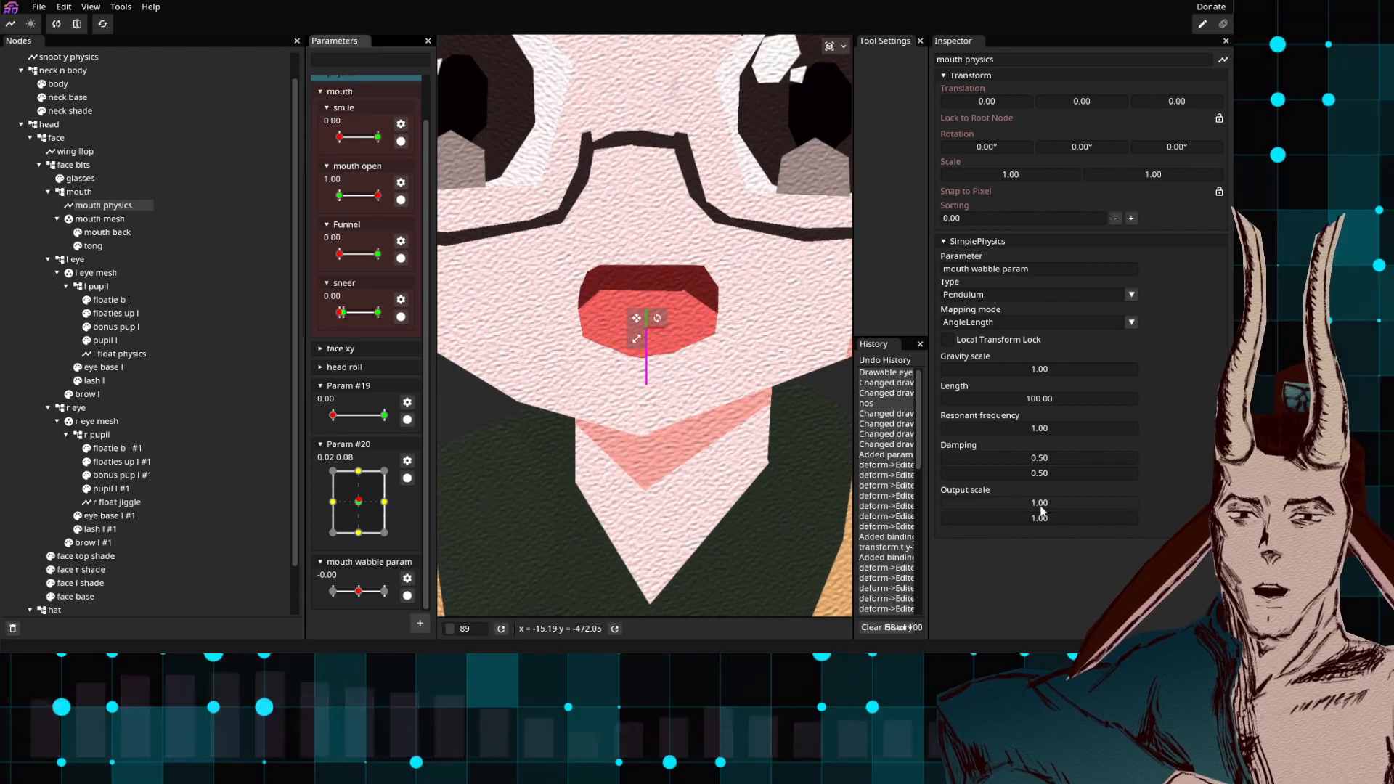
drag(1038, 506, 1152, 499)
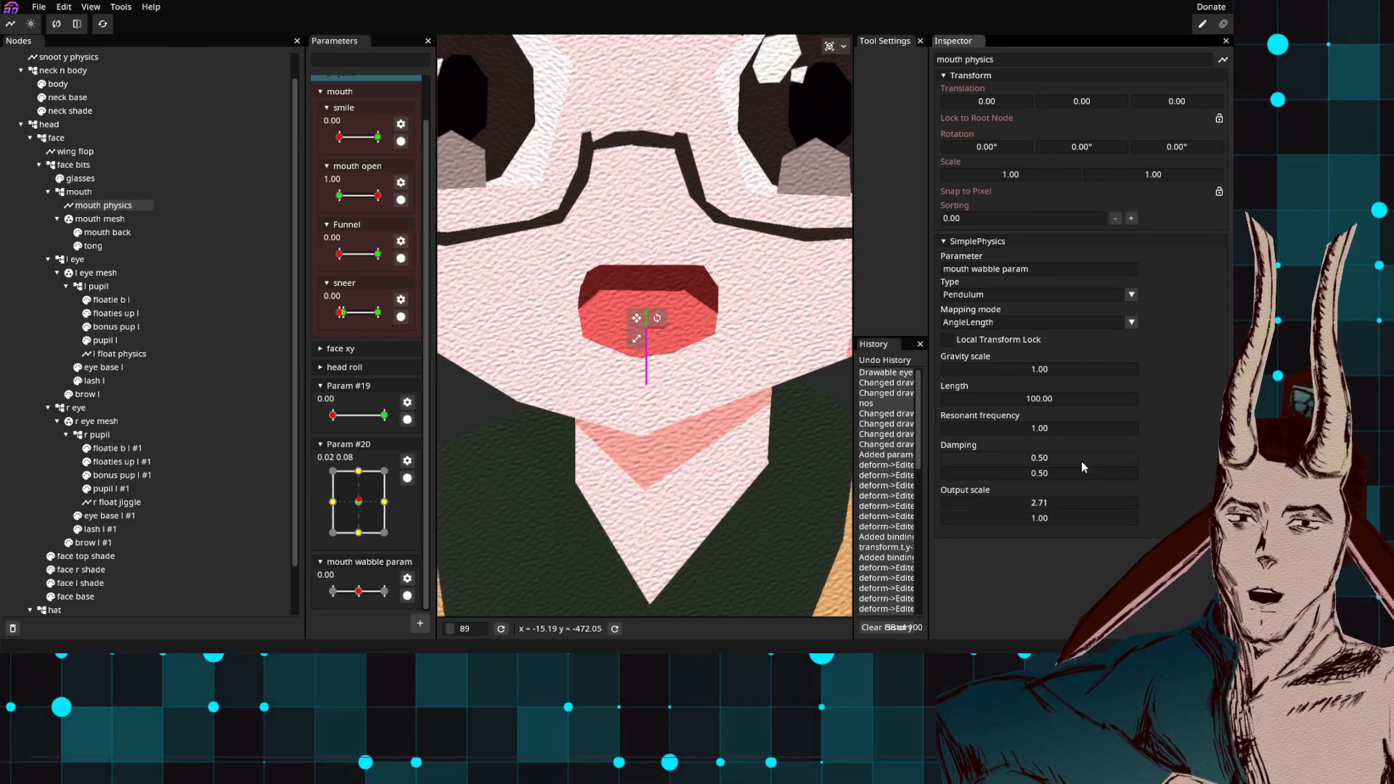
Step: Set the mouth physics node's first damping value to 0.28 and shift Param #20 to test the head turn
mouse_move(1082, 460)
mouse_down()
mouse_move(1038, 473)
mouse_move(1058, 473)
mouse_up()
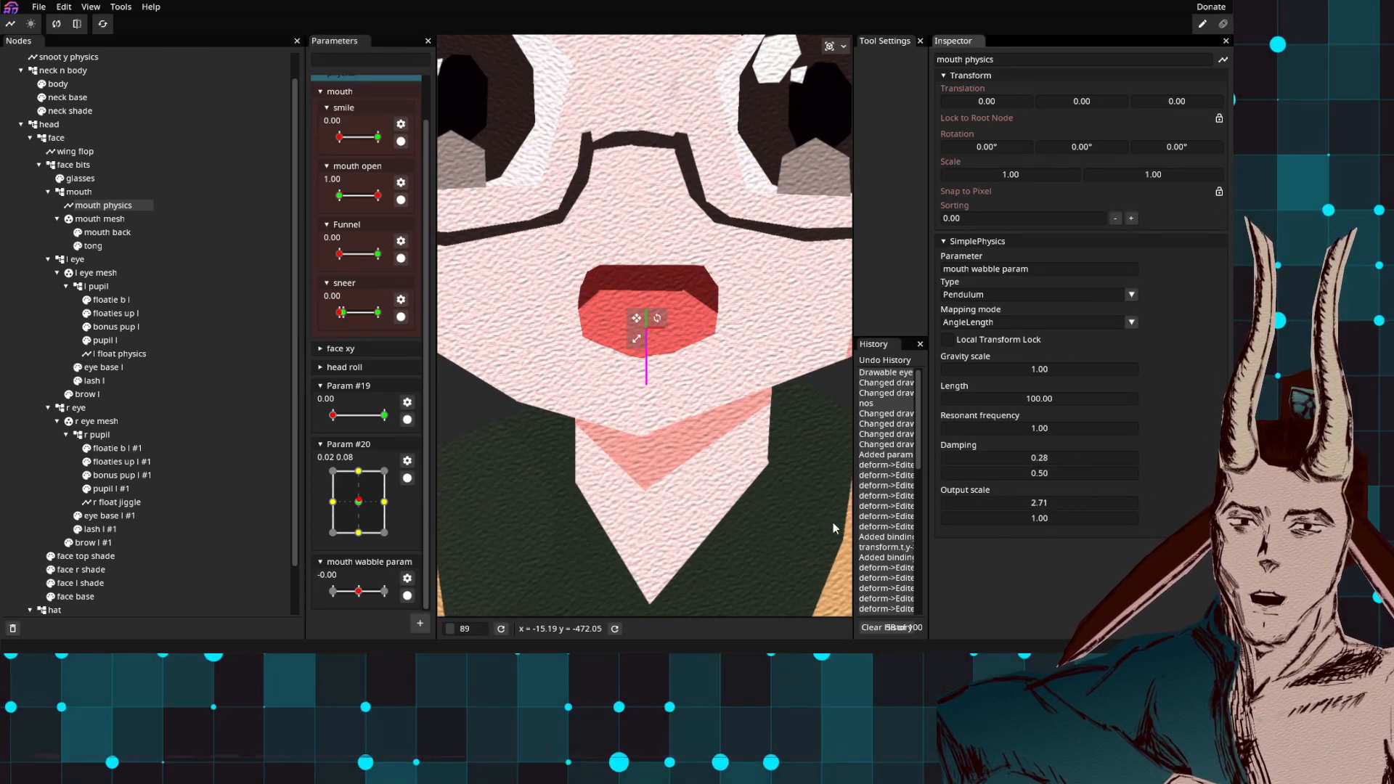
mouse_move(359, 501)
mouse_down()
mouse_move(393, 514)
mouse_move(349, 511)
mouse_up()
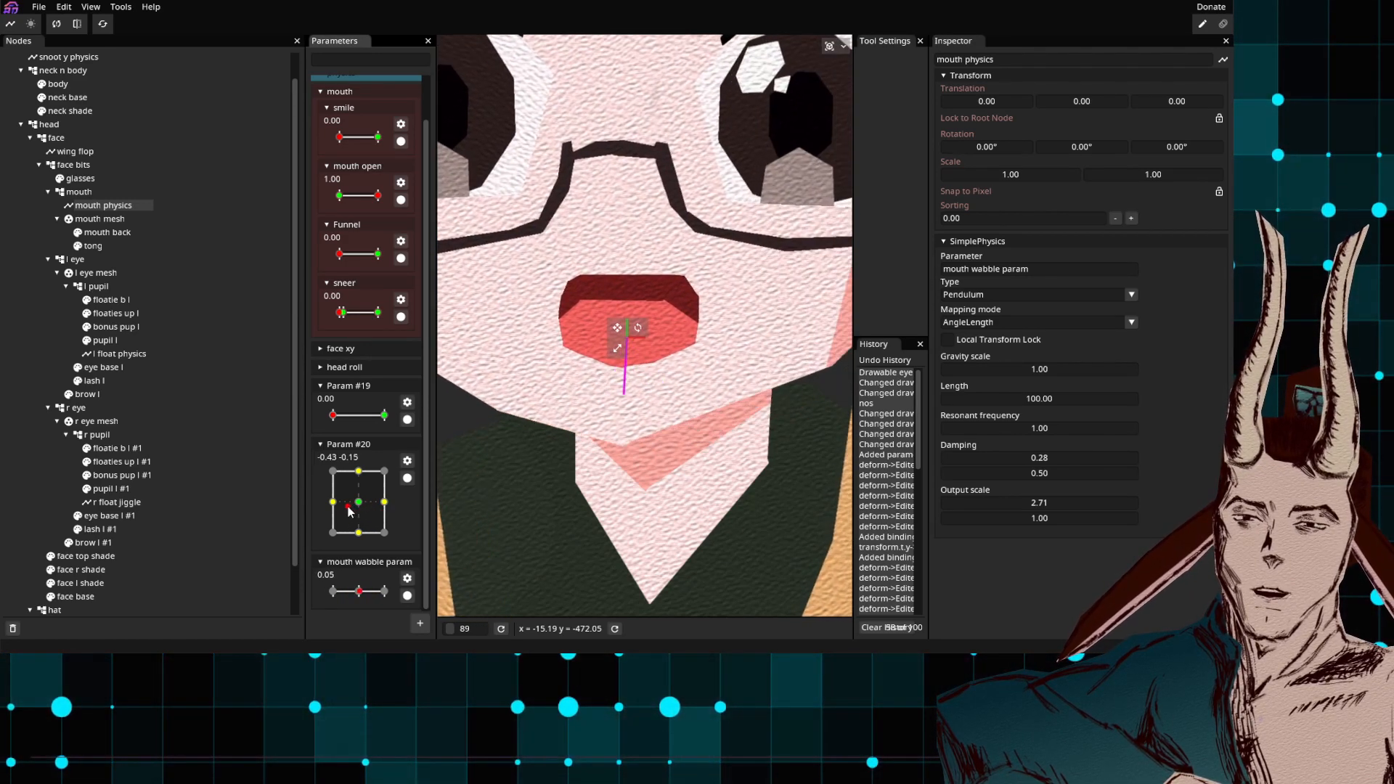
Step: Arm mouth wabble param and, at its -1 keypoint, set mouth back's X translation to -43 and X scale to 0.50
click(407, 597)
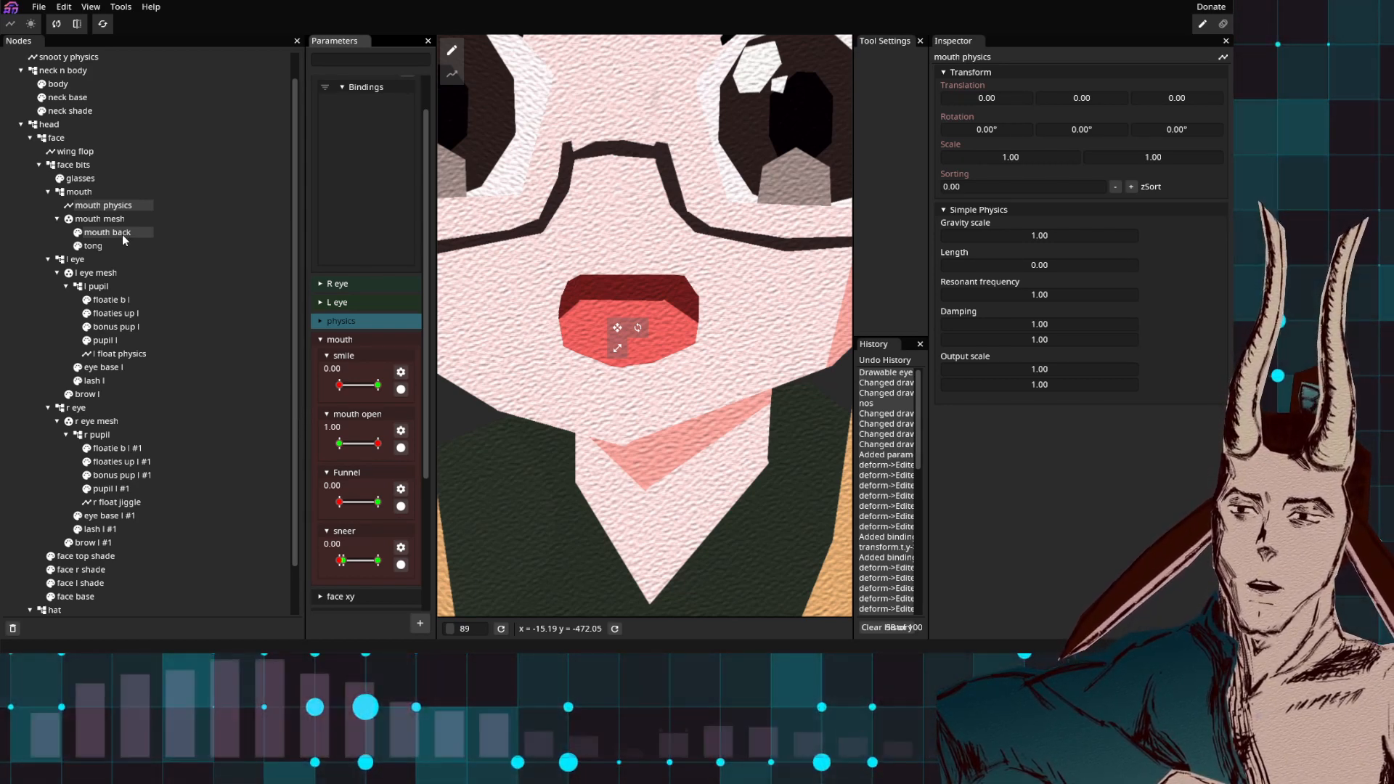
click(122, 233)
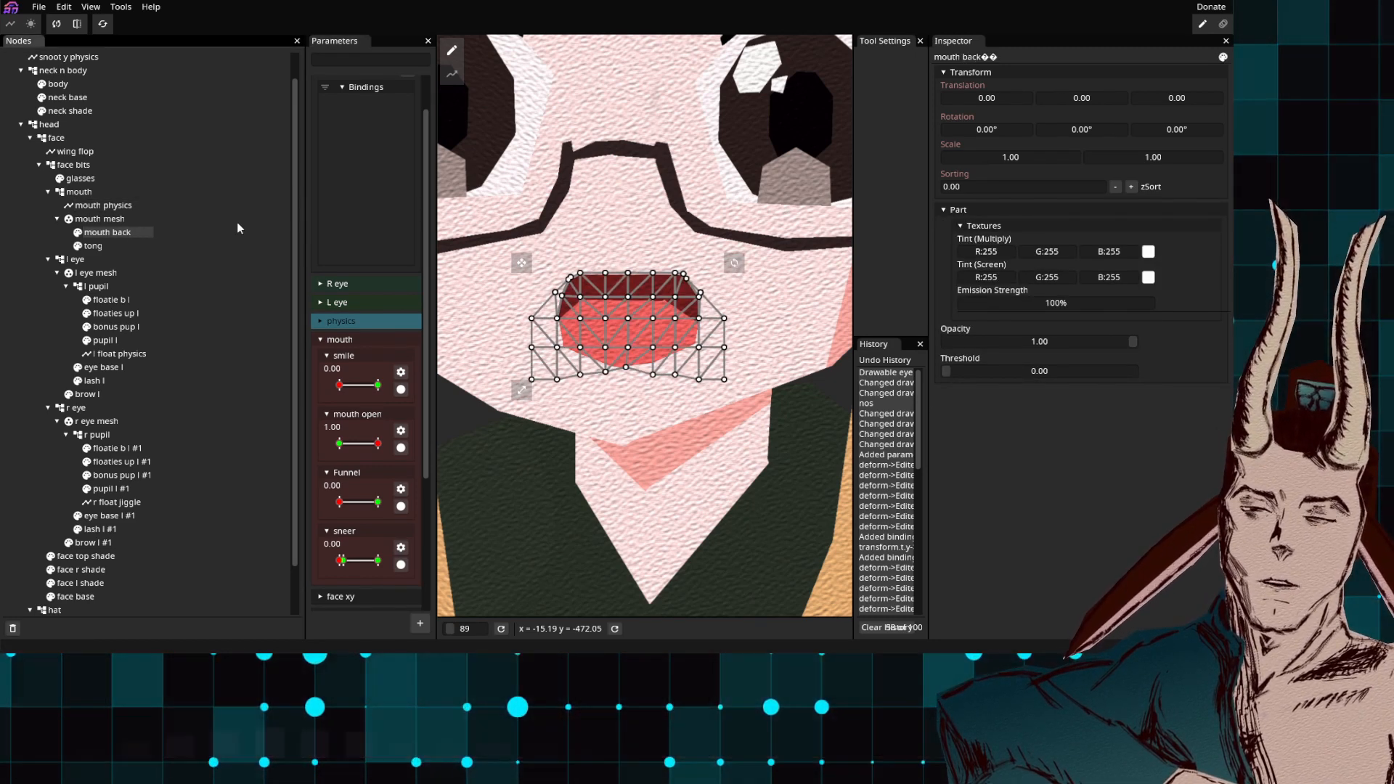
scroll(401, 189, up, 1)
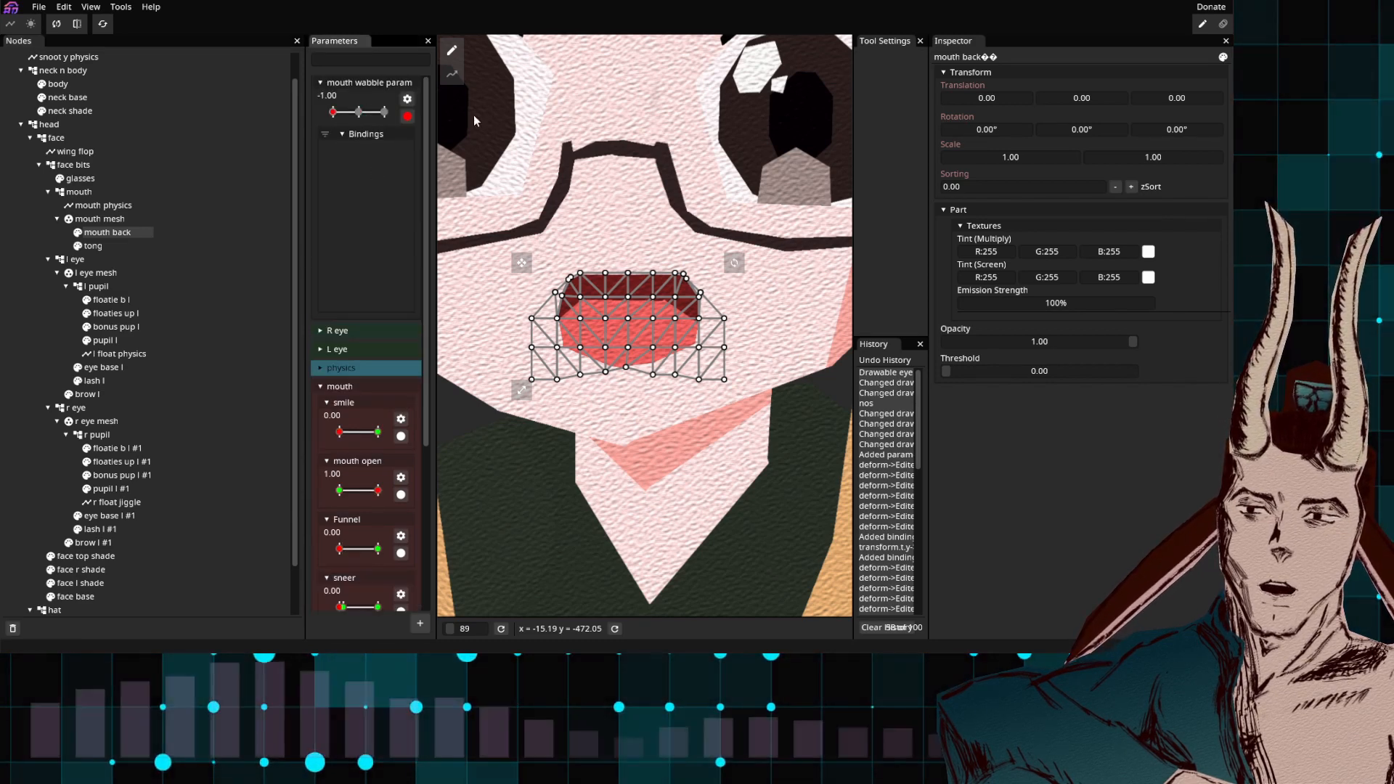
drag(1018, 103, 992, 113)
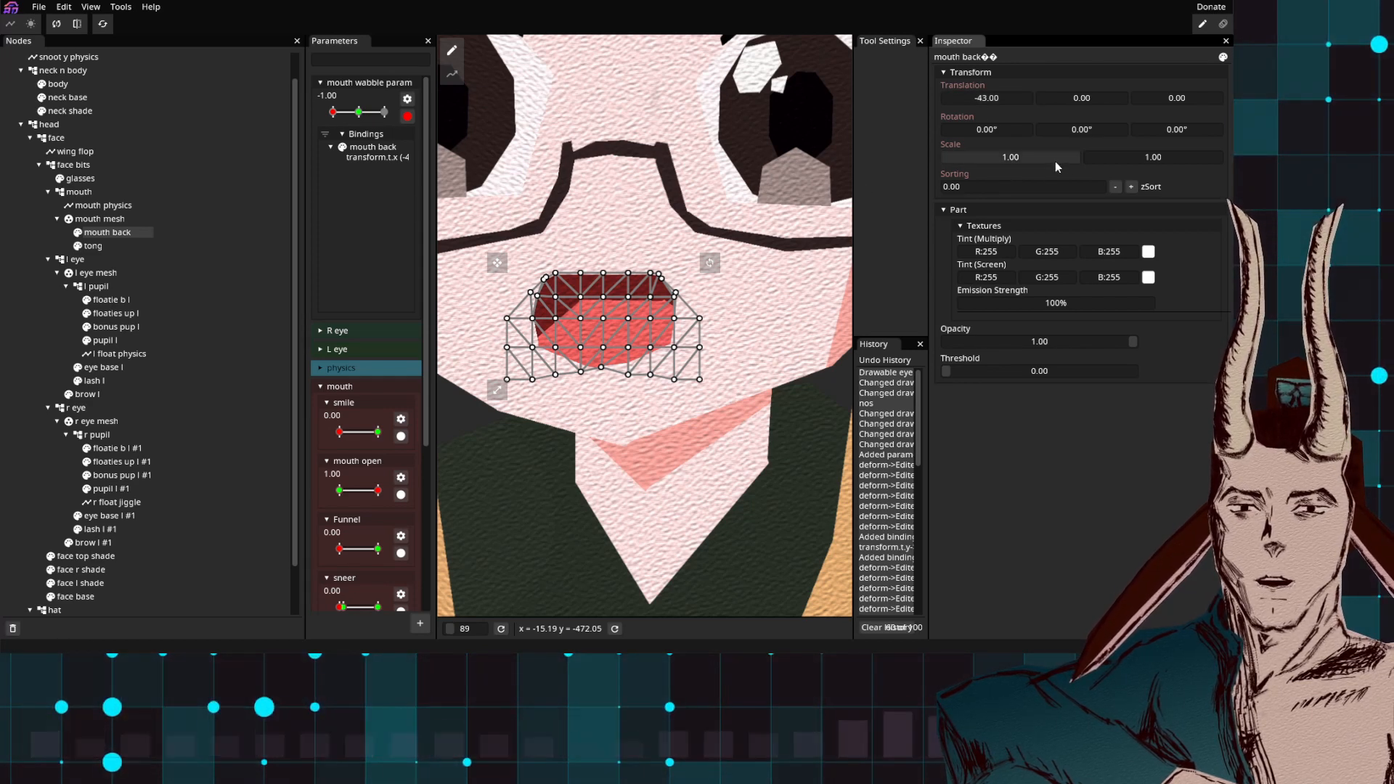
drag(1056, 161, 1053, 169)
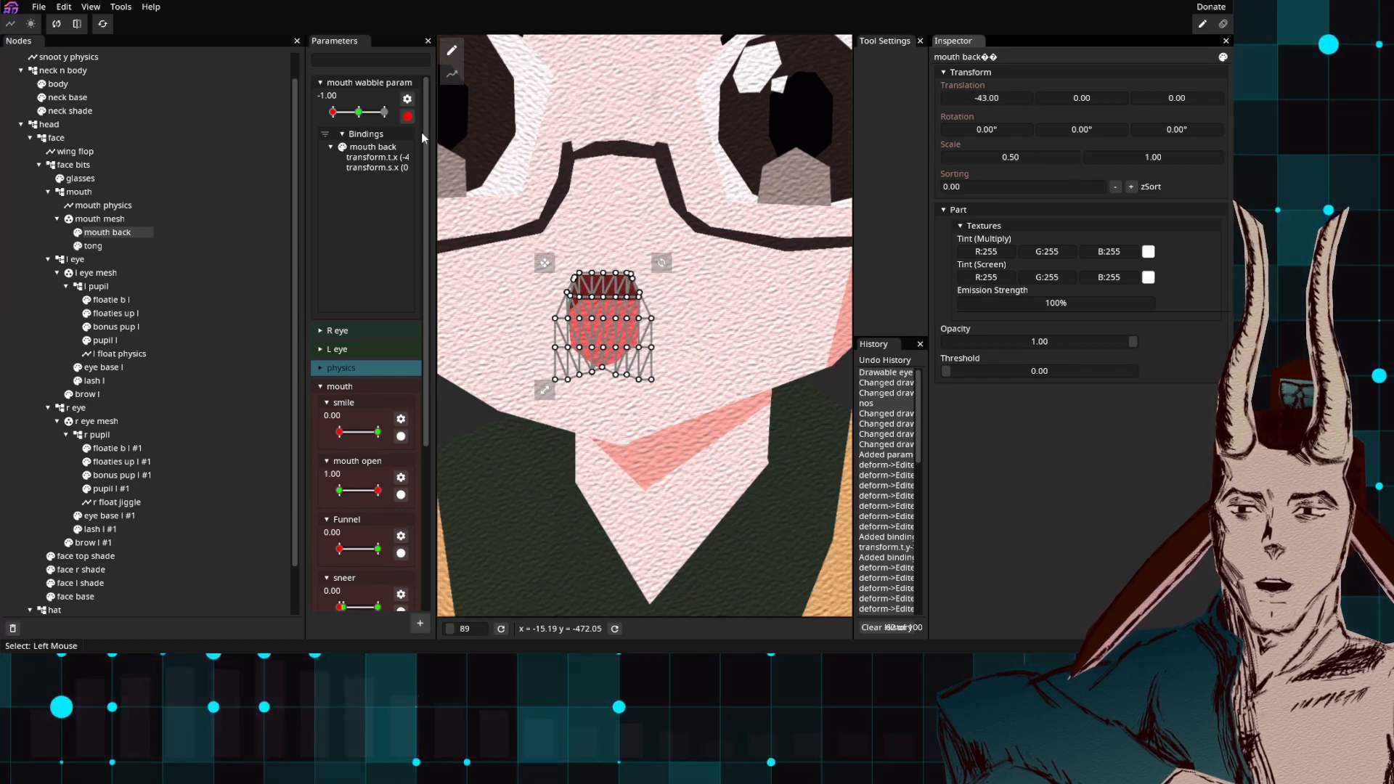
Step: At mouth wabble param's 1.00 keypoint, set mouth back's X translation to 72 and X scale to 0.60, and disarm the parameter
click(383, 112)
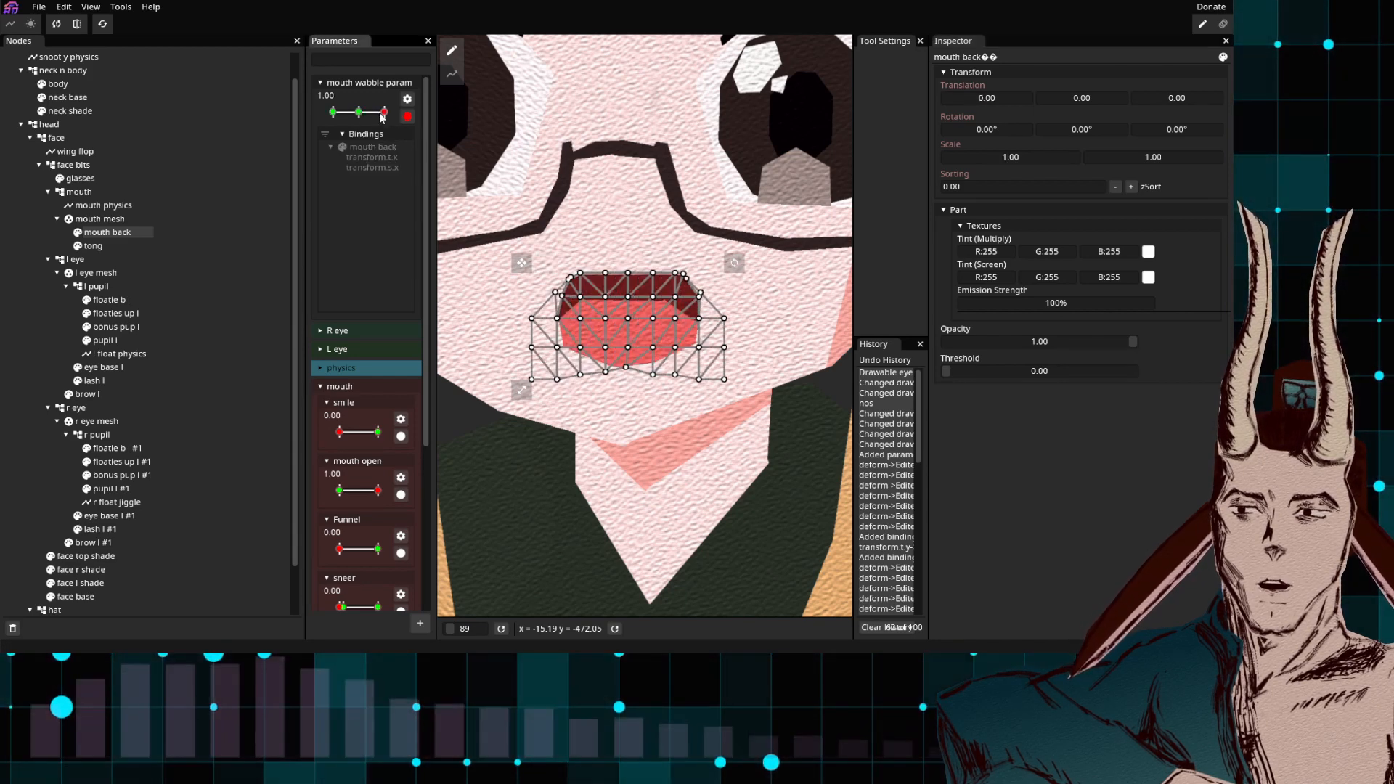
drag(966, 98, 1010, 101)
drag(1035, 153, 1035, 157)
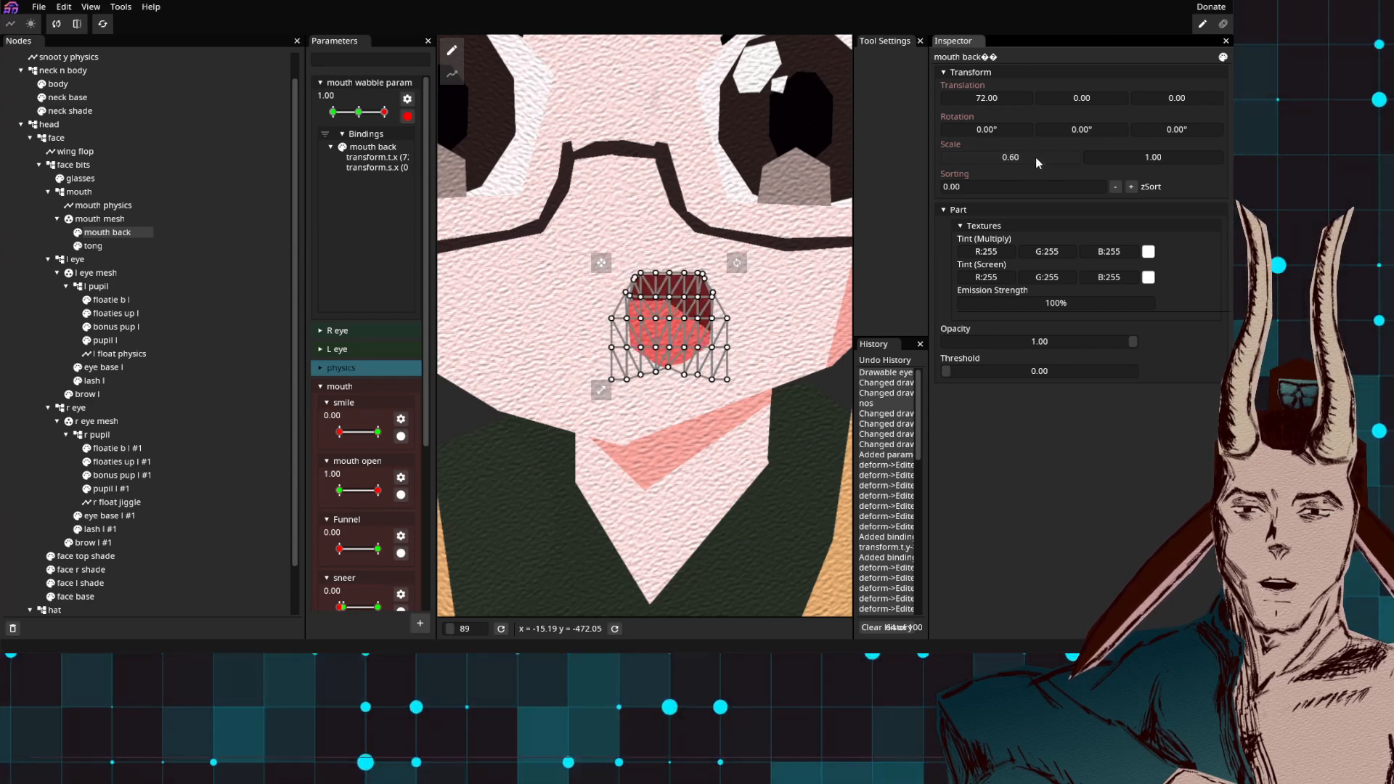
click(407, 117)
Step: Move Param #20 sideways and vertically to check how the mouth wobbles with the head turn
scroll(406, 291, down, 4)
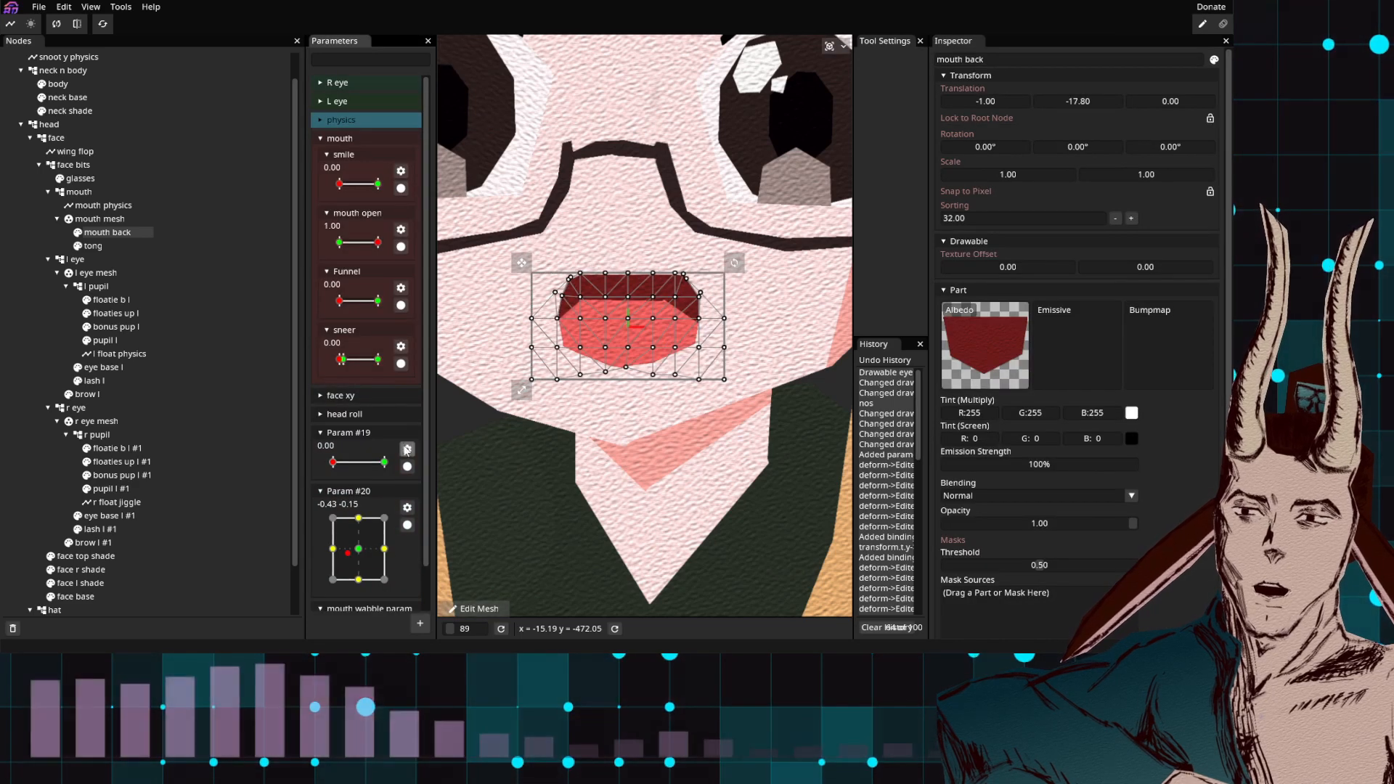
click(444, 448)
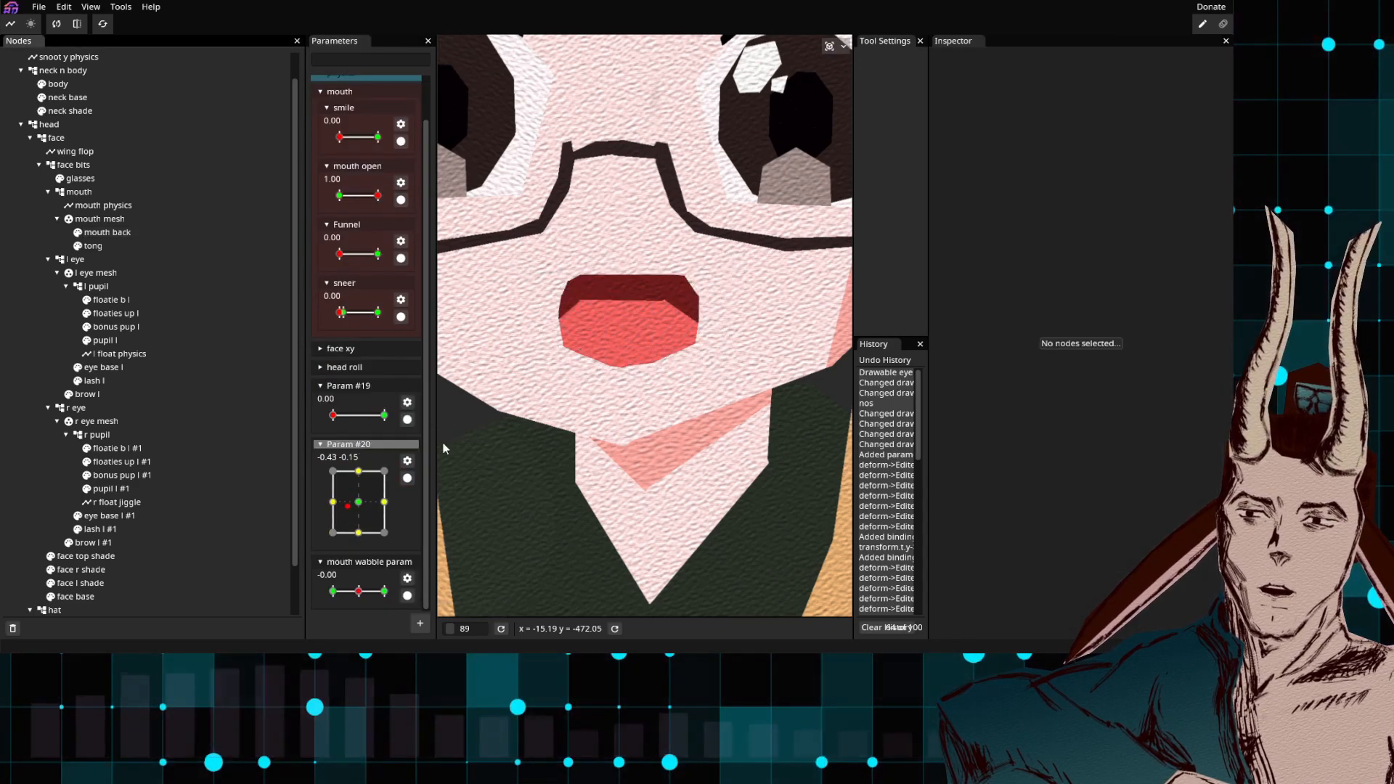
scroll(642, 465, down, 3)
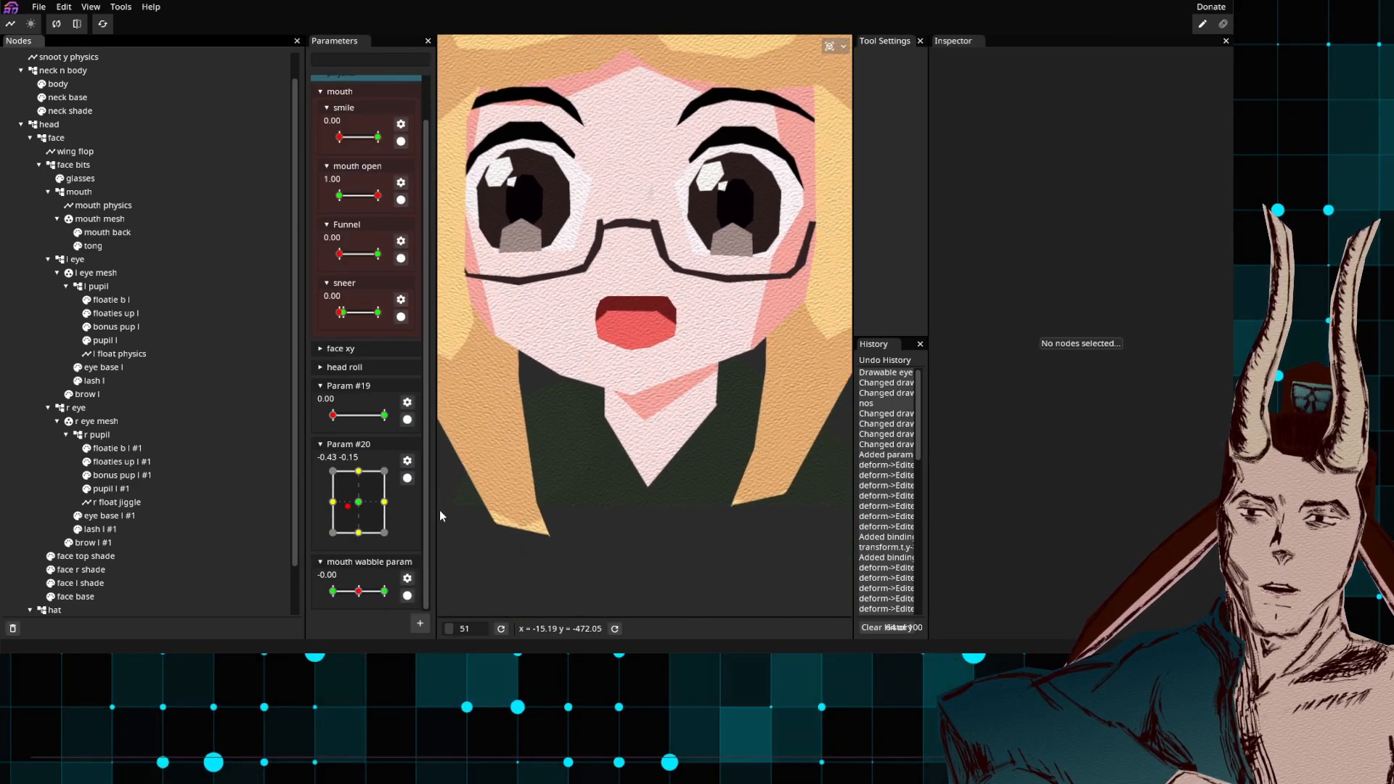
click(371, 501)
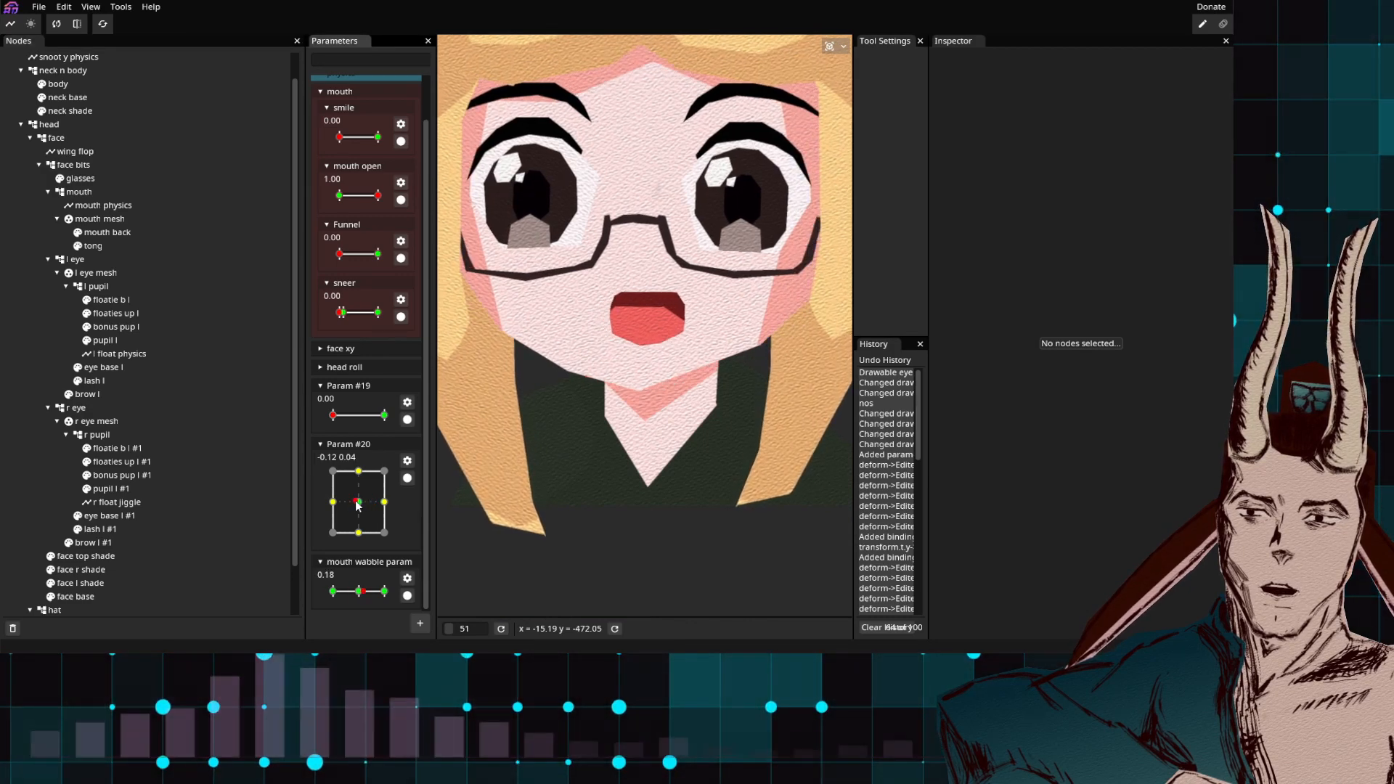
click(384, 500)
click(351, 501)
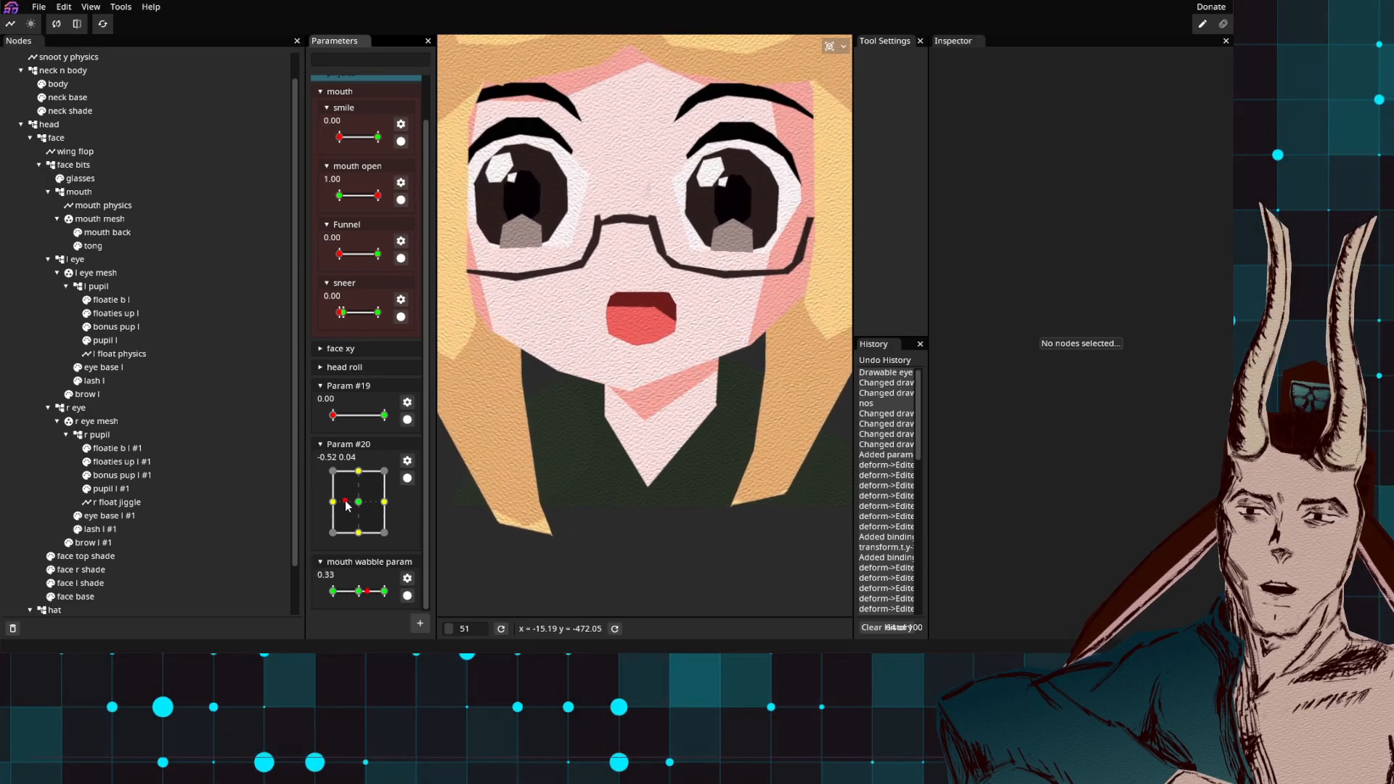
scroll(544, 408, down, 2)
scroll(594, 389, down, 1)
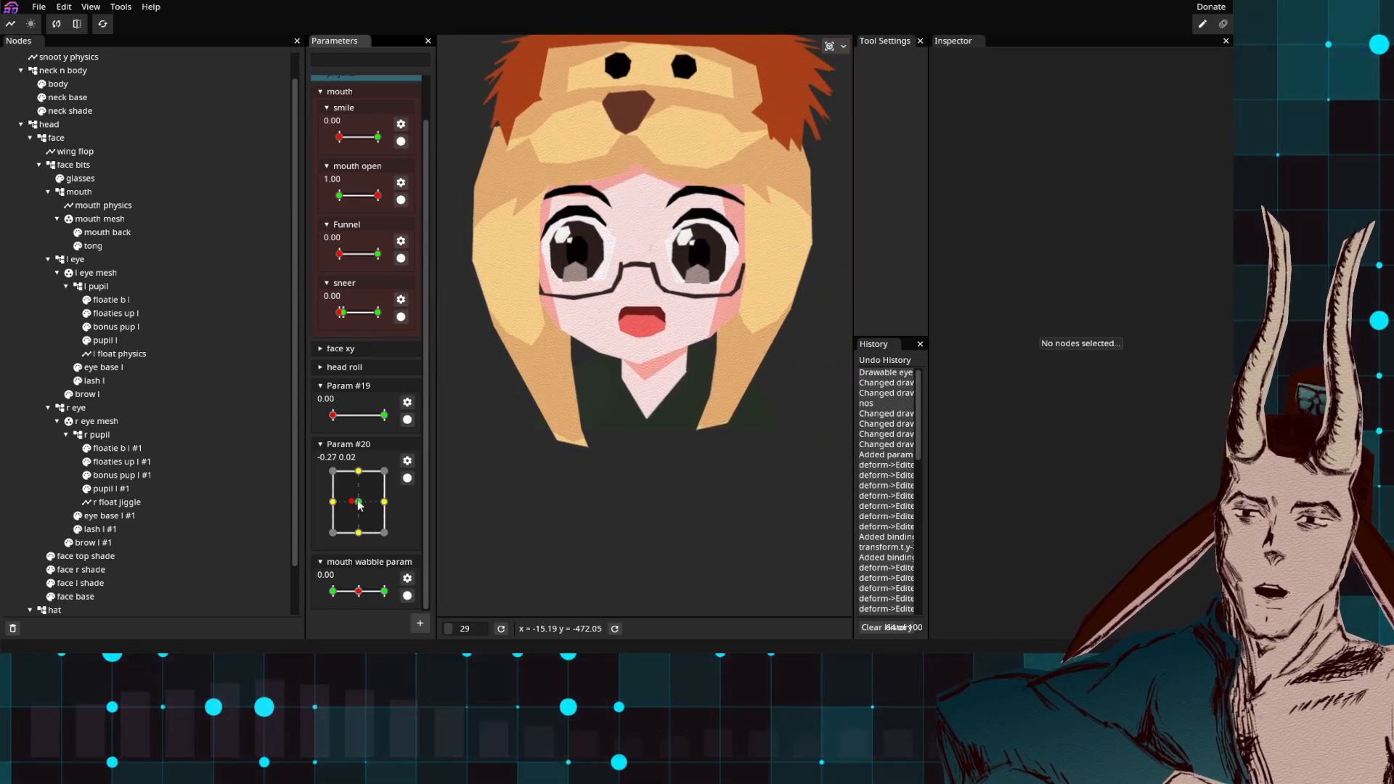
mouse_move(358, 502)
mouse_down()
mouse_move(337, 501)
mouse_move(358, 510)
mouse_up()
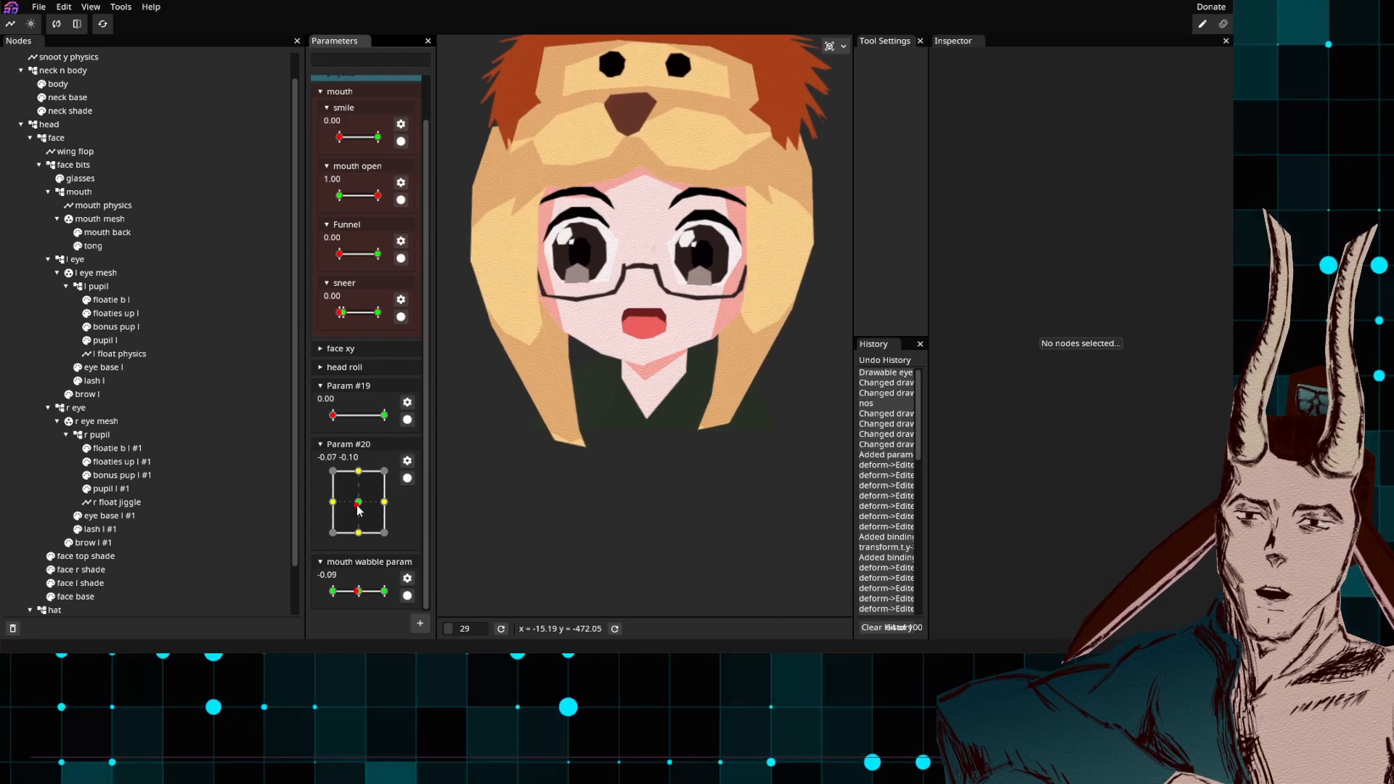
Step: Select the snoot y physics node and move face xy down and back up to examine the snout's vertical physics
scroll(192, 272, up, 1)
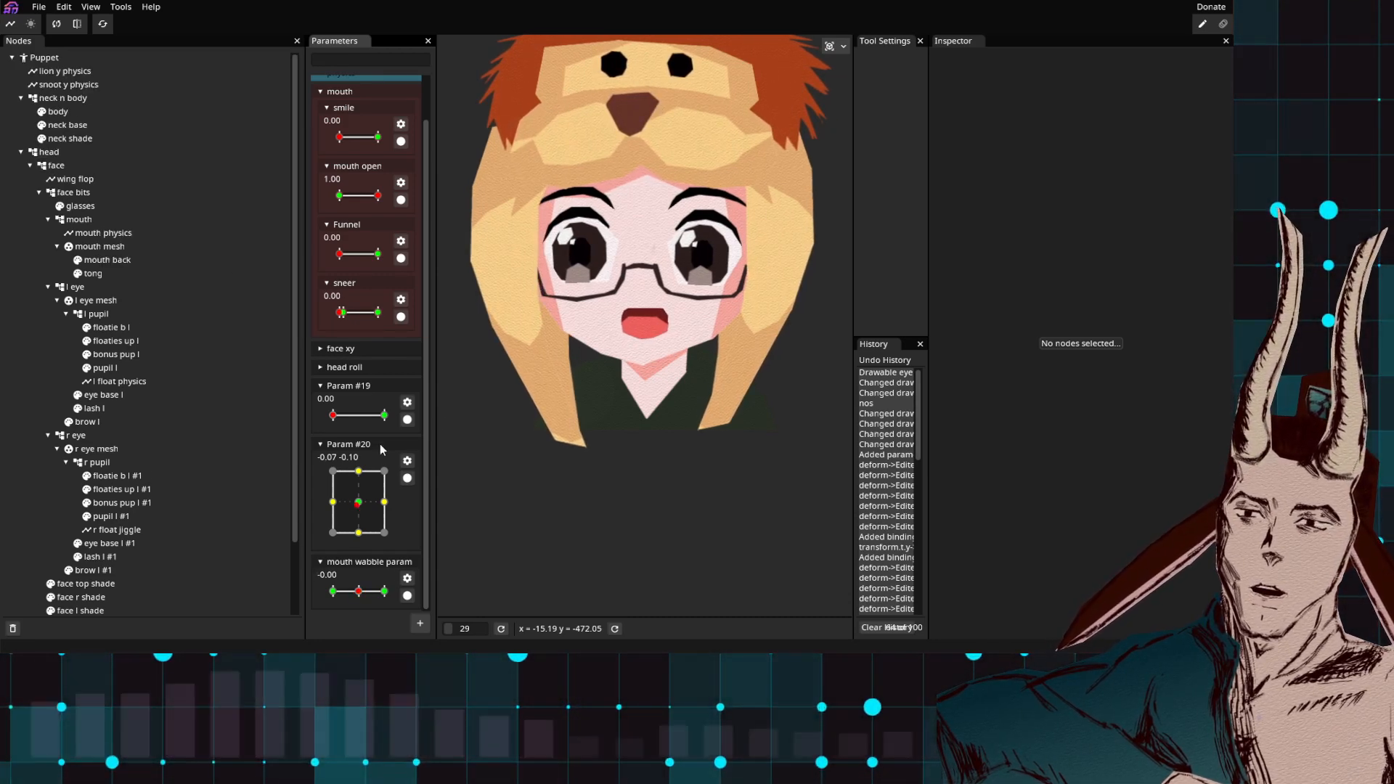
scroll(378, 379, up, 1)
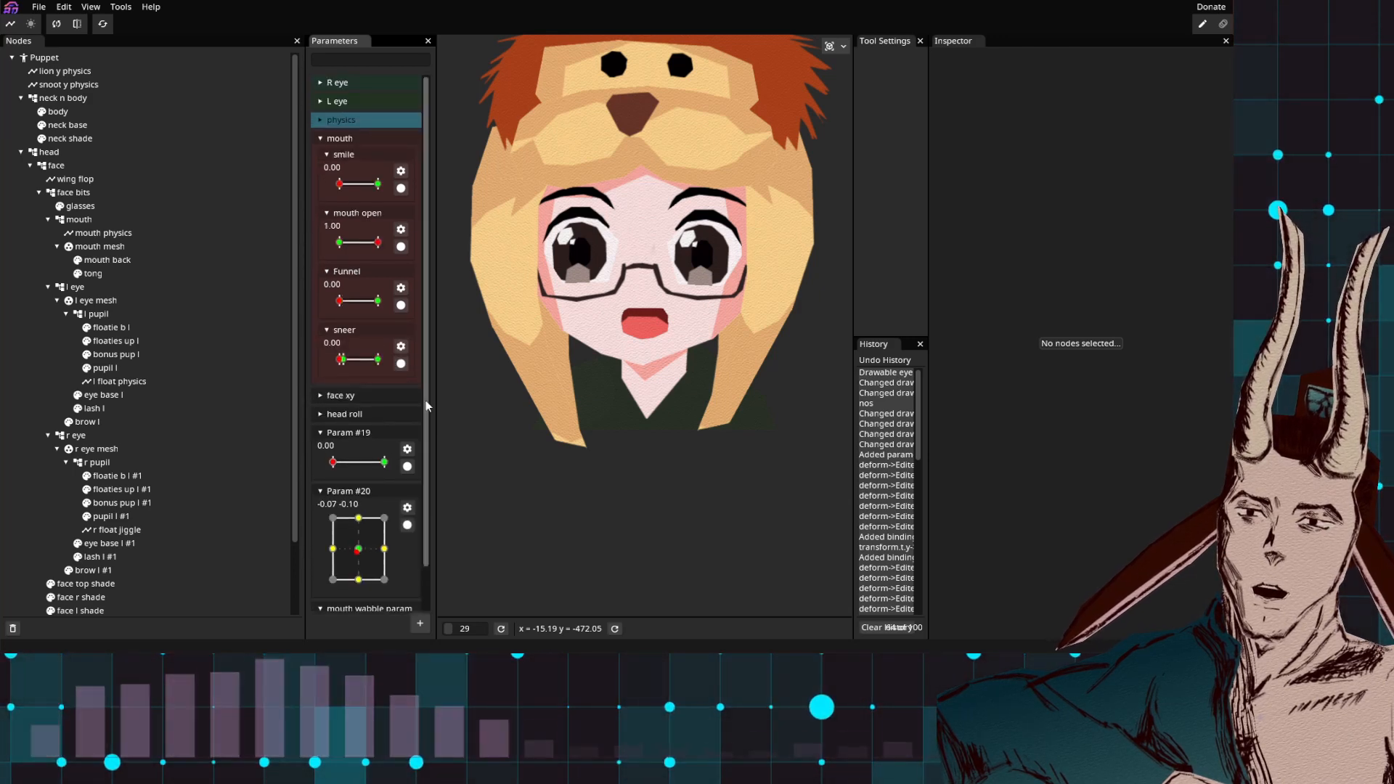
click(62, 86)
scroll(581, 352, up, 4)
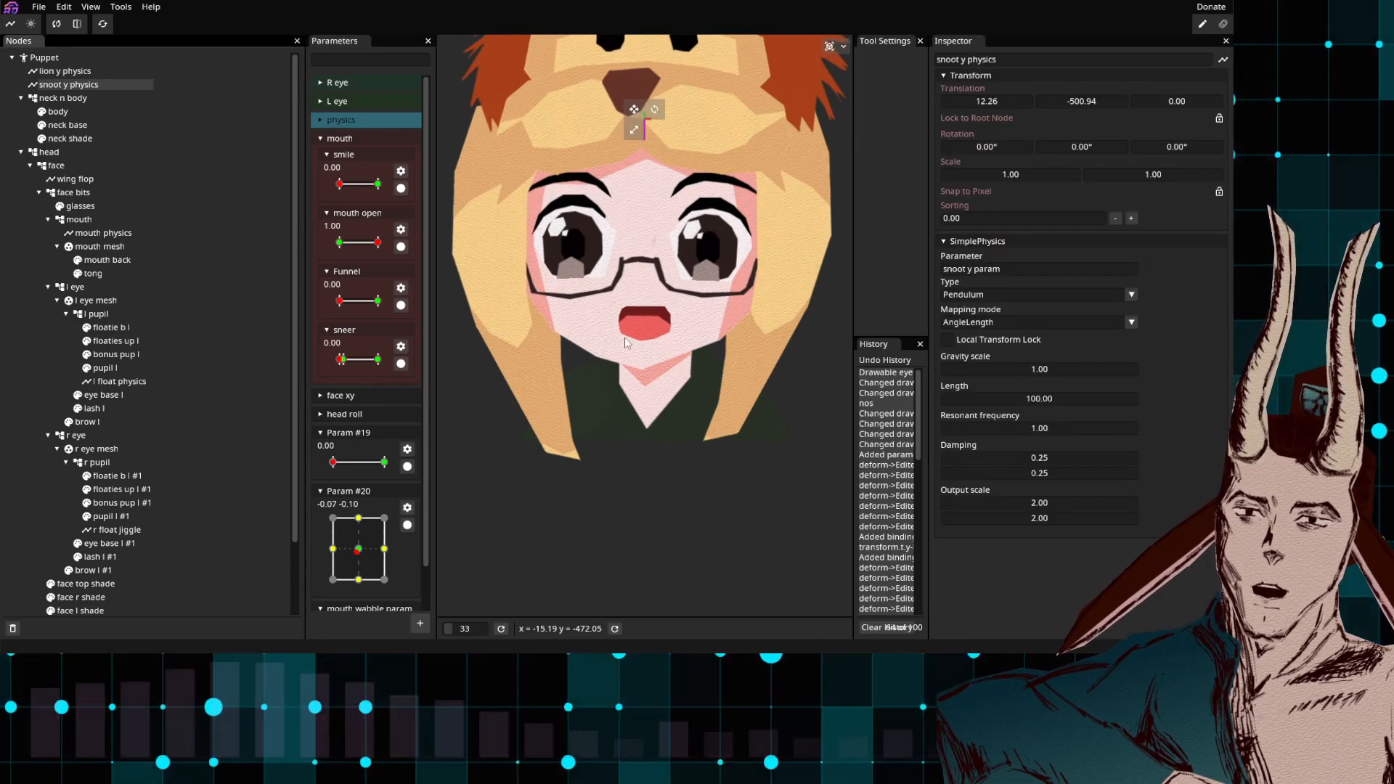
drag(709, 392, 708, 545)
scroll(708, 544, up, 4)
click(340, 395)
drag(358, 453, 353, 491)
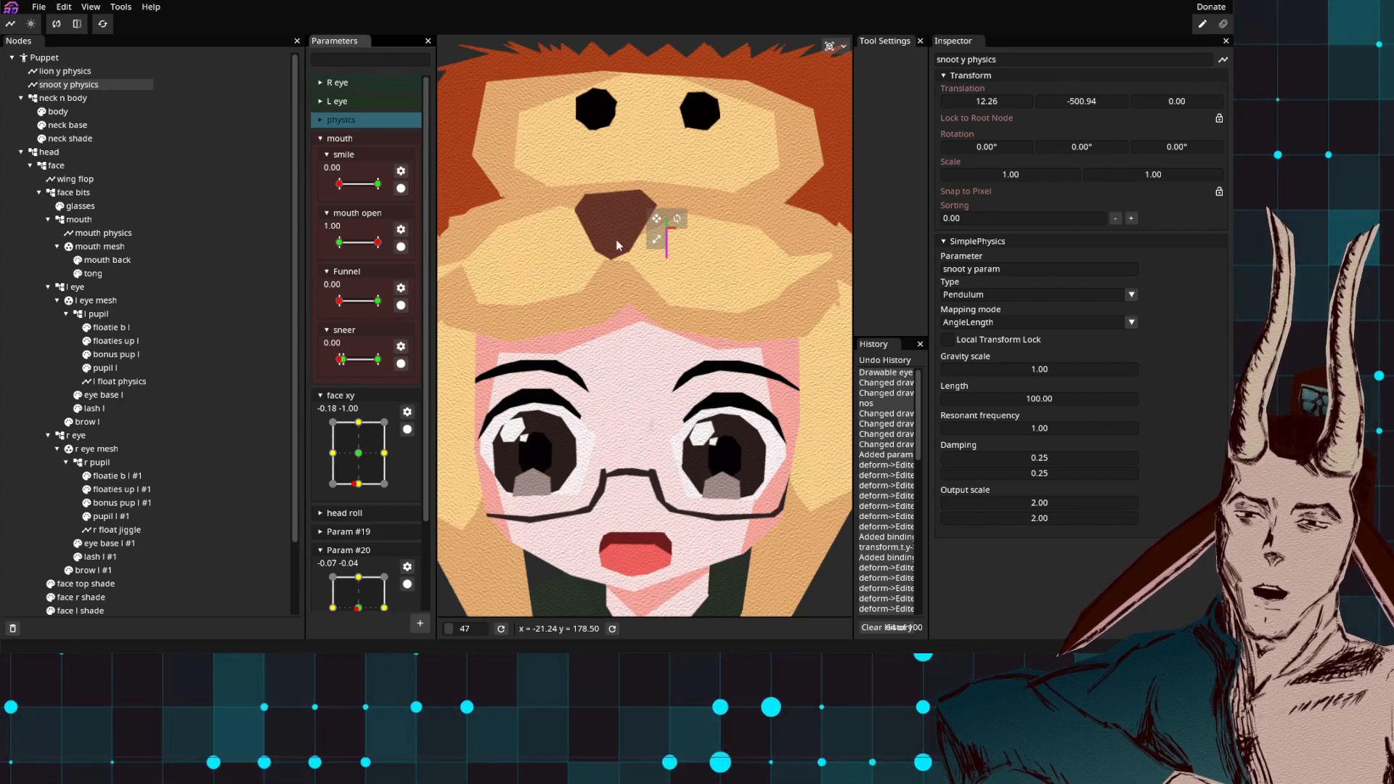
drag(355, 483, 354, 450)
scroll(360, 465, down, 2)
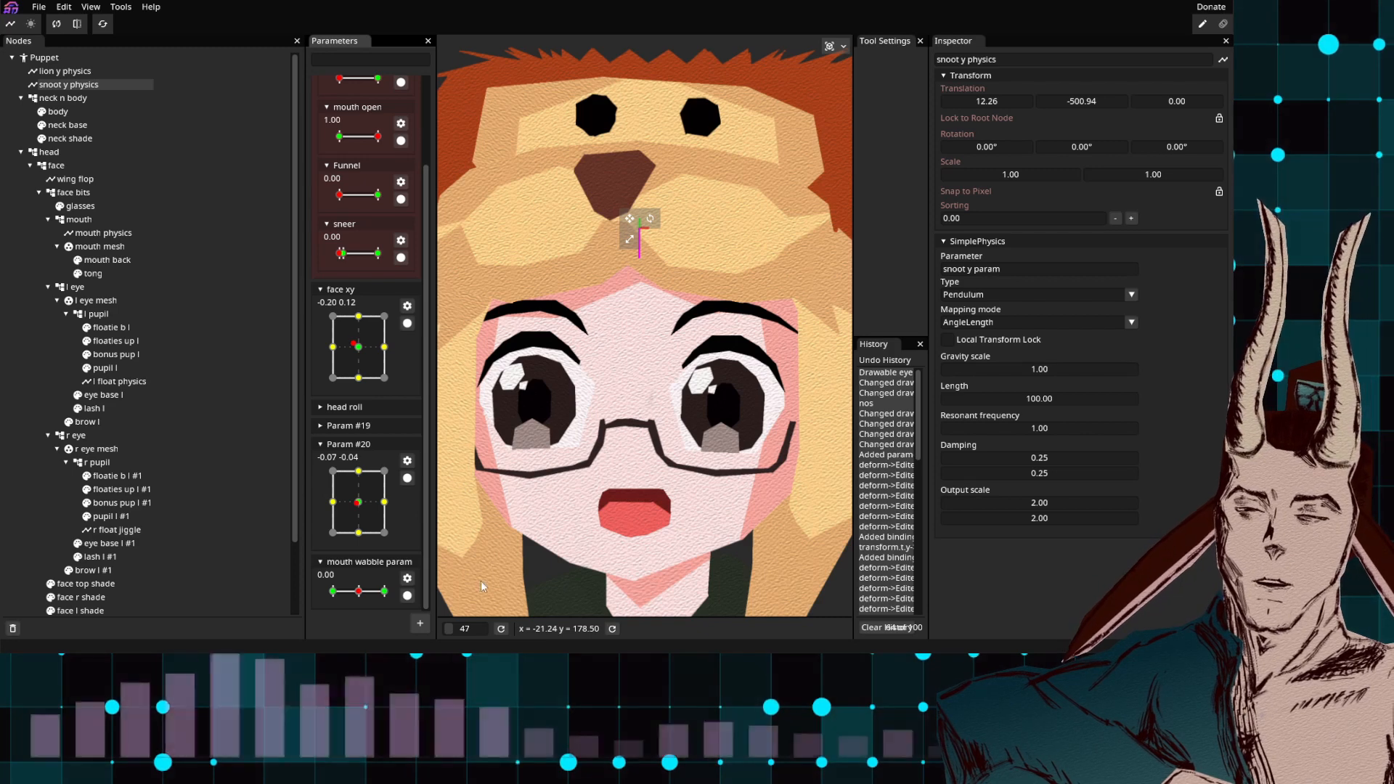
Step: Add a 1D parameter ranging from -1 to 1 and name it "mouth wabble y"
click(421, 622)
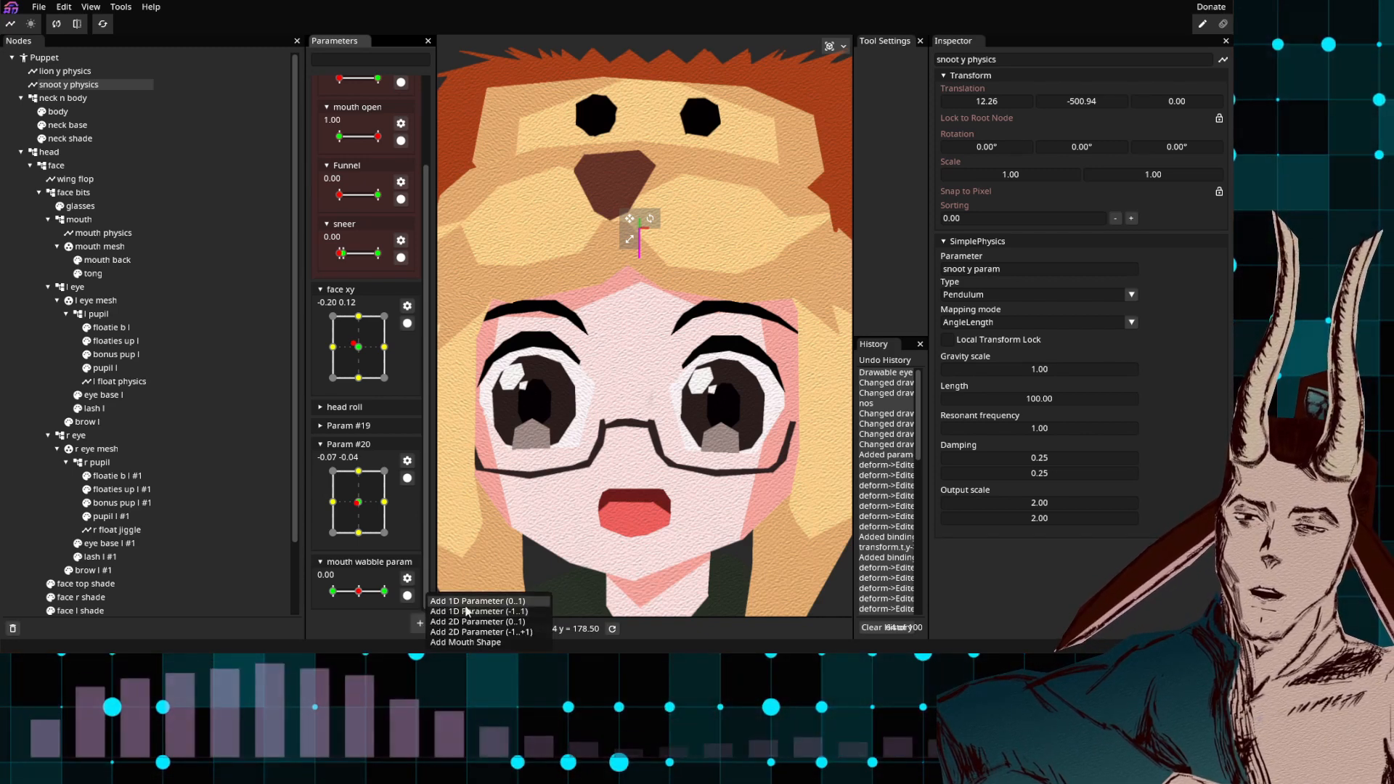
click(467, 611)
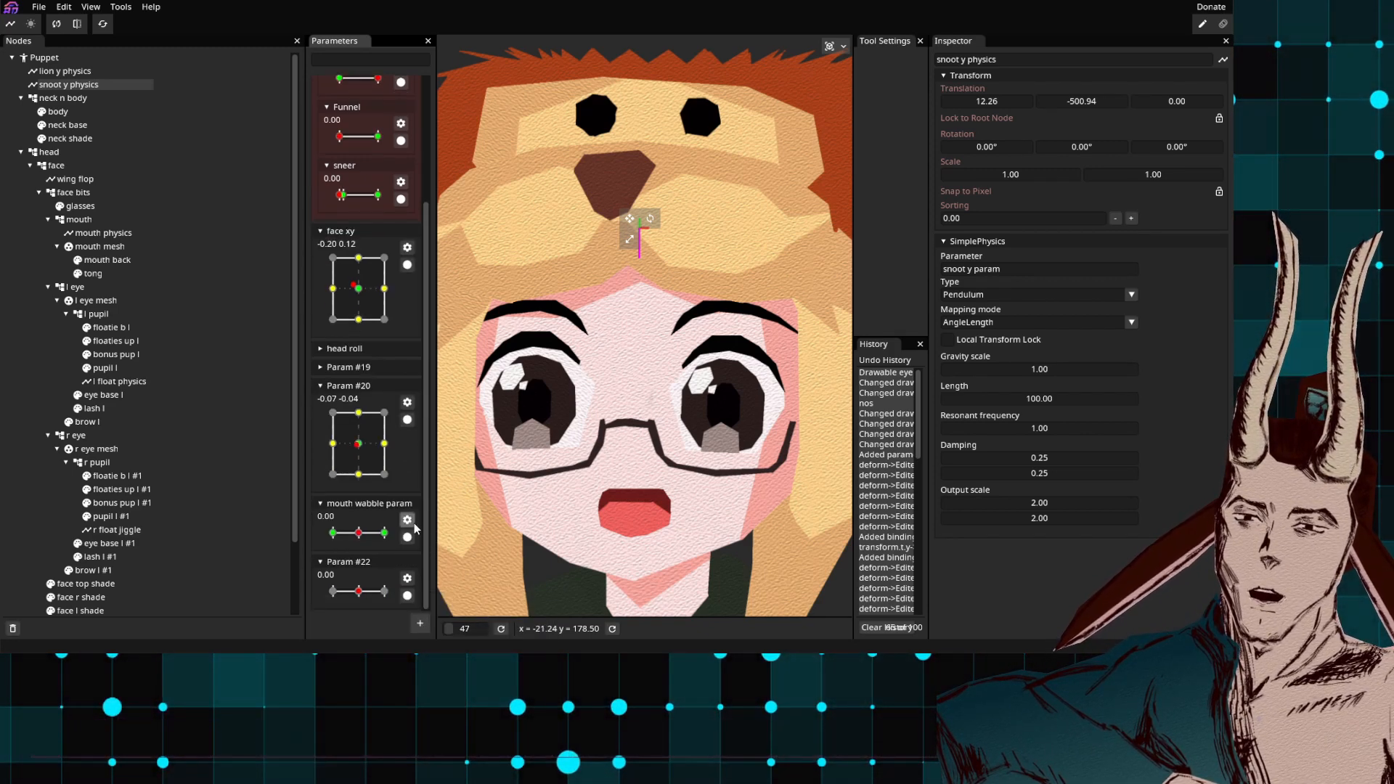
click(408, 577)
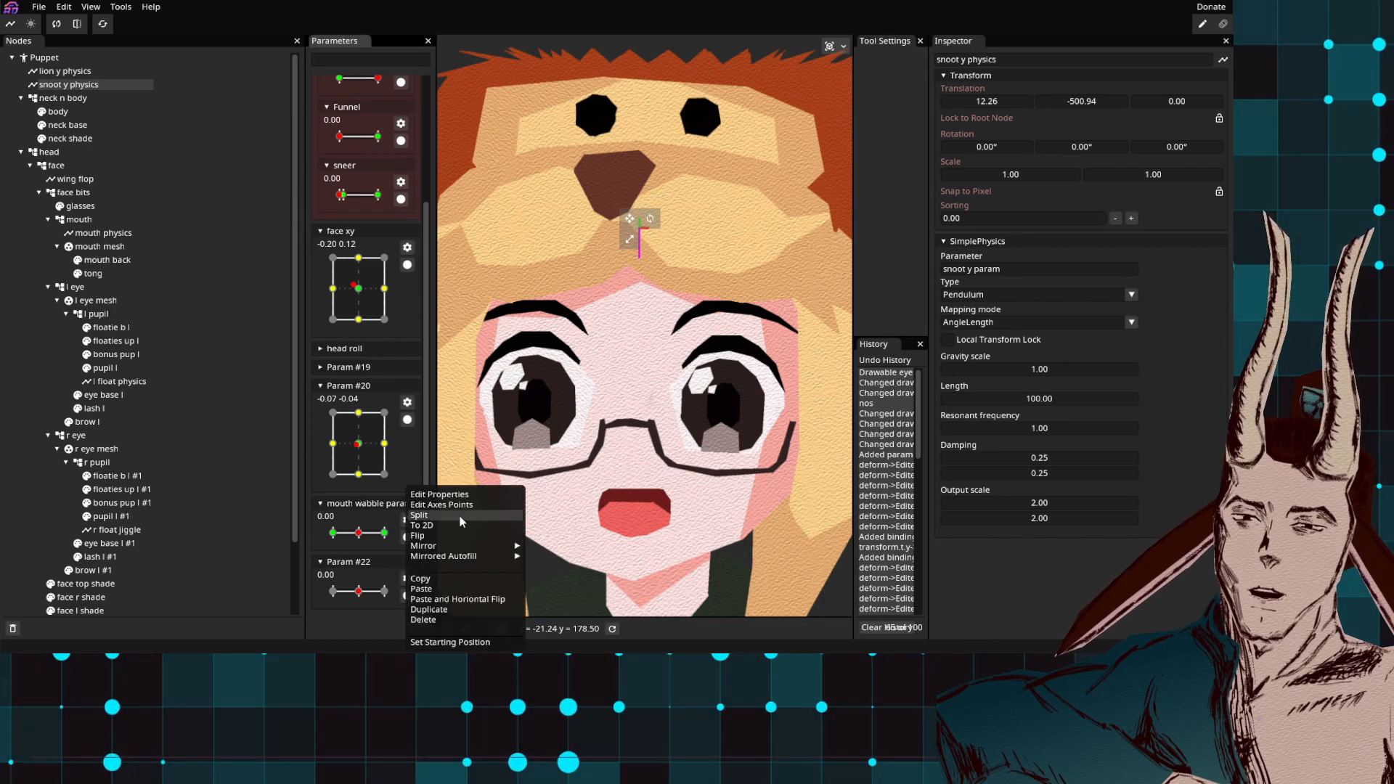
click(461, 495)
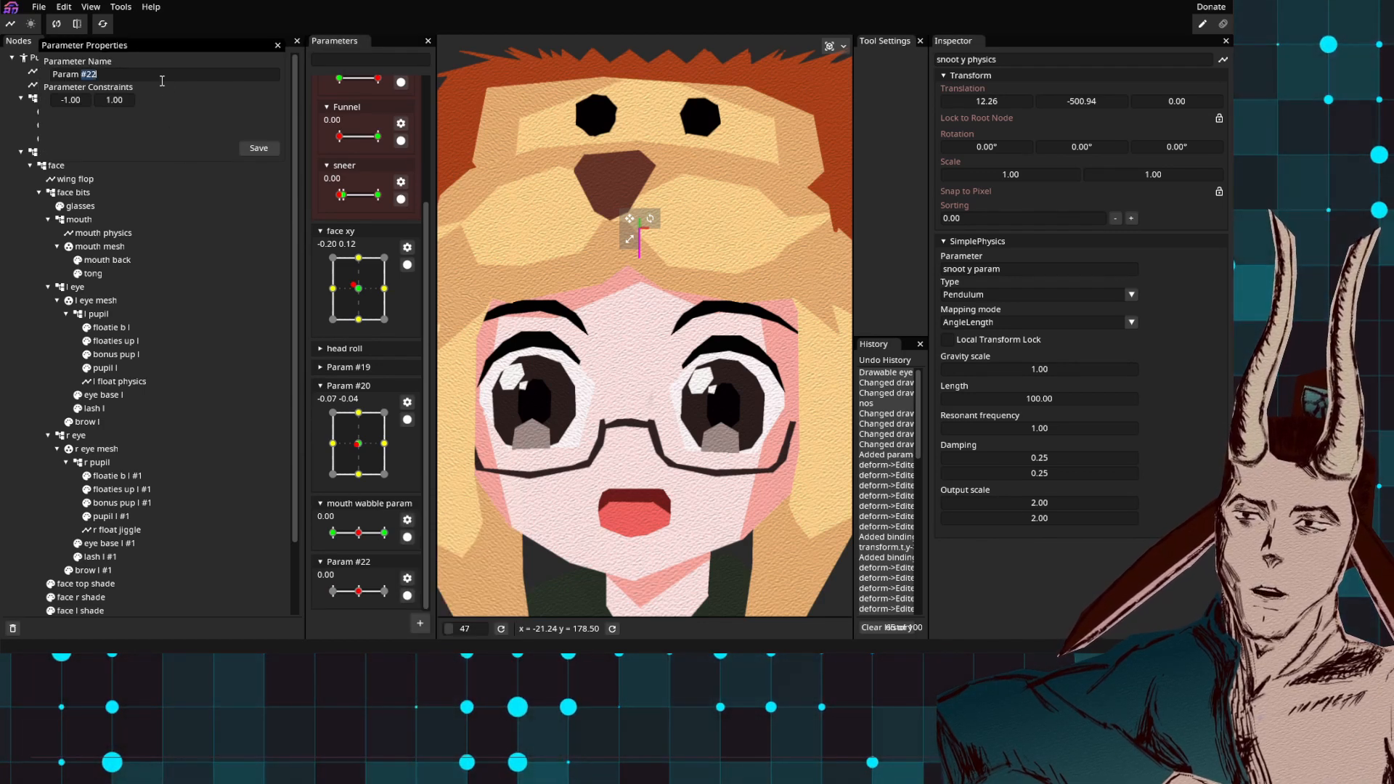
key(ctrl+a)
text(mouth)
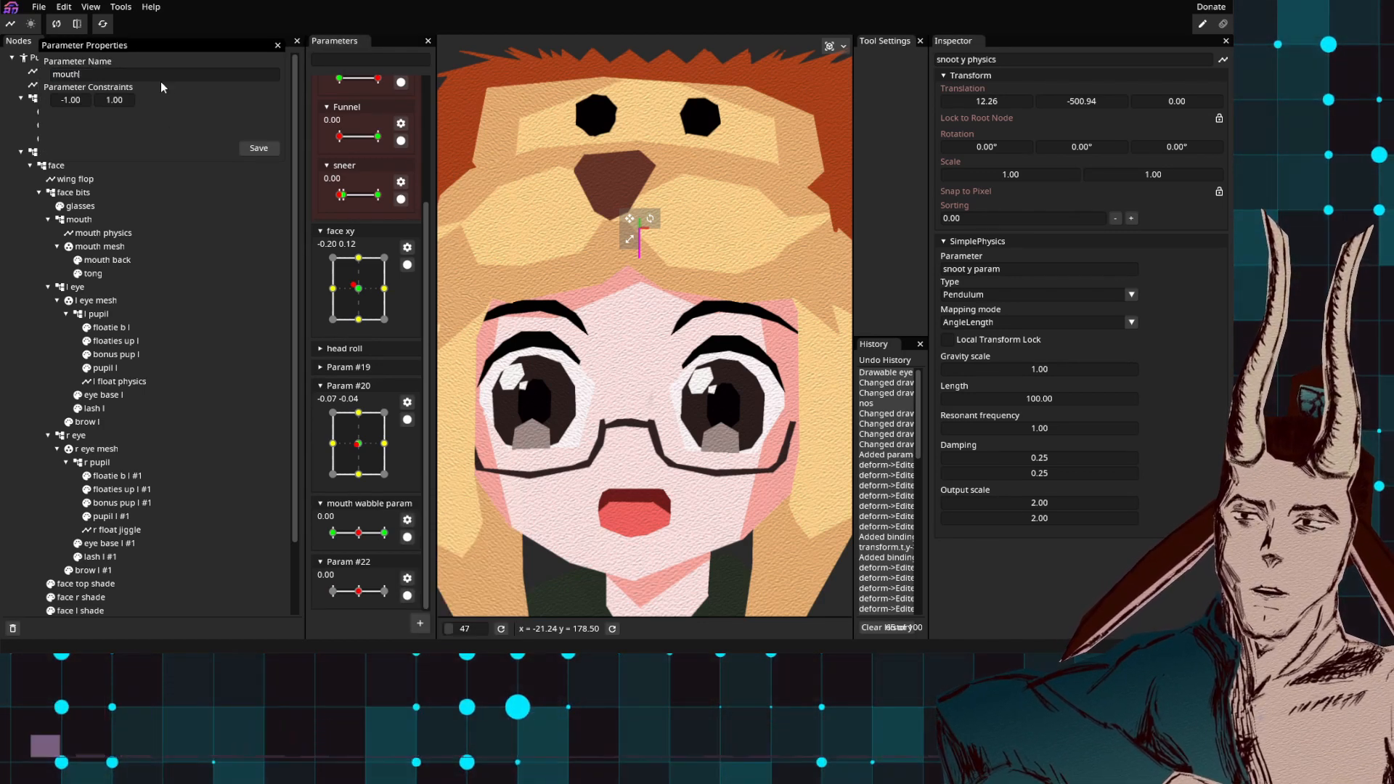
text( wabble y)
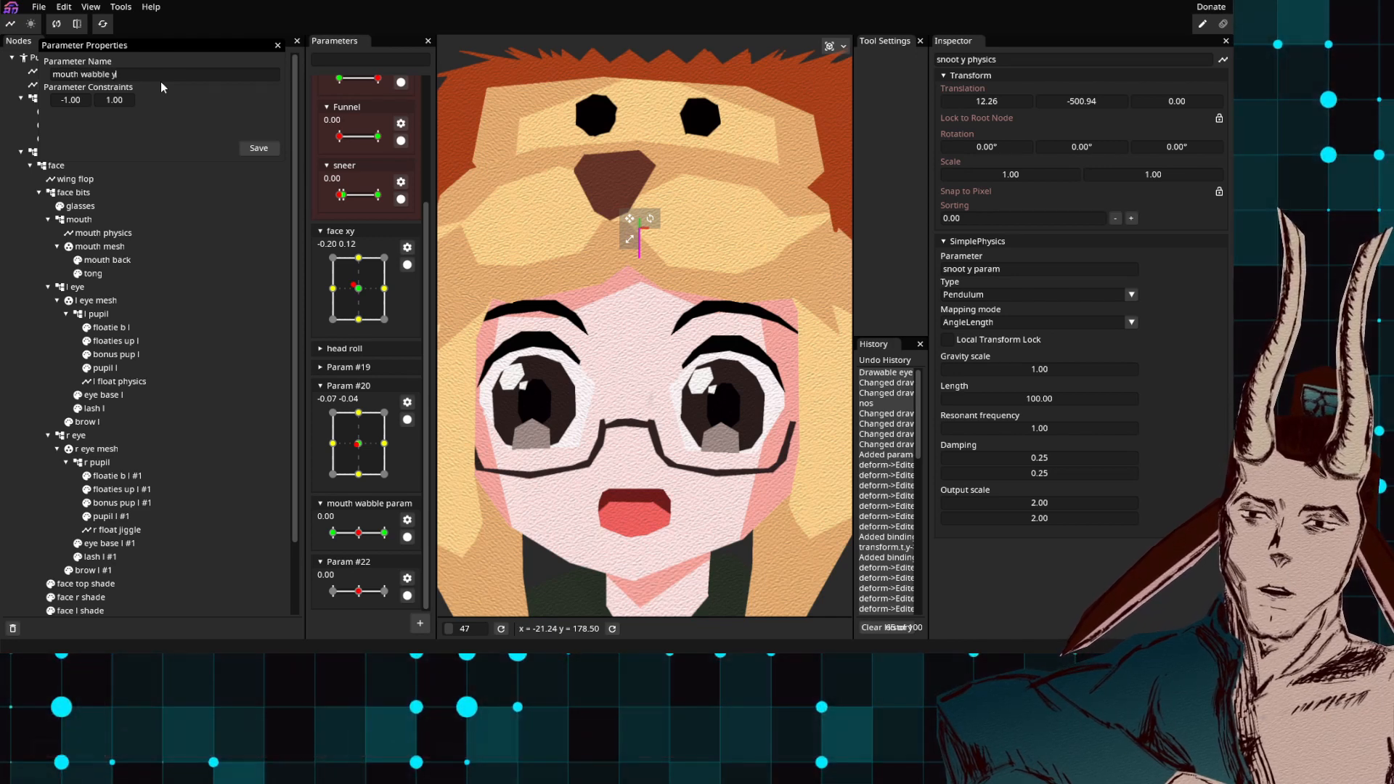
click(263, 149)
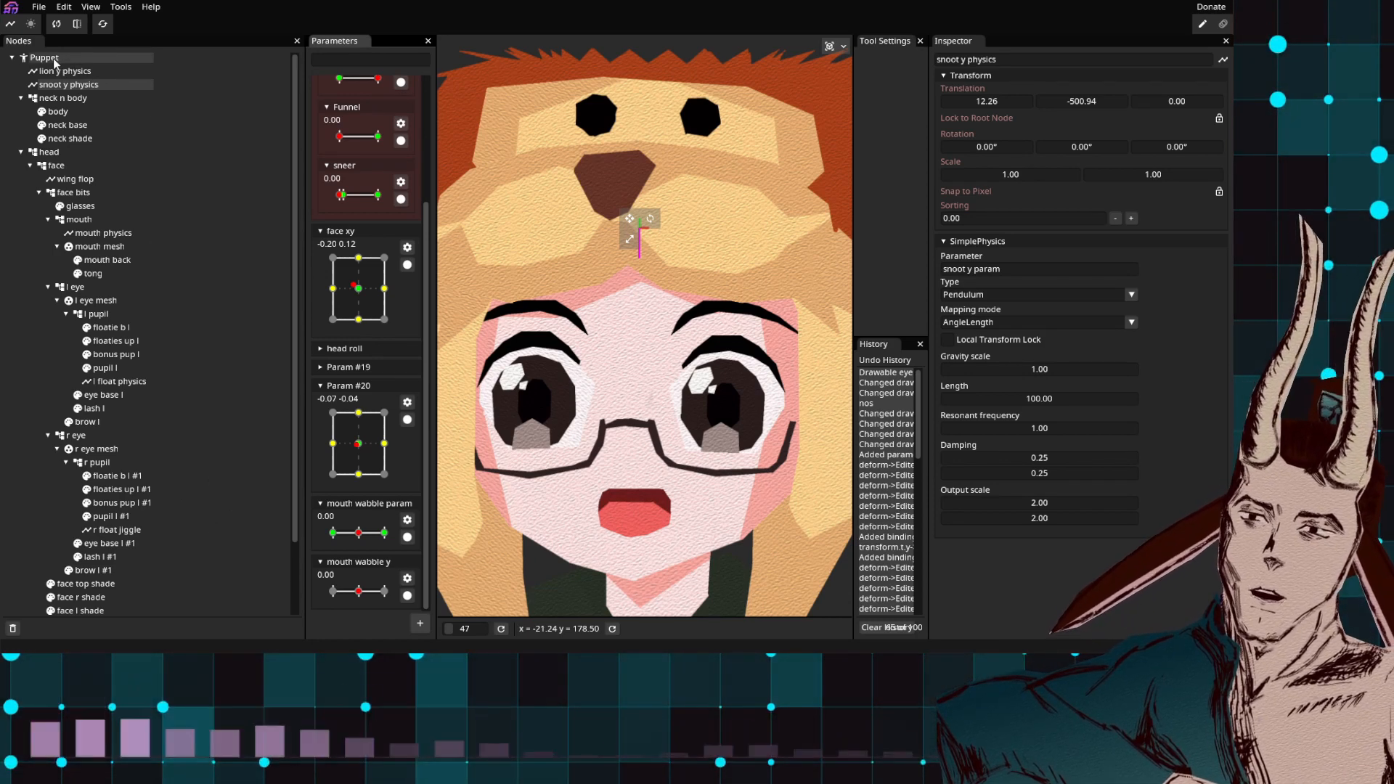
Step: Add a Simple Physics node directly under Puppet and name it "mouth wabble y physics"
right_click(75, 73)
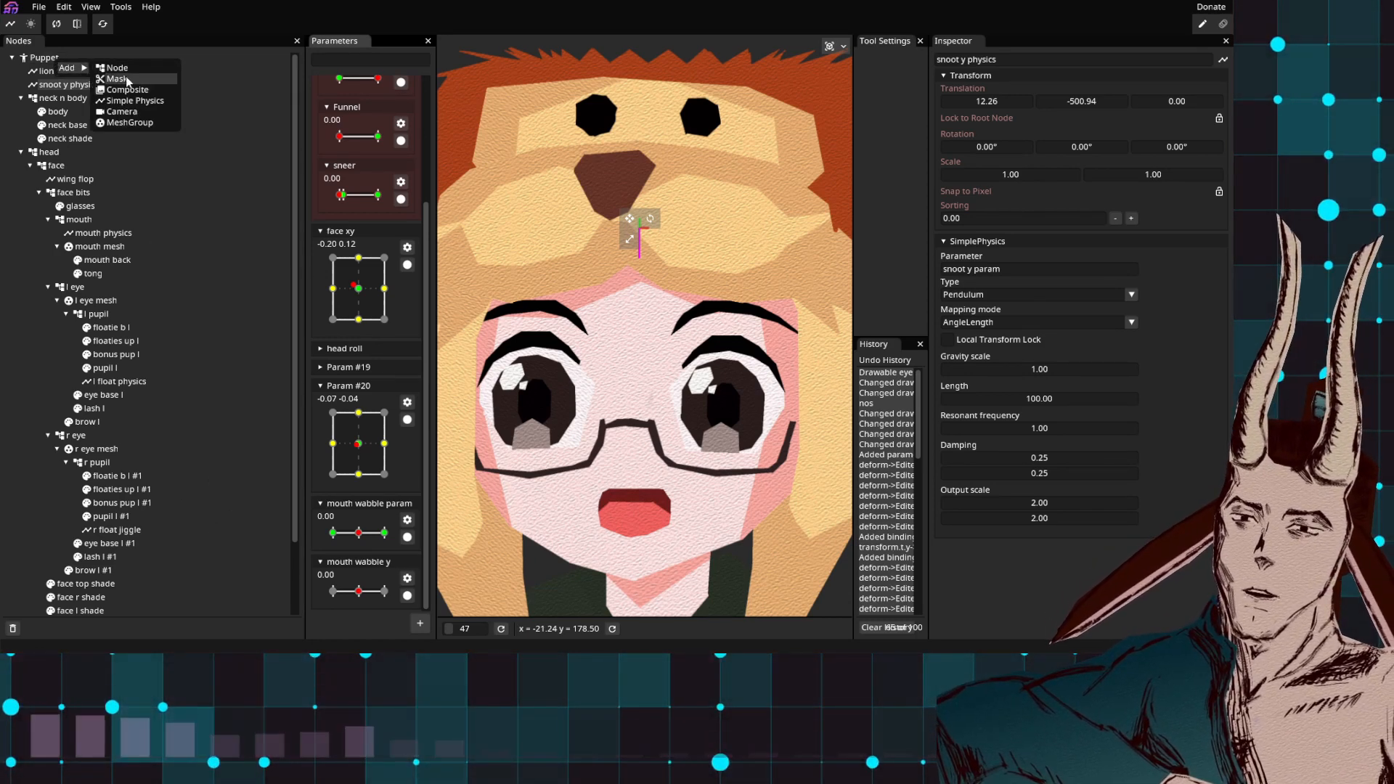
click(131, 100)
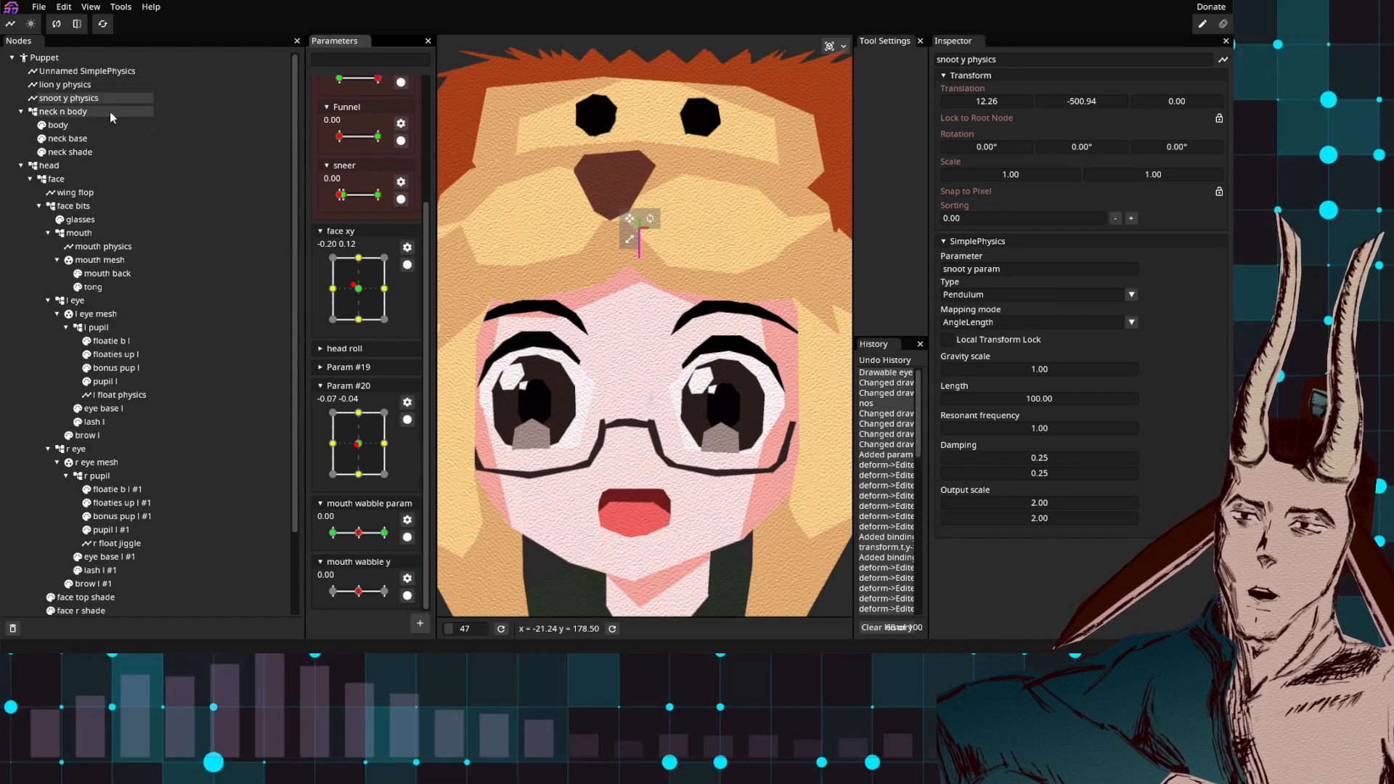
double_click(82, 101)
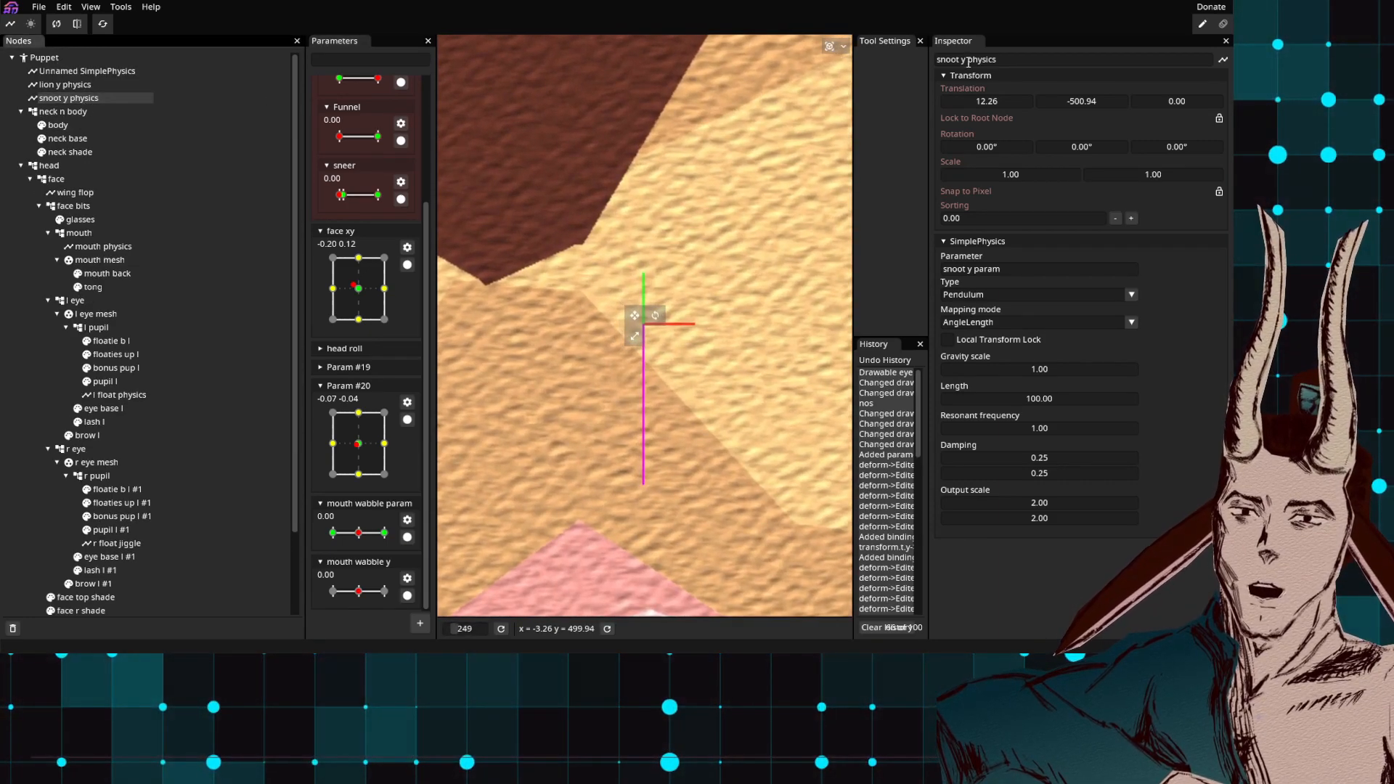
click(960, 61)
key(BackSpace)
click(91, 71)
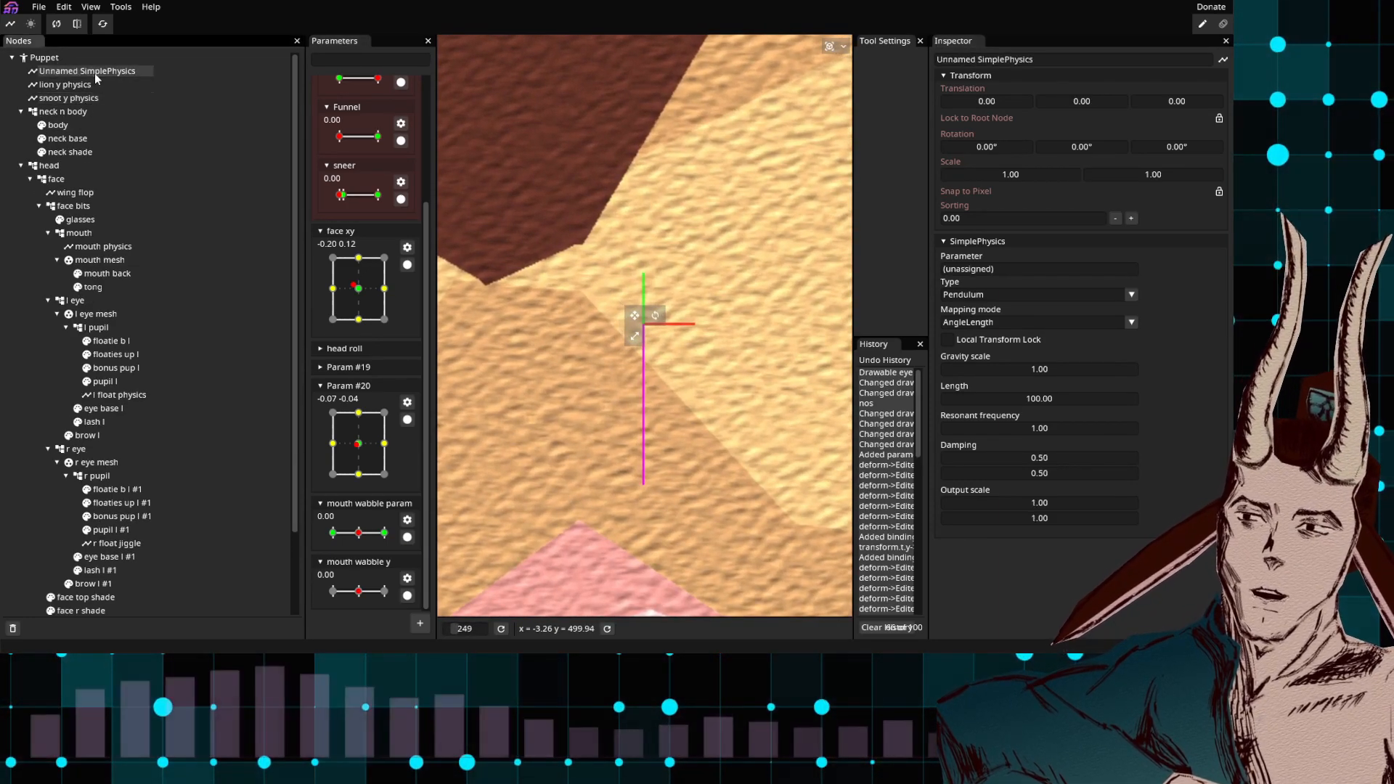
drag(1038, 60, 927, 58)
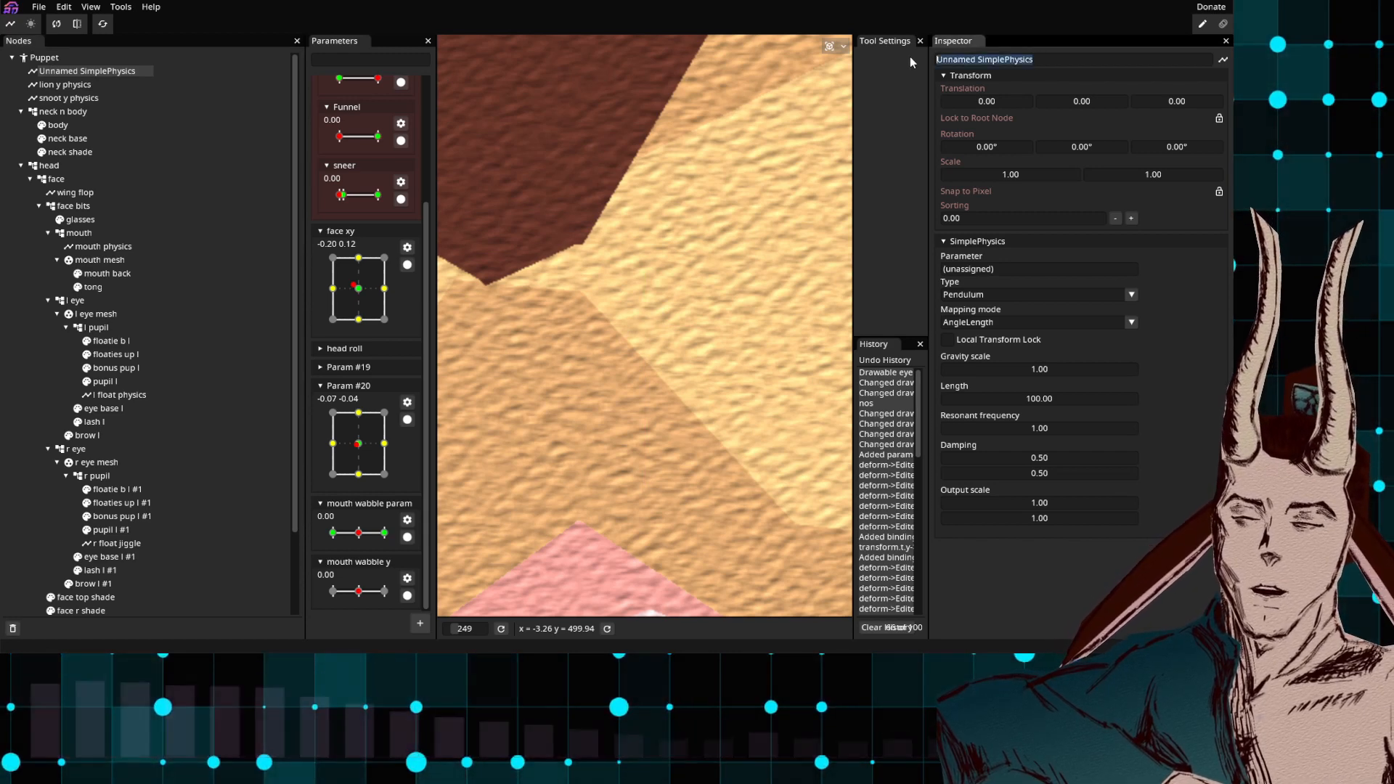
text(mouth wabb)
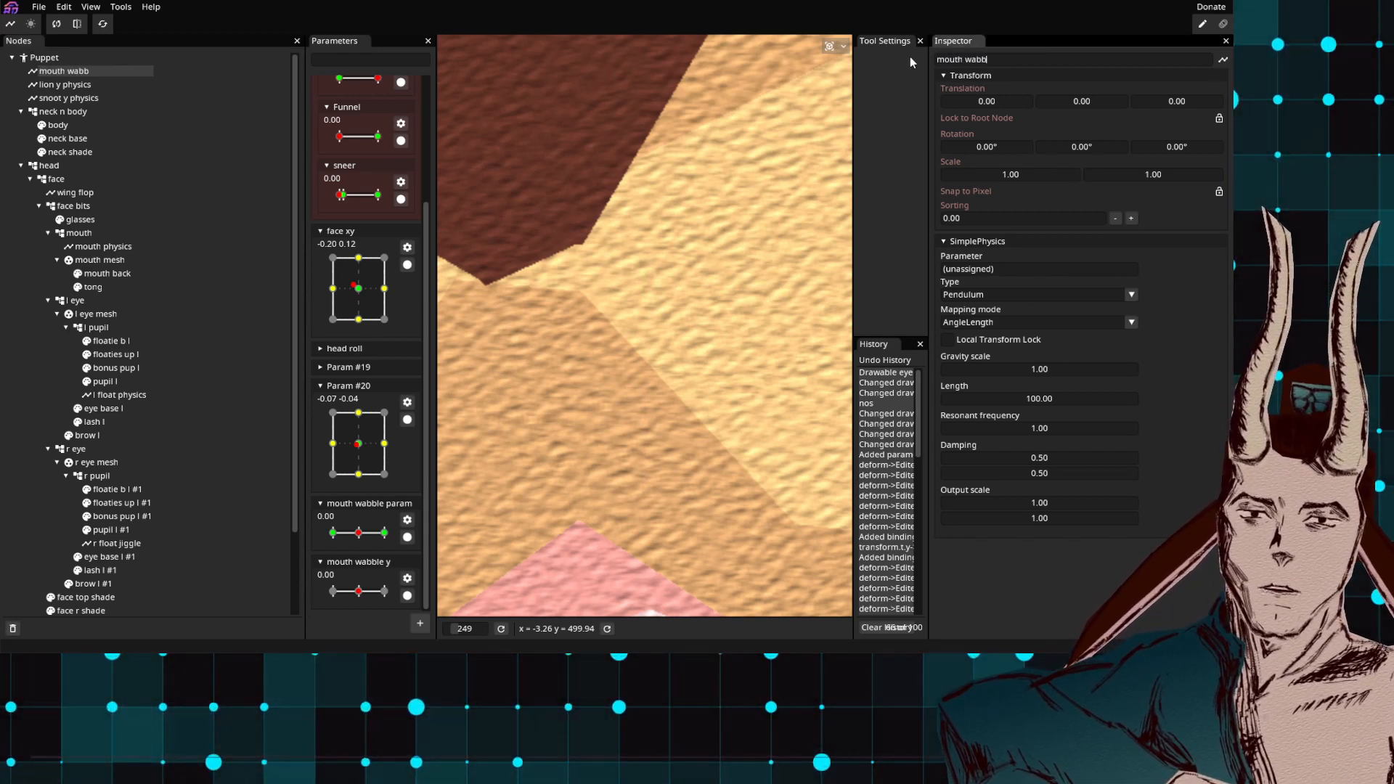
text(le y physics)
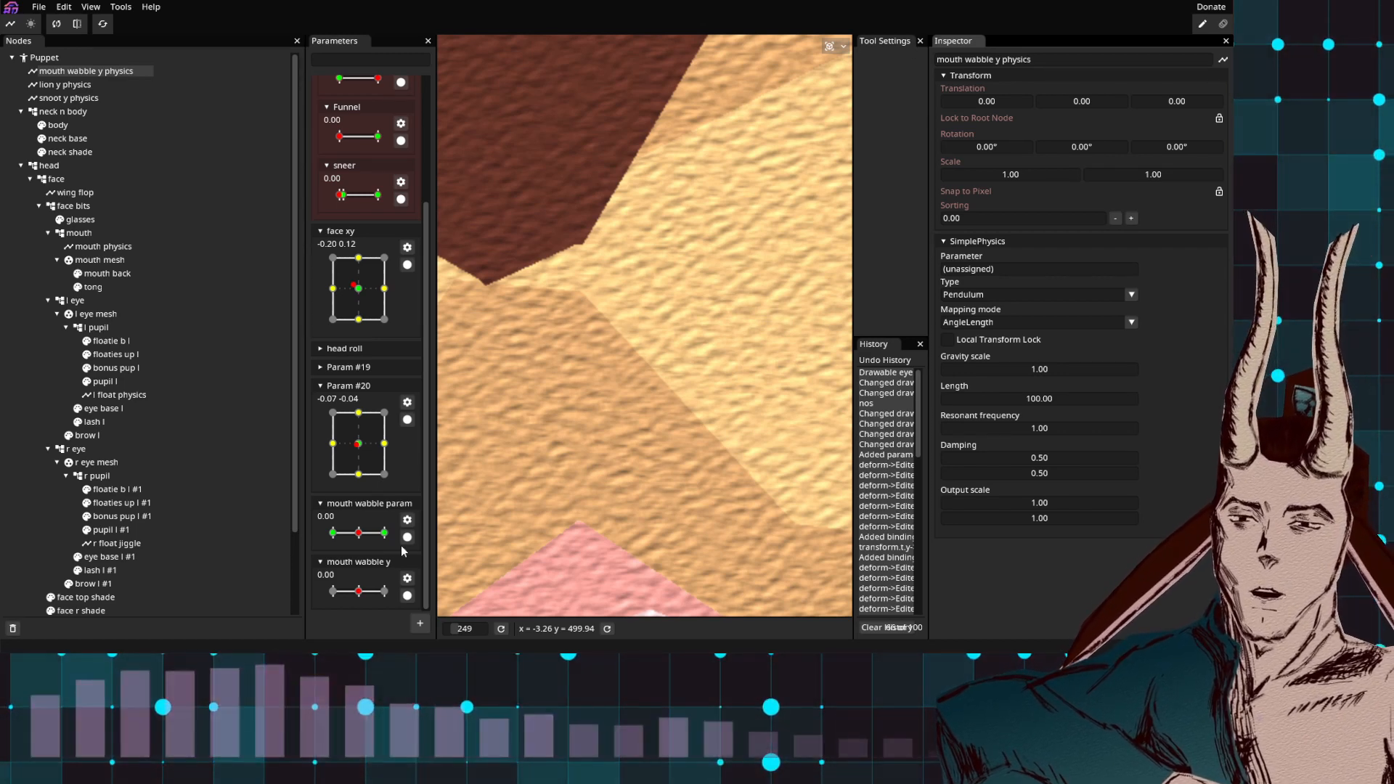
Step: Assign the mouth wabble y parameter to the mouth wabble y physics node
drag(374, 566, 947, 376)
drag(1032, 300, 1032, 273)
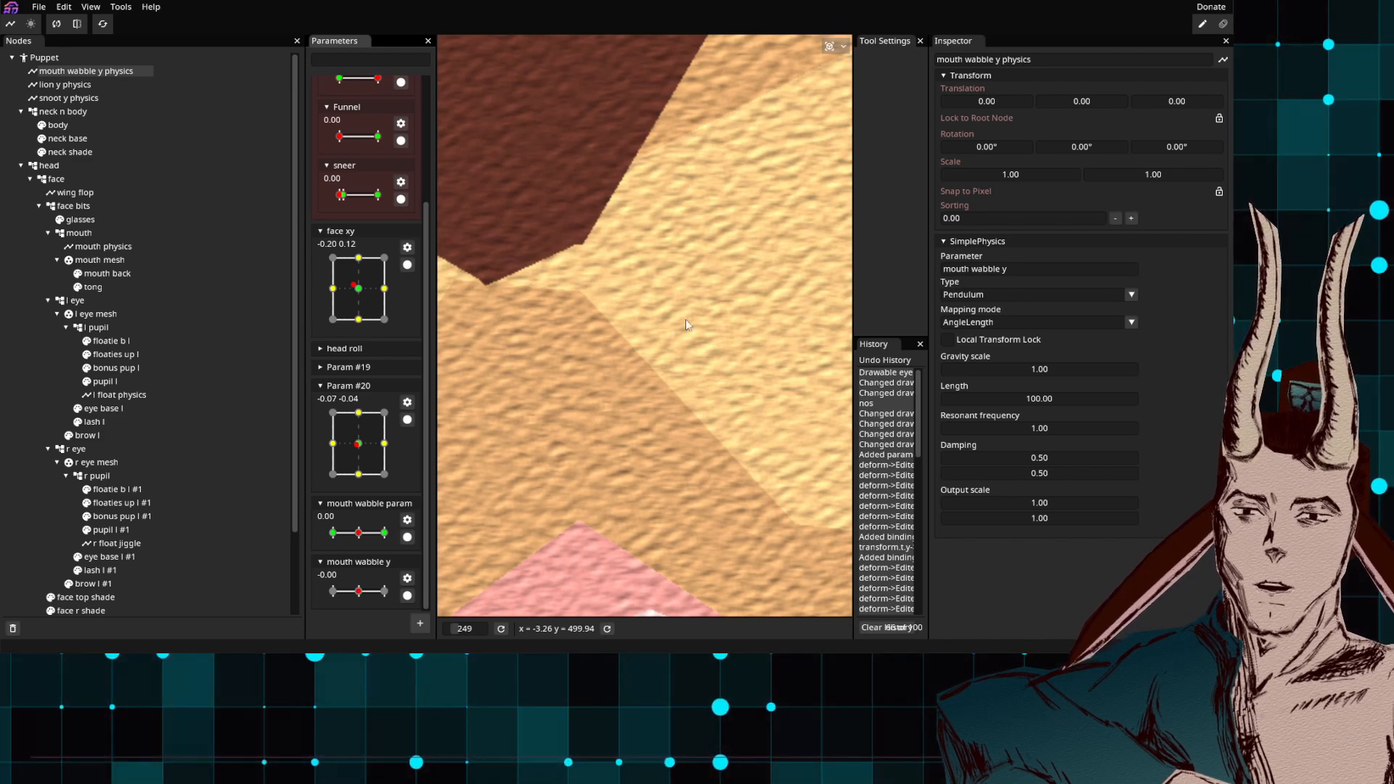
scroll(690, 334, down, 8)
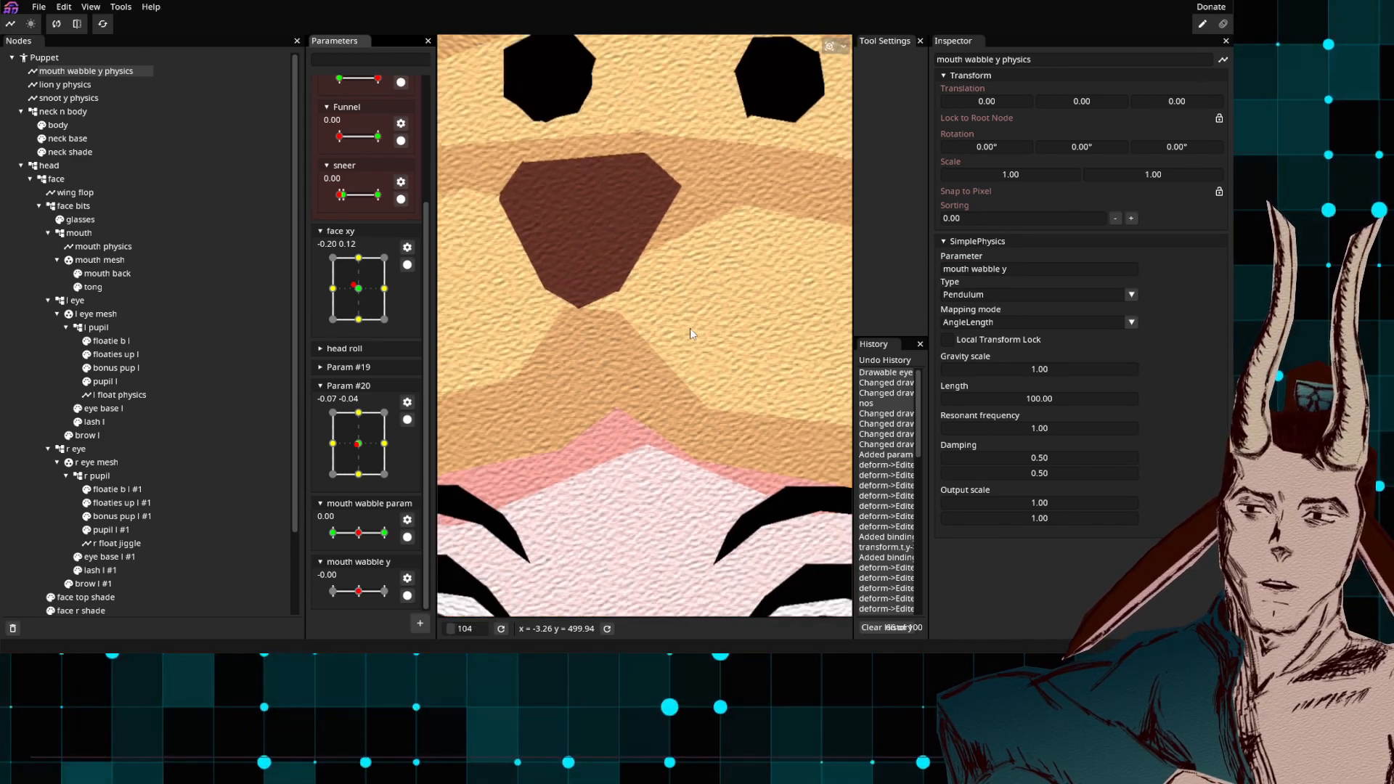
scroll(690, 328, down, 5)
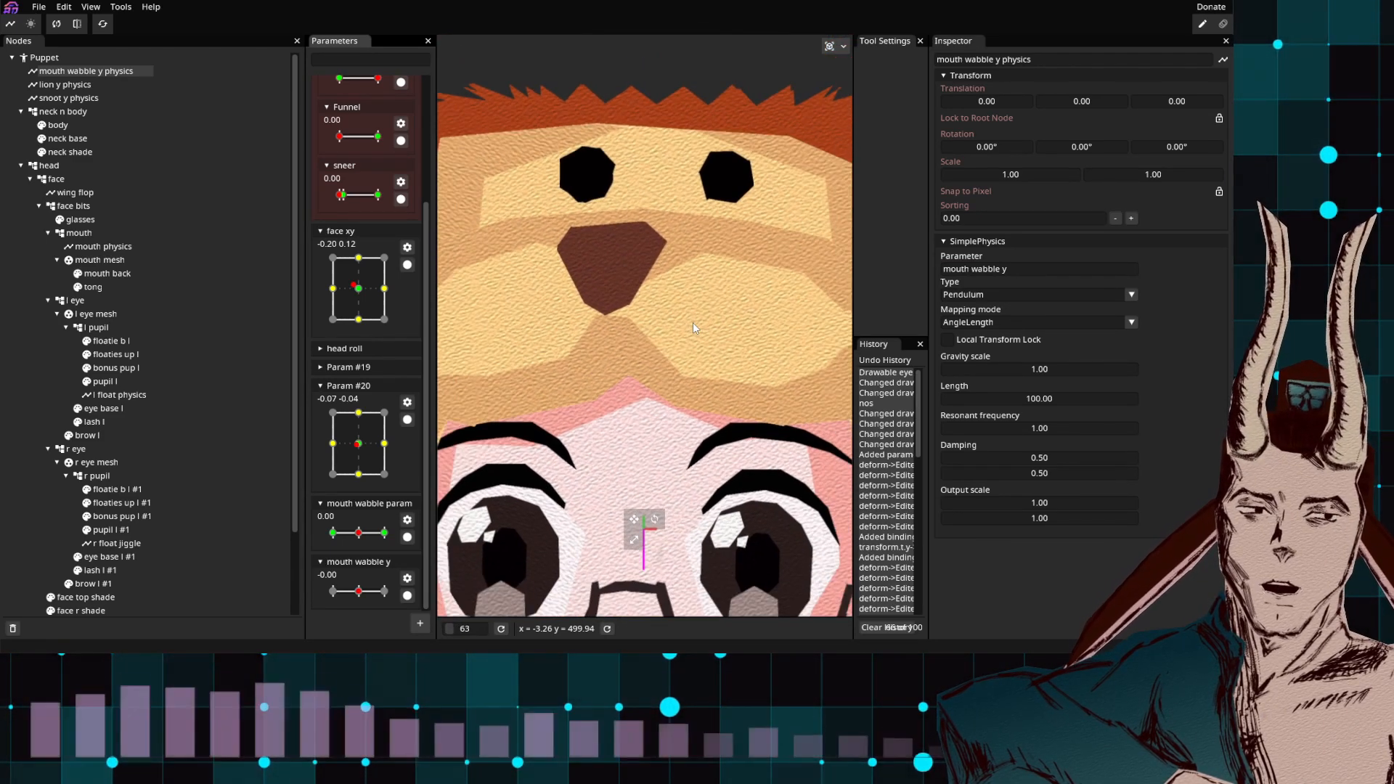
scroll(697, 323, down, 5)
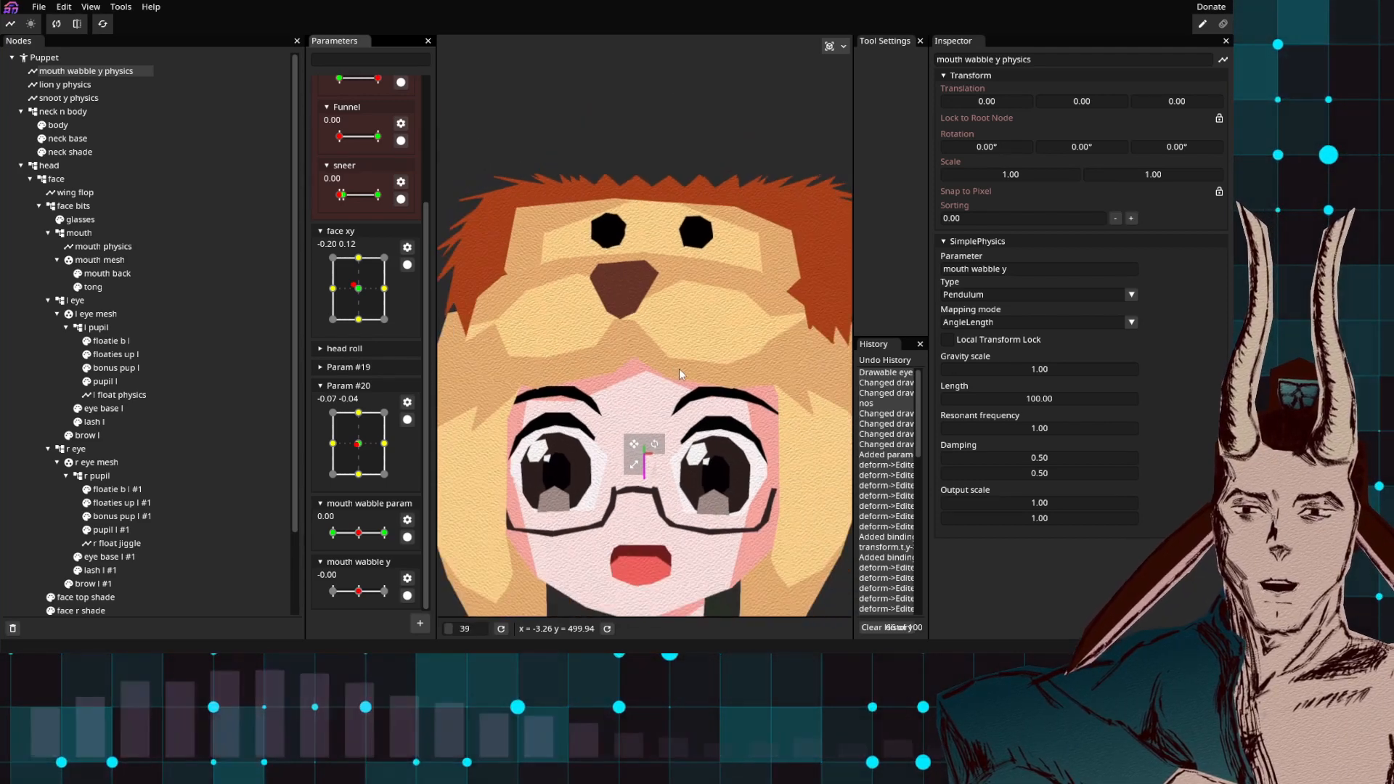
scroll(680, 374, down, 2)
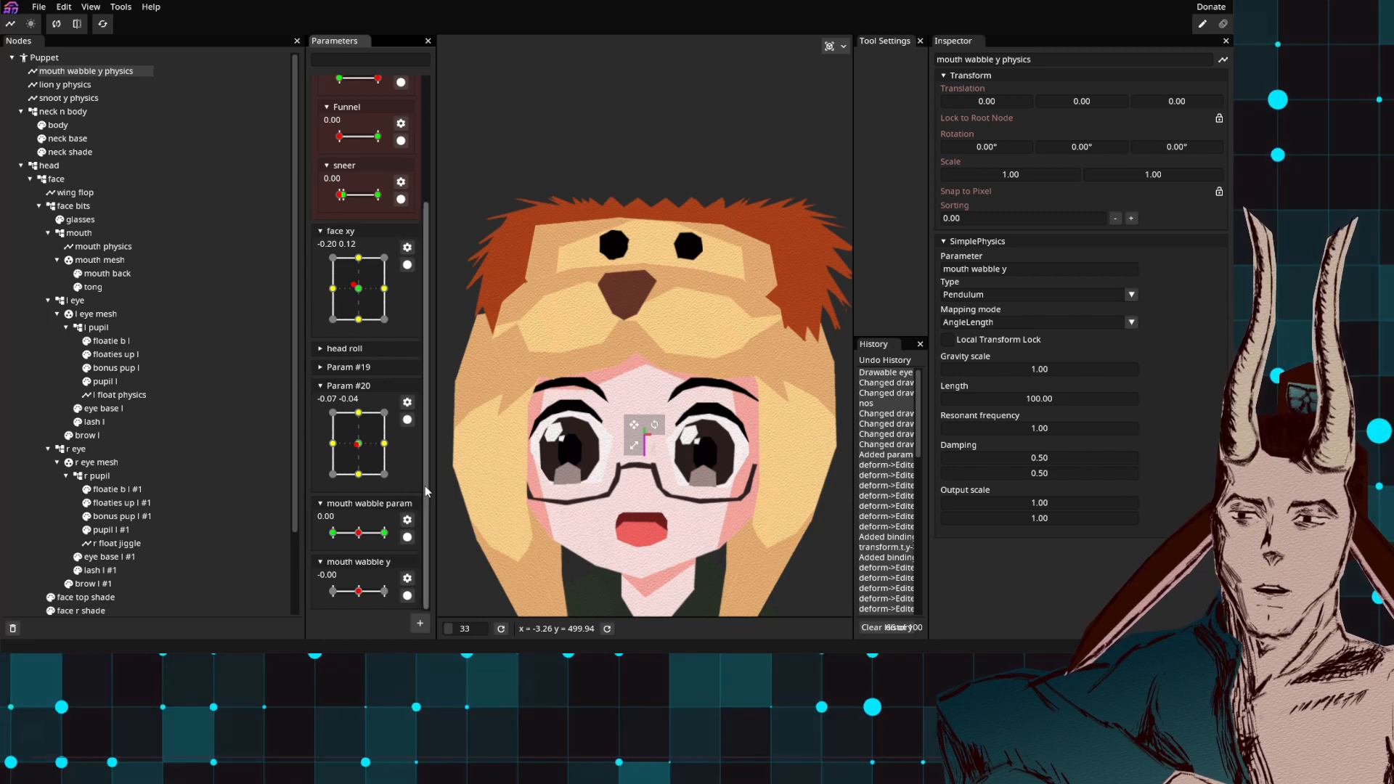
Step: On Param #20, key the mouth wabble y physics node's X translation at -146 on the upper keypoint and a positive value on the lower one
mouse_move(353, 445)
mouse_down()
mouse_move(352, 456)
mouse_move(374, 440)
mouse_move(360, 443)
mouse_move(359, 427)
mouse_up()
click(409, 424)
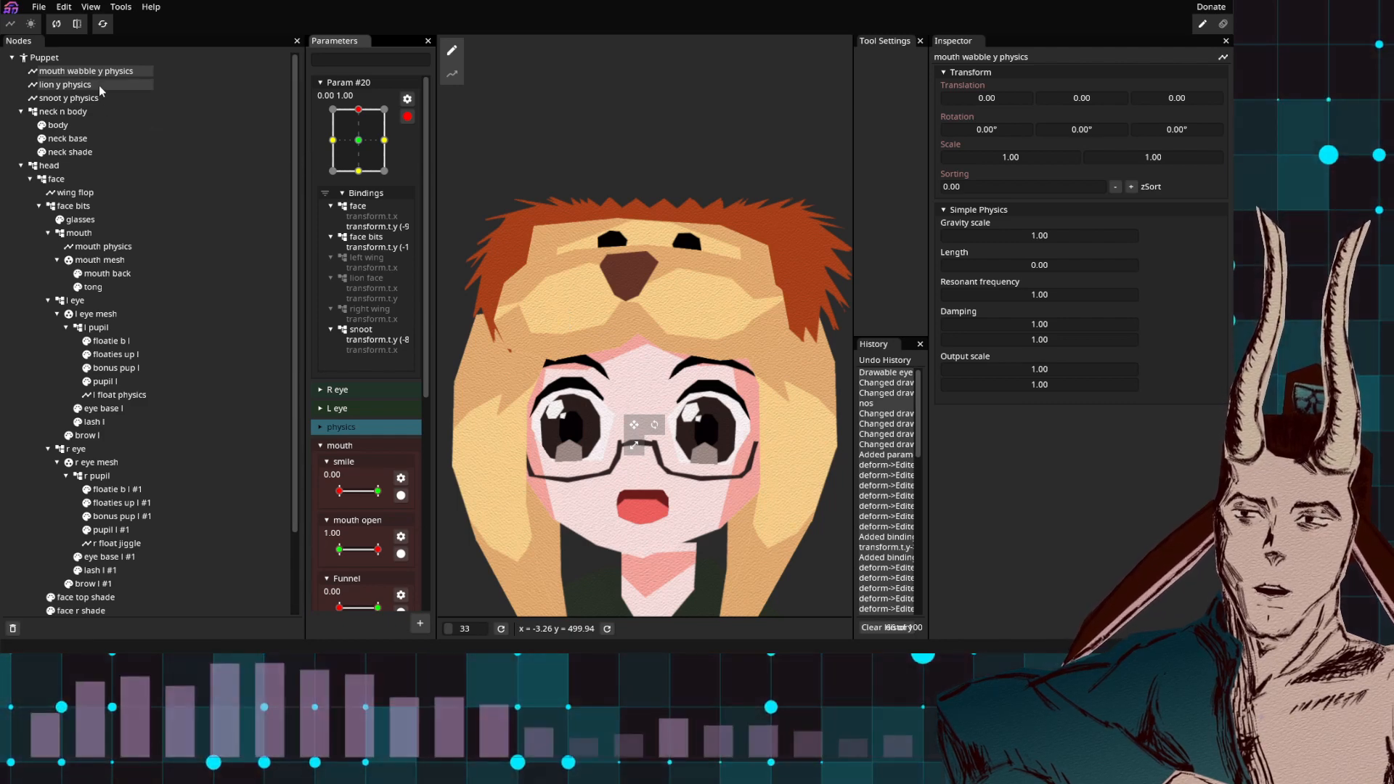
mouse_move(968, 102)
mouse_down()
mouse_move(978, 94)
mouse_move(913, 100)
mouse_move(1000, 103)
mouse_move(954, 103)
mouse_up()
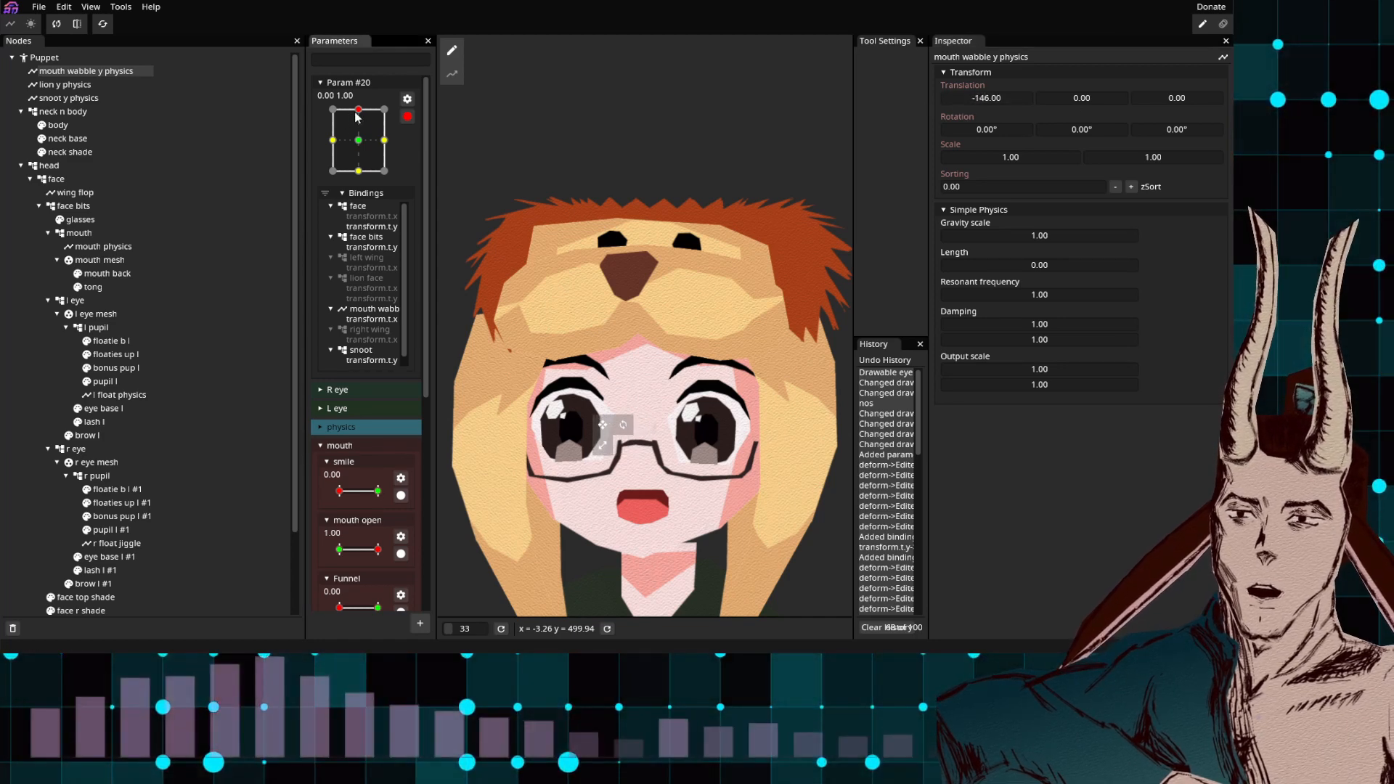
drag(349, 122, 359, 183)
drag(990, 104, 1148, 99)
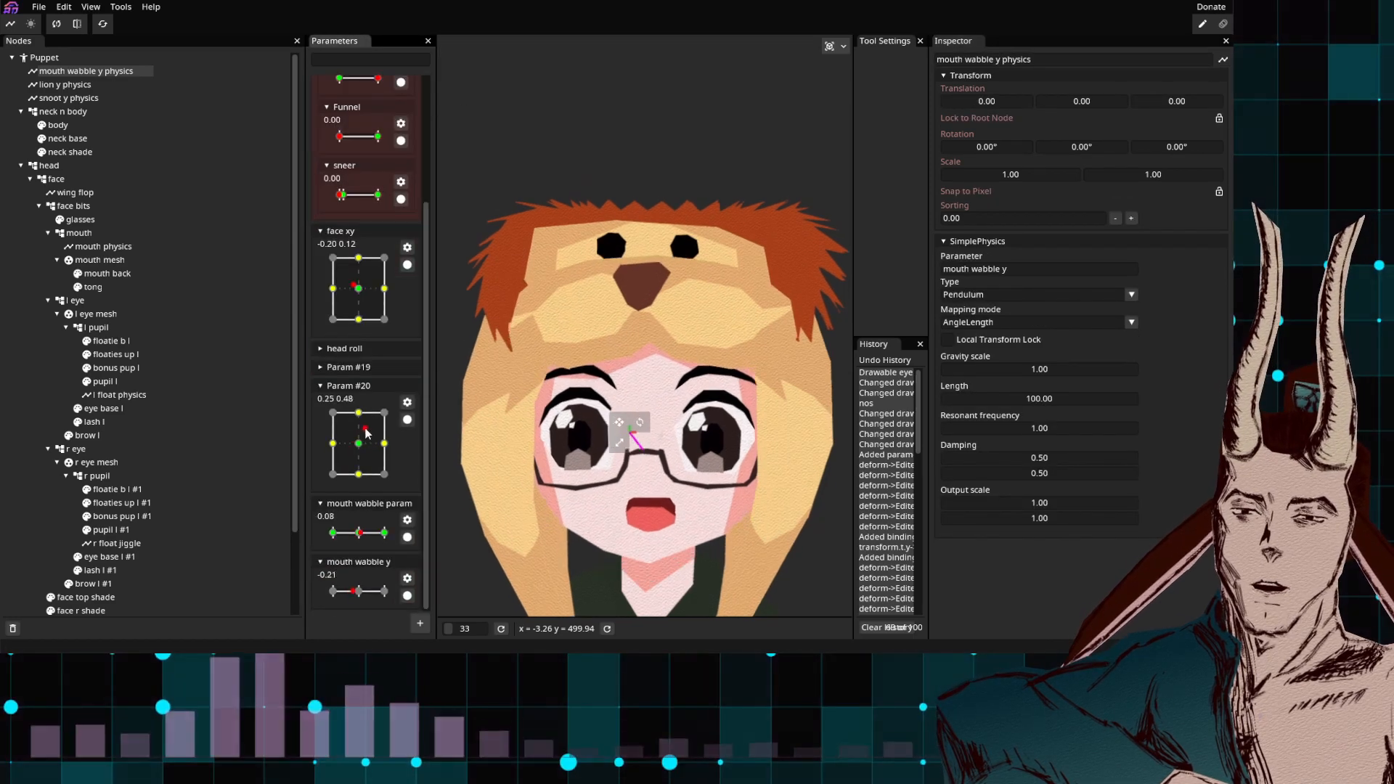
mouse_move(366, 434)
mouse_down()
mouse_move(370, 467)
mouse_move(360, 411)
mouse_up()
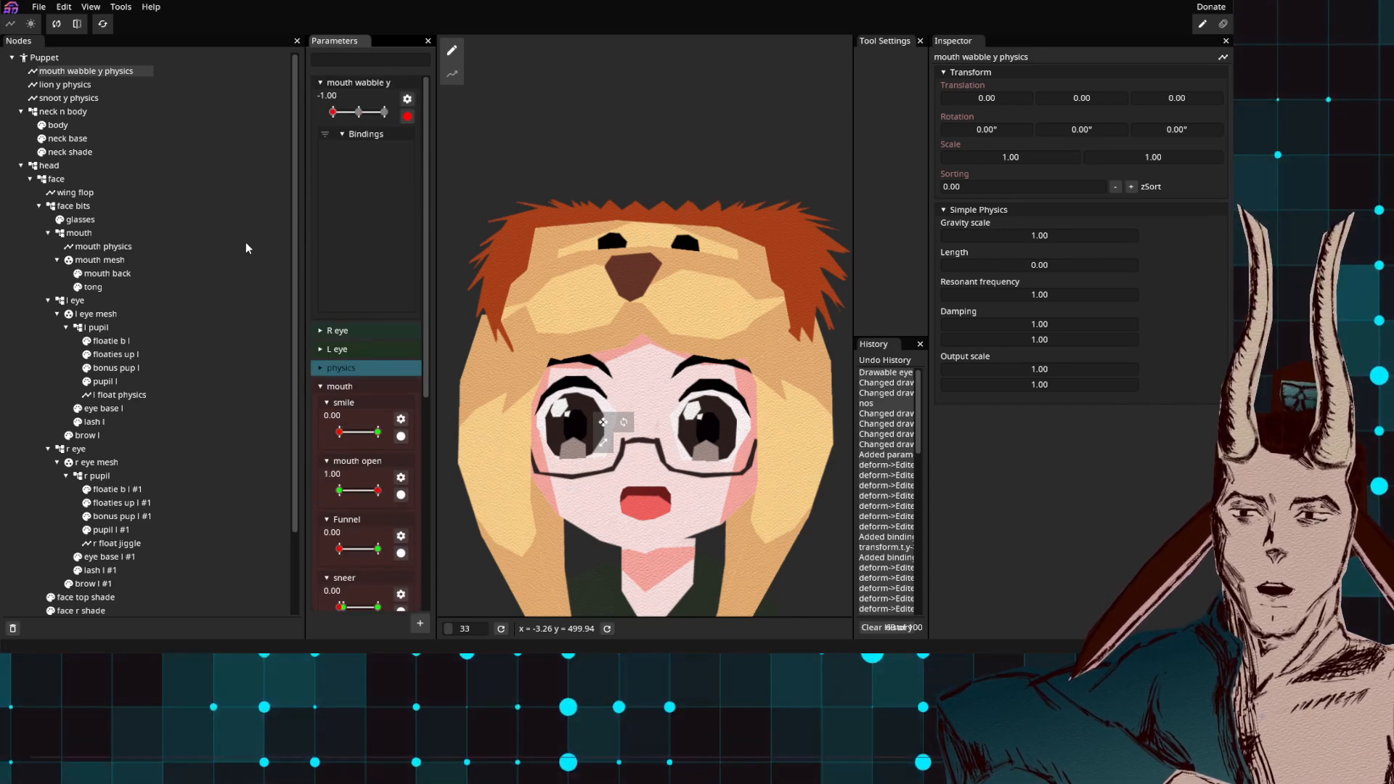
Step: At -1.00 on mouth wabble y, key the mouth back part with a Y translation of -46 and a Y scale of 0.60
scroll(181, 282, down, 3)
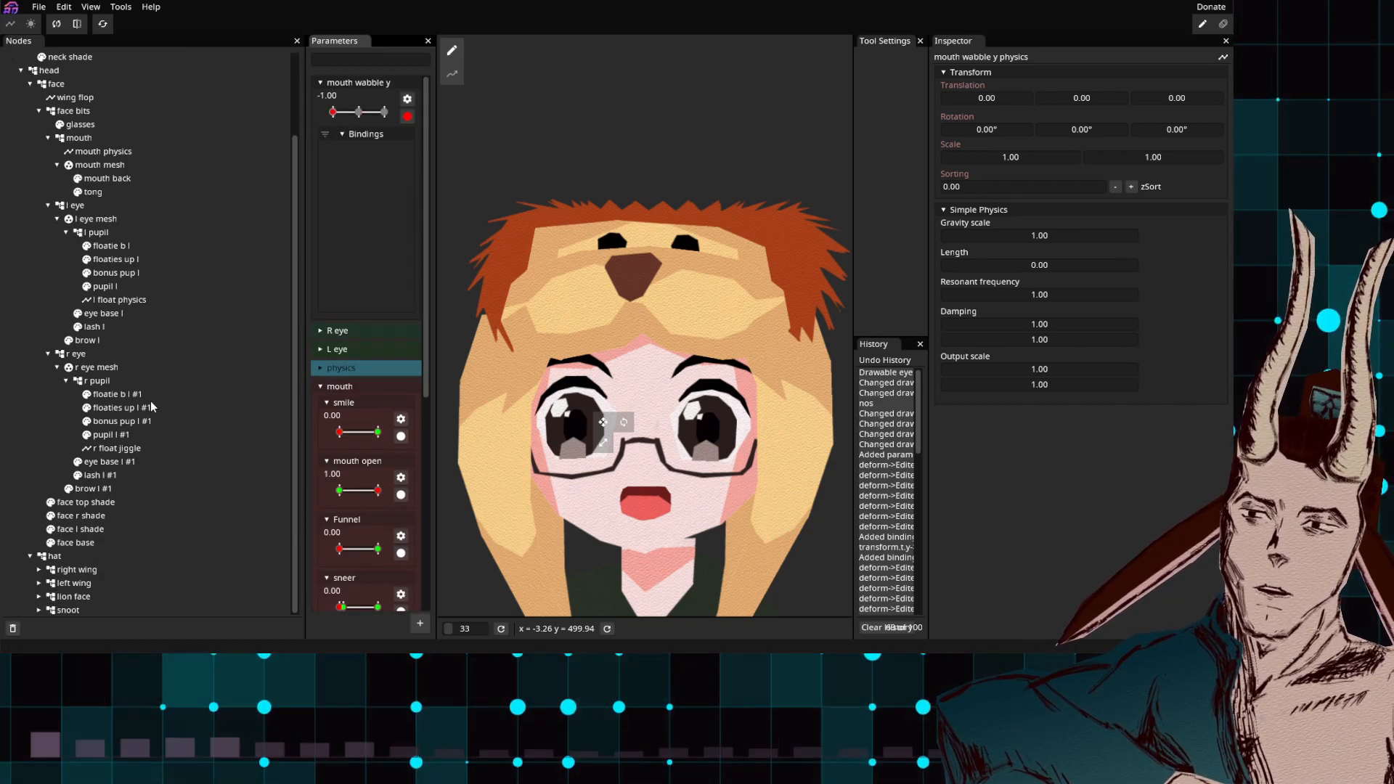
click(106, 178)
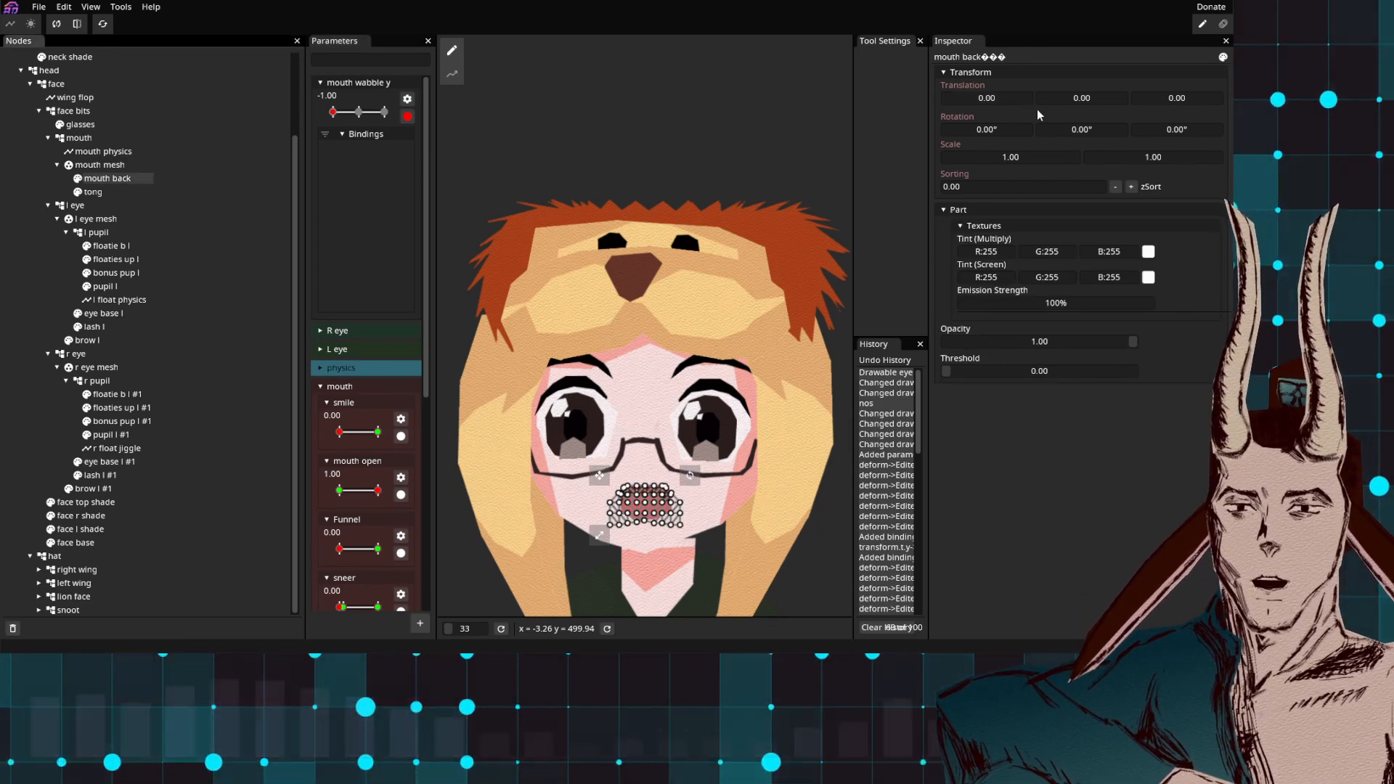
drag(1085, 103, 1052, 114)
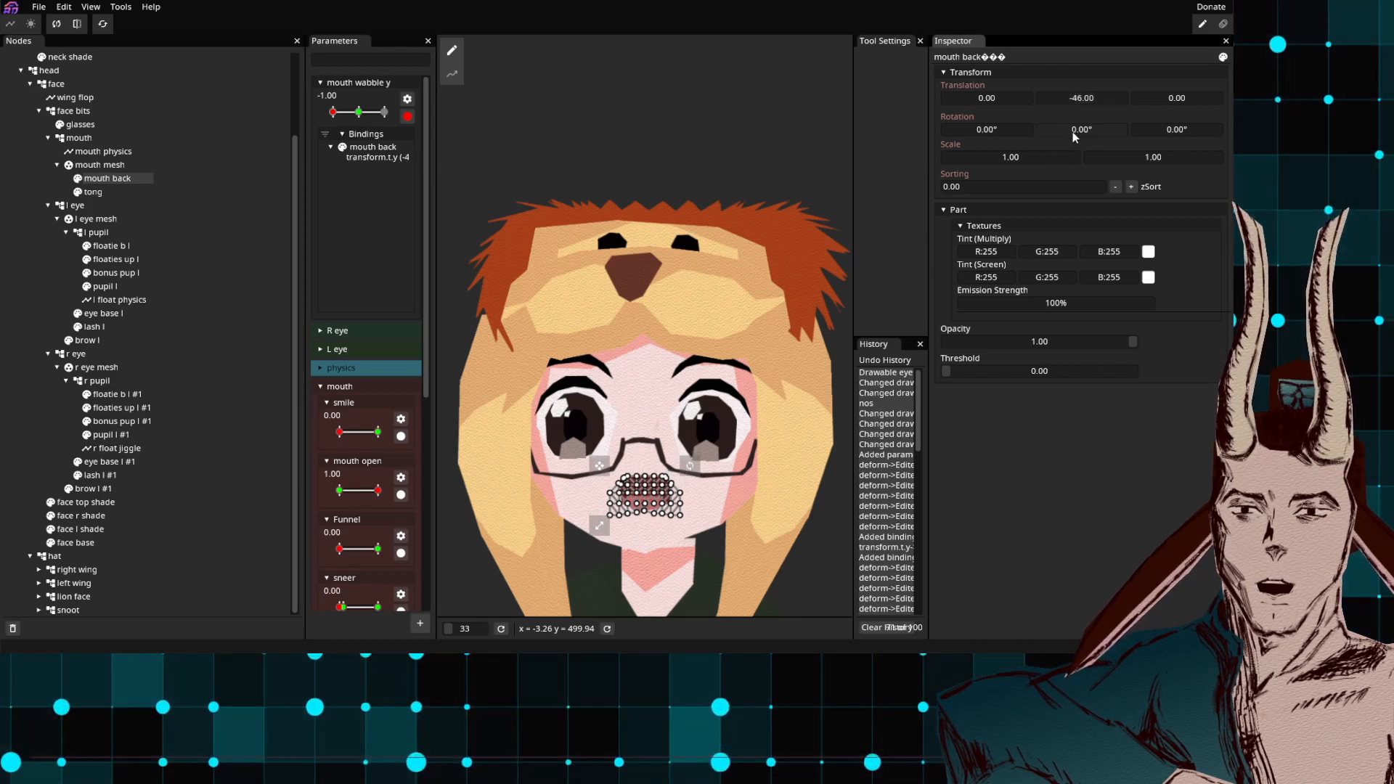
mouse_move(1156, 160)
mouse_down()
mouse_move(1140, 161)
mouse_move(1154, 162)
mouse_up()
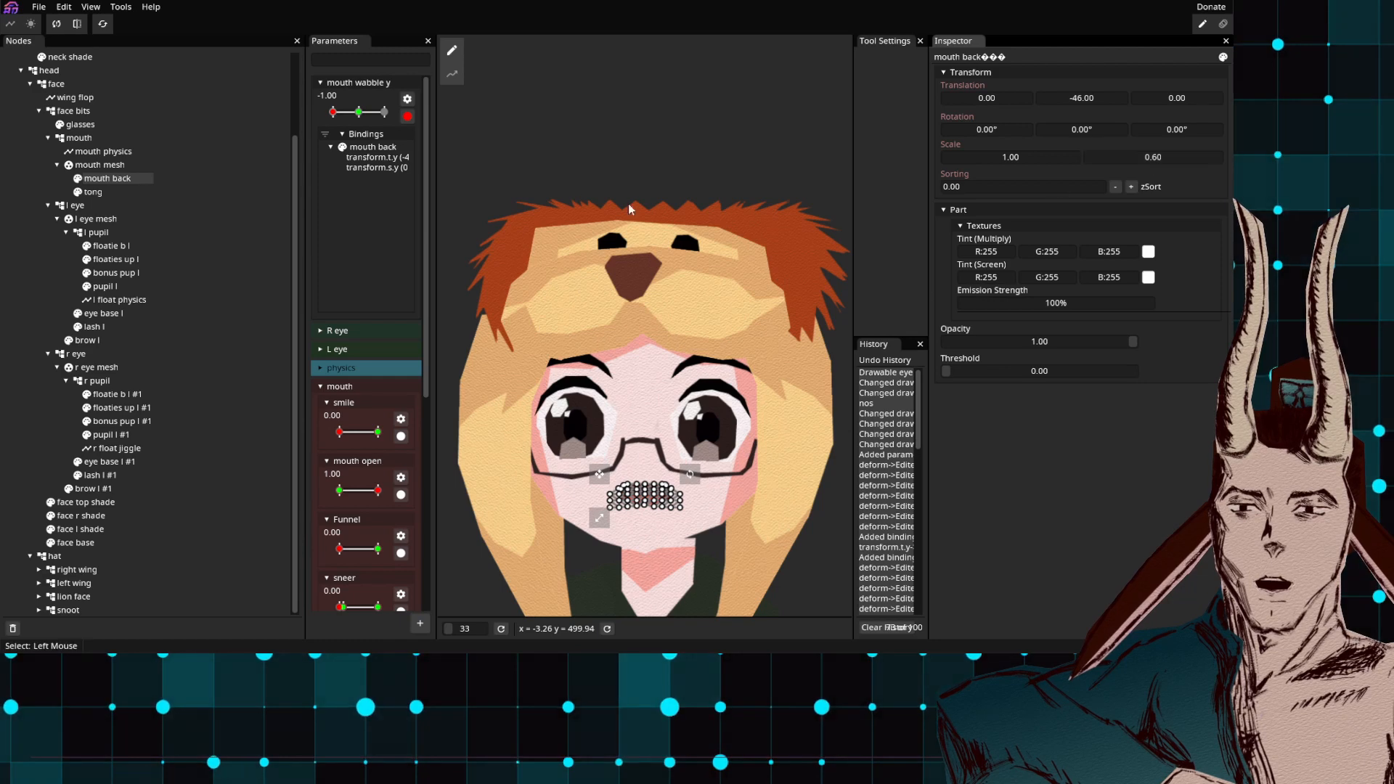
Step: At 1.00 on mouth wabble y, key mouth back with a Y translation of 46 and a larger Y scale, and check it with Param #20
click(381, 112)
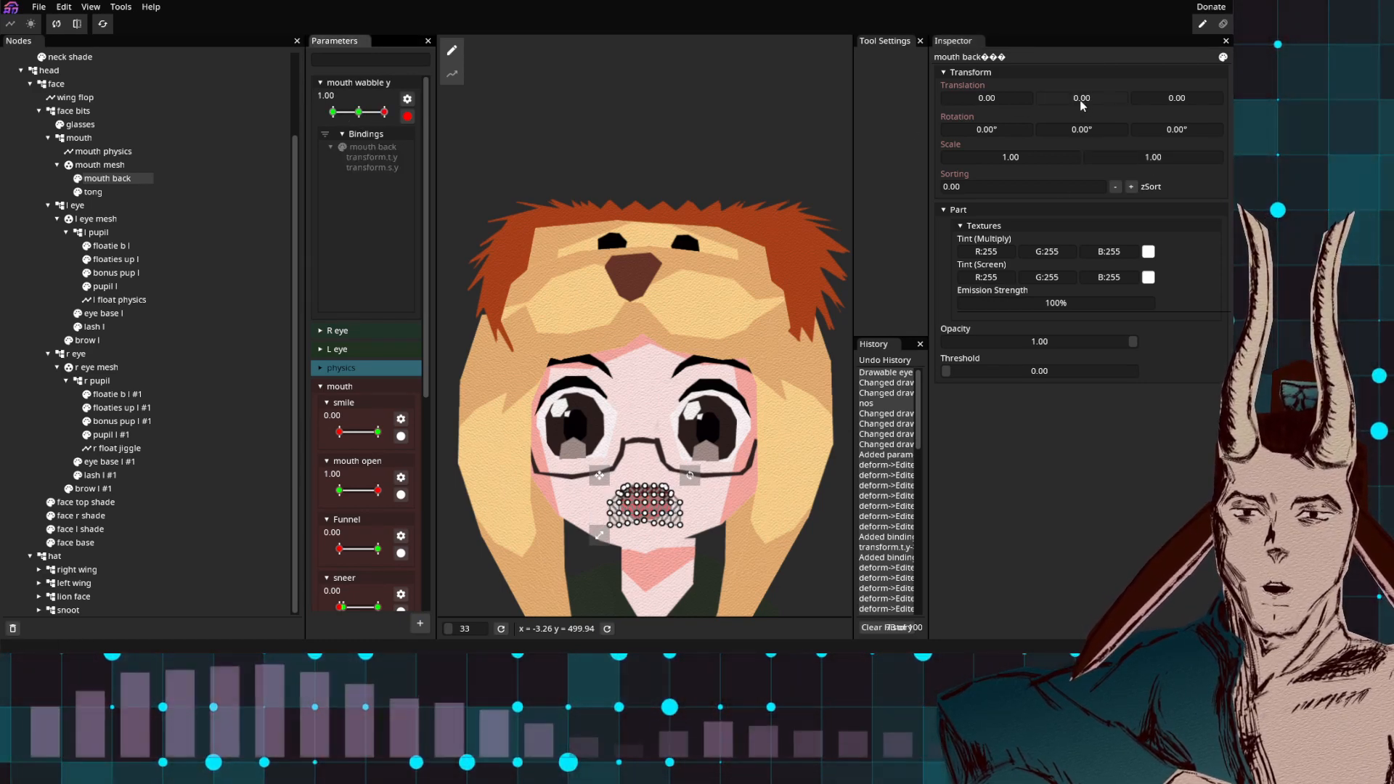
drag(1082, 105, 1109, 102)
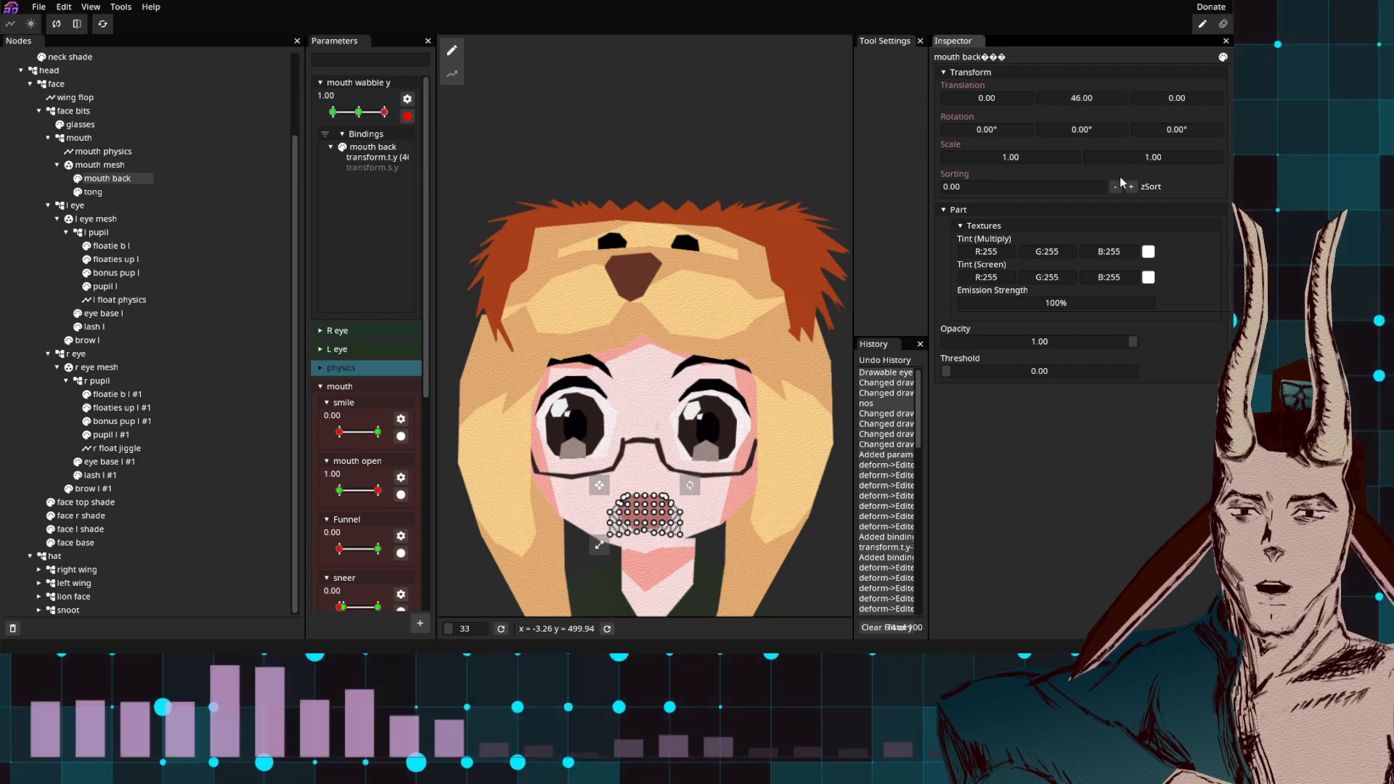
drag(1126, 157, 1124, 166)
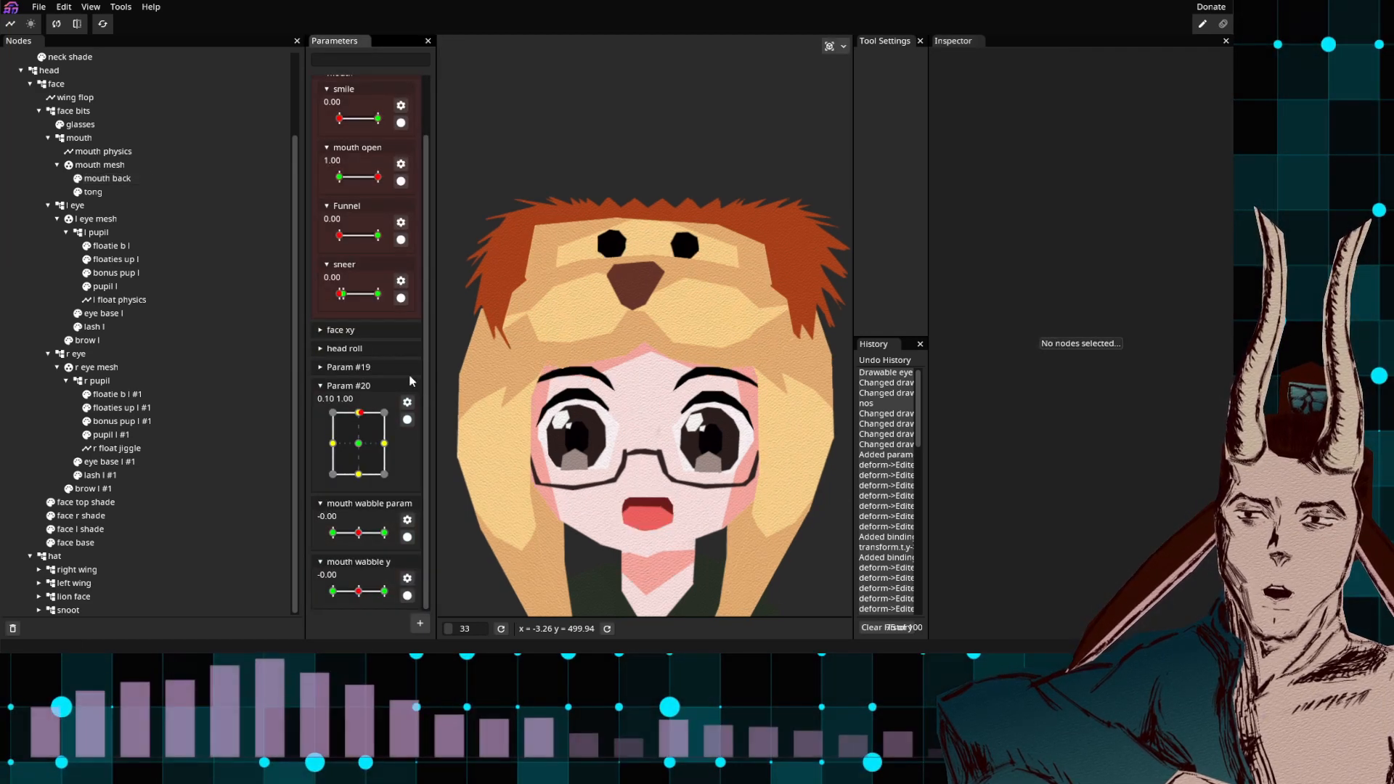
mouse_move(378, 441)
mouse_down()
mouse_move(359, 437)
mouse_move(358, 472)
mouse_move(360, 413)
mouse_move(361, 439)
mouse_up()
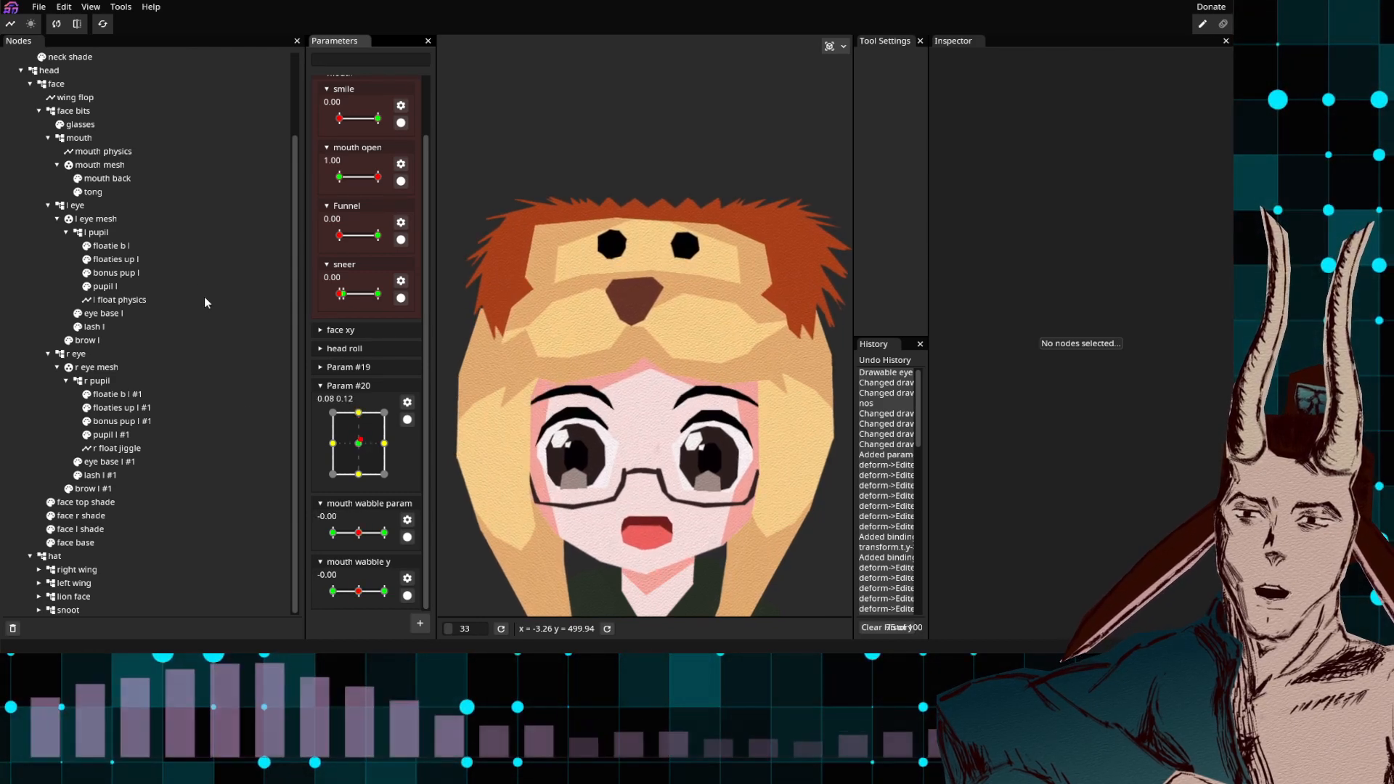
Step: Set the mouth wabble y physics node's first output scale to 2.34 and first damping to 0.17, and test the bounce with Param #20
scroll(102, 101, up, 3)
click(91, 71)
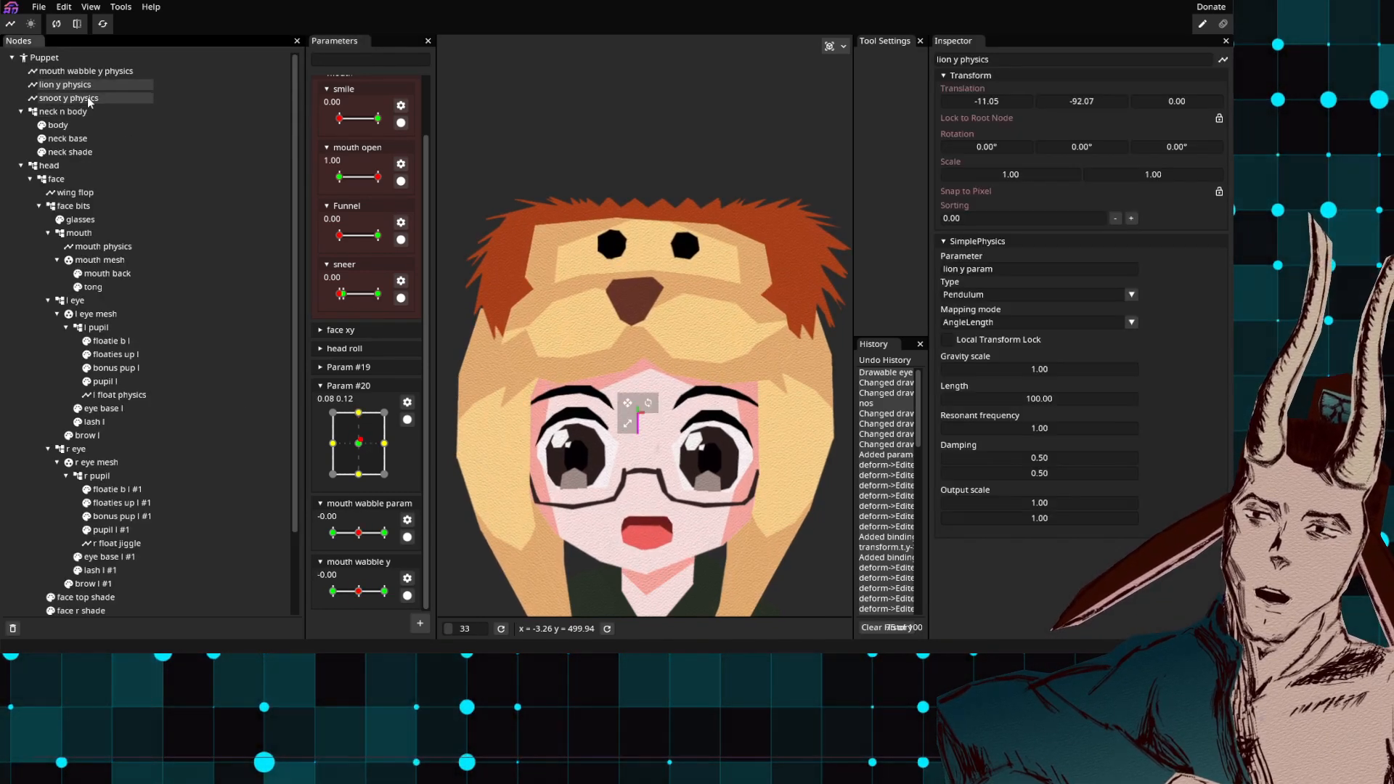
drag(1045, 503, 1150, 496)
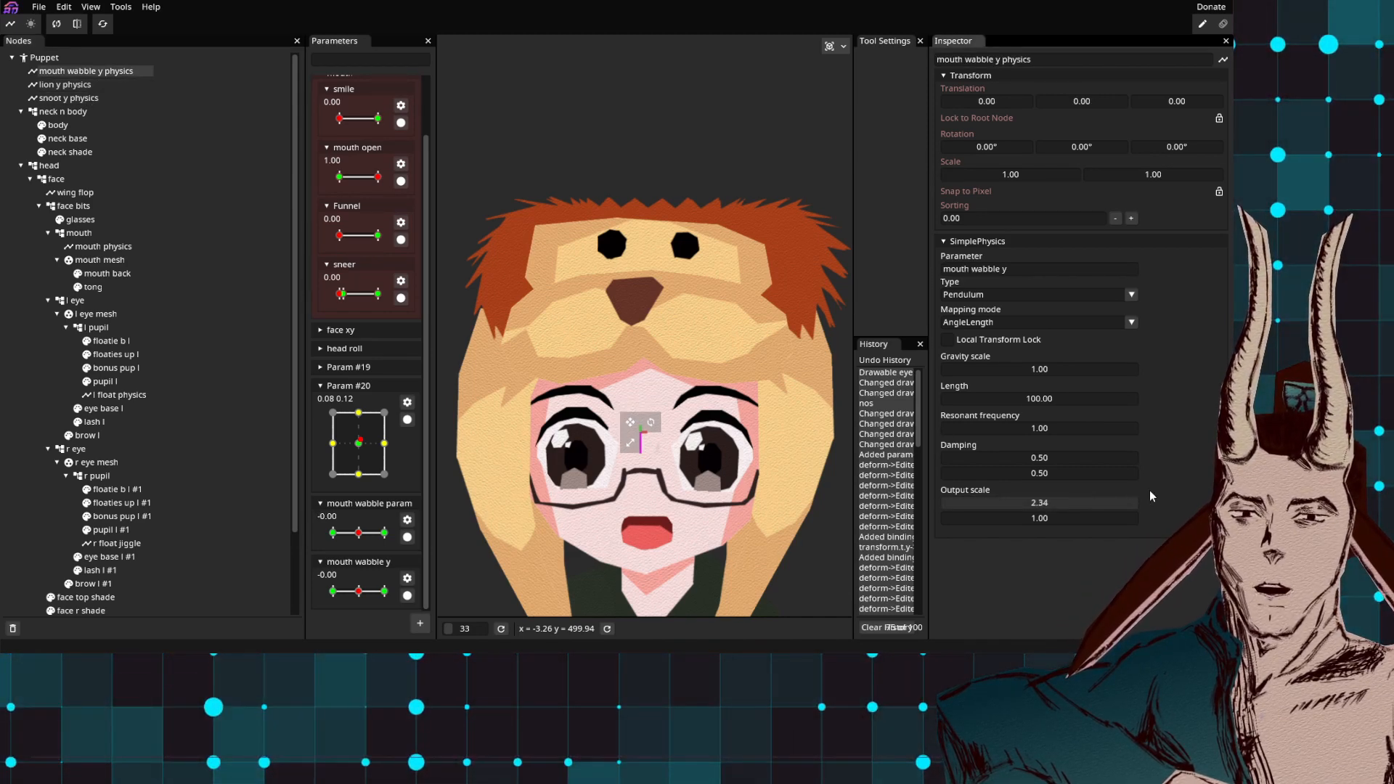
drag(1076, 459, 1053, 459)
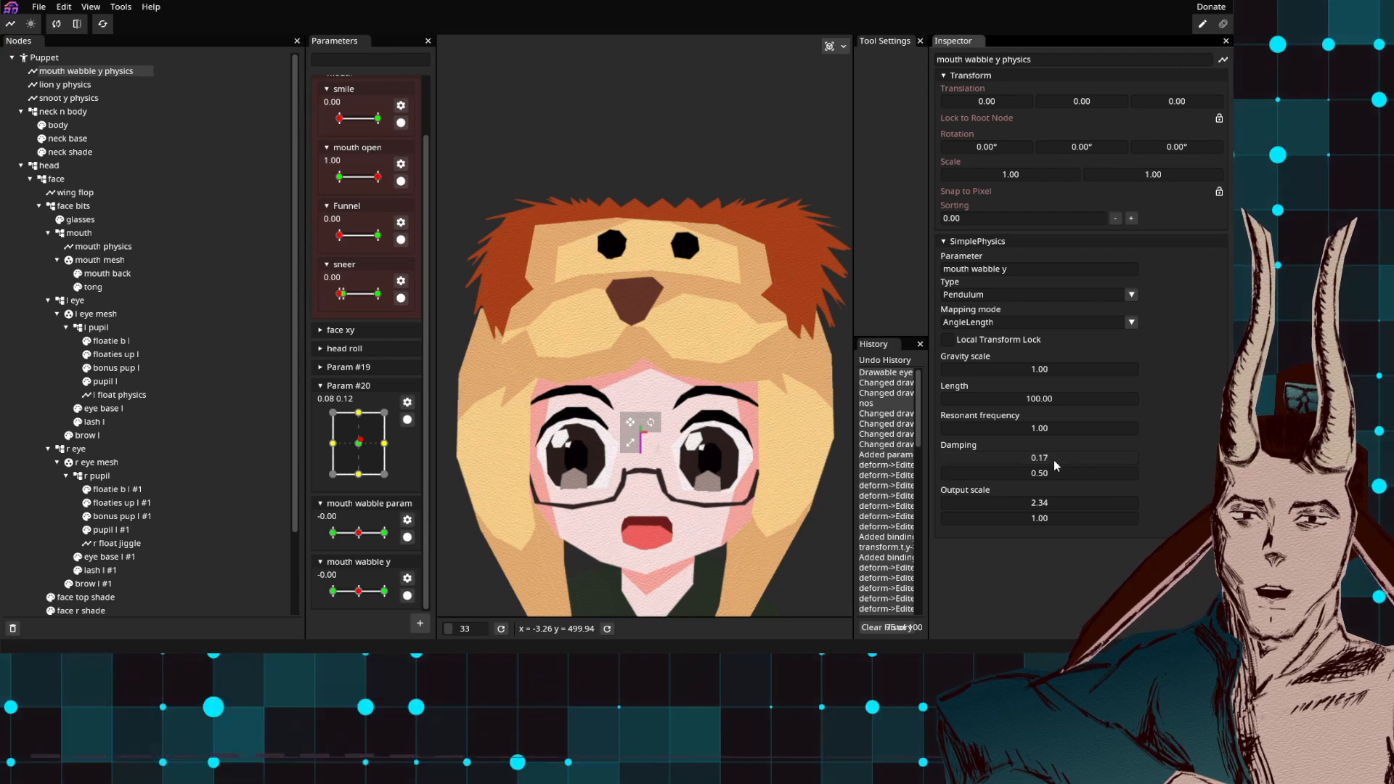
mouse_move(358, 440)
mouse_down()
mouse_move(359, 425)
mouse_move(356, 473)
mouse_move(356, 425)
mouse_up()
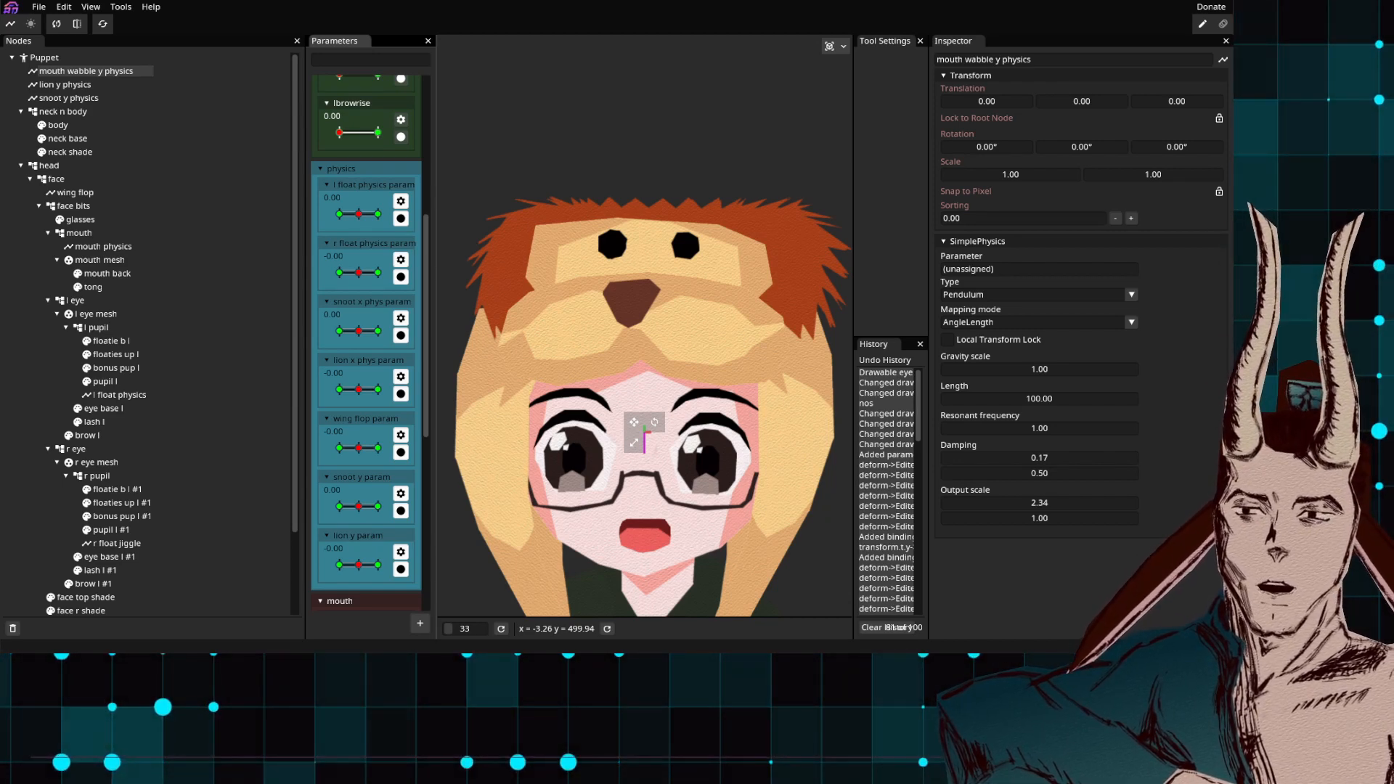
Step: Move the r eye xy, r blink and rbrowrise parameters to examine the right eye's rigging
drag(428, 266, 427, 130)
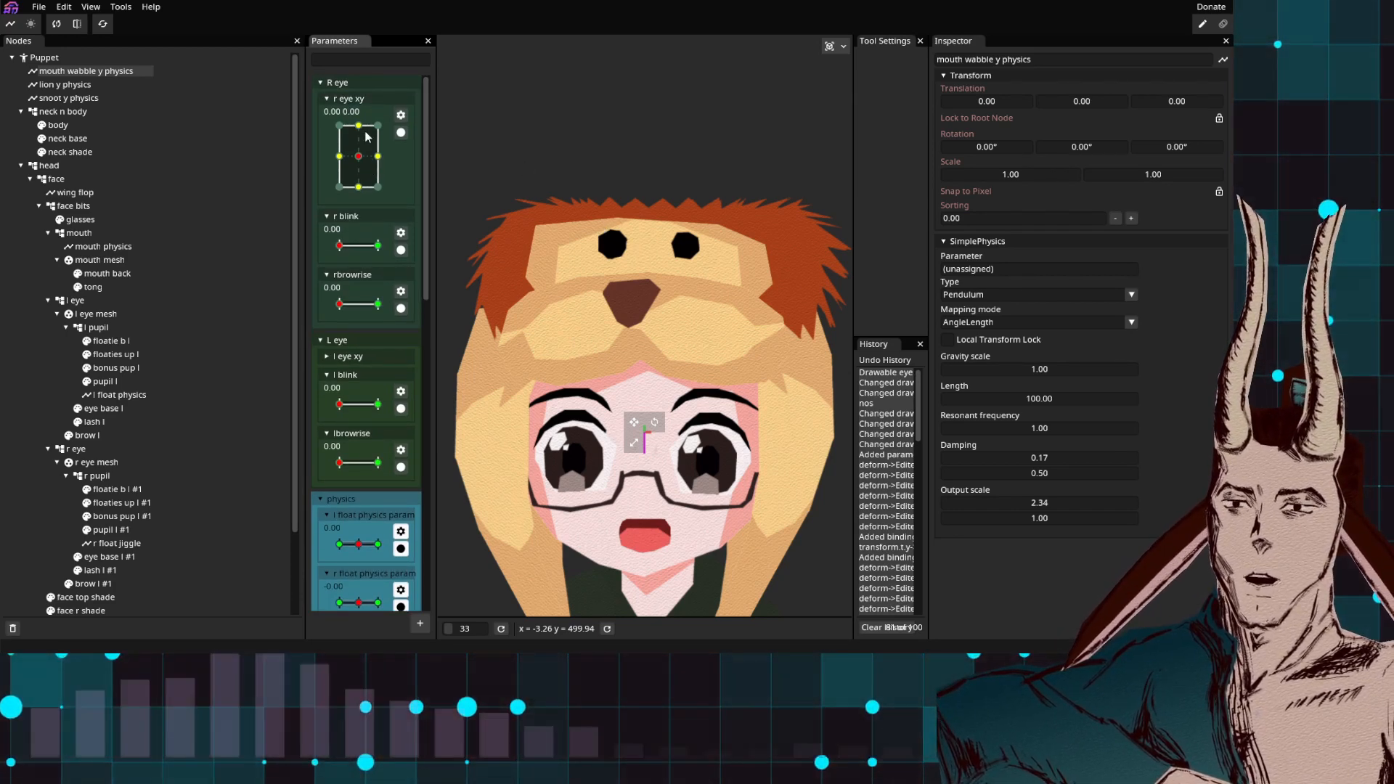
drag(362, 165, 367, 165)
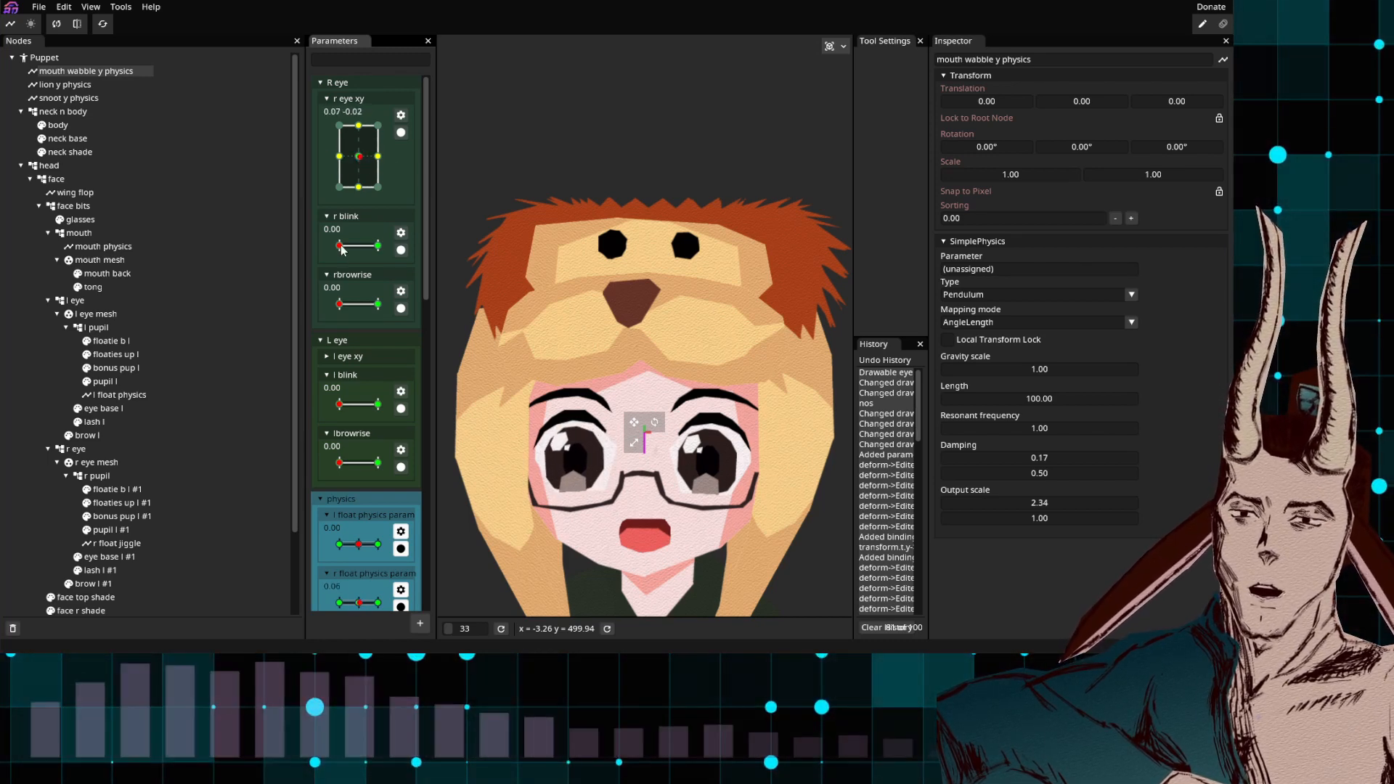
mouse_move(342, 249)
mouse_down()
mouse_move(383, 252)
mouse_move(338, 250)
mouse_up()
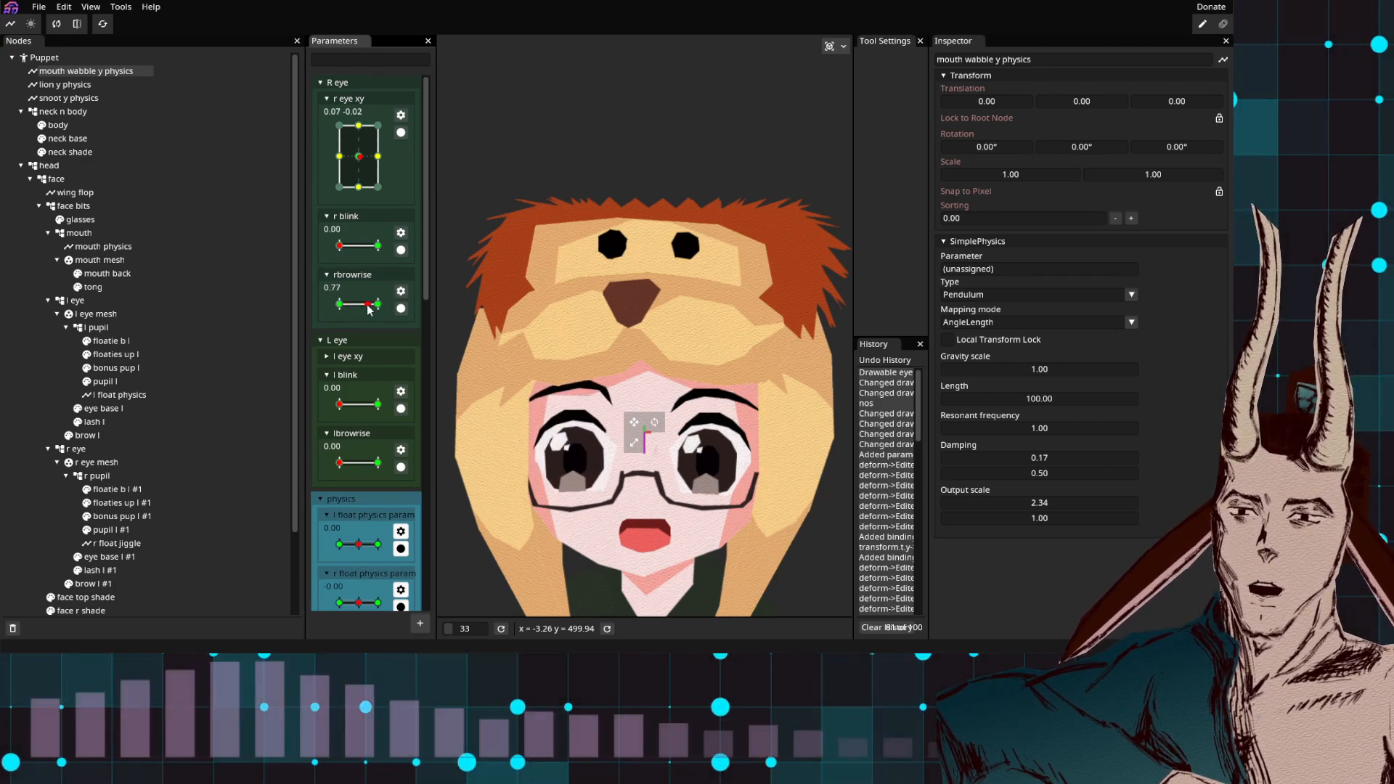
Step: Move the mouth open and sneer parameters through their ranges to examine the mouth shapes
scroll(334, 309, down, 10)
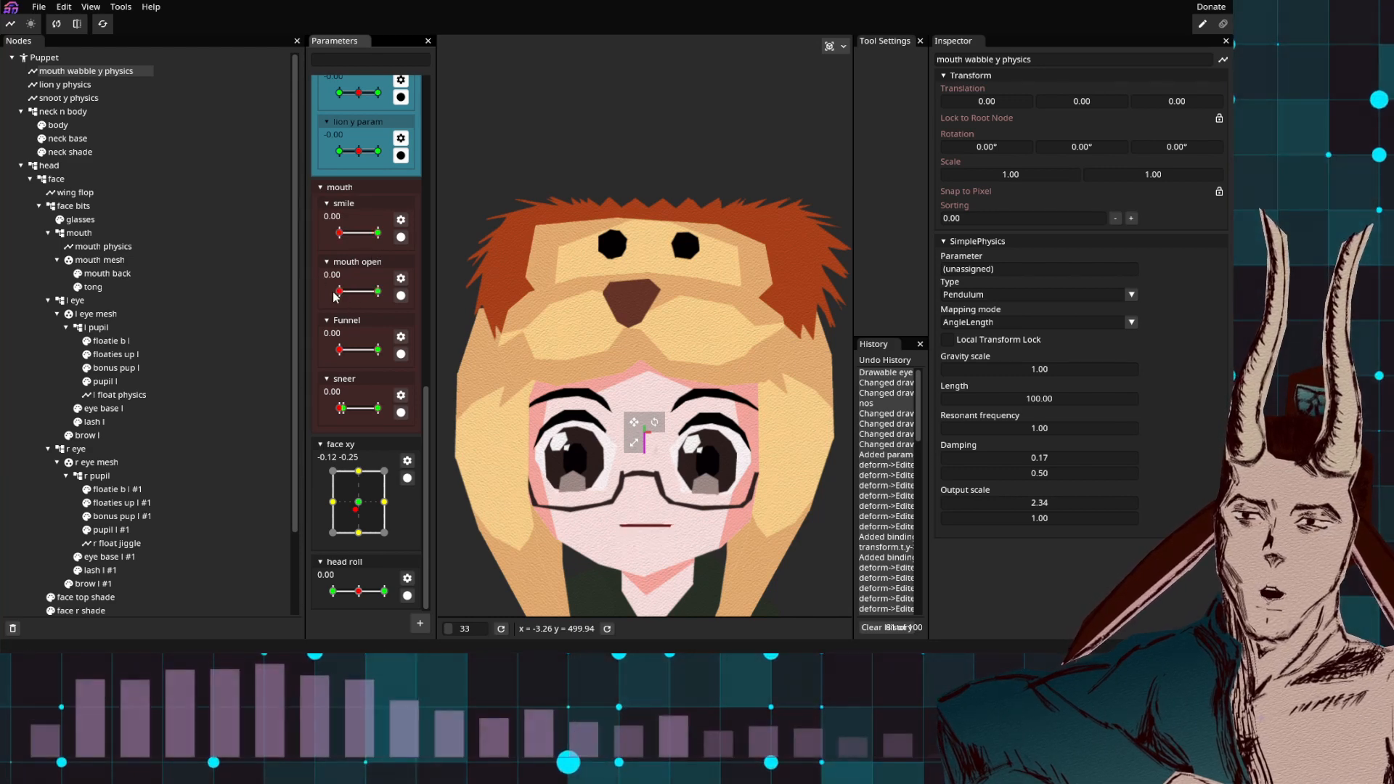
drag(335, 296, 339, 298)
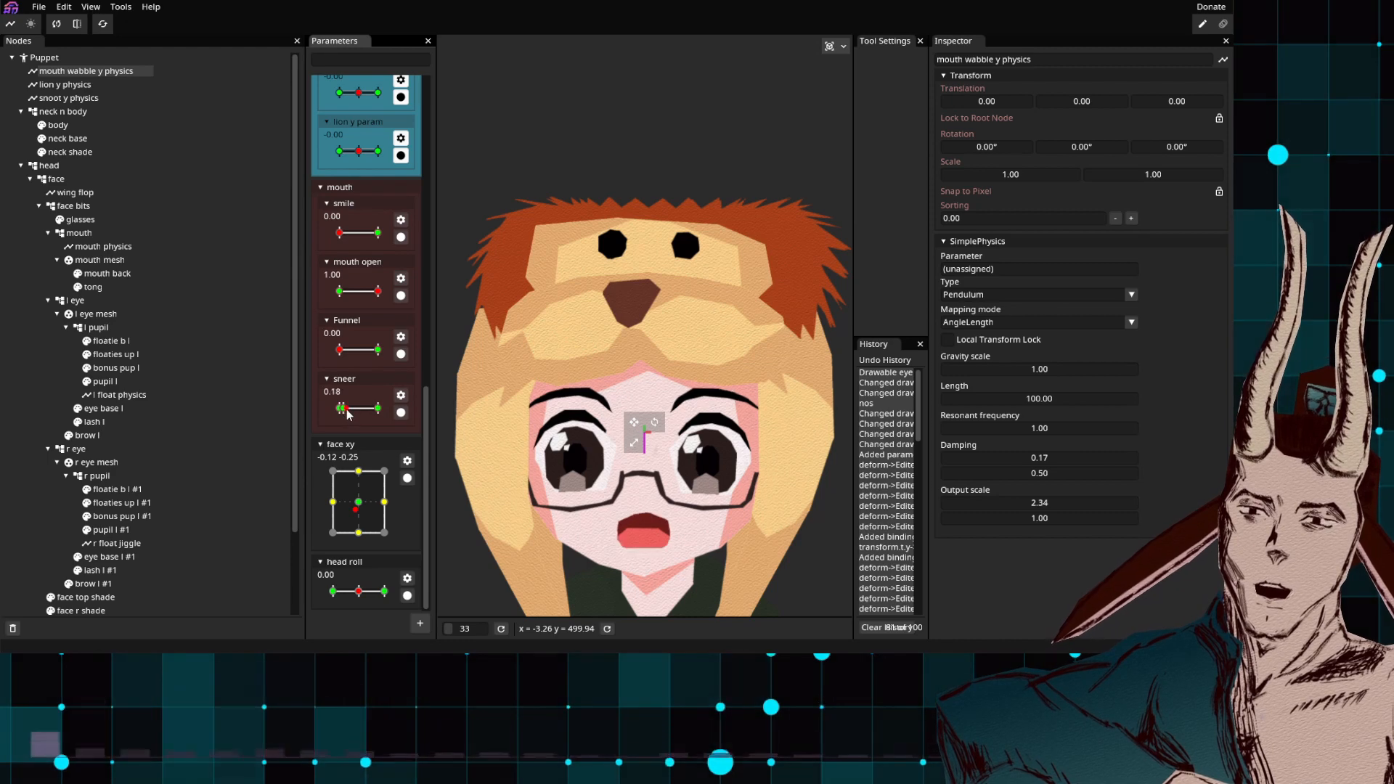
drag(366, 412, 337, 415)
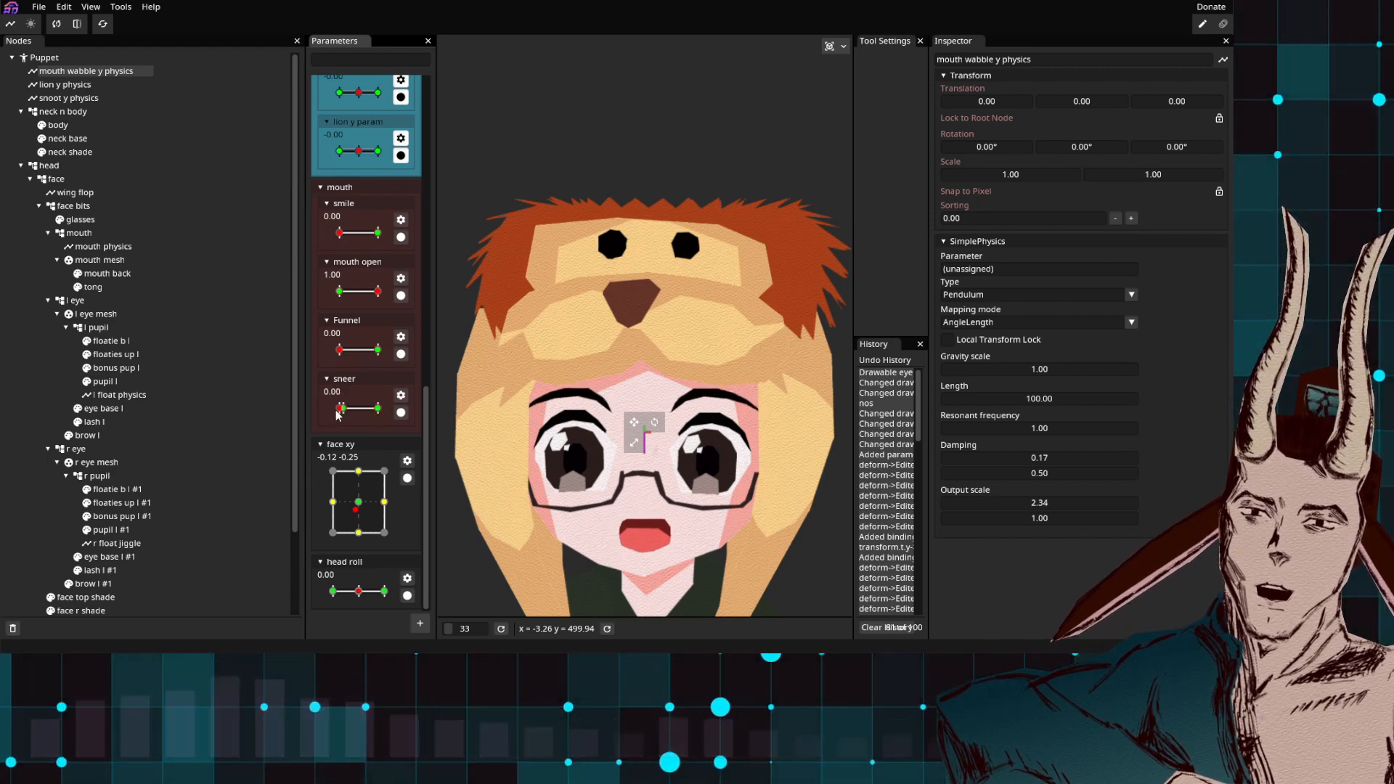
Step: Open the sneer parameter's axes points to examine its breakpoint, and close them without changes
click(401, 397)
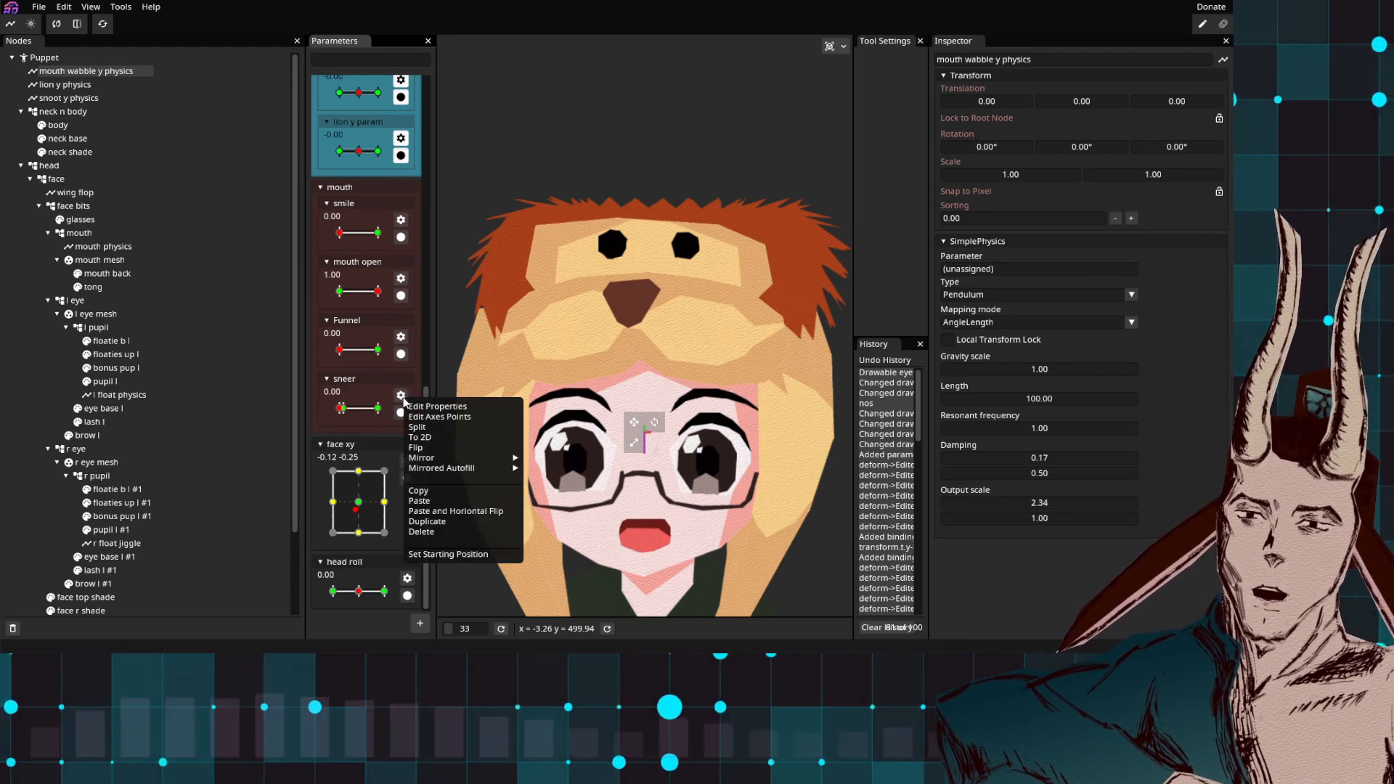
click(443, 417)
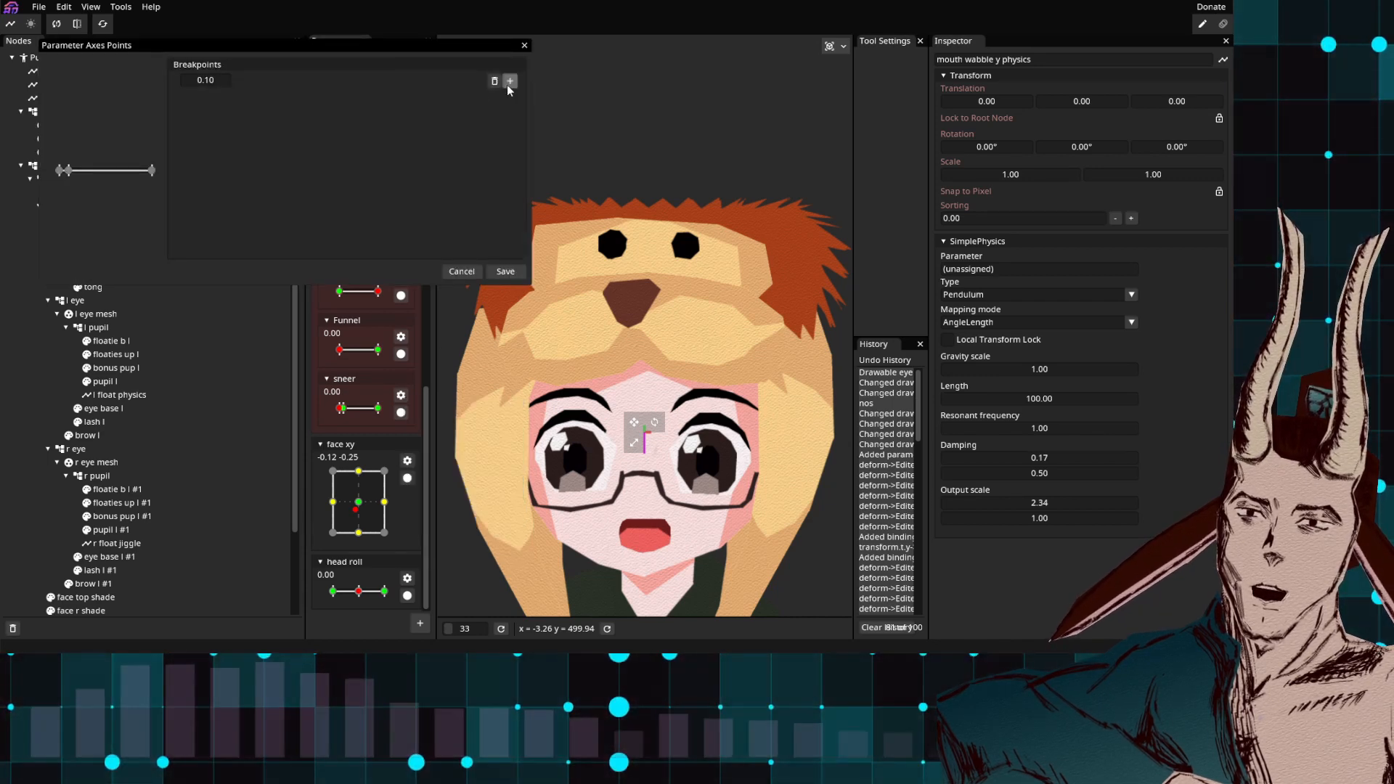
click(524, 46)
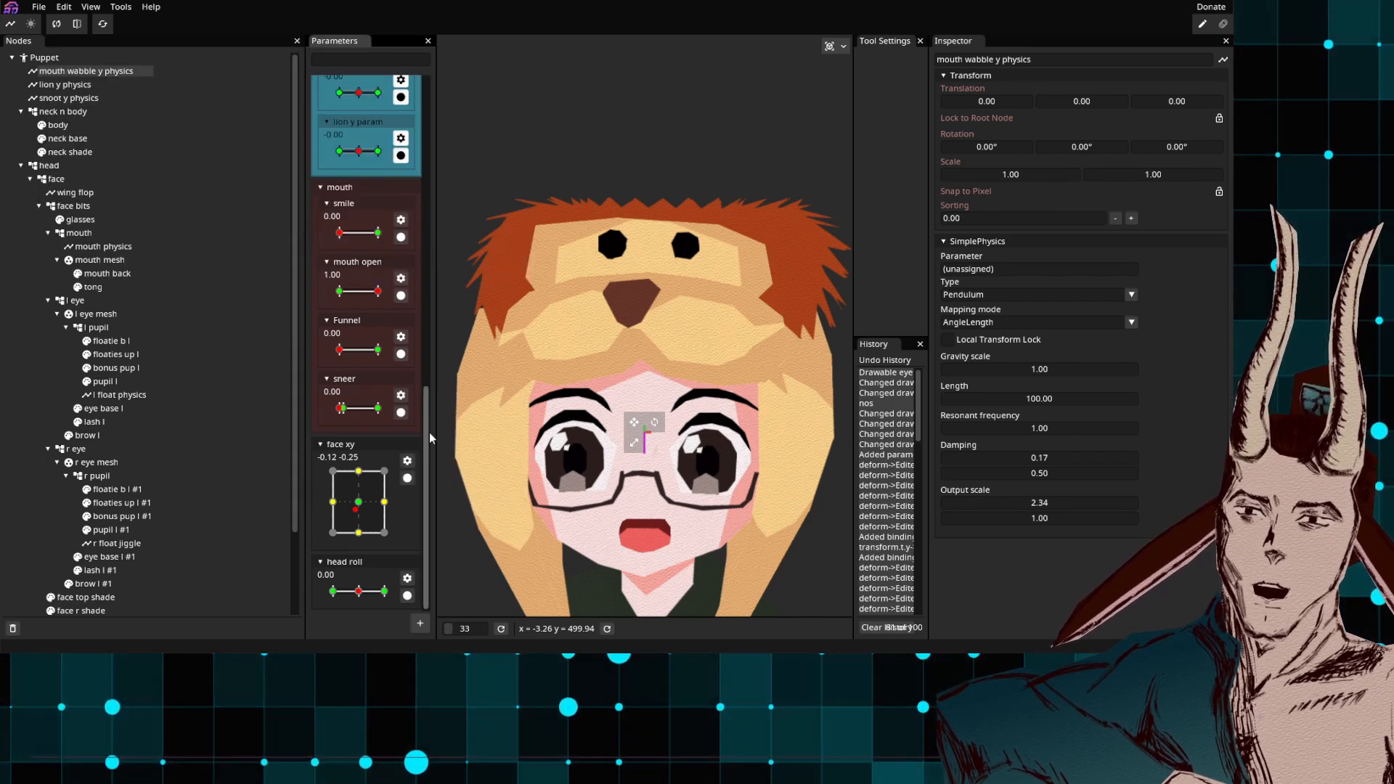
Step: Move smile and sneer to 1.00 with the mouth open, and shift face xy and head roll to examine the expression
scroll(377, 439, up, 1)
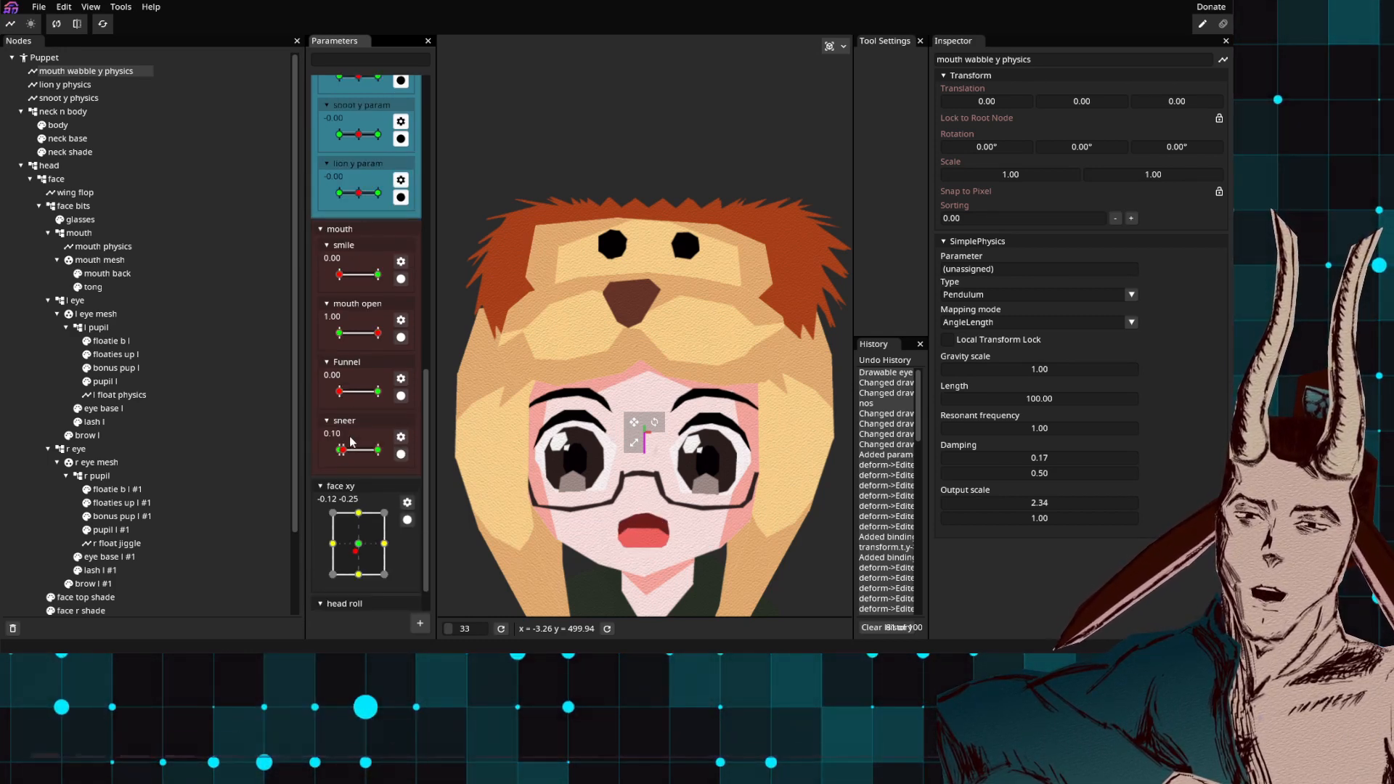
drag(360, 279, 397, 279)
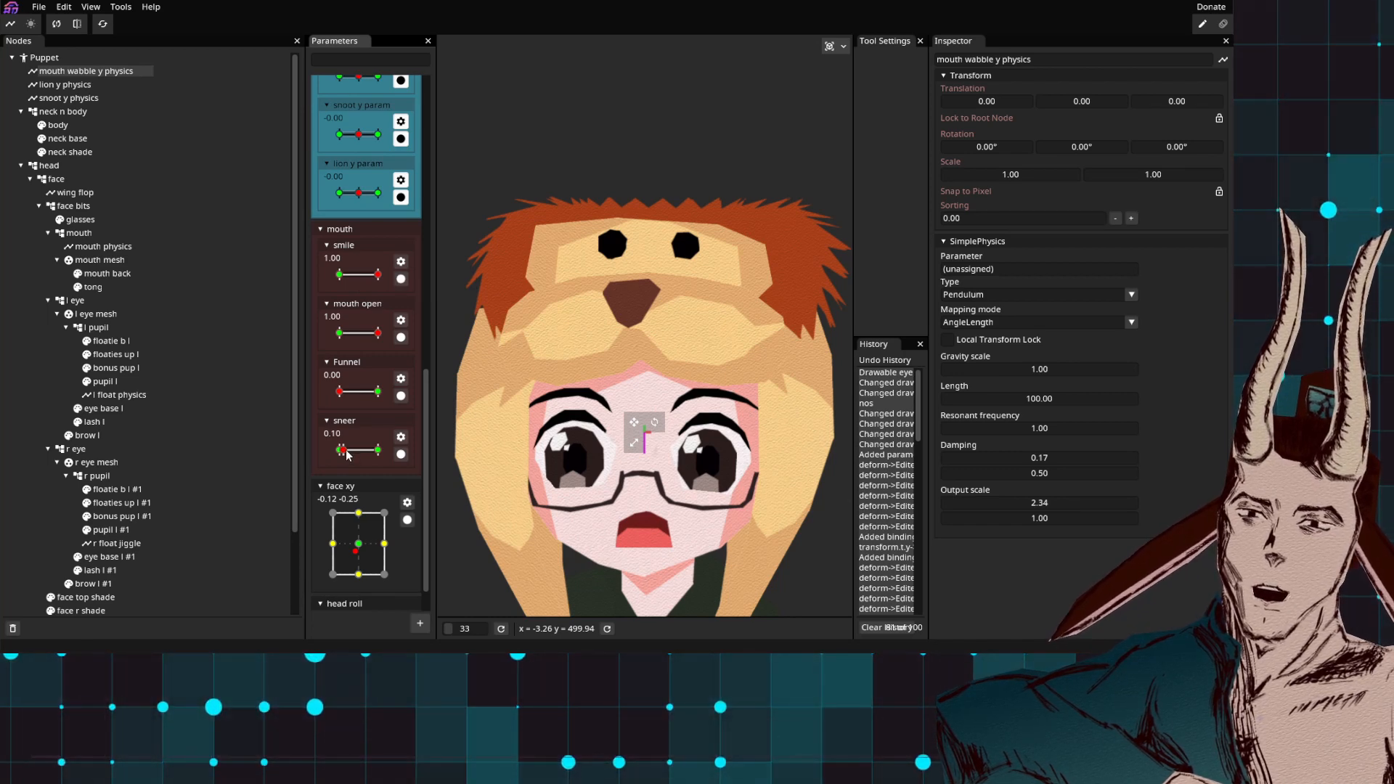
drag(347, 455, 400, 456)
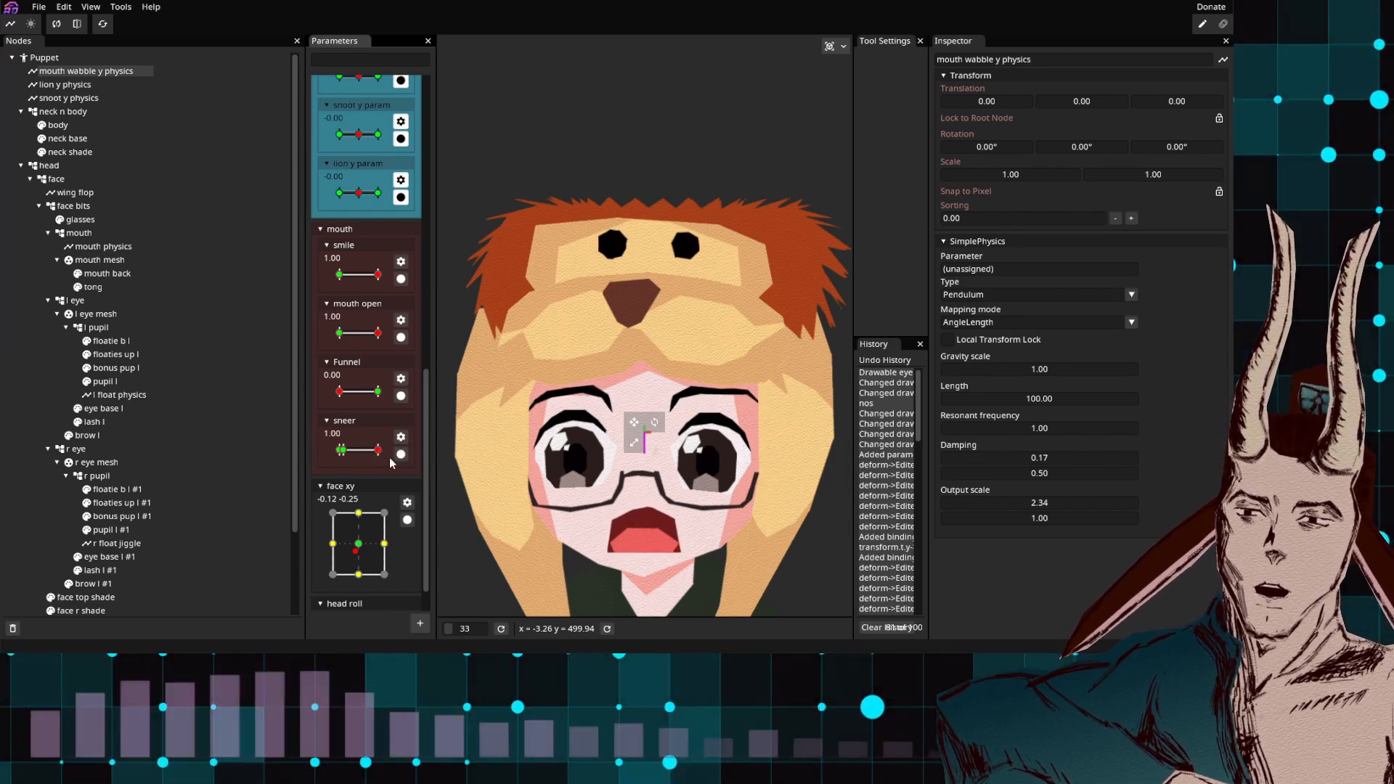
scroll(391, 465, down, 1)
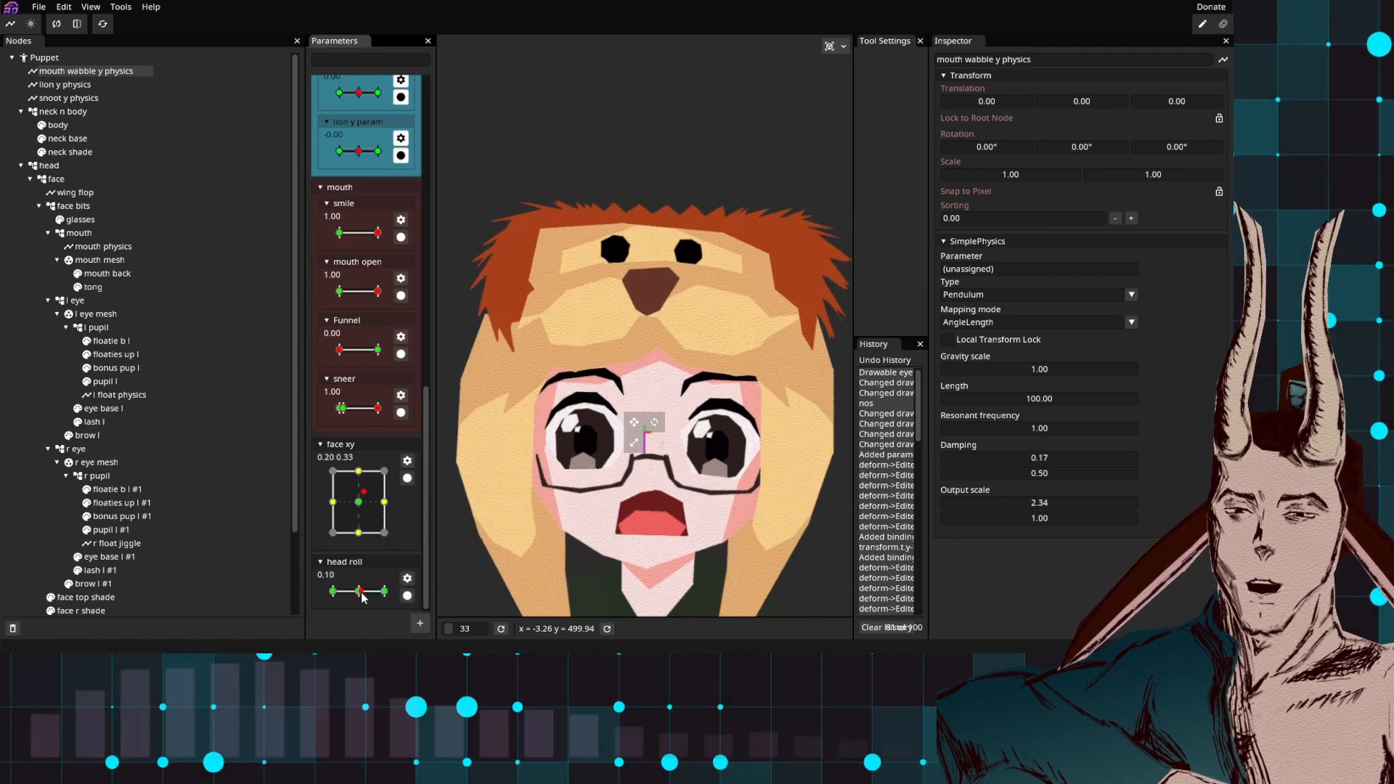
mouse_move(364, 597)
mouse_down()
mouse_move(344, 610)
mouse_move(363, 607)
mouse_up()
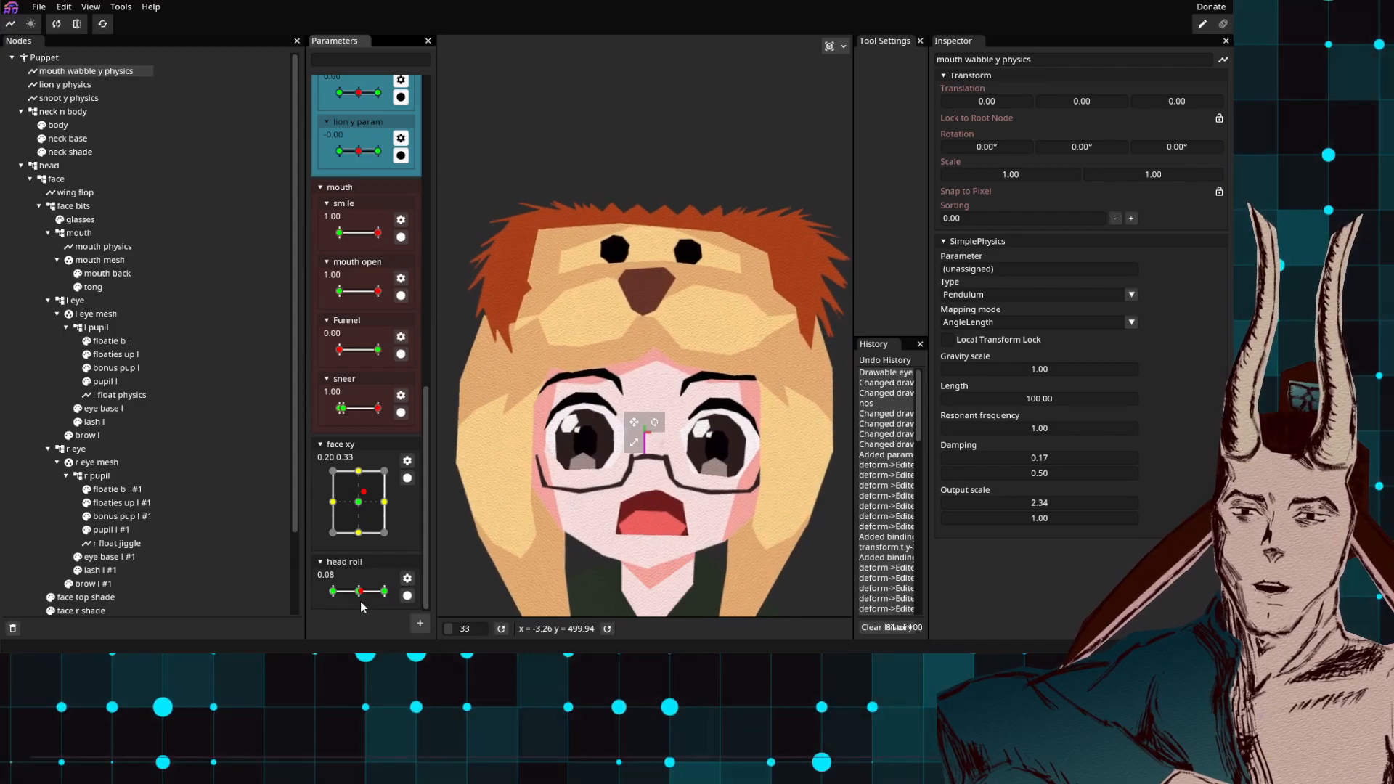